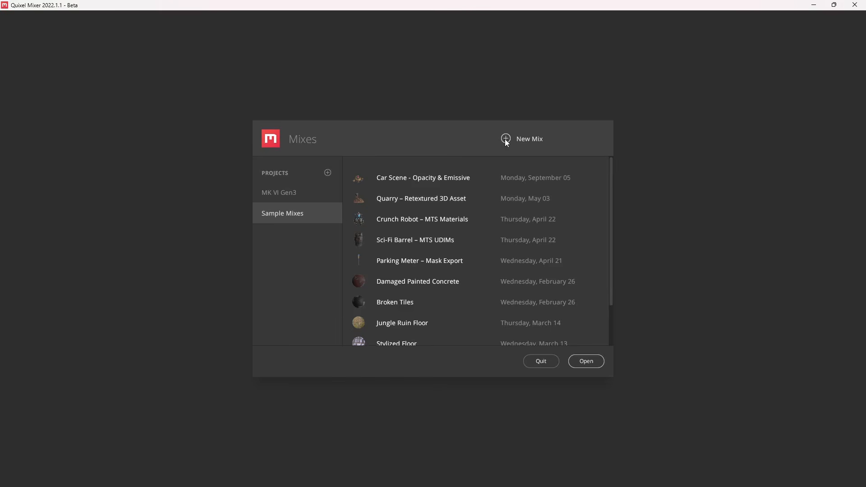
Add a new project named "Recon Helmet"
{"action": "left_click", "coordinate": [327, 173]}
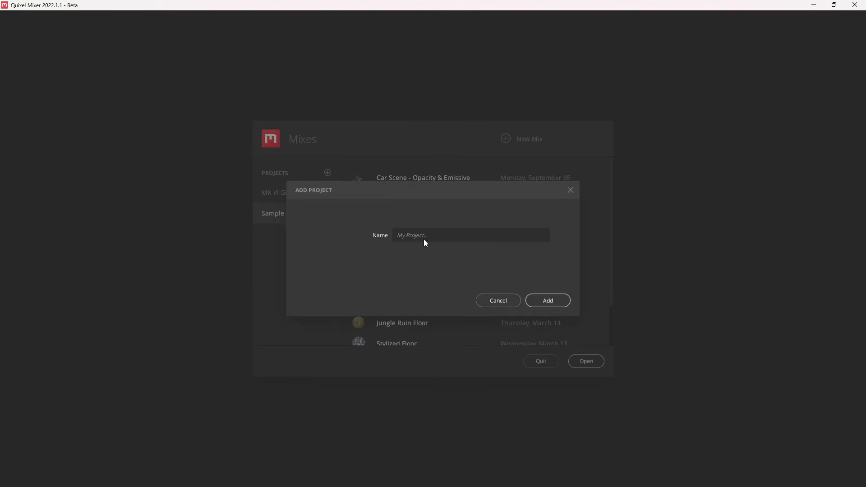
{"action": "type", "text": "Recon Helmet"}
{"action": "key", "text": "Return"}
Create a new mix named "Recon Helmet" with a working resolution of 4096 px
{"action": "left_click", "coordinate": [507, 140]}
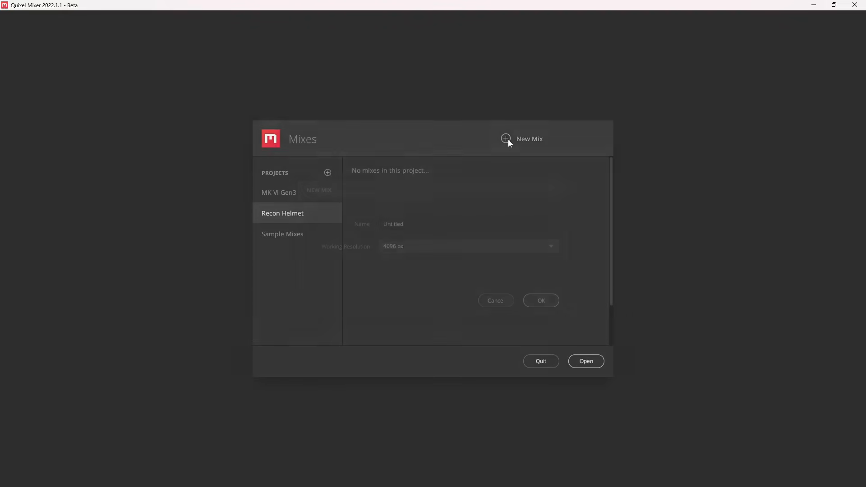
{"action": "double_click", "coordinate": [418, 229]}
{"action": "type", "text": "R"}
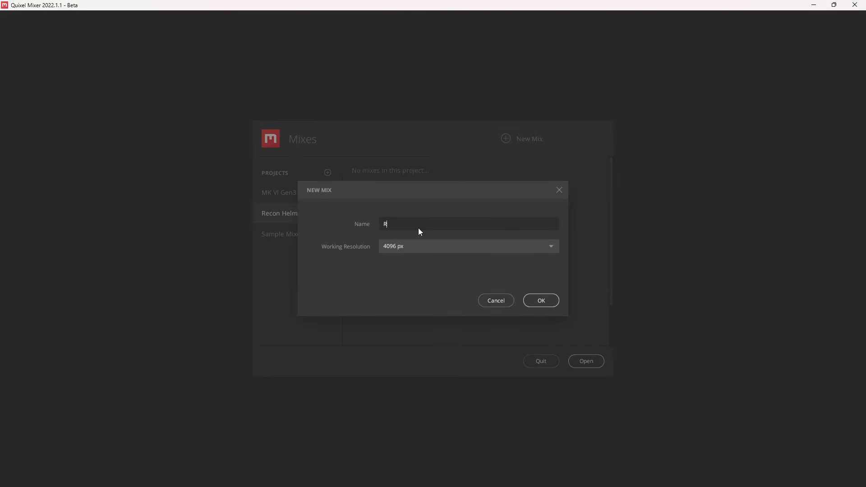
{"action": "type", "text": "econ Helmet"}
{"action": "left_click", "coordinate": [419, 243]}
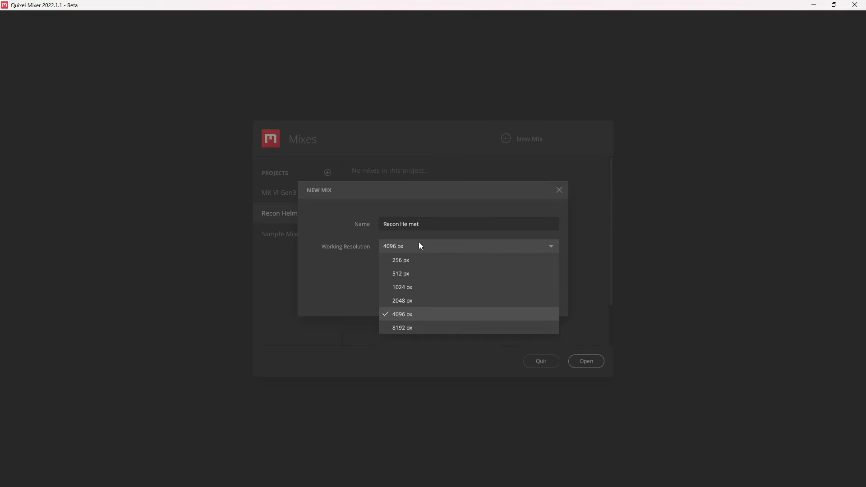
{"action": "left_click", "coordinate": [365, 271]}
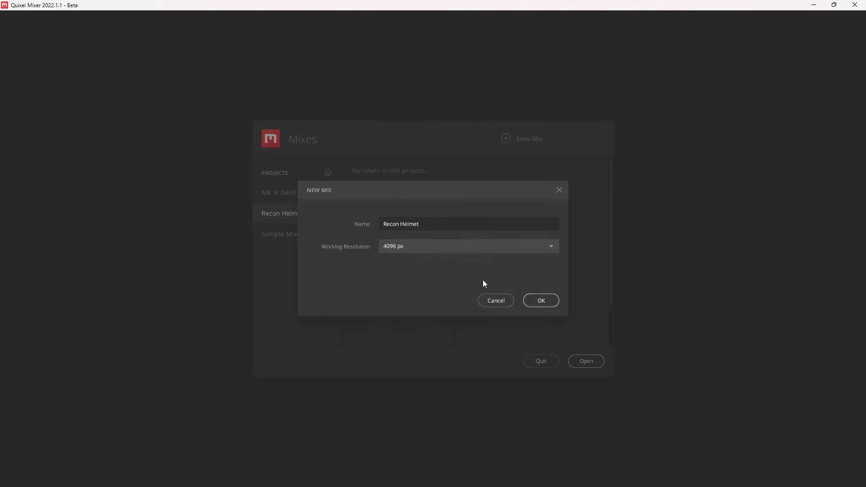
{"action": "left_click", "coordinate": [542, 301]}
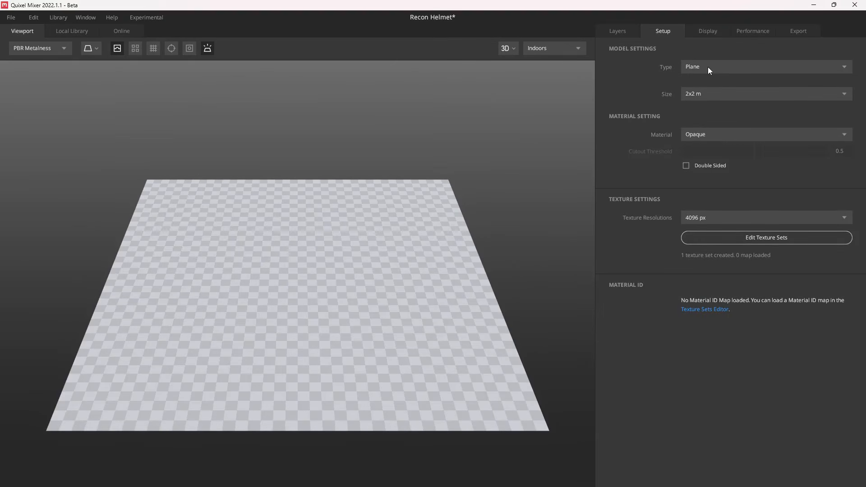
Set the model type to Custom Model and load Recon_Helmet.fbx from the 10K Special folder
{"action": "left_click", "coordinate": [713, 67]}
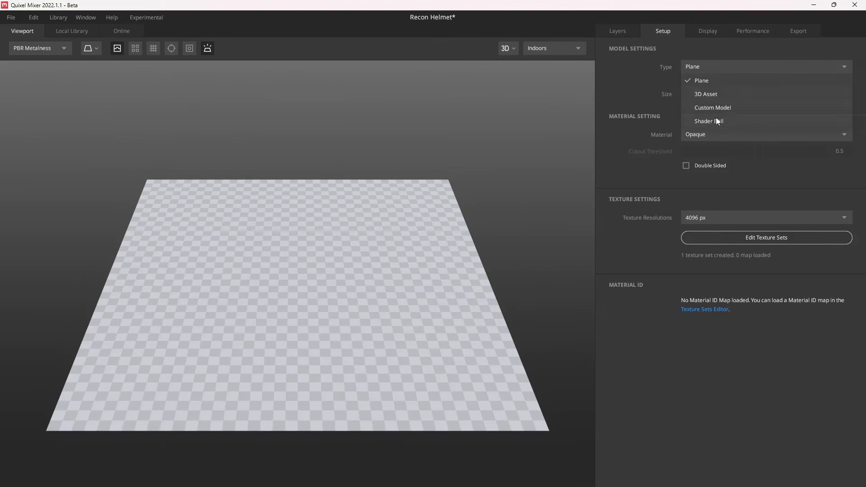
{"action": "left_click", "coordinate": [722, 108]}
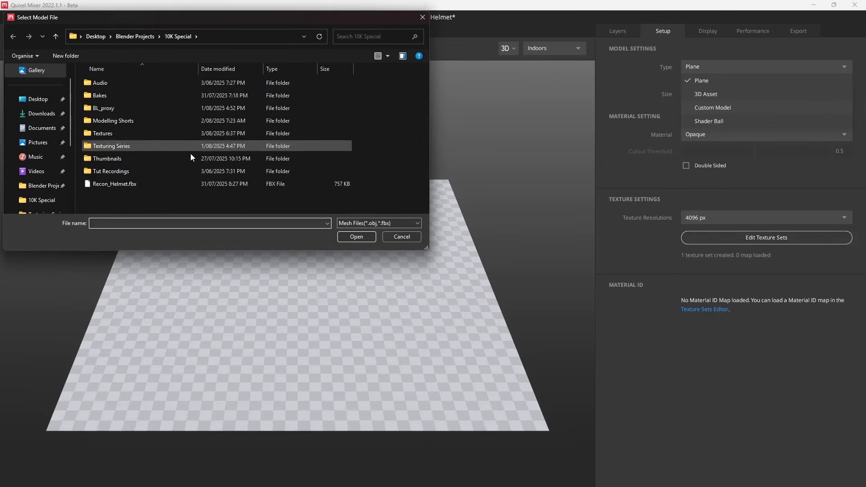
{"action": "double_click", "coordinate": [126, 184]}
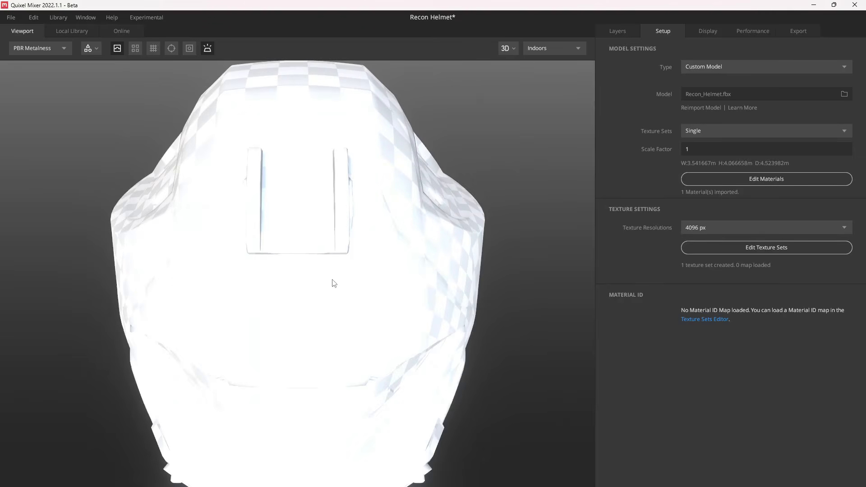
{"action": "scroll", "coordinate": [330, 283], "scroll_direction": "down", "scroll_amount": 3}
{"action": "left_click_drag", "start_coordinate": [323, 286], "coordinate": [356, 271]}
{"action": "middle_click_drag", "start_coordinate": [356, 270], "coordinate": [334, 237]}
{"action": "left_click_drag", "start_coordinate": [334, 239], "coordinate": [347, 245]}
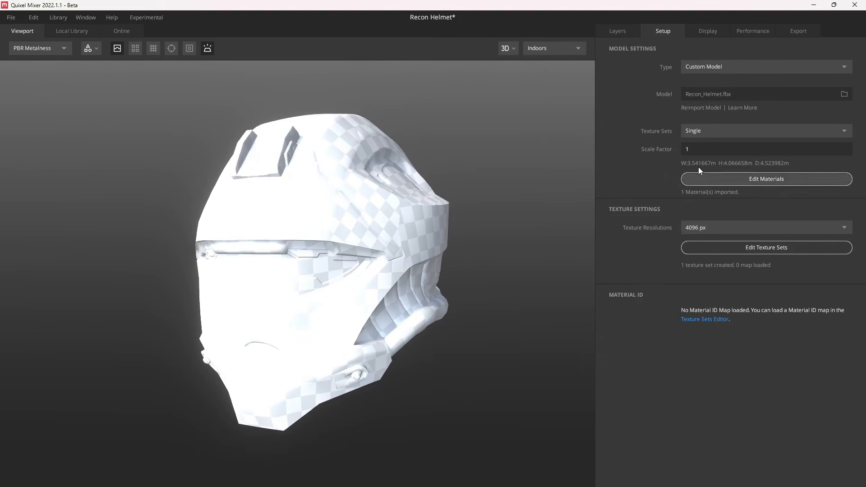
Import Normal.exr, AO.png and ID_Mask.png as the Normals, AO and Material ID base maps of Texture Set 1
{"action": "left_click", "coordinate": [763, 248]}
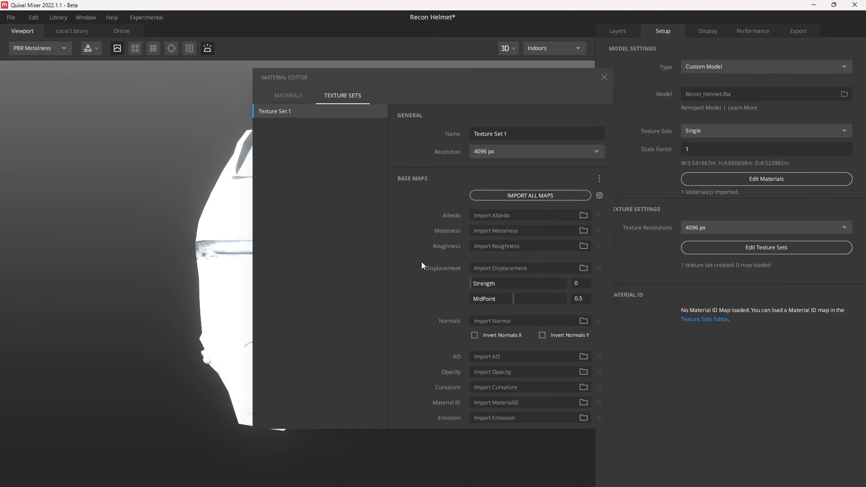
{"action": "left_click", "coordinate": [582, 322]}
{"action": "double_click", "coordinate": [221, 98]}
{"action": "left_click", "coordinate": [578, 355]}
{"action": "double_click", "coordinate": [209, 131]}
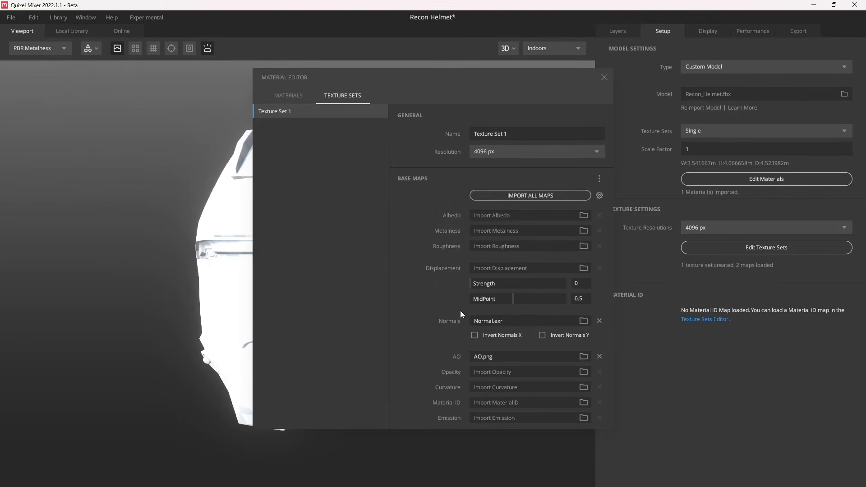
{"action": "left_click", "coordinate": [538, 402]}
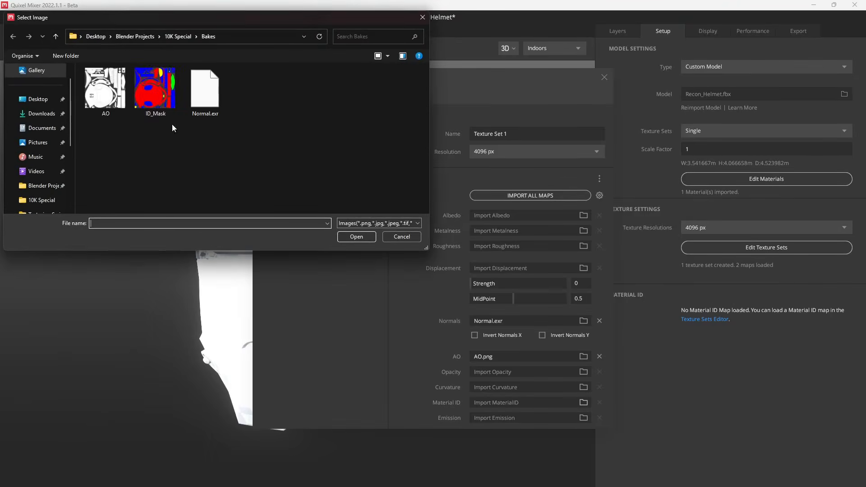
{"action": "double_click", "coordinate": [171, 117]}
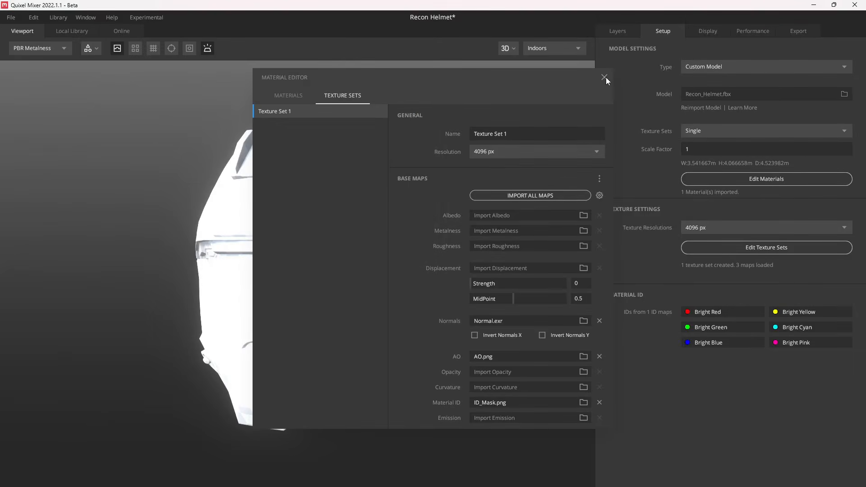
{"action": "left_click", "coordinate": [605, 78]}
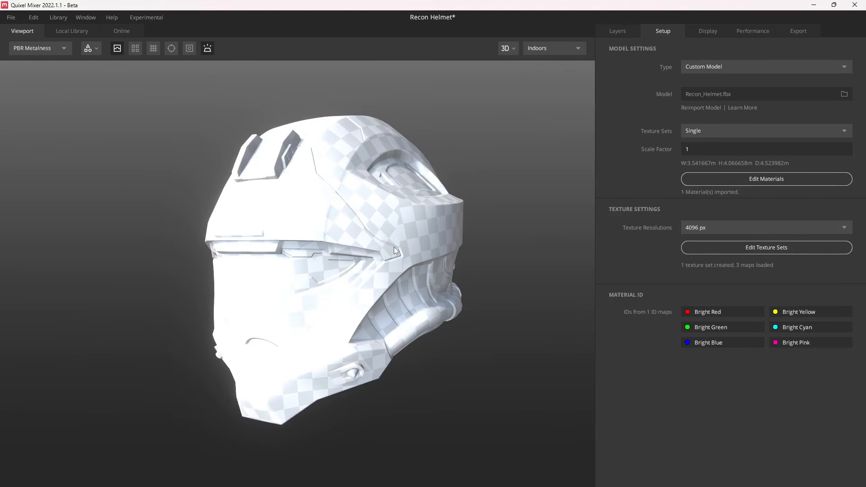
Cycle the viewport through the individual texture channels to inspect the helmet, ending on PBR Metalness
{"action": "key", "text": "c"}
{"action": "key", "text": "c"}
{"action": "key", "text": "c"}
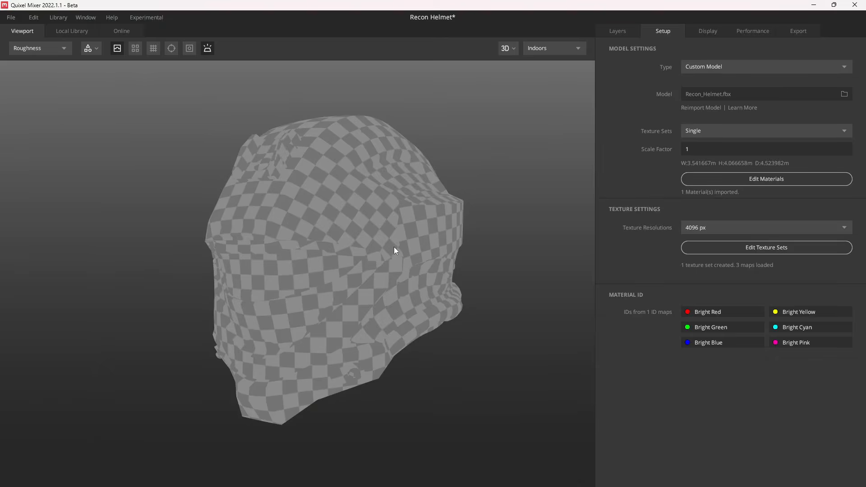
{"action": "key", "text": "c"}
{"action": "key", "text": "c"}
{"action": "key", "text": "c"}
{"action": "key", "text": "c"}
{"action": "key", "text": "c"}
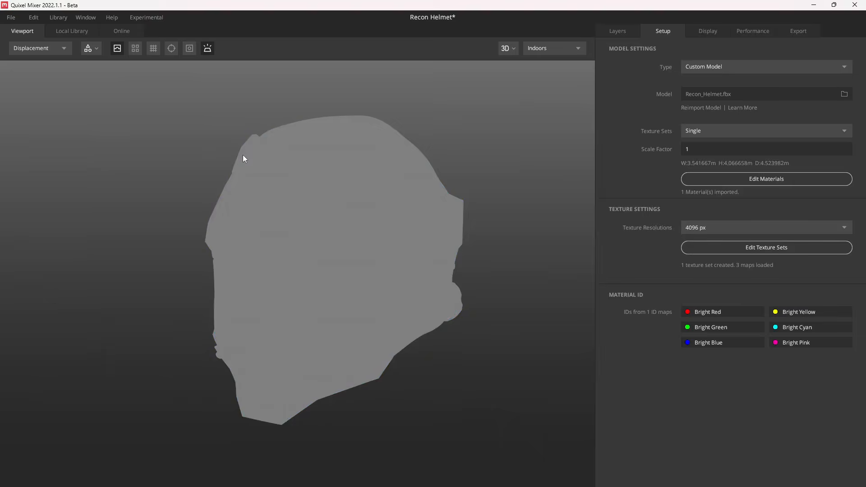
{"action": "key", "text": "c"}
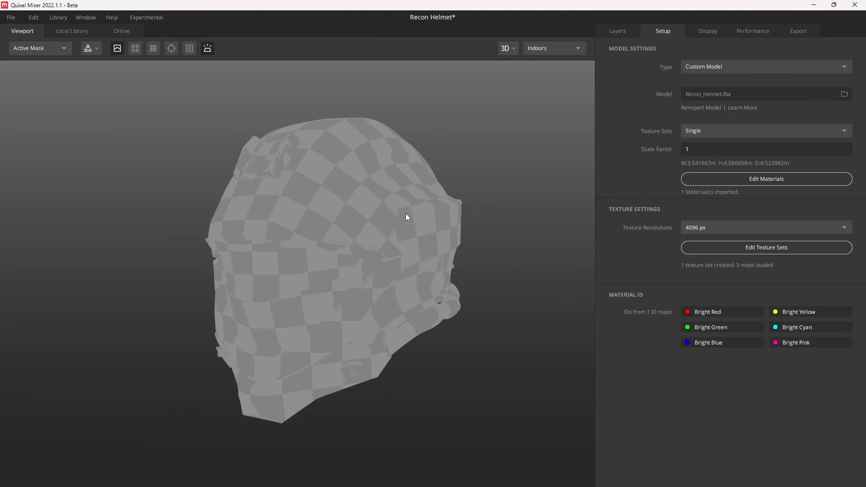
{"action": "key", "text": "c"}
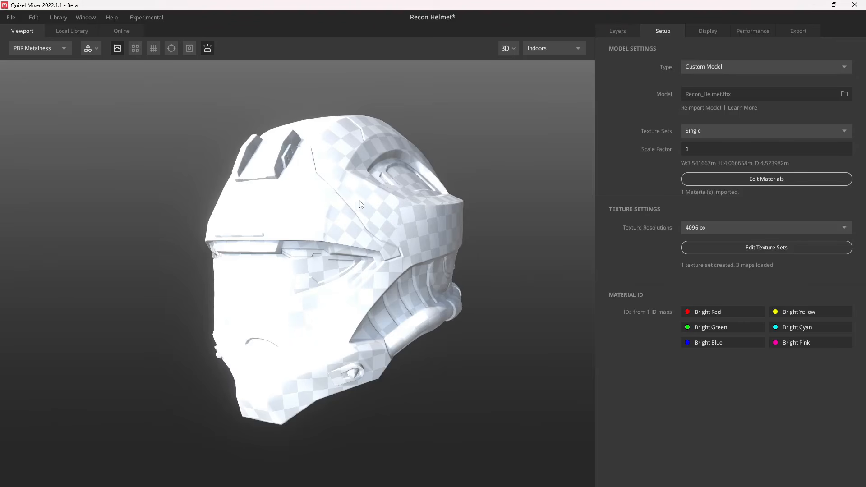
Create a layer group and name it "Colours"
{"action": "left_click", "coordinate": [619, 36]}
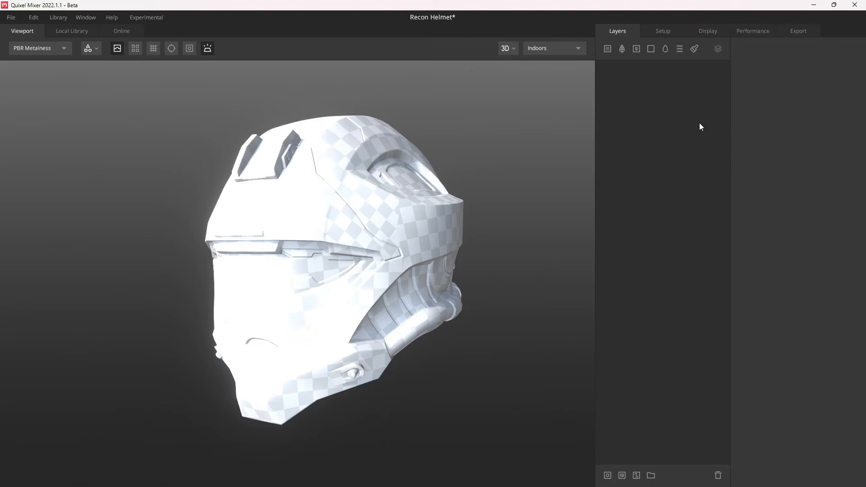
{"action": "left_click", "coordinate": [651, 476]}
{"action": "double_click", "coordinate": [648, 72]}
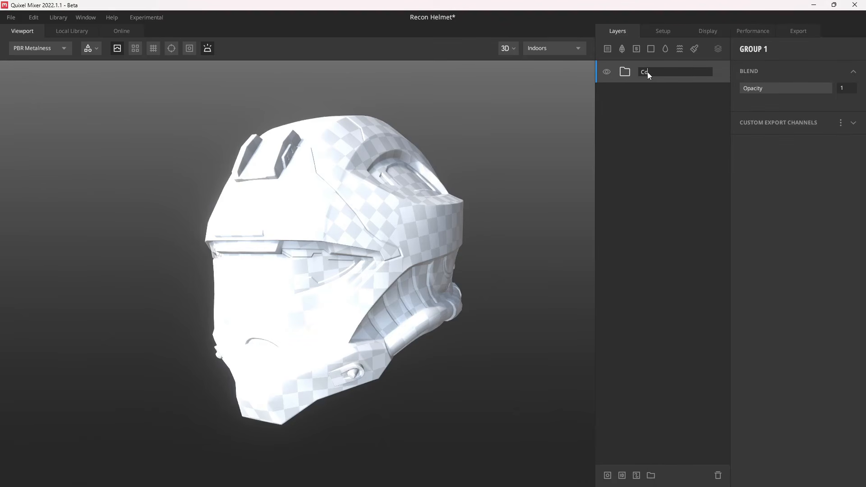
{"action": "type", "text": "Colours"}
{"action": "key", "text": "Return"}
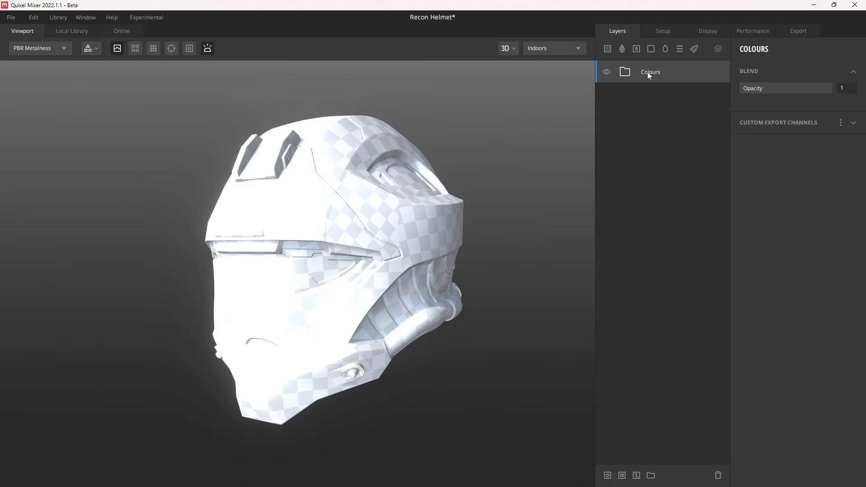
Add a solid layer inside the Colours group and rename it "Primary"
{"action": "left_click", "coordinate": [651, 49]}
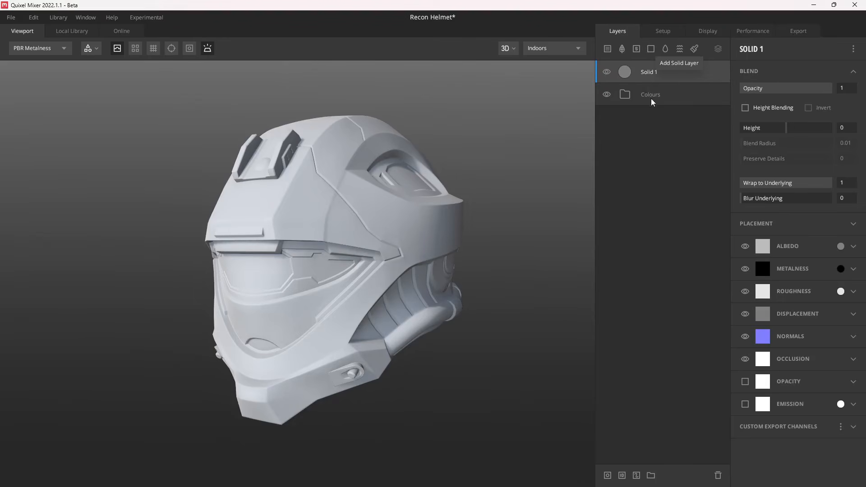
{"action": "left_click_drag", "start_coordinate": [652, 75], "coordinate": [654, 95]}
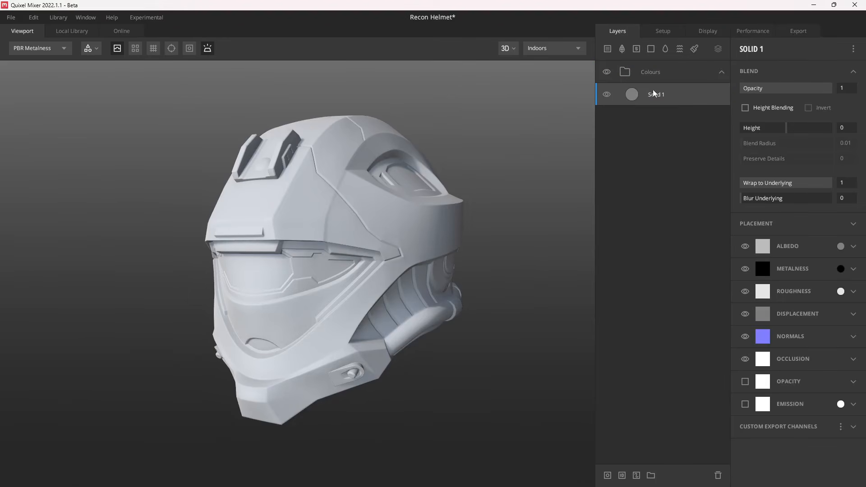
{"action": "double_click", "coordinate": [660, 96]}
{"action": "type", "text": "Prima"}
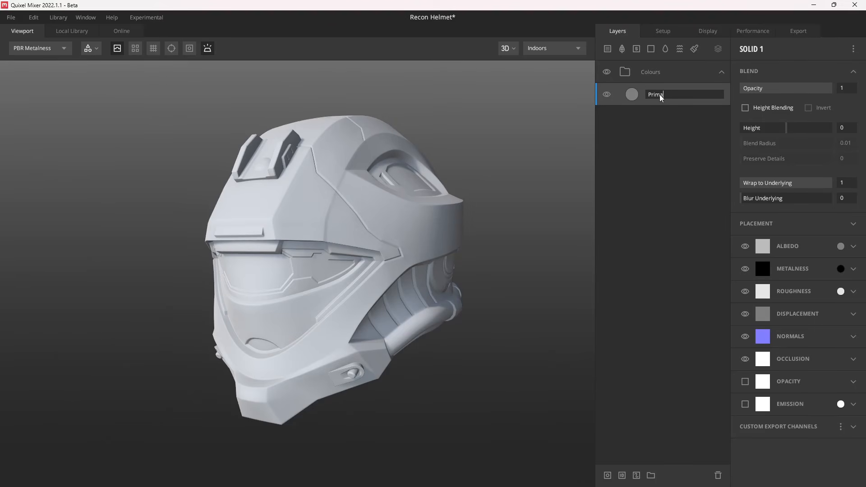
{"action": "type", "text": "ry"}
{"action": "key", "text": "Return"}
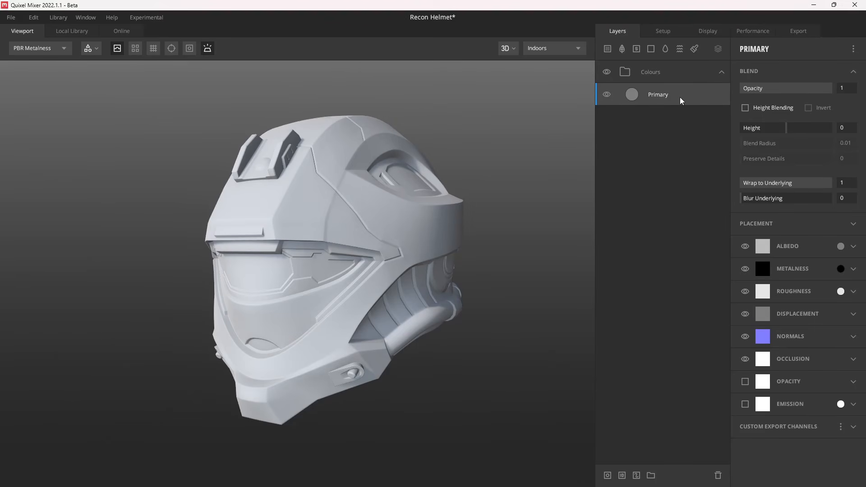
Add an ID mask to the Primary layer and limit it to the Bright Red ID, checking the Material ID view
{"action": "right_click", "coordinate": [681, 97]}
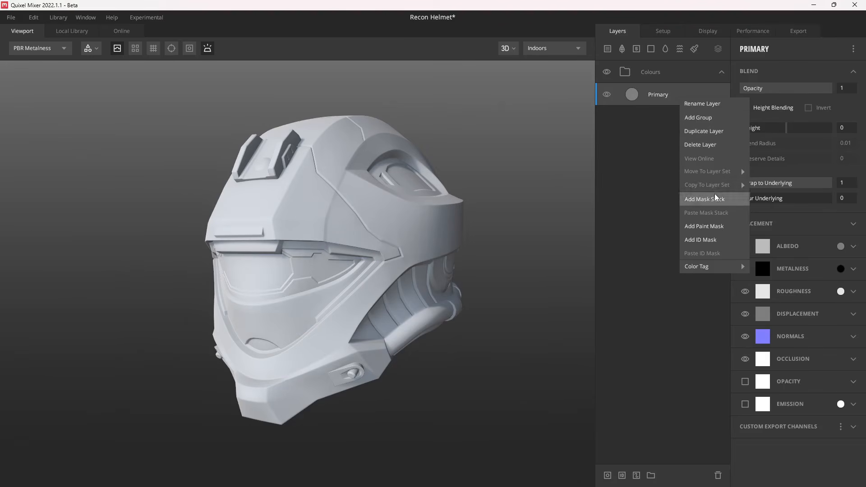
{"action": "left_click", "coordinate": [707, 240]}
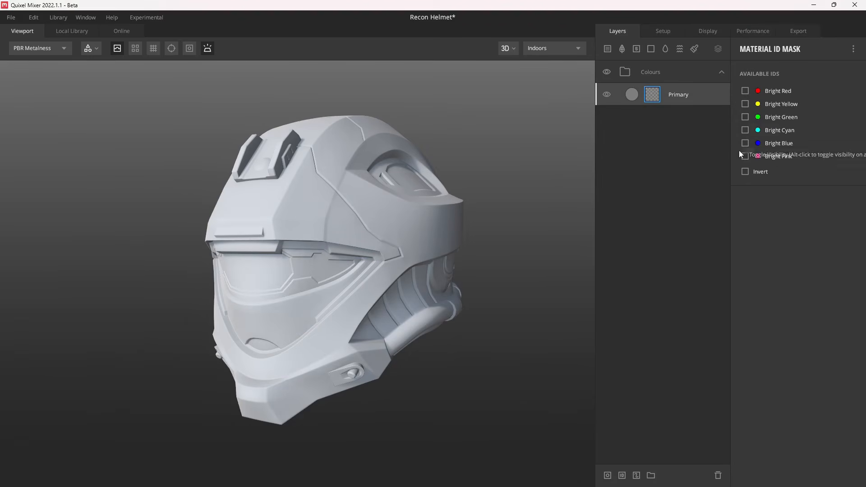
{"action": "left_click_drag", "start_coordinate": [459, 224], "coordinate": [435, 231]}
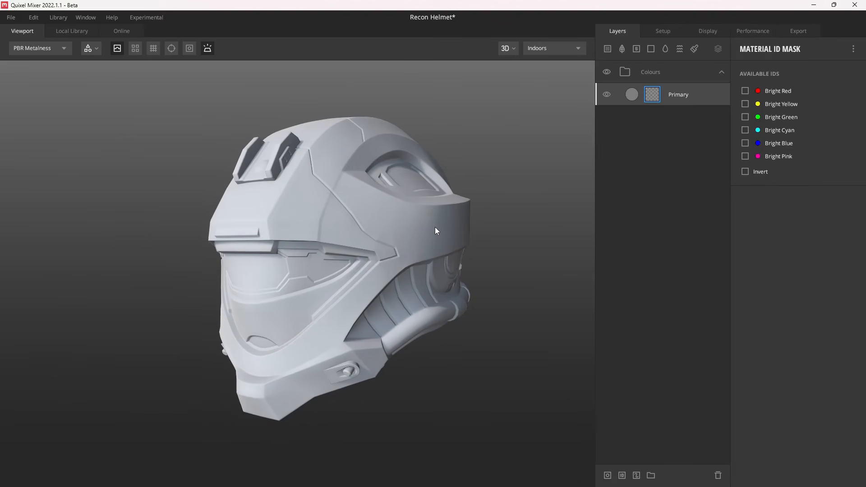
{"action": "key", "text": "m"}
{"action": "key", "text": "m"}
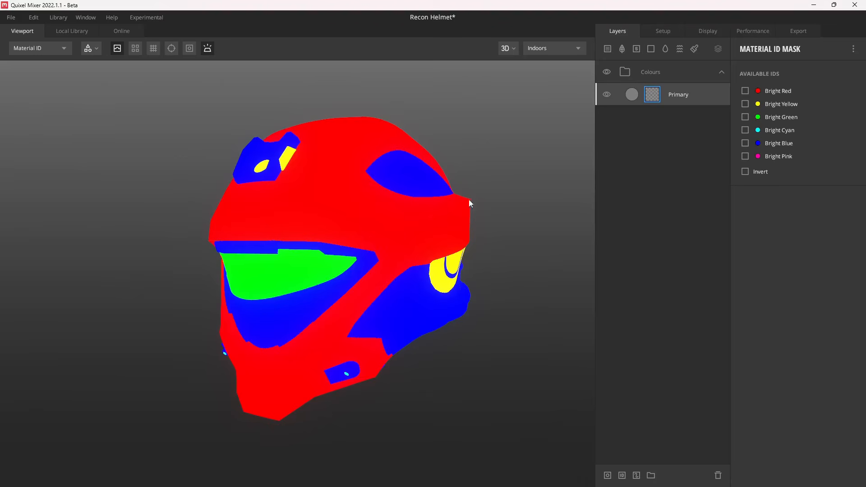
{"action": "left_click", "coordinate": [745, 91]}
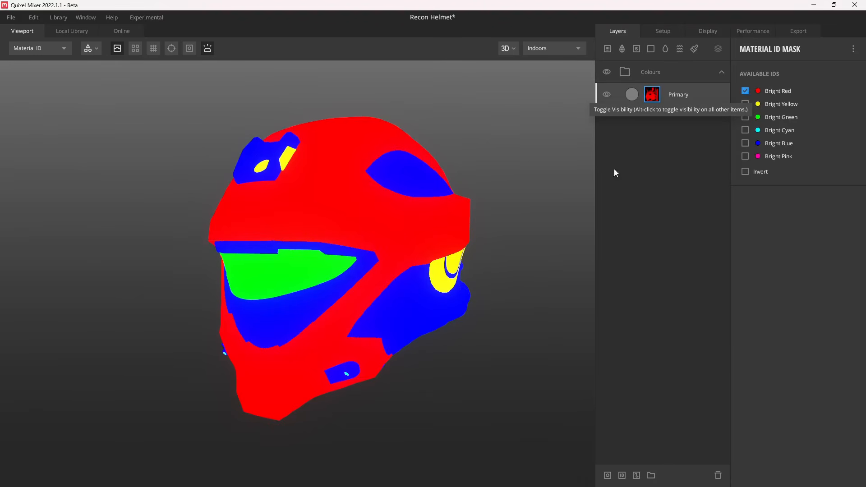
{"action": "key", "text": "m"}
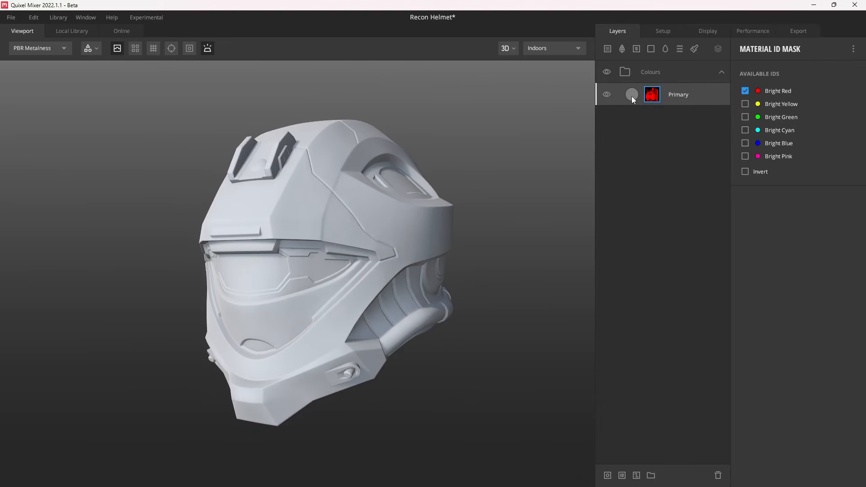
Set the Primary layer's albedo colour to a strong red, about D13131
{"action": "left_click", "coordinate": [631, 96]}
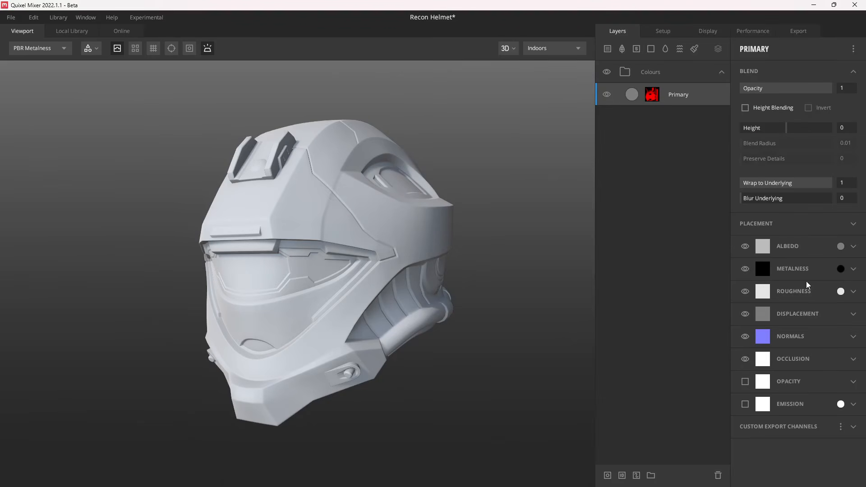
{"action": "left_click", "coordinate": [841, 246]}
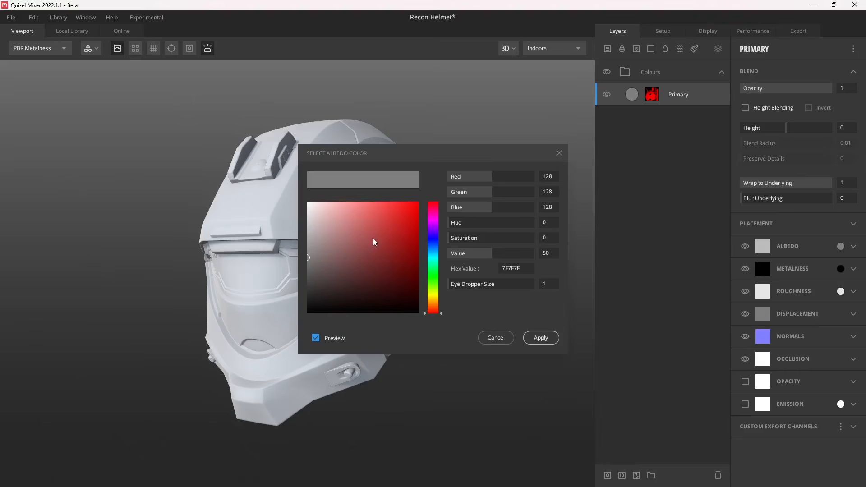
{"action": "left_click_drag", "start_coordinate": [374, 242], "coordinate": [392, 226]}
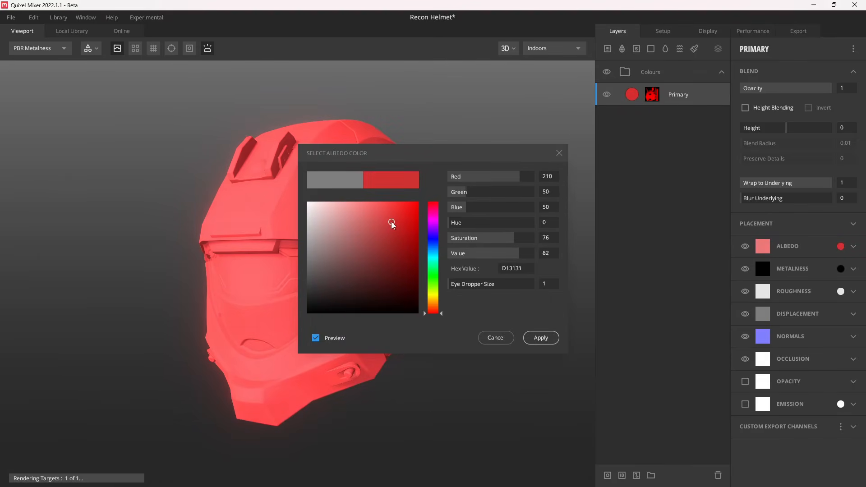
{"action": "left_click", "coordinate": [543, 340]}
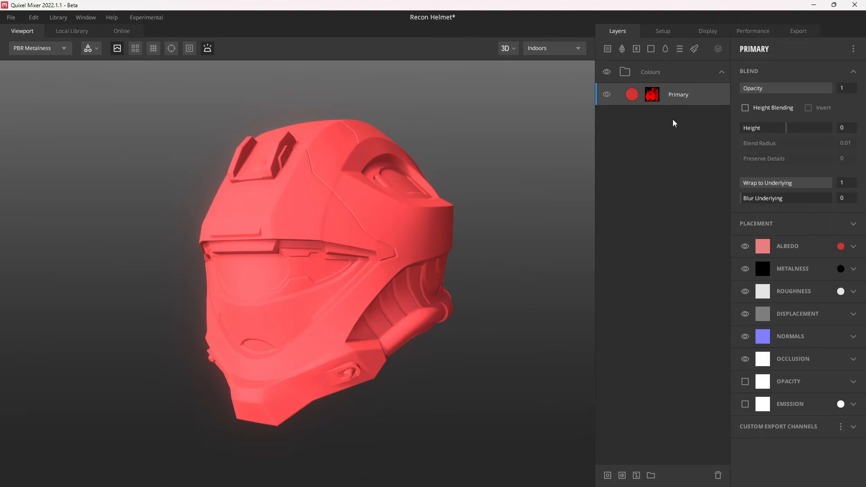
Set the Primary layer's metalness value to 50 and lower its roughness to a dark grey
{"action": "left_click", "coordinate": [840, 269]}
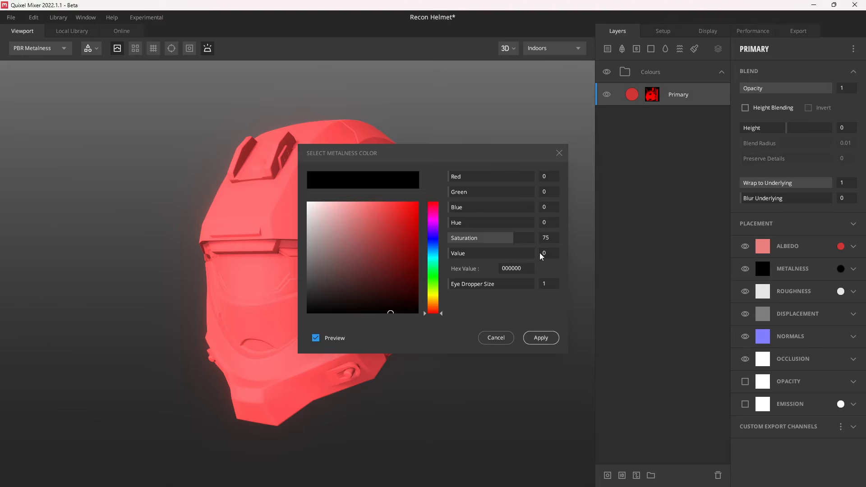
{"action": "type", "text": "50"}
{"action": "key", "text": "Return"}
{"action": "left_click", "coordinate": [541, 338]}
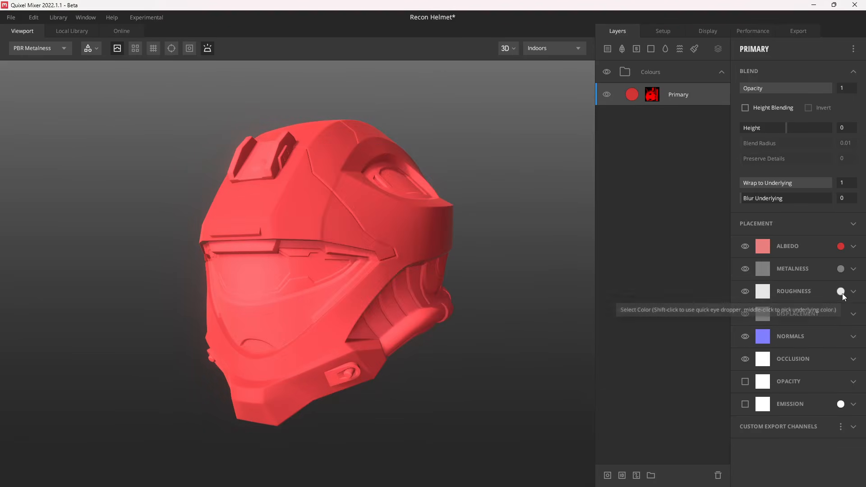
{"action": "left_click", "coordinate": [841, 291]}
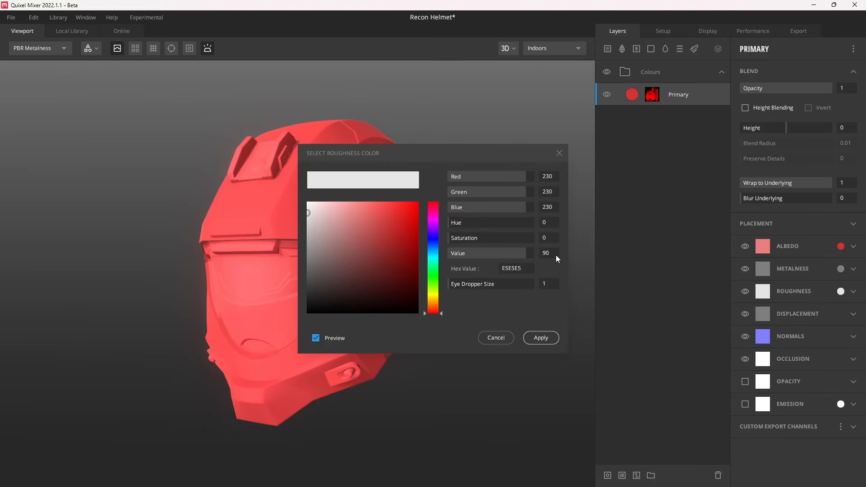
{"action": "left_click", "coordinate": [543, 338]}
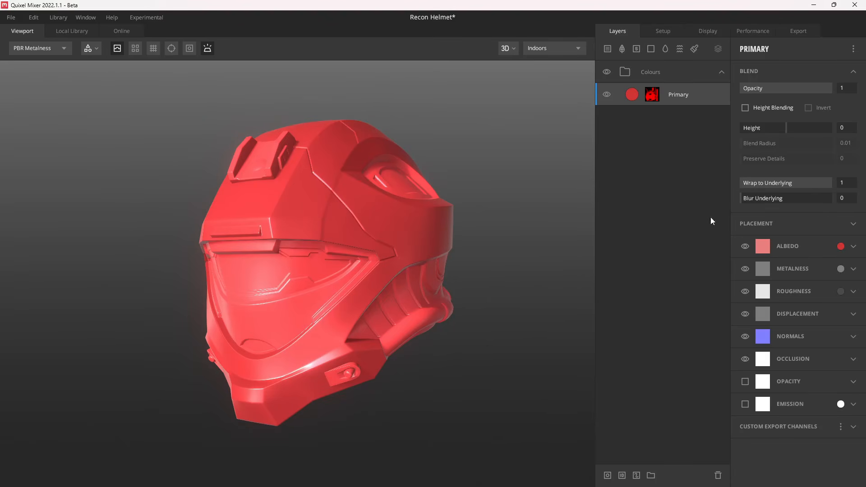
Disable the Primary layer's displacement, normals and occlusion channels and enable its emission channel
{"action": "left_click", "coordinate": [745, 314]}
{"action": "left_click", "coordinate": [745, 337]}
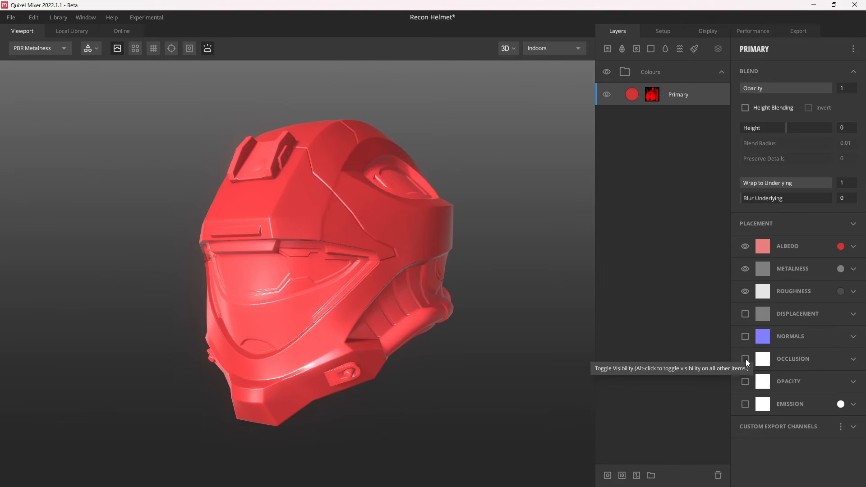
{"action": "left_click", "coordinate": [745, 359]}
{"action": "left_click", "coordinate": [745, 405]}
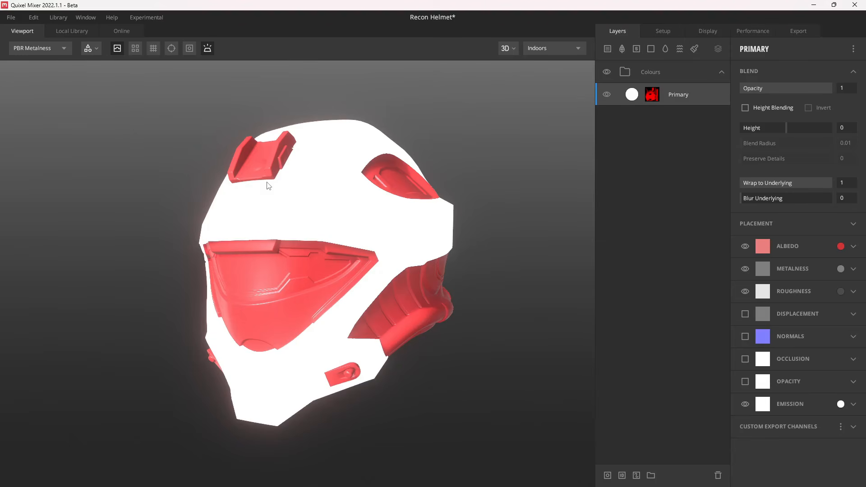
Toggle the emission display in the viewport to compare the helmet with and without glow, leaving it off
{"action": "key", "text": "e"}
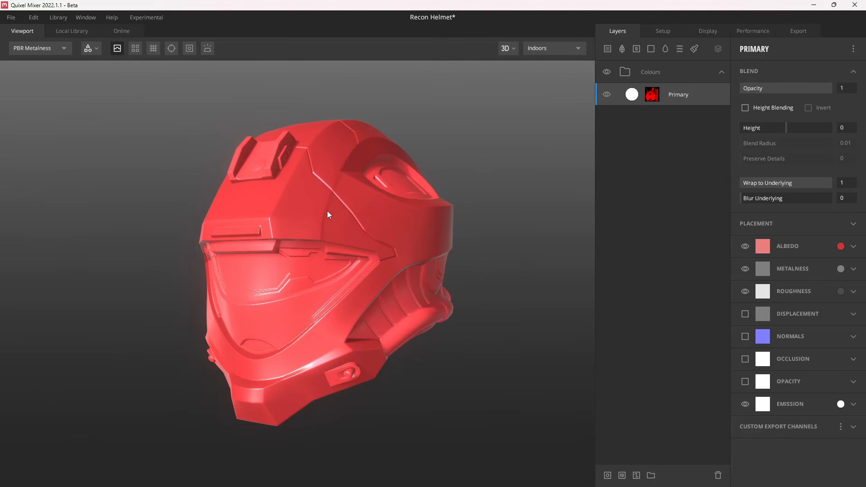
{"action": "key", "text": "e"}
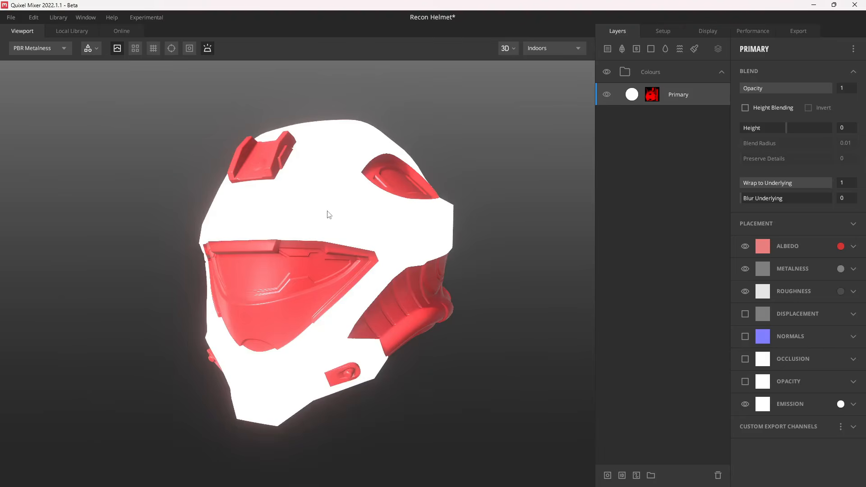
{"action": "key", "text": "e"}
{"action": "left_click", "coordinate": [208, 51]}
{"action": "left_click", "coordinate": [207, 51]}
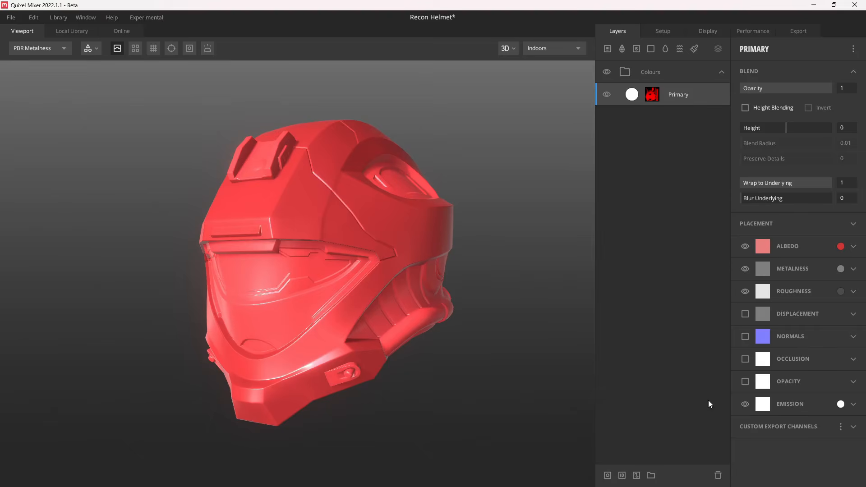
Set the Primary layer's emission colour to pure red (FF0000) and shift its albedo hue to blue (3497D1)
{"action": "left_click", "coordinate": [840, 405]}
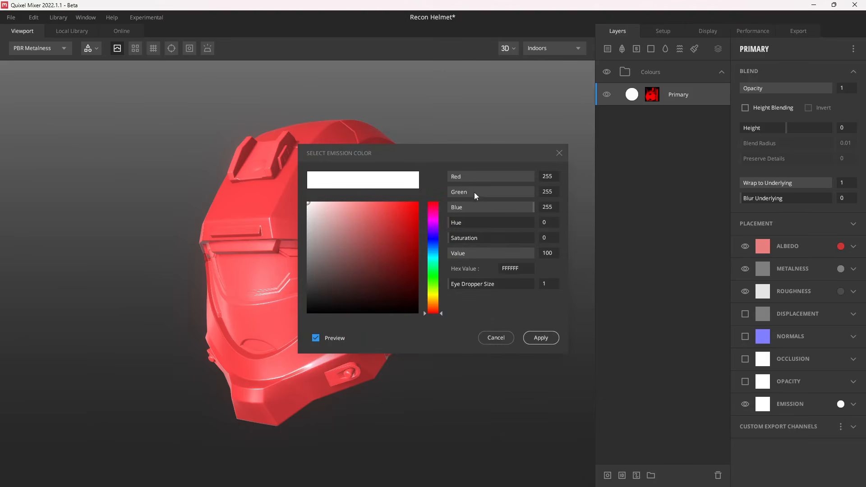
{"action": "left_click_drag", "start_coordinate": [523, 195], "coordinate": [412, 193]}
{"action": "left_click_drag", "start_coordinate": [516, 210], "coordinate": [416, 209]}
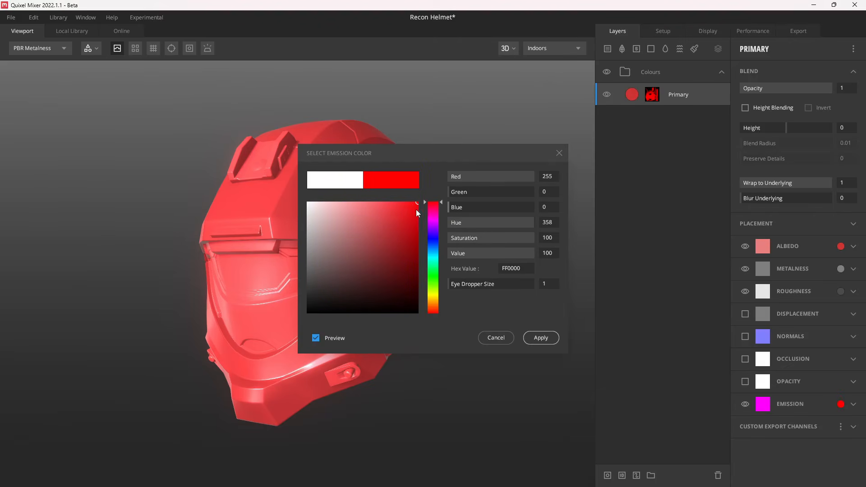
{"action": "left_click_drag", "start_coordinate": [528, 222], "coordinate": [546, 224]}
{"action": "left_click", "coordinate": [542, 339]}
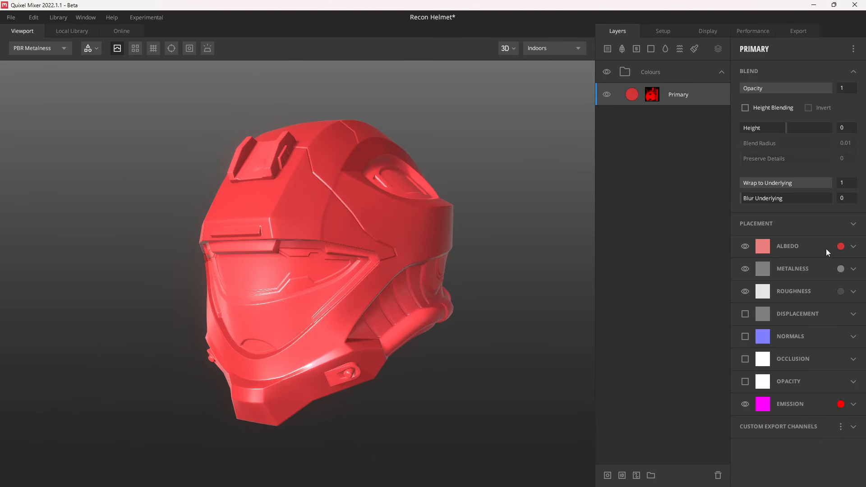
{"action": "left_click", "coordinate": [841, 246]}
{"action": "left_click_drag", "start_coordinate": [441, 224], "coordinate": [431, 251]}
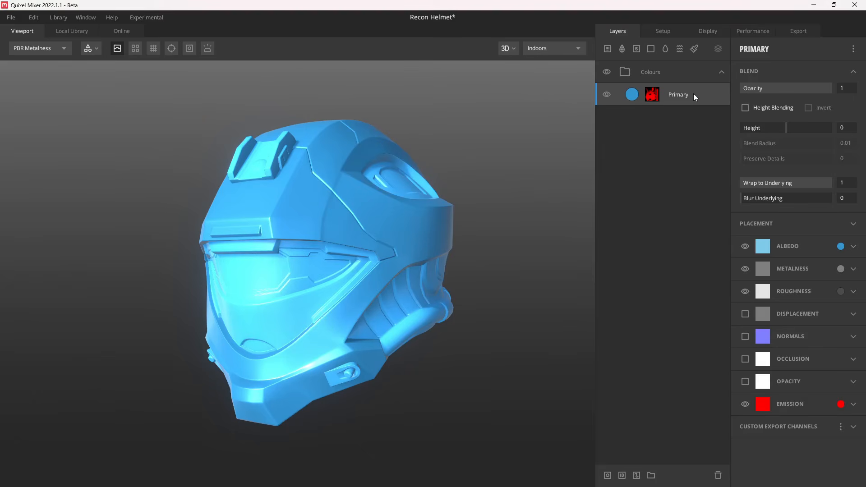
Duplicate the Primary layer and rename the copy "Black"
{"action": "key", "text": "ctrl+d"}
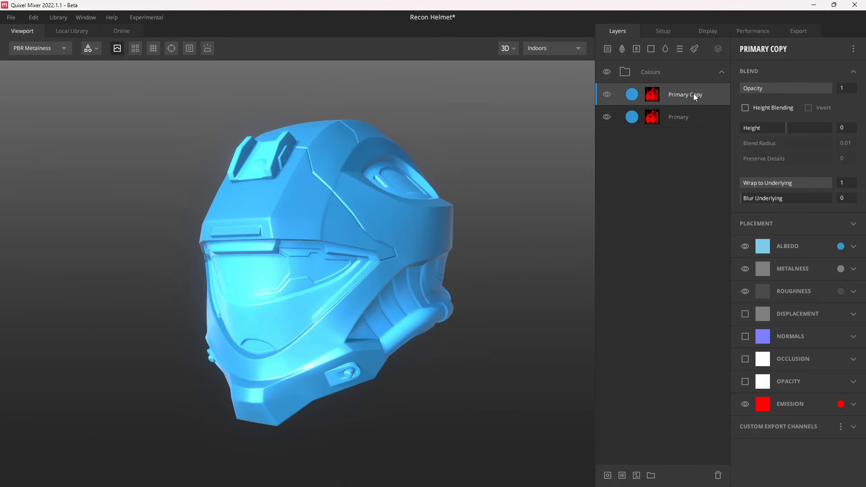
{"action": "type", "text": "Black"}
{"action": "key", "text": "Return"}
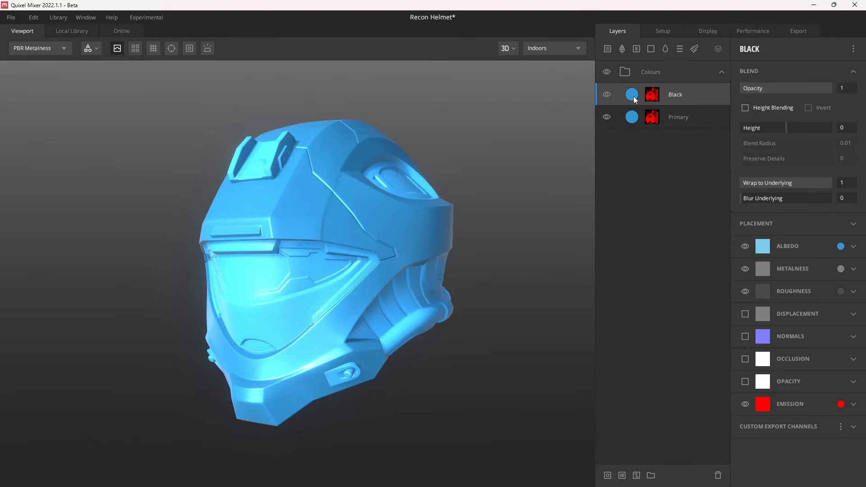
Set the Black layer's albedo to a near-black grey with saturation 0 and value 12
{"action": "left_click", "coordinate": [840, 246]}
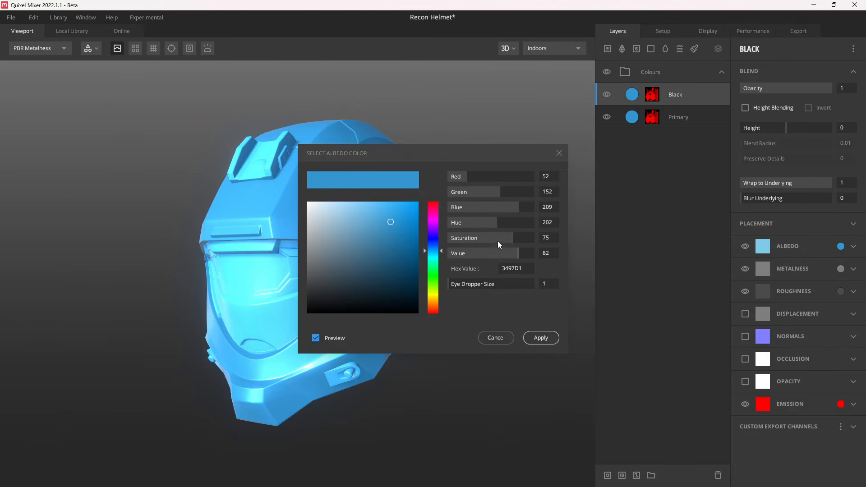
{"action": "left_click_drag", "start_coordinate": [504, 238], "coordinate": [434, 236]}
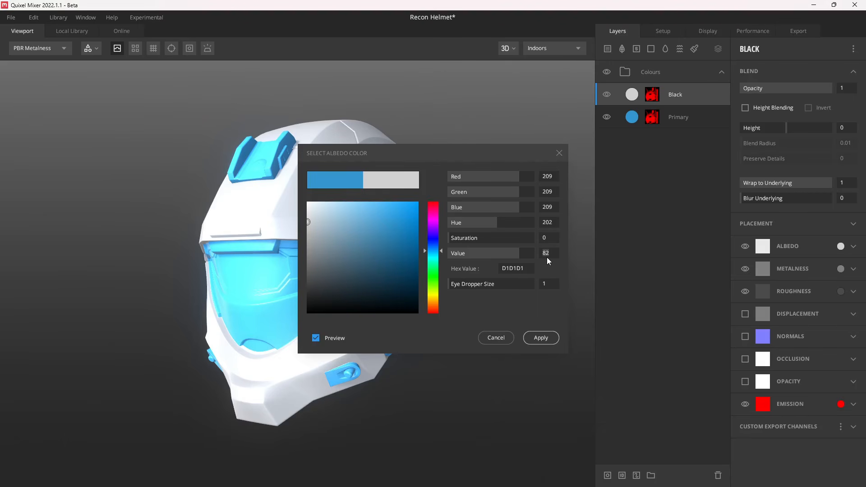
{"action": "type", "text": "12"}
{"action": "key", "text": "Return"}
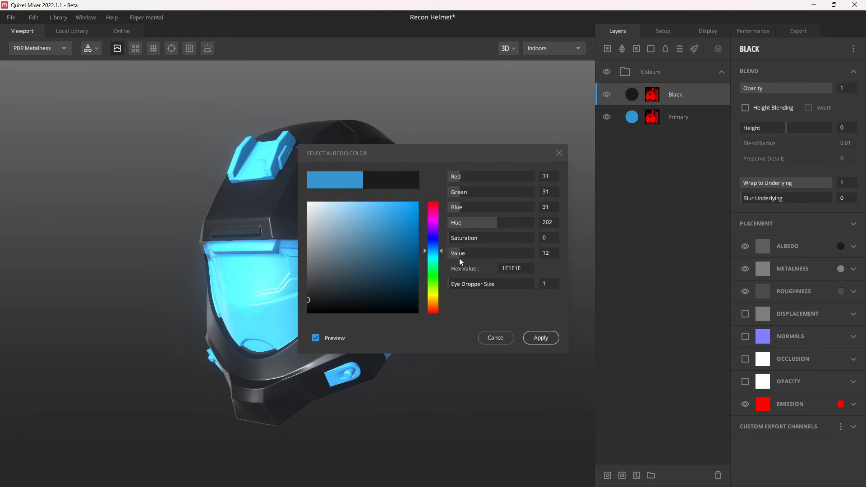
{"action": "left_click_drag", "start_coordinate": [459, 253], "coordinate": [426, 258]}
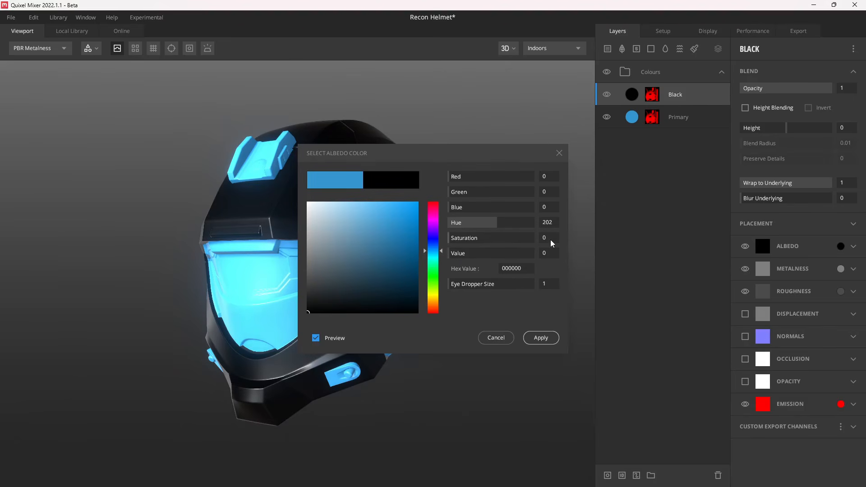
{"action": "type", "text": "12"}
{"action": "key", "text": "Return"}
{"action": "key", "text": "BackSpace"}
{"action": "type", "text": "0"}
{"action": "key", "text": "Return"}
{"action": "type", "text": "12"}
{"action": "key", "text": "Return"}
{"action": "left_click", "coordinate": [544, 340]}
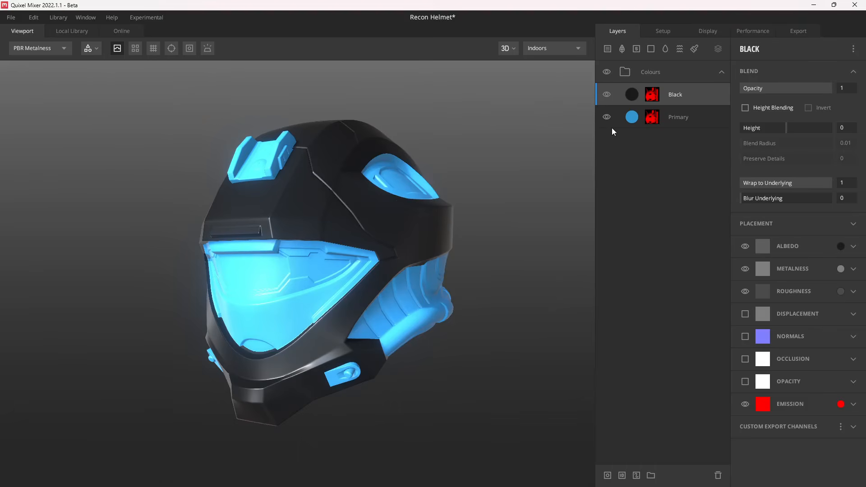
Switch the Black layer's ID mask from Bright Red to Bright Blue, checking the helmet's Material ID view
{"action": "left_click", "coordinate": [653, 96]}
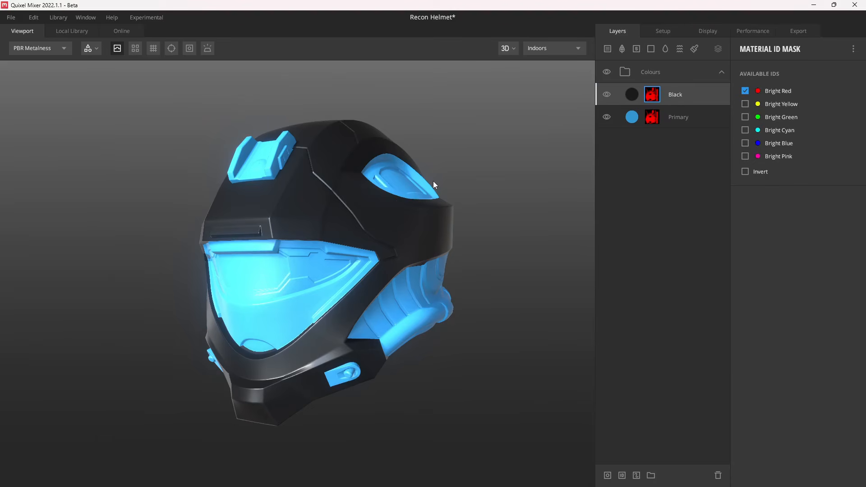
{"action": "key", "text": "m"}
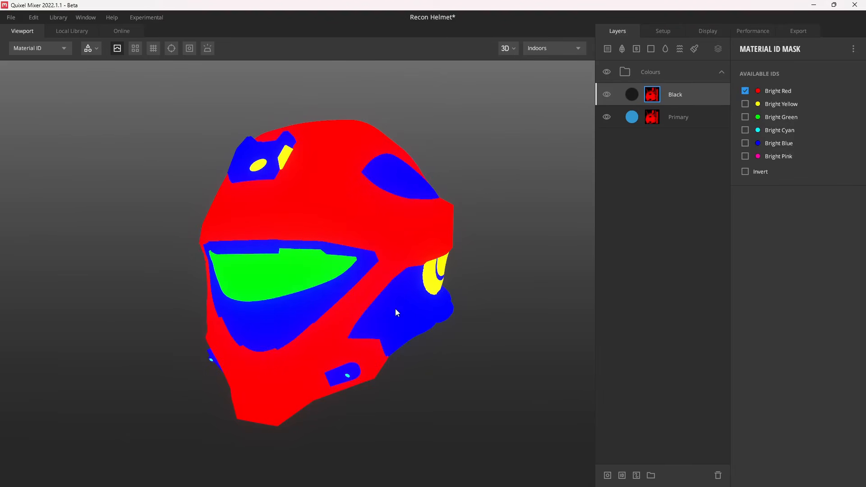
{"action": "left_click", "coordinate": [746, 91]}
{"action": "left_click", "coordinate": [745, 143]}
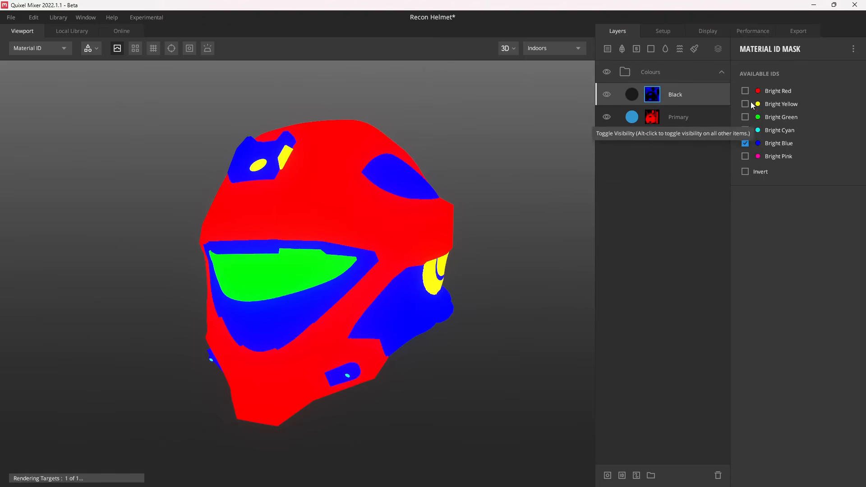
{"action": "key", "text": "m"}
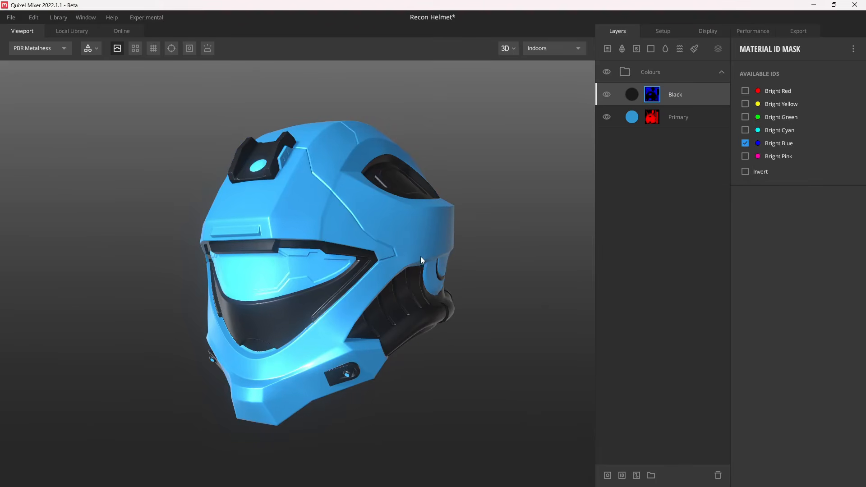
Duplicate the Black layer and rename the copy "Steel"
{"action": "left_click", "coordinate": [697, 98]}
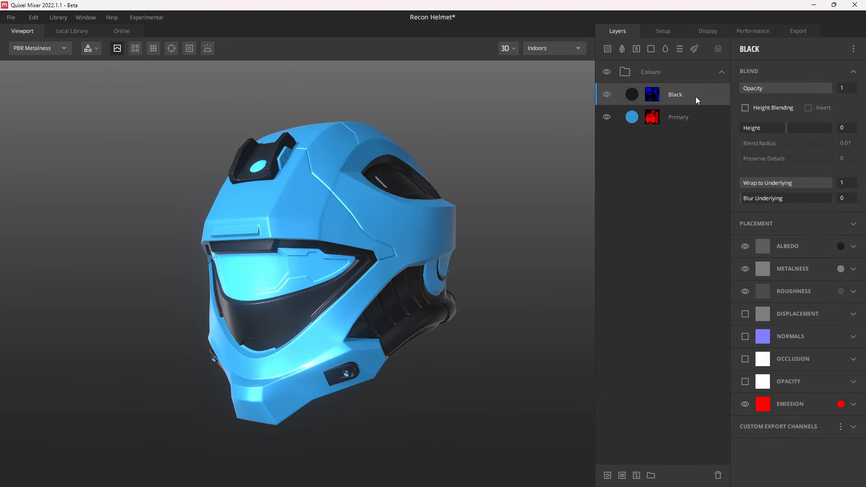
{"action": "key", "text": "ctrl+d"}
{"action": "double_click", "coordinate": [686, 95]}
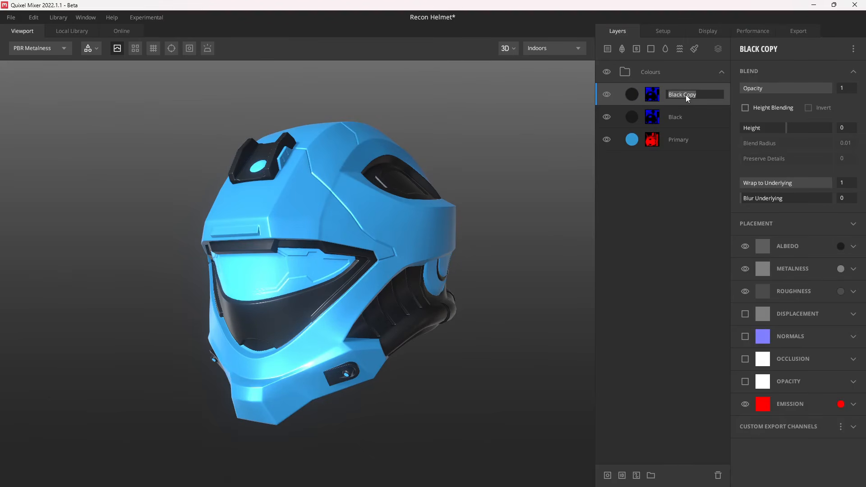
{"action": "type", "text": "Steel"}
{"action": "key", "text": "Return"}
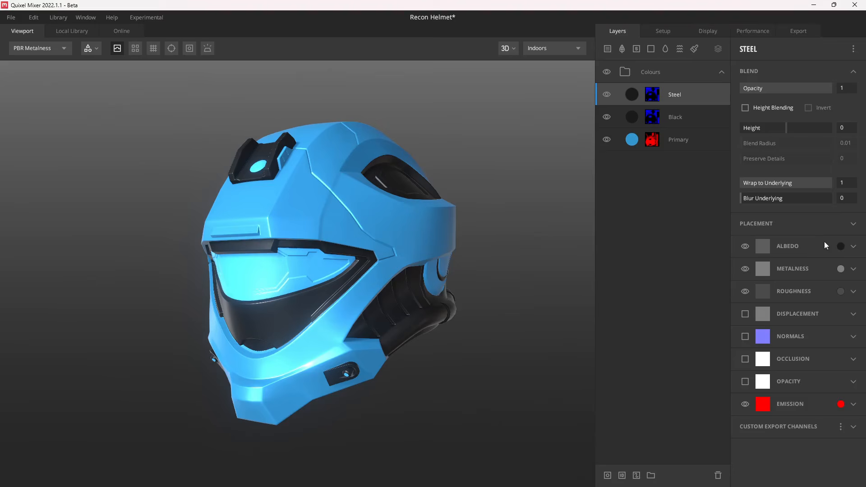
Set the Steel layer's albedo colour to the hex value 9DA0A0
{"action": "left_click", "coordinate": [842, 247]}
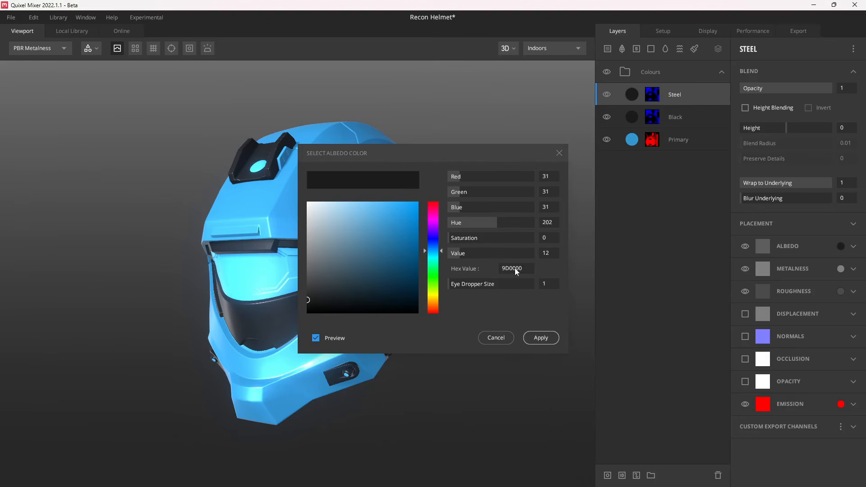
{"action": "key", "text": "Return"}
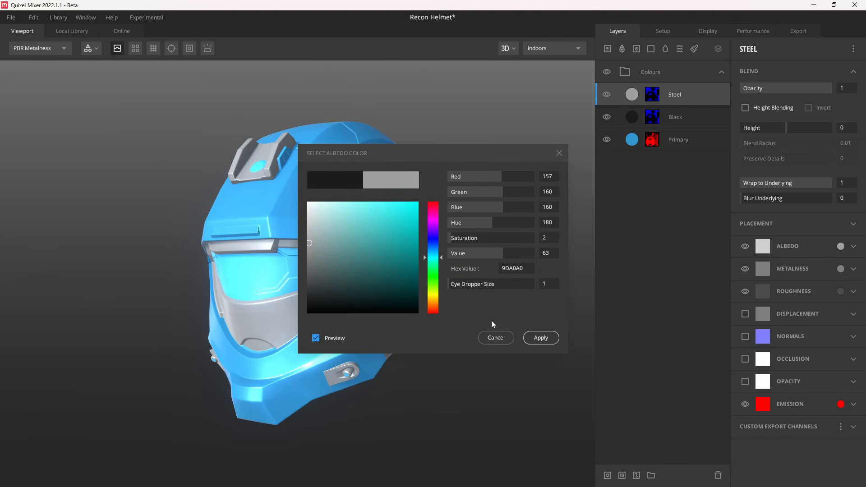
{"action": "left_click", "coordinate": [546, 338]}
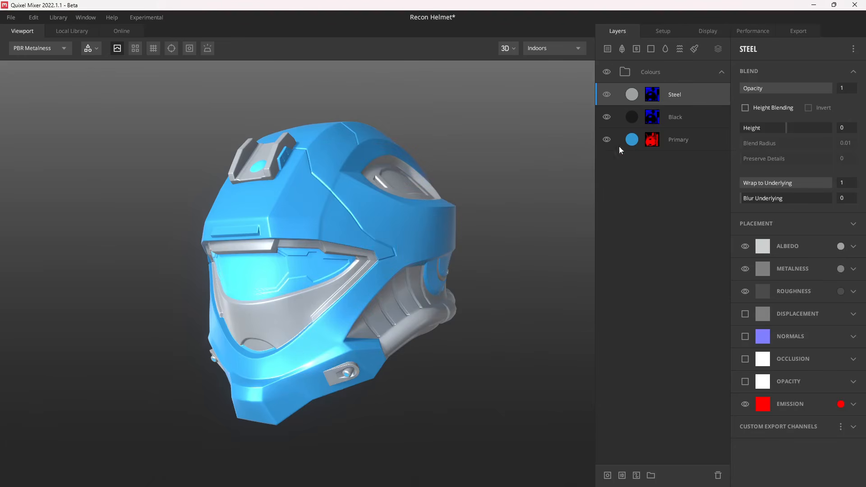
Switch the Steel layer's ID mask from Bright Blue to Bright Yellow, checking the helmet's Material ID view
{"action": "left_click", "coordinate": [654, 99]}
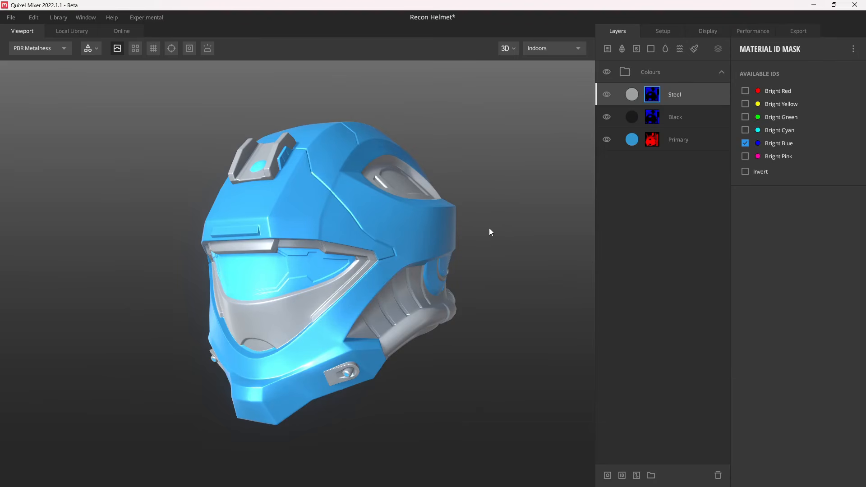
{"action": "key", "text": "m"}
{"action": "left_click", "coordinate": [745, 143]}
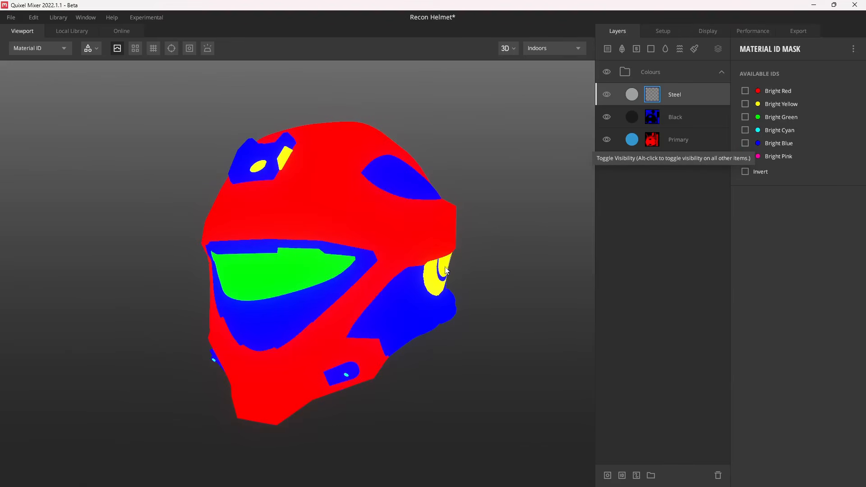
{"action": "left_click", "coordinate": [745, 104]}
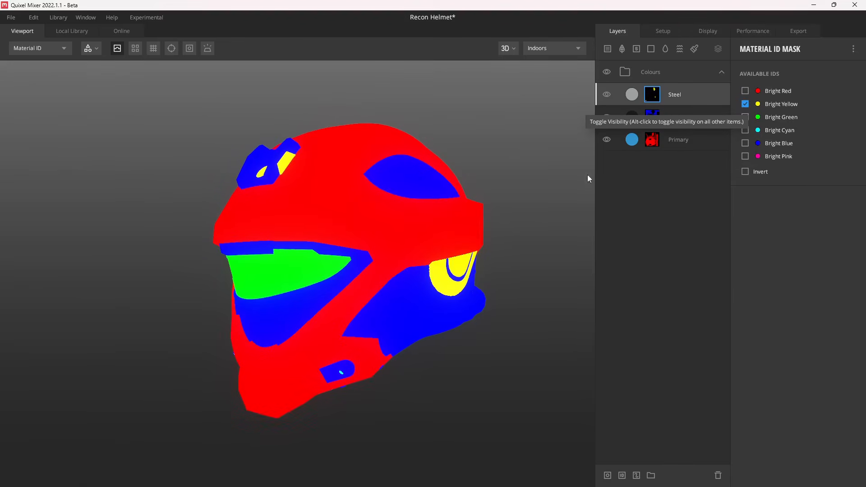
{"action": "key", "text": "m"}
{"action": "left_click_drag", "start_coordinate": [373, 267], "coordinate": [428, 277]}
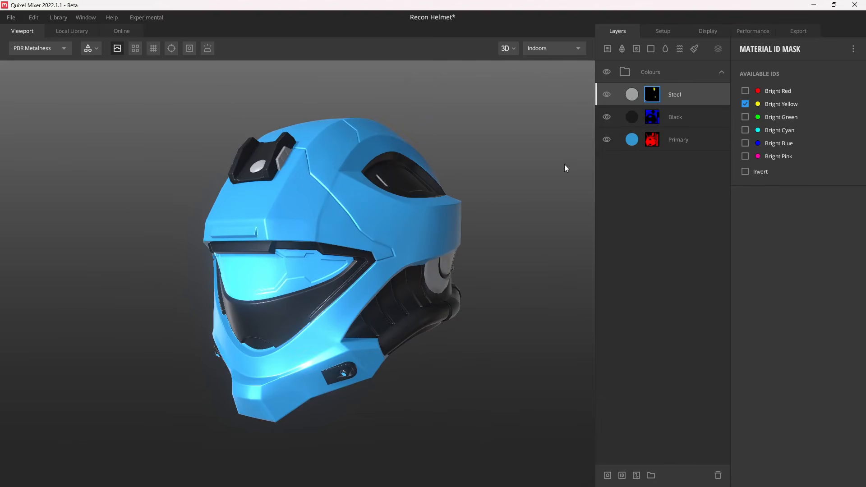
Duplicate the Steel layer and rename the copy "Visor"
{"action": "left_click", "coordinate": [697, 95]}
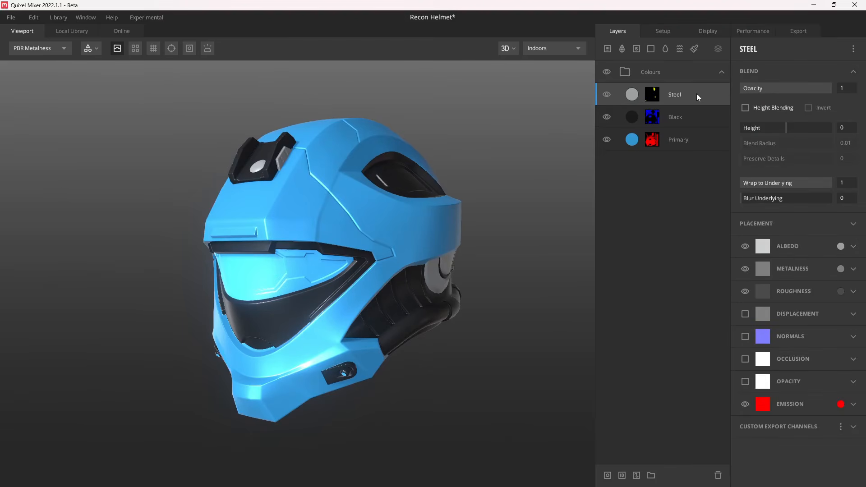
{"action": "key", "text": "ctrl+d"}
{"action": "double_click", "coordinate": [681, 95]}
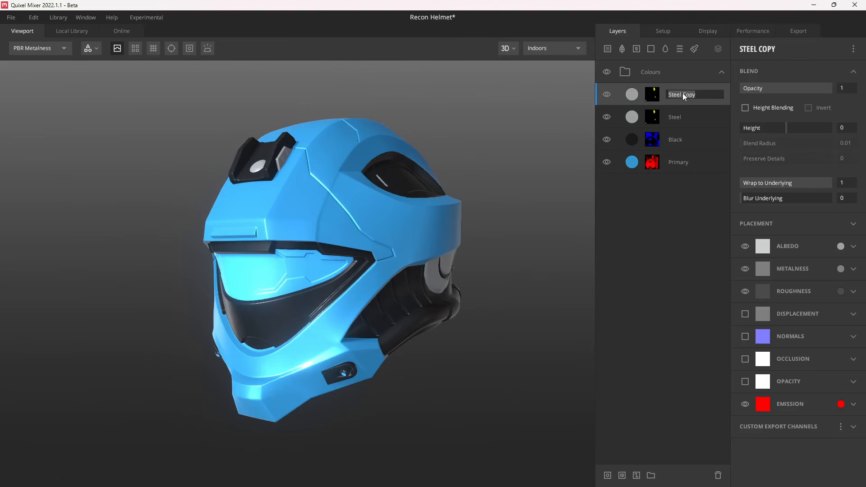
{"action": "key", "text": "Return"}
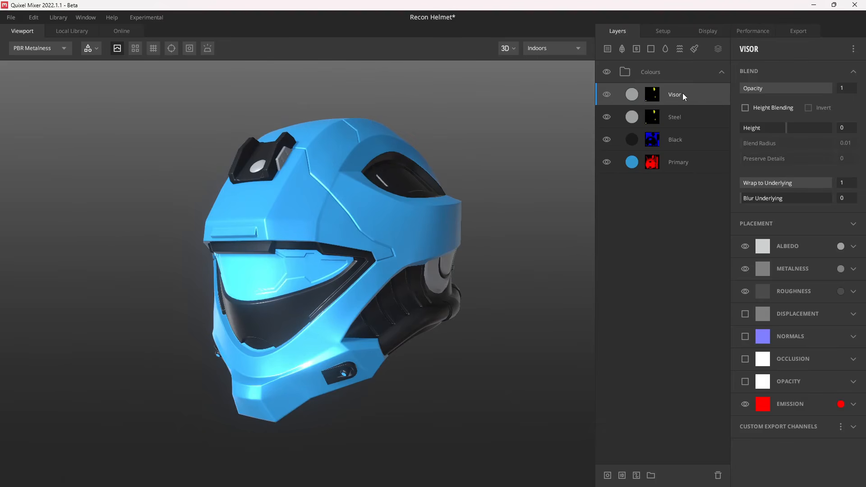
Delete the ID mask from the Visor layer
{"action": "left_click", "coordinate": [655, 95]}
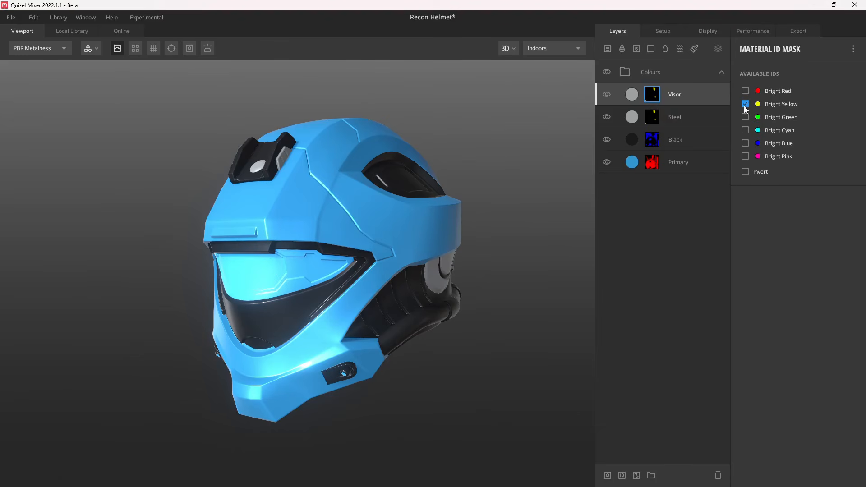
{"action": "right_click", "coordinate": [651, 95]}
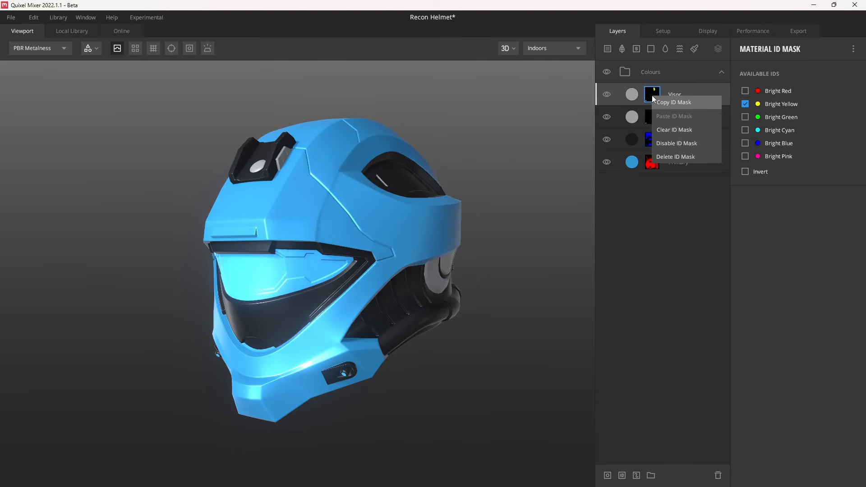
{"action": "left_click", "coordinate": [682, 158]}
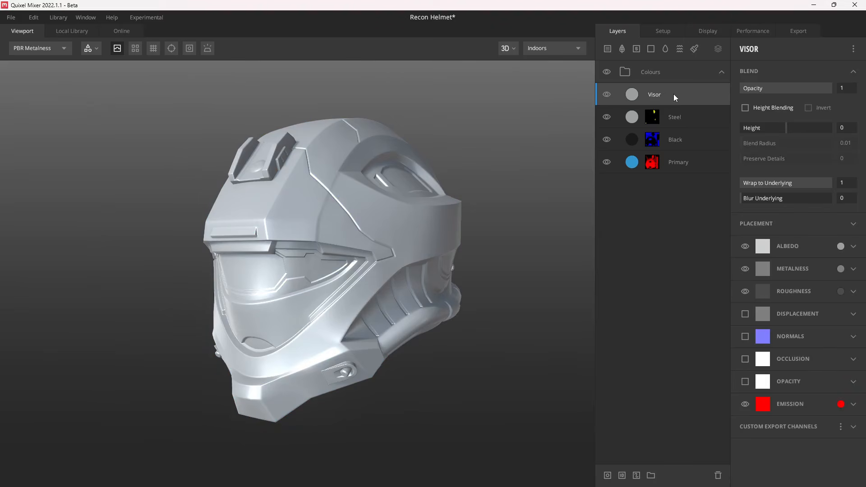
Create a group named "Visor" above the Colours group and move the Visor layer into it
{"action": "left_click", "coordinate": [651, 475]}
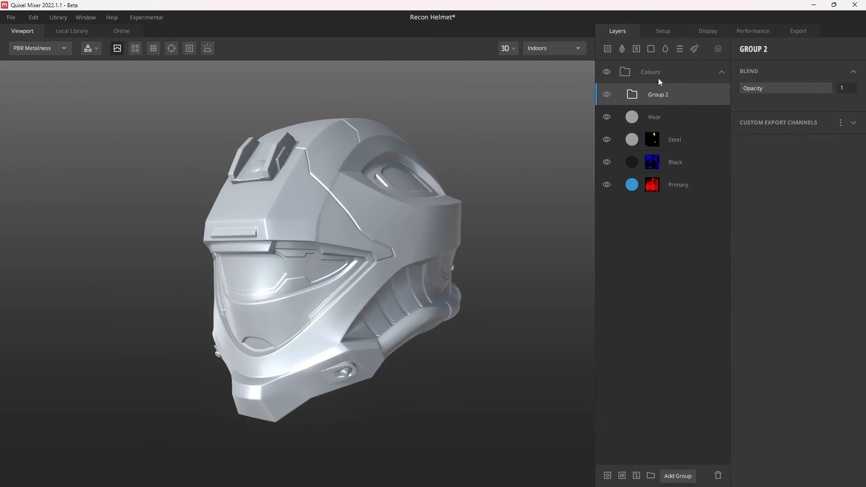
{"action": "left_click_drag", "start_coordinate": [672, 77], "coordinate": [670, 59]}
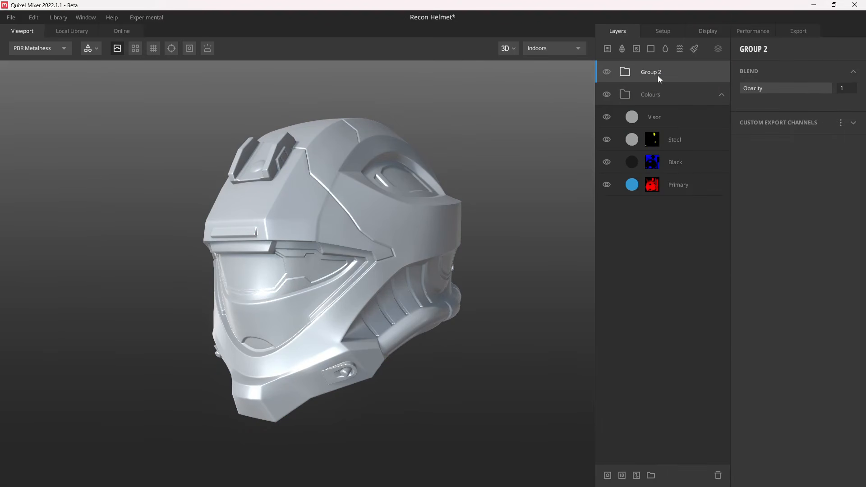
{"action": "double_click", "coordinate": [658, 75]}
{"action": "key", "text": "Return"}
{"action": "left_click", "coordinate": [676, 113]}
{"action": "left_click_drag", "start_coordinate": [676, 119], "coordinate": [675, 75]}
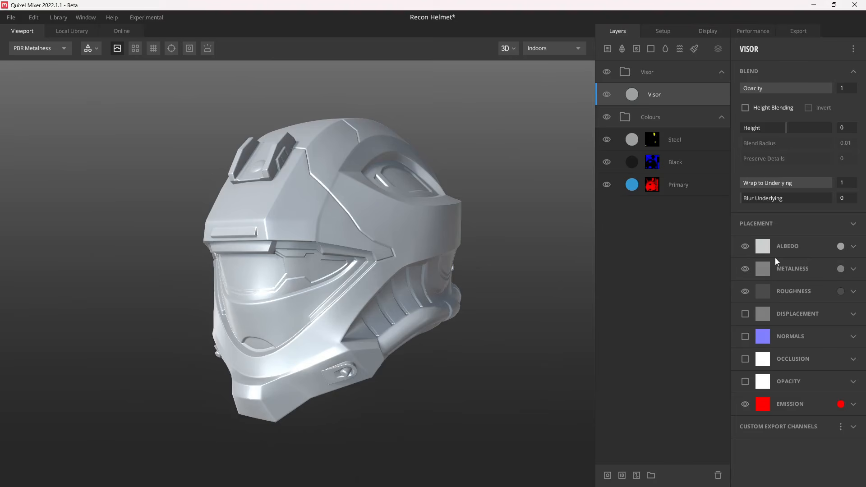
{"action": "left_click", "coordinate": [673, 77]}
{"action": "right_click", "coordinate": [673, 77]}
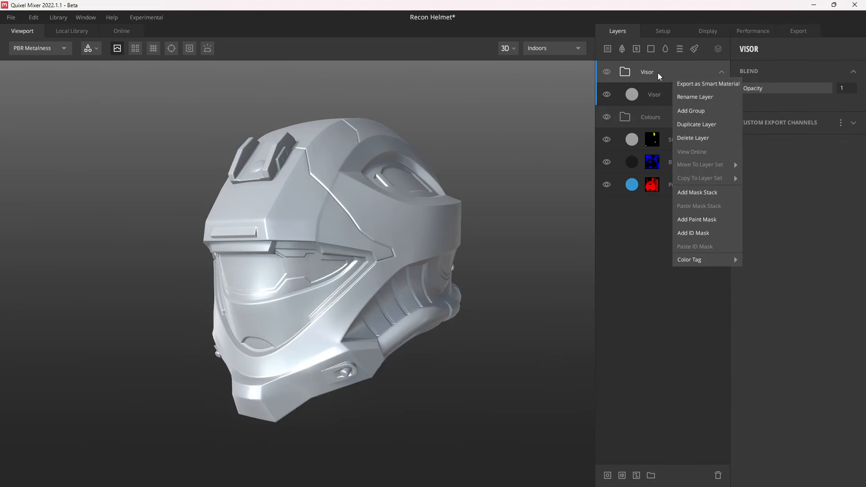
{"action": "left_click", "coordinate": [707, 192]}
{"action": "key", "text": "ctrl+z"}
Add an ID mask to the Visor group and assign it Bright Green, checking the Material ID view
{"action": "right_click", "coordinate": [671, 72]}
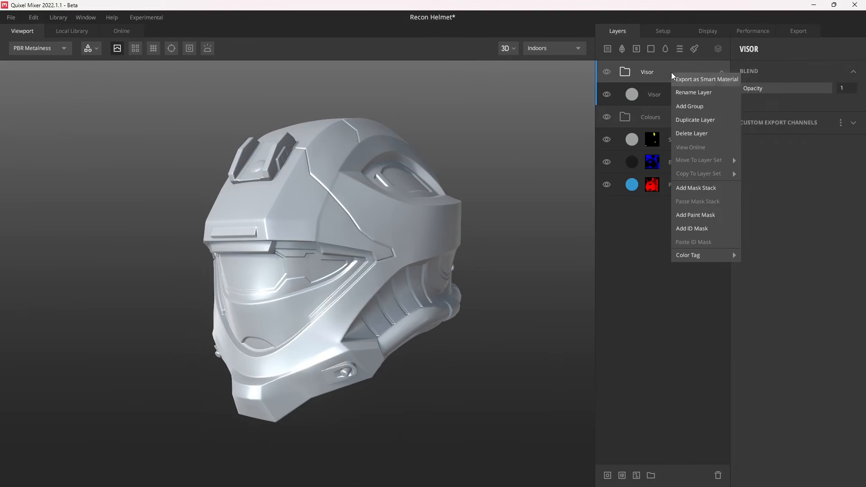
{"action": "left_click", "coordinate": [711, 228]}
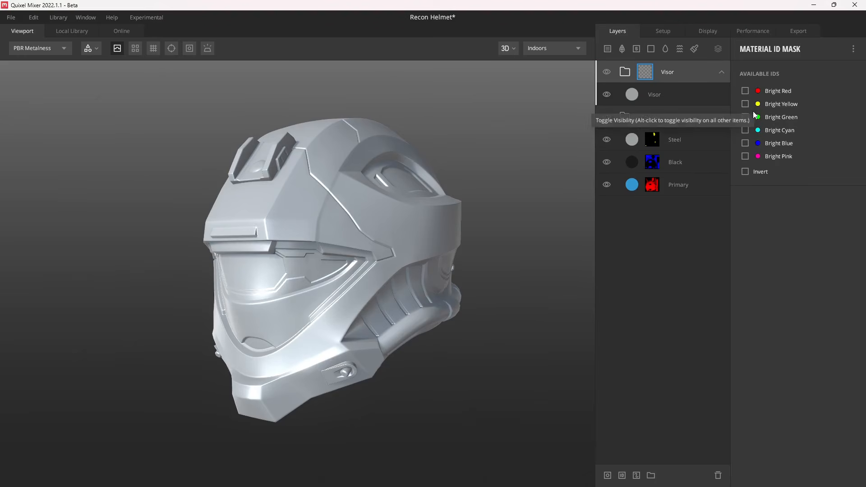
{"action": "key", "text": "m"}
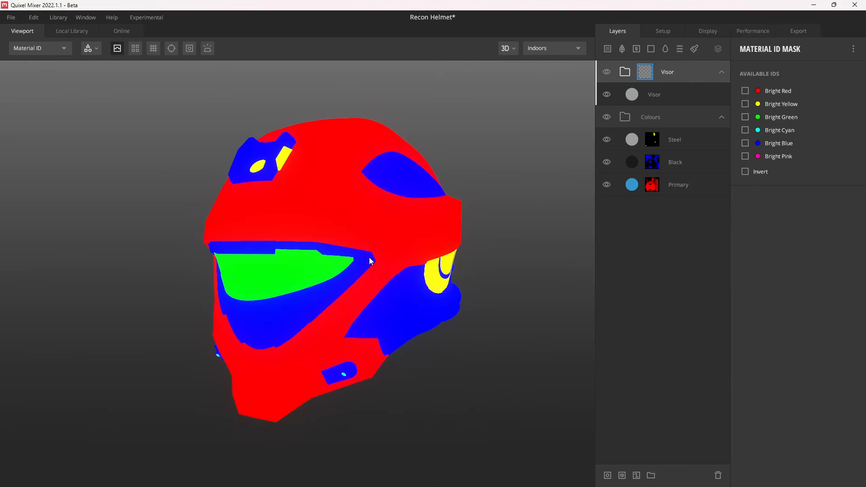
{"action": "left_click", "coordinate": [745, 117]}
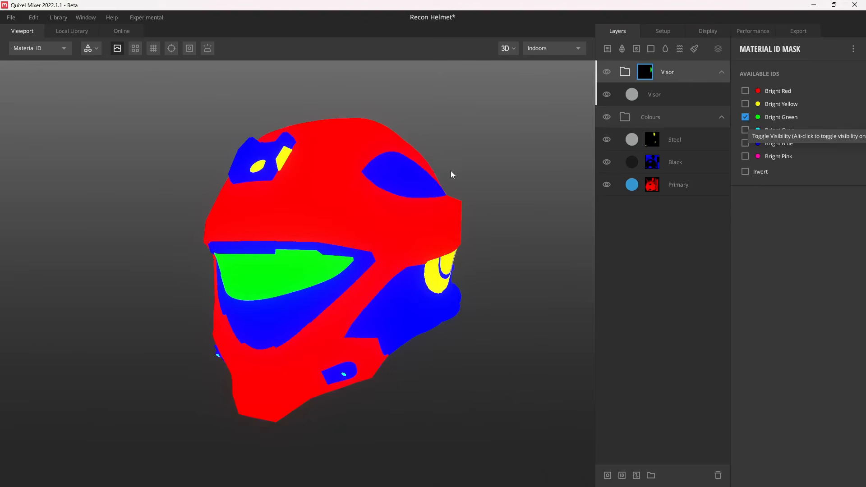
{"action": "key", "text": "m"}
Set the Visor layer's metalness colour to pure white at maximum value
{"action": "left_click", "coordinate": [636, 96]}
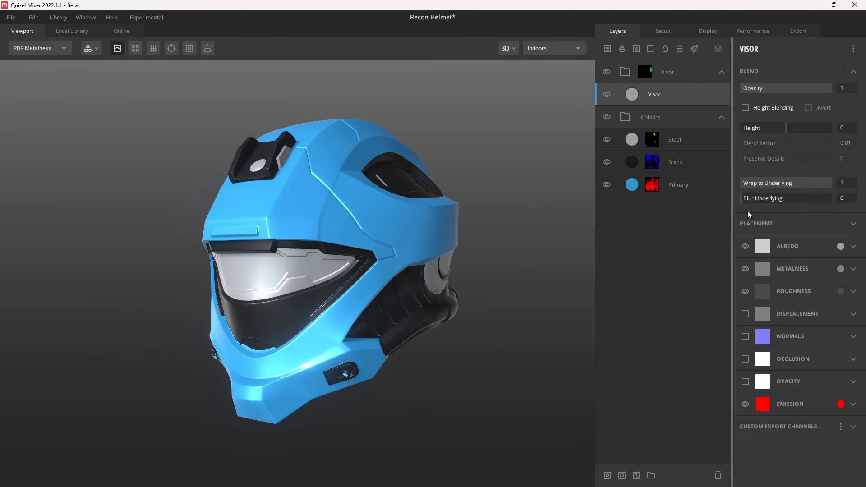
{"action": "left_click", "coordinate": [841, 269]}
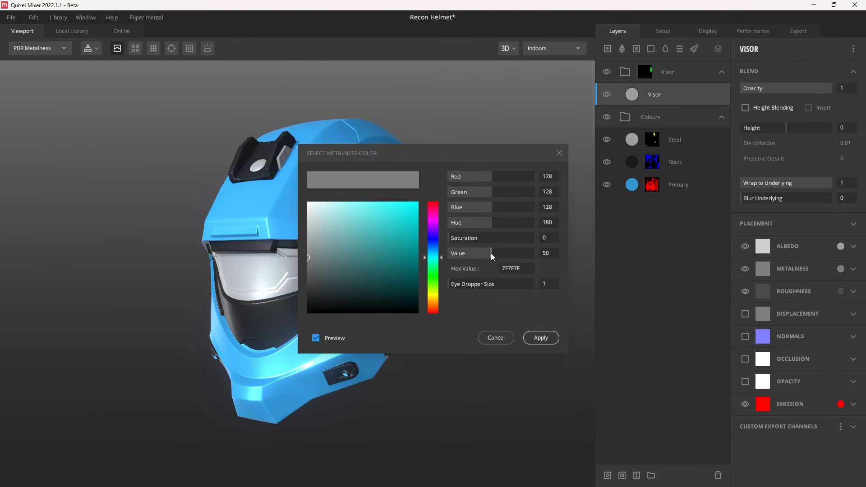
{"action": "left_click_drag", "start_coordinate": [491, 252], "coordinate": [537, 254]}
{"action": "left_click", "coordinate": [546, 335]}
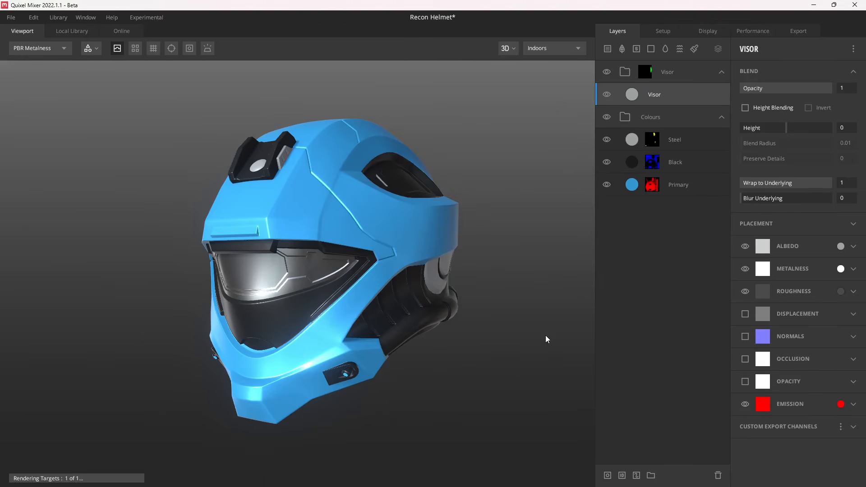
{"action": "left_click_drag", "start_coordinate": [323, 261], "coordinate": [317, 262]}
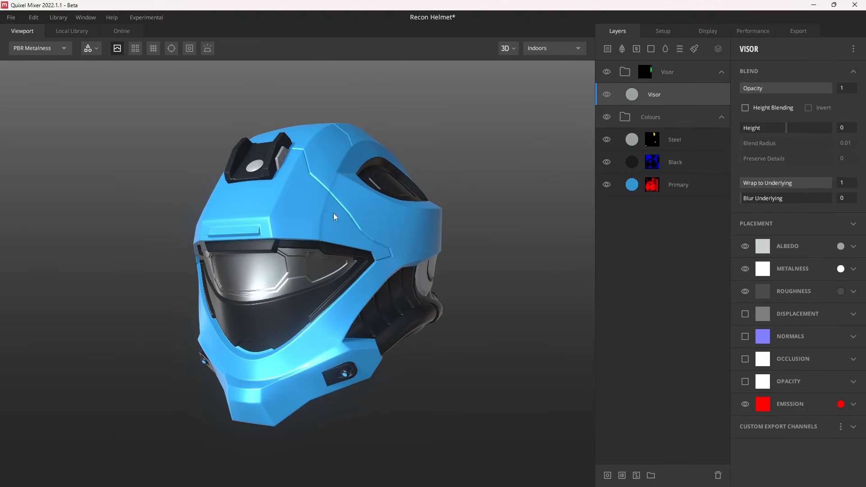
Set the value of the Visor layer's roughness colour to 20
{"action": "left_click", "coordinate": [840, 291]}
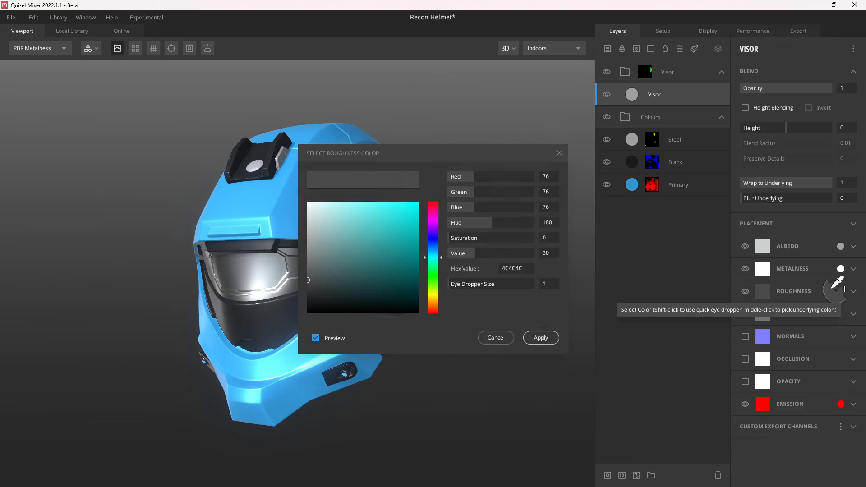
{"action": "left_click", "coordinate": [545, 256]}
{"action": "type", "text": "20"}
{"action": "left_click", "coordinate": [546, 338]}
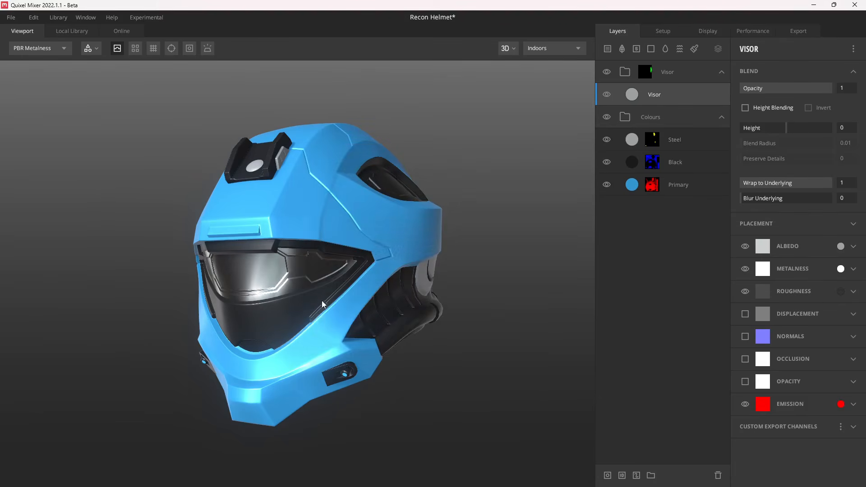
Set the Visor layer's albedo to an orange of about D67820 (hue 29, saturation 85, value 84)
{"action": "left_click_drag", "start_coordinate": [321, 301], "coordinate": [381, 289]}
{"action": "left_click", "coordinate": [840, 246]}
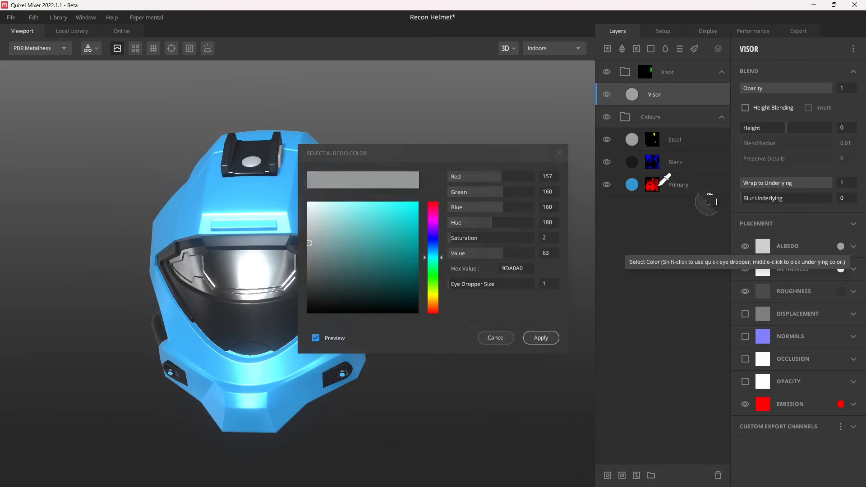
{"action": "left_click", "coordinate": [436, 281]}
{"action": "left_click_drag", "start_coordinate": [438, 289], "coordinate": [436, 299]}
{"action": "left_click_drag", "start_coordinate": [389, 237], "coordinate": [399, 220]}
{"action": "left_click_drag", "start_coordinate": [436, 301], "coordinate": [435, 304]}
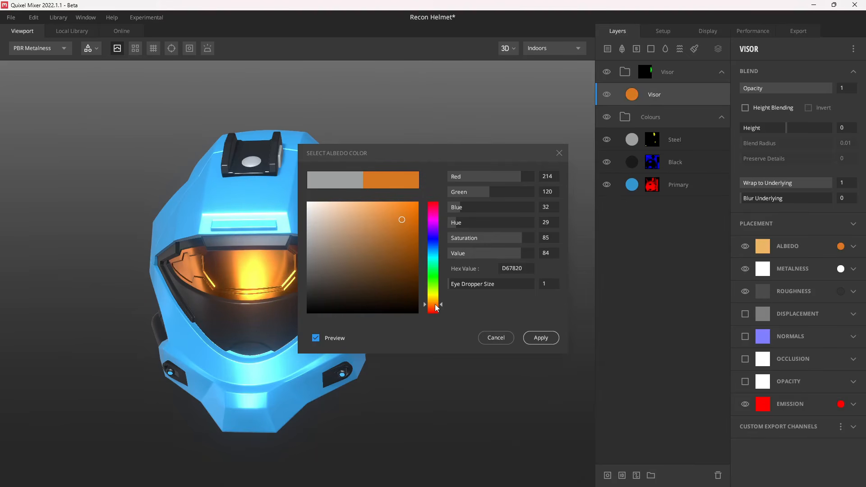
{"action": "left_click", "coordinate": [541, 338]}
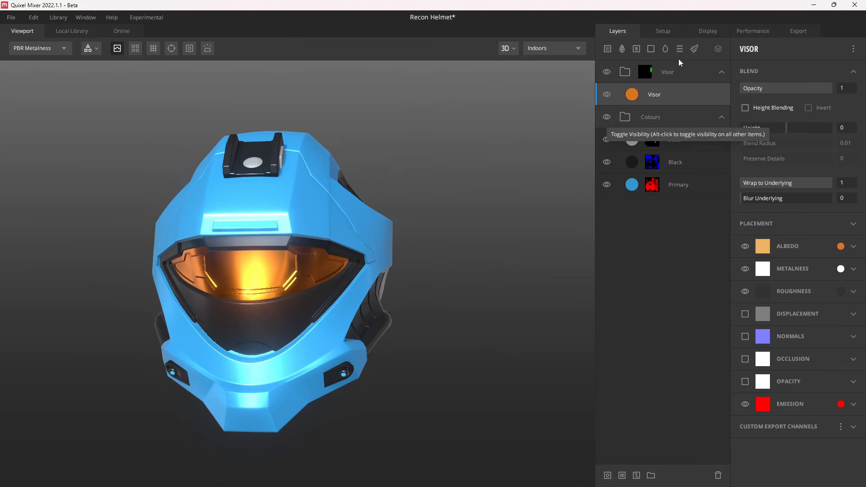
Add a solid layer above the Visor layer in the Visor group and name it "Visor Colour Variation"
{"action": "left_click", "coordinate": [650, 48]}
{"action": "double_click", "coordinate": [658, 95]}
{"action": "type", "text": "Colour"}
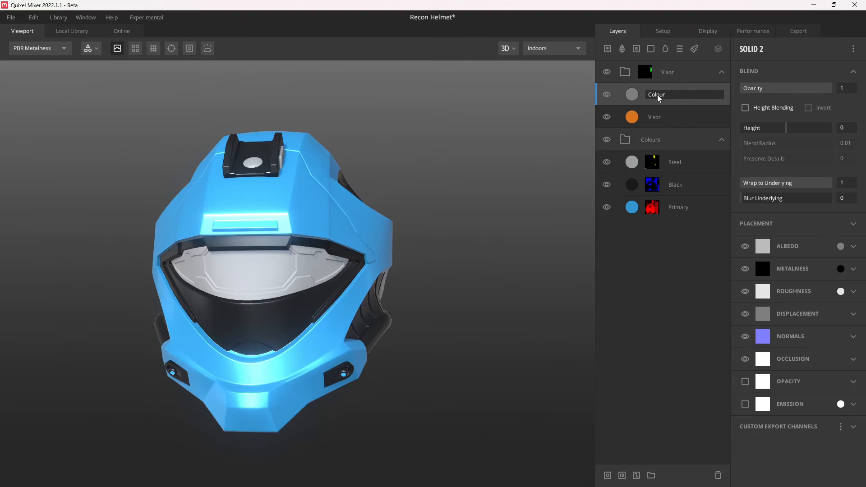
{"action": "key", "text": "ctrl+a"}
{"action": "type", "text": "Visor Colour Variation"}
{"action": "key", "text": "Return"}
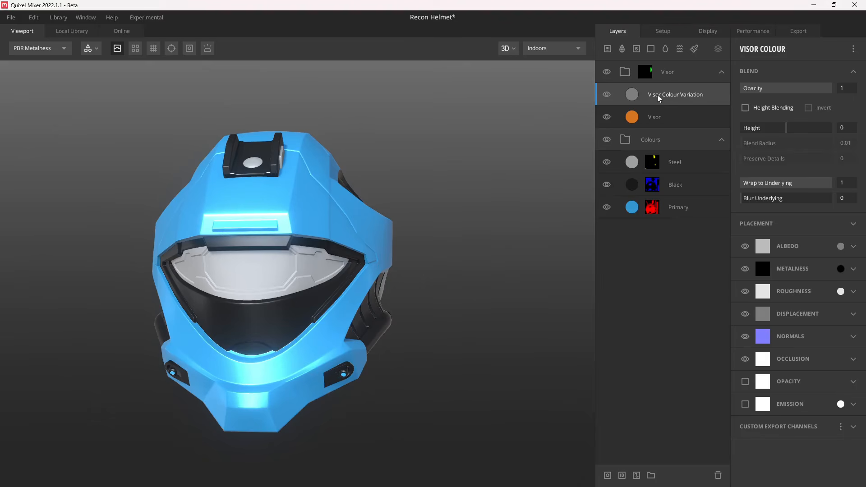
Show the Layer Mask view and add a mask stack to the Visor Colour Variation layer
{"action": "left_click_drag", "start_coordinate": [360, 247], "coordinate": [346, 246]}
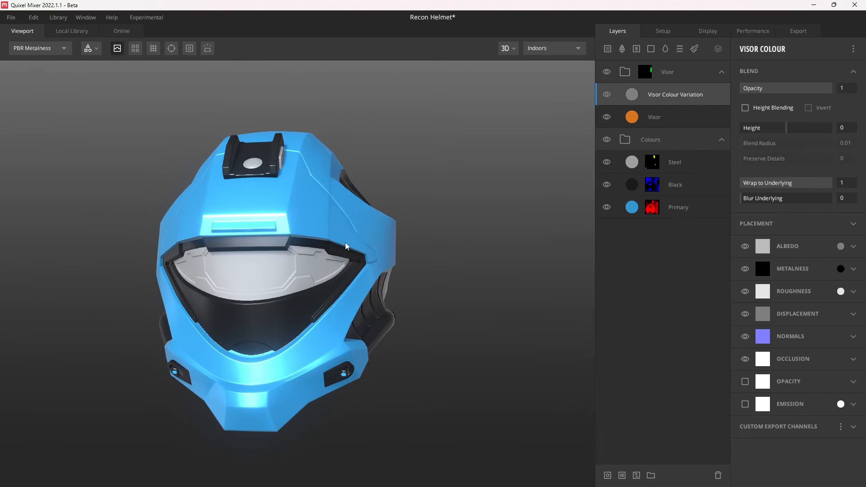
{"action": "key", "text": "m"}
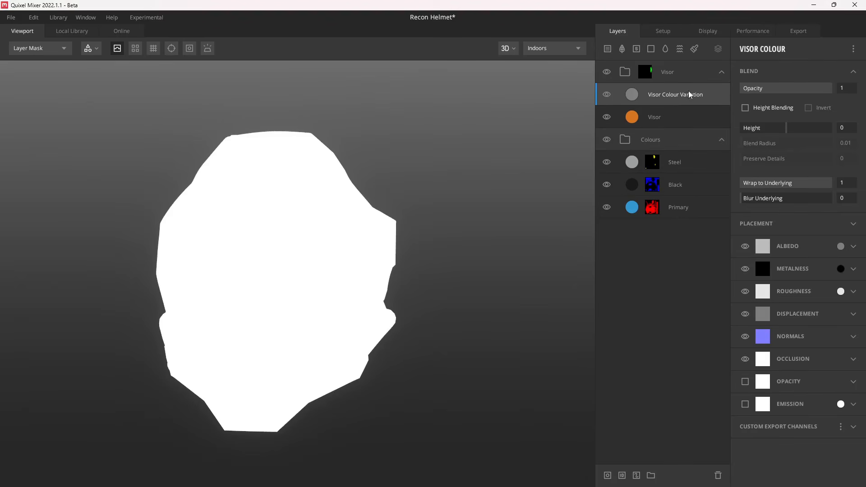
{"action": "right_click", "coordinate": [676, 104]}
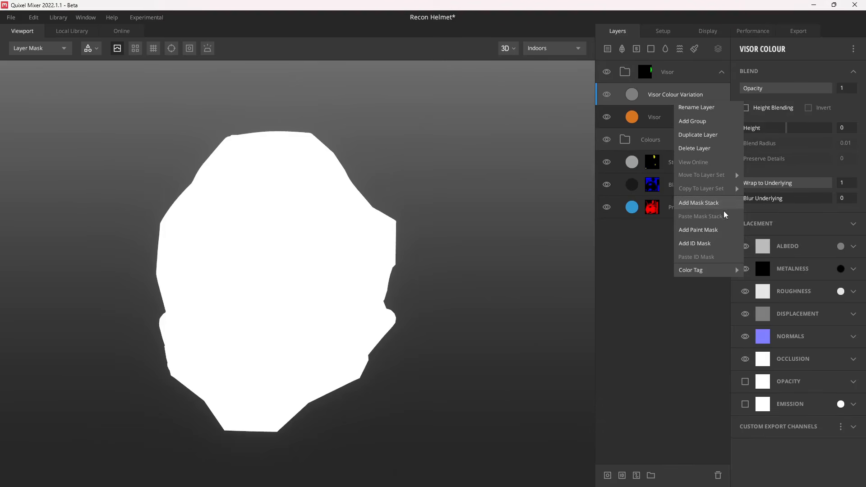
{"action": "left_click", "coordinate": [707, 205]}
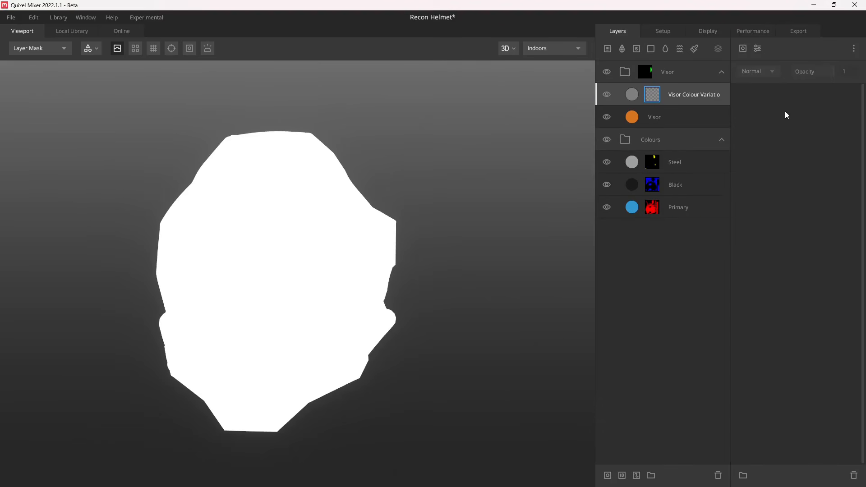
Add a Texture Map component to the Visor Colour Variation mask and set its source to Library Asset
{"action": "left_click", "coordinate": [743, 52]}
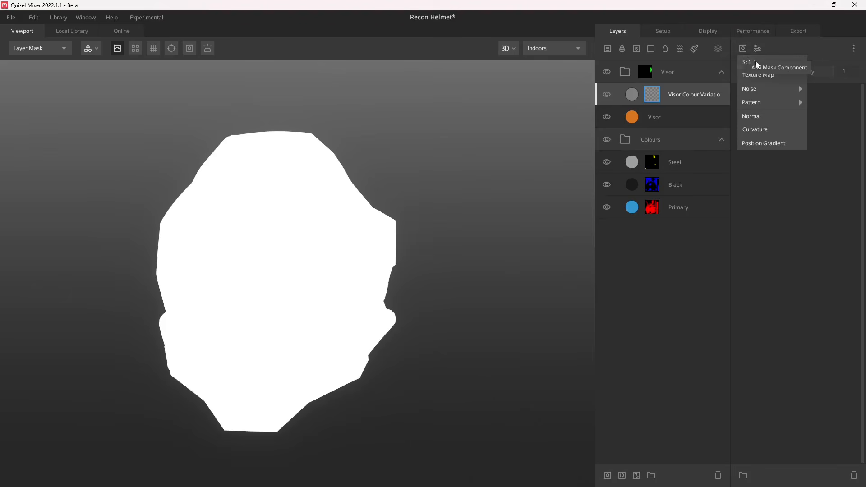
{"action": "left_click", "coordinate": [771, 75]}
{"action": "left_click", "coordinate": [773, 124]}
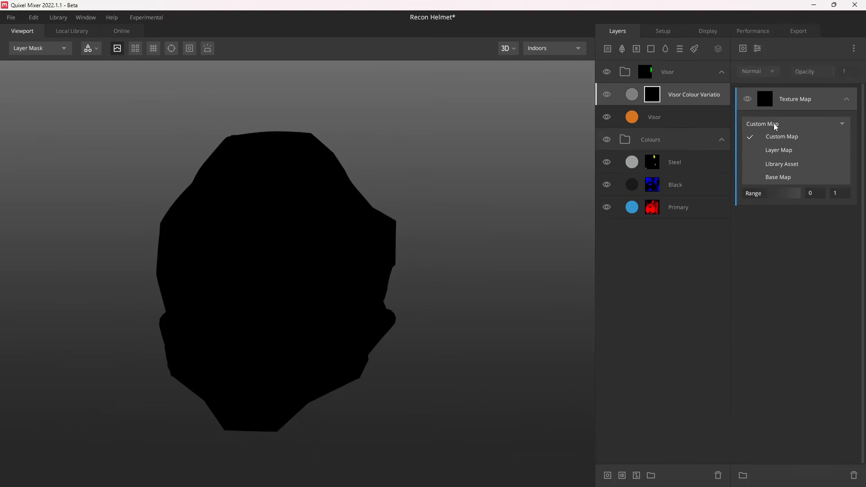
{"action": "left_click", "coordinate": [795, 165]}
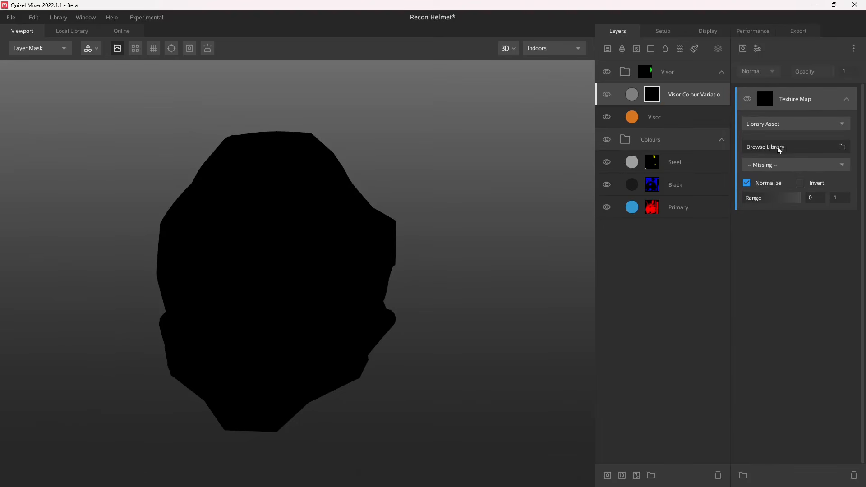
Search the local library for "wipe marks" and assign the Wipe Marks imperfection to the mask's texture map
{"action": "left_click", "coordinate": [771, 147]}
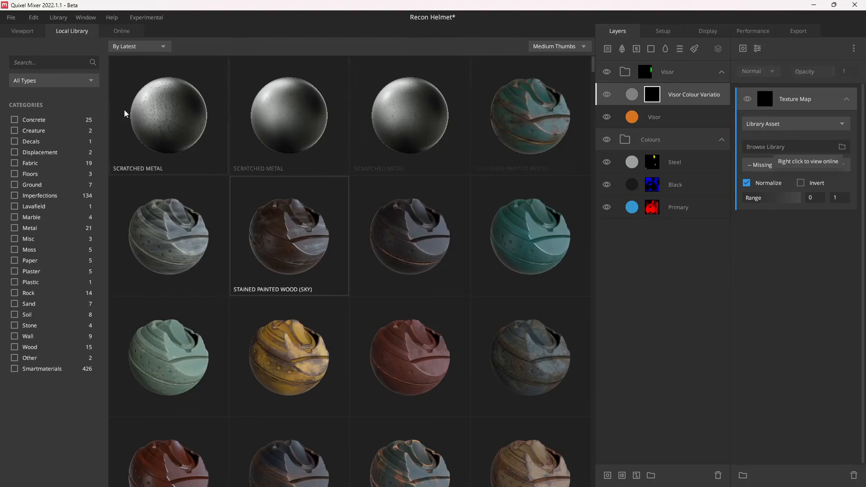
{"action": "left_click", "coordinate": [41, 65]}
{"action": "type", "text": "wipe"}
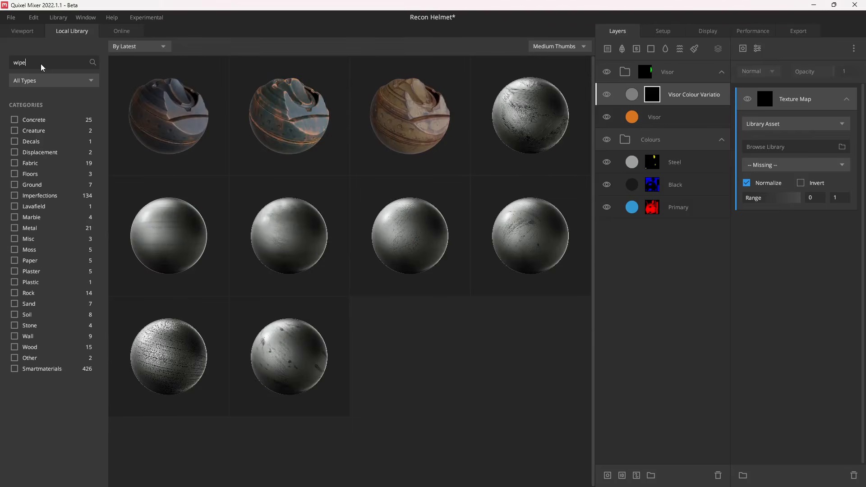
{"action": "type", "text": " marks"}
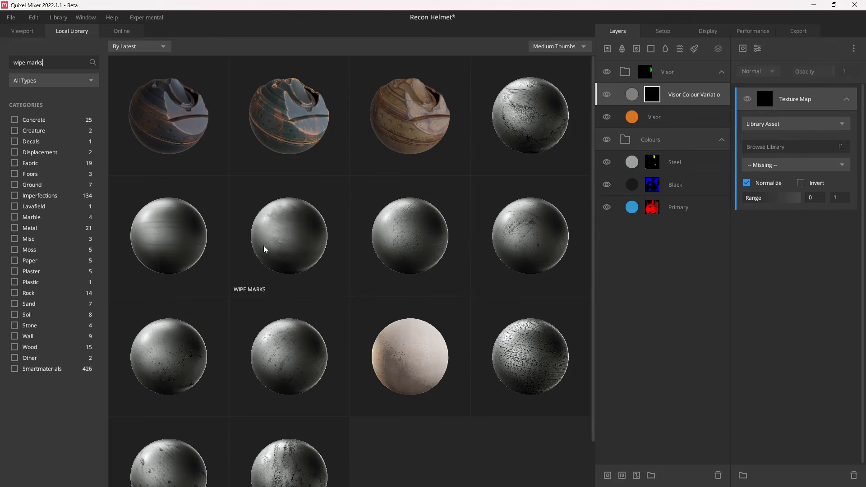
{"action": "left_click", "coordinate": [299, 233]}
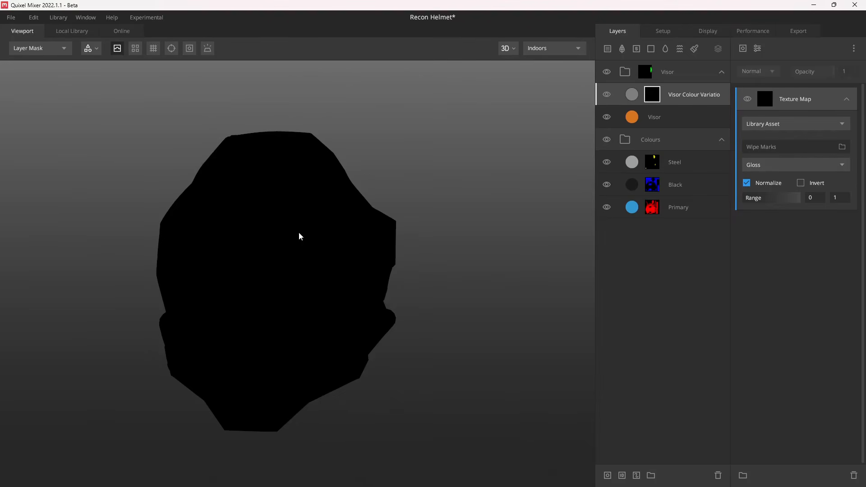
Switch the Wipe Marks texture map from its gloss channel to Roughness
{"action": "middle_click_drag", "start_coordinate": [276, 288], "coordinate": [309, 274]}
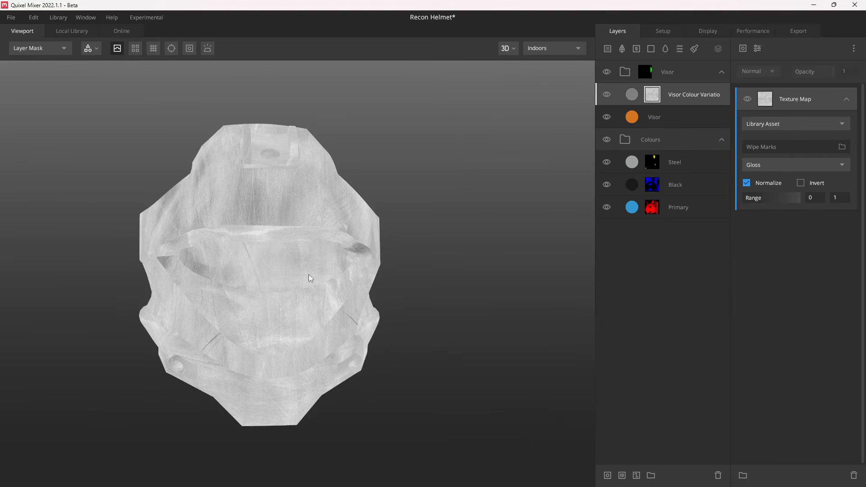
{"action": "left_click_drag", "start_coordinate": [299, 277], "coordinate": [322, 274]}
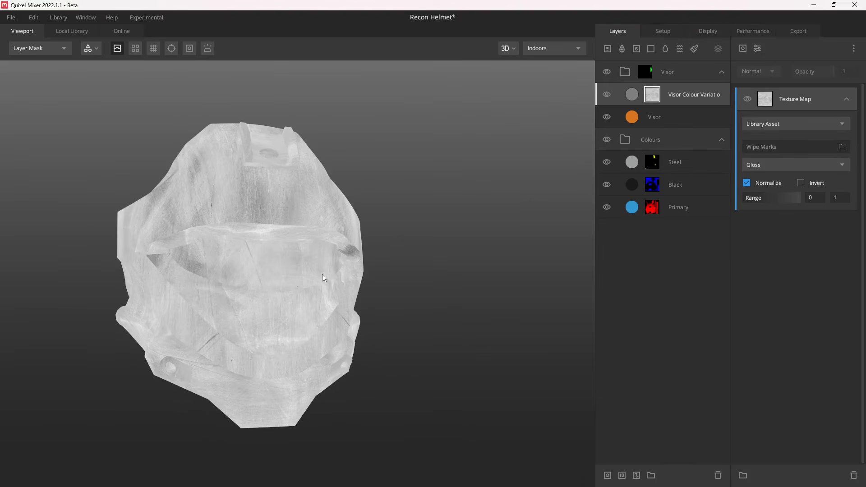
{"action": "middle_click_drag", "start_coordinate": [322, 274], "coordinate": [335, 267]}
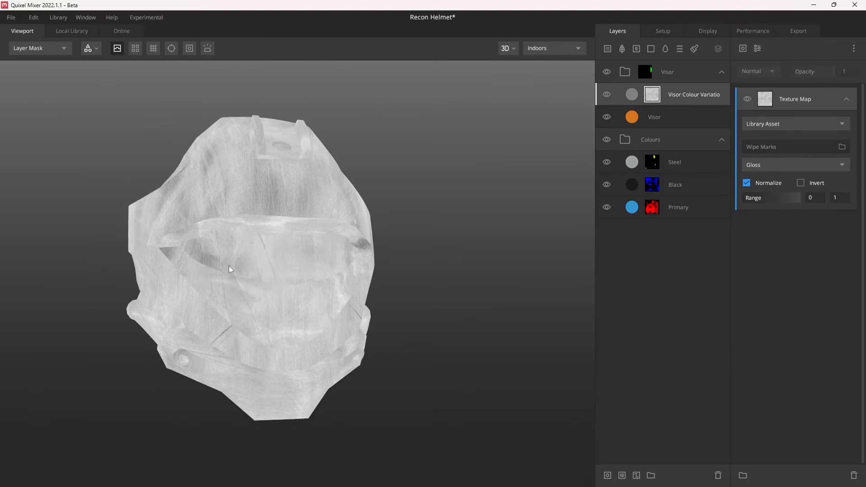
{"action": "left_click", "coordinate": [759, 166]}
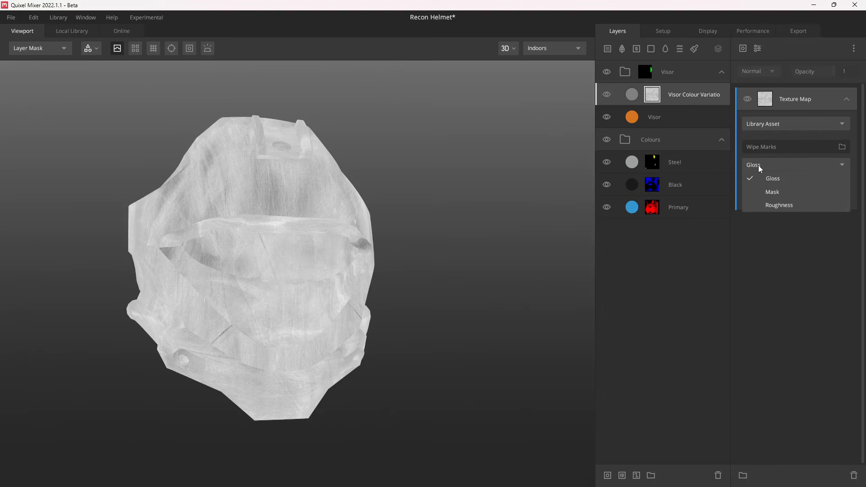
{"action": "left_click", "coordinate": [780, 204]}
{"action": "scroll", "coordinate": [318, 266], "scroll_direction": "up", "scroll_amount": 2}
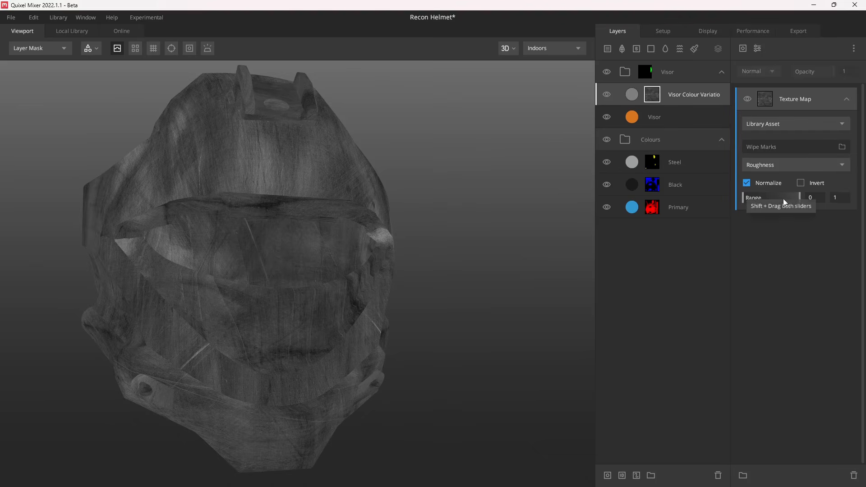
Set the Wipe Marks map's range to about 0.278 to 0.754 and check the visor in the PBR Metalness view
{"action": "left_click_drag", "start_coordinate": [745, 198], "coordinate": [759, 200]}
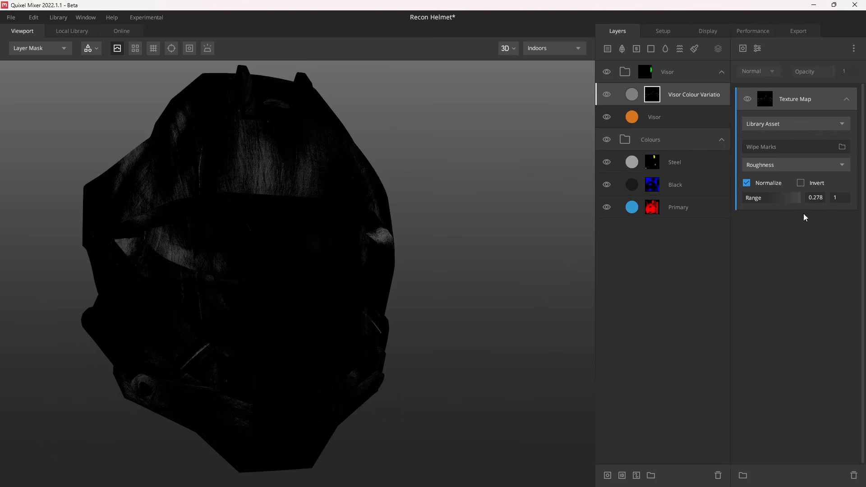
{"action": "left_click_drag", "start_coordinate": [799, 199], "coordinate": [787, 200]}
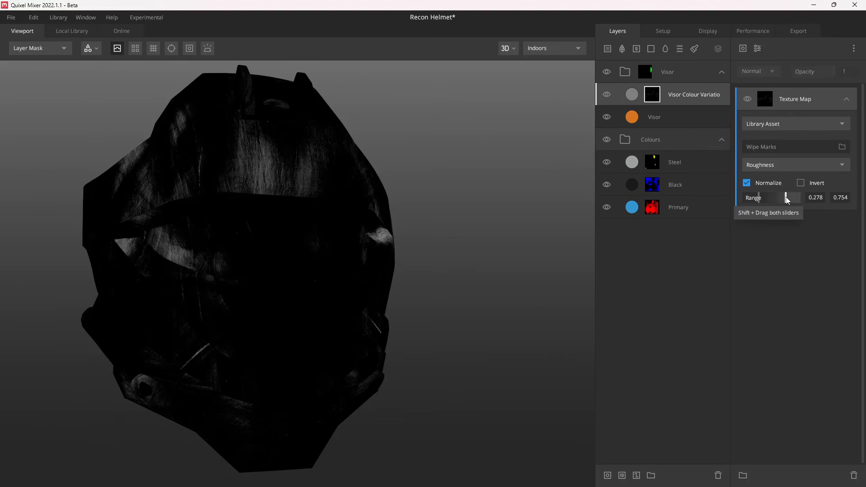
{"action": "left_click_drag", "start_coordinate": [222, 247], "coordinate": [359, 236]}
{"action": "key", "text": "m"}
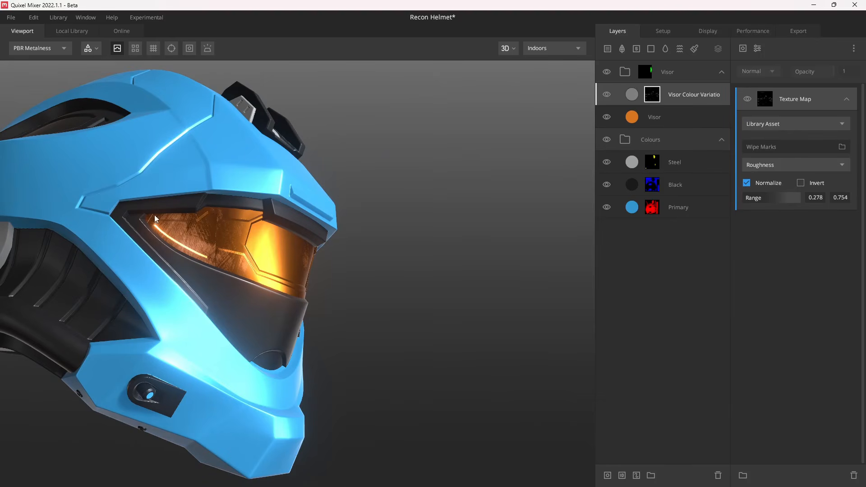
{"action": "left_click_drag", "start_coordinate": [253, 233], "coordinate": [238, 271]}
{"action": "left_click_drag", "start_coordinate": [163, 273], "coordinate": [410, 266]}
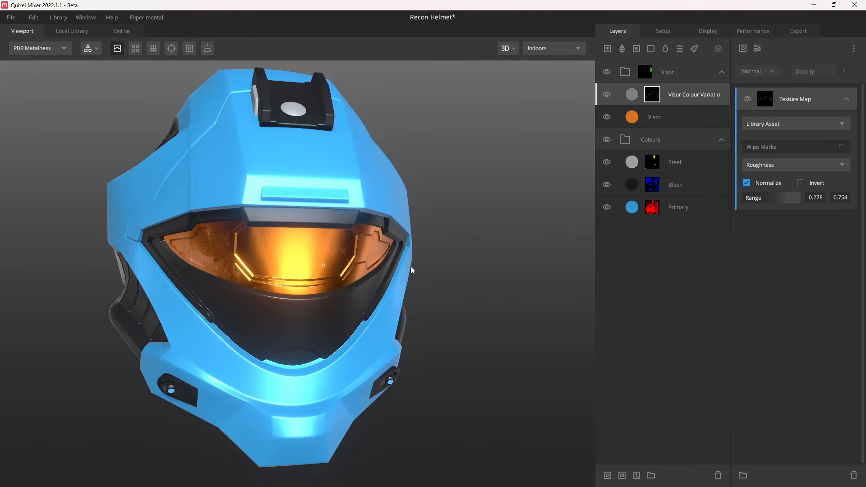
{"action": "key", "text": "m"}
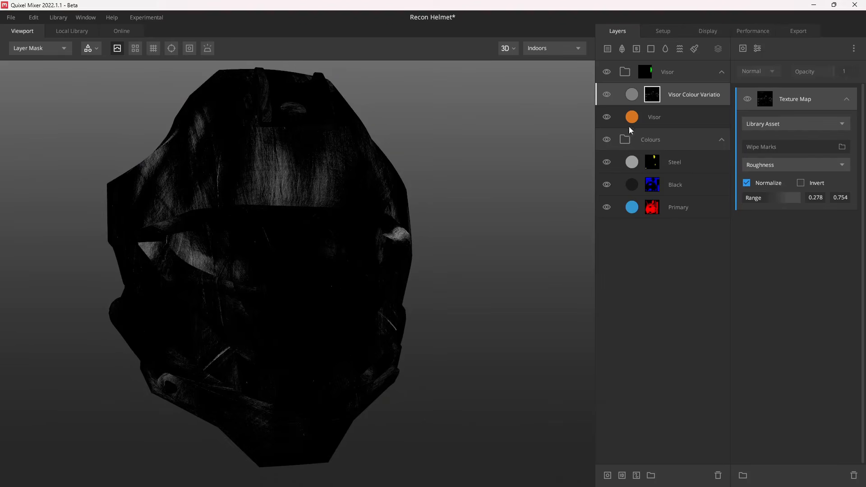
Add a Projection modifier to the mask stack and clip it to the Wipe Marks texture map
{"action": "left_click", "coordinate": [758, 48]}
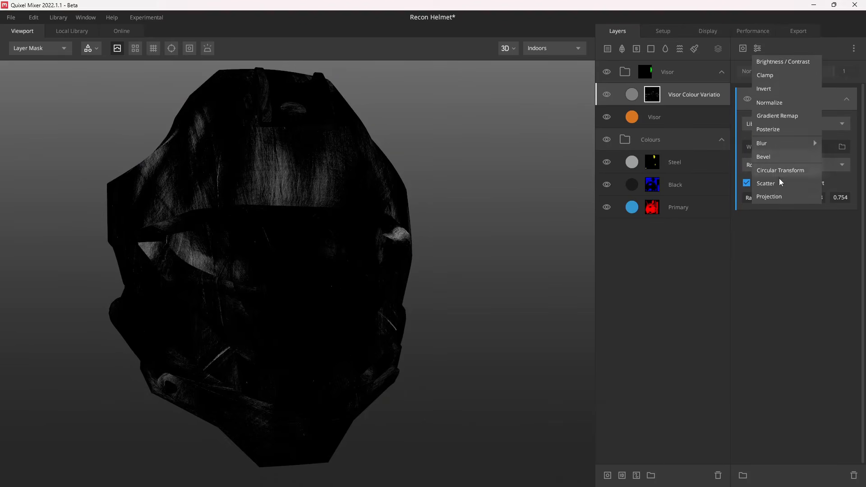
{"action": "left_click", "coordinate": [769, 197]}
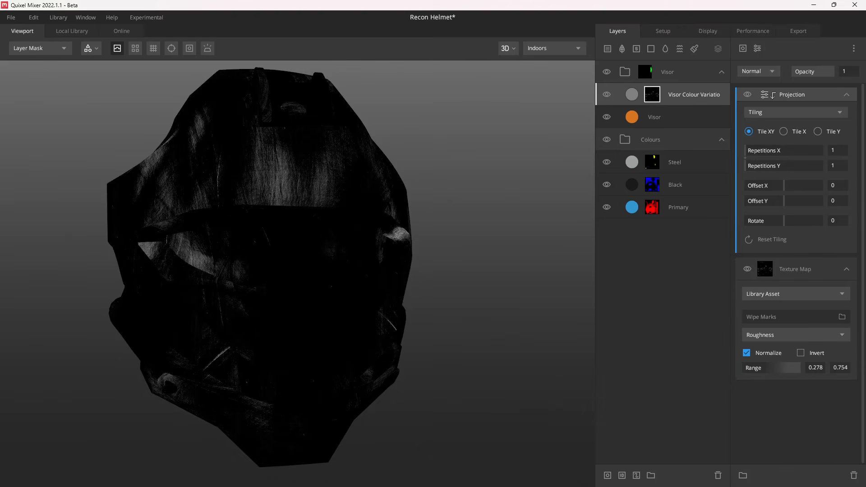
{"action": "left_click", "coordinate": [772, 95], "text": "alt"}
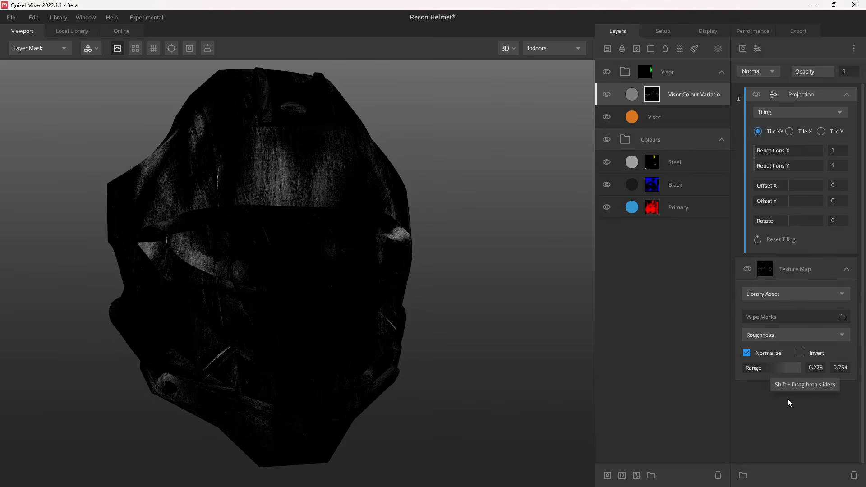
Change the projection to Box Projection with tilt 0, height influence 0 and scale 0.5
{"action": "left_click", "coordinate": [774, 113]}
{"action": "left_click", "coordinate": [790, 151]}
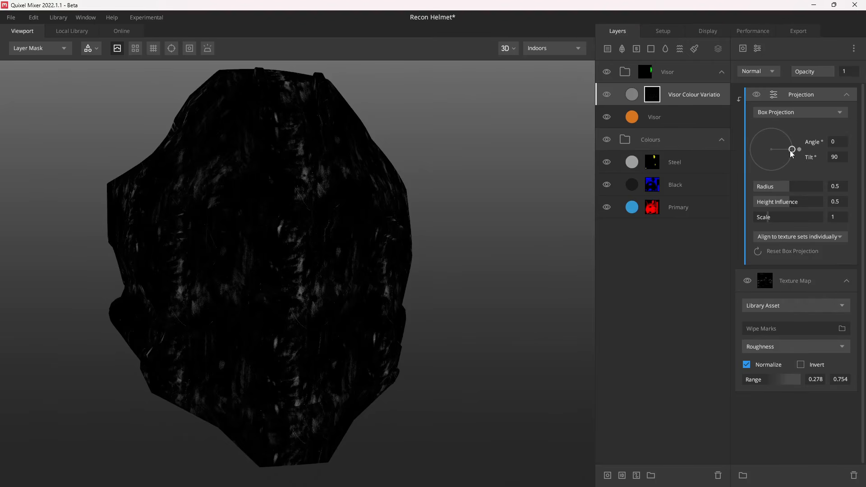
{"action": "left_click_drag", "start_coordinate": [790, 153], "coordinate": [768, 152]}
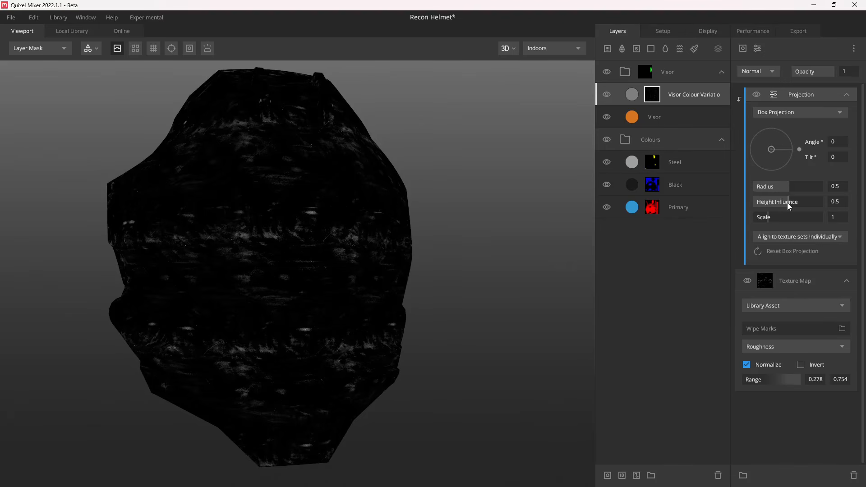
{"action": "left_click_drag", "start_coordinate": [790, 202], "coordinate": [726, 199]}
{"action": "type", "text": ".5"}
{"action": "key", "text": "Return"}
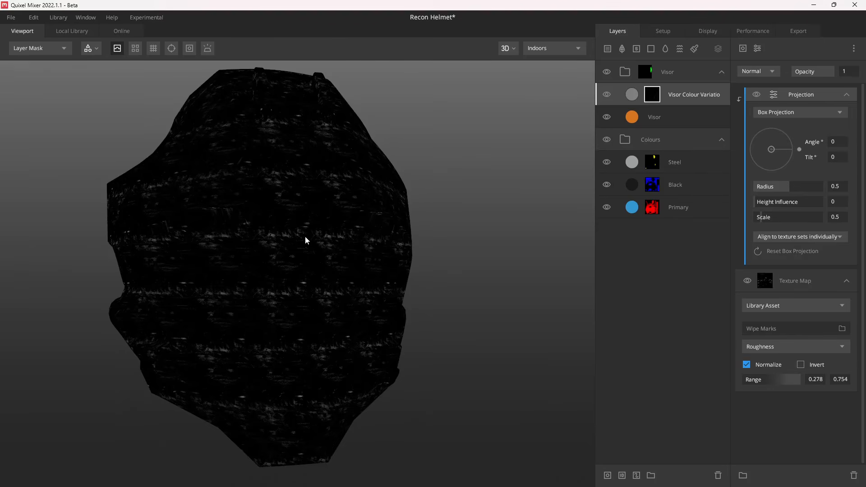
Set the helmet model's scale factor to 0.08 and switch back to the PBR Metalness view to check the visor
{"action": "left_click", "coordinate": [664, 31]}
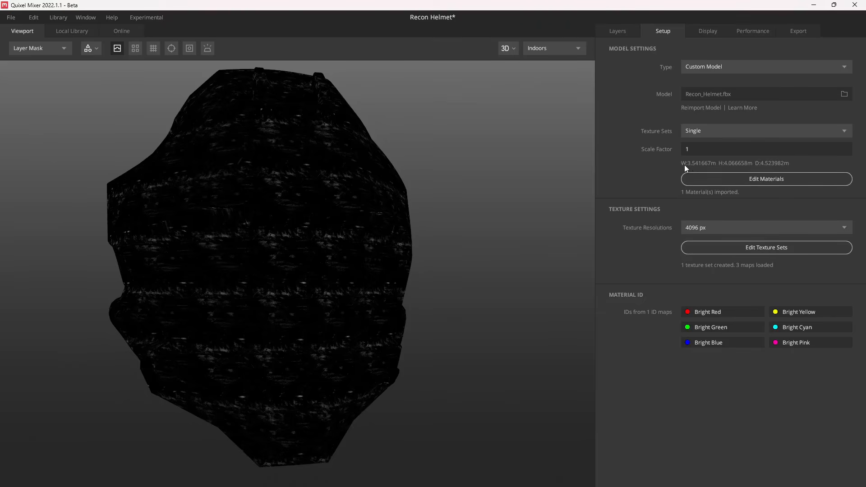
{"action": "left_click", "coordinate": [734, 149]}
{"action": "type", "text": "0.08"}
{"action": "key", "text": "Return"}
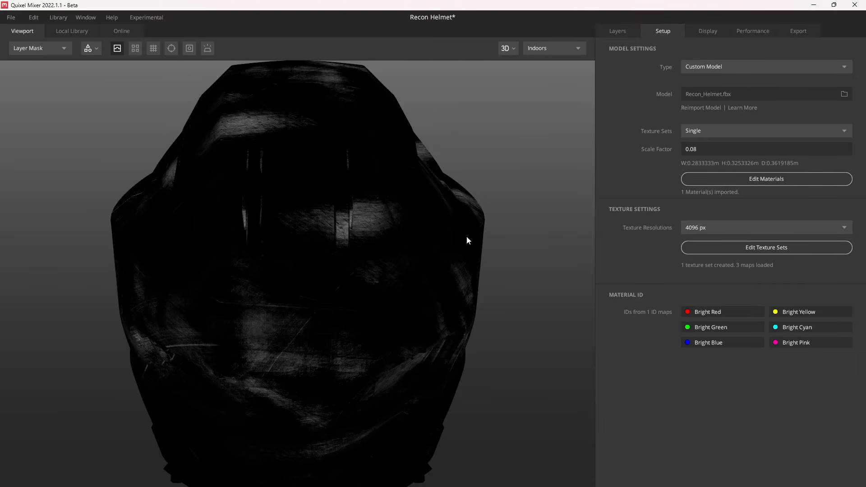
{"action": "left_click_drag", "start_coordinate": [368, 224], "coordinate": [350, 278]}
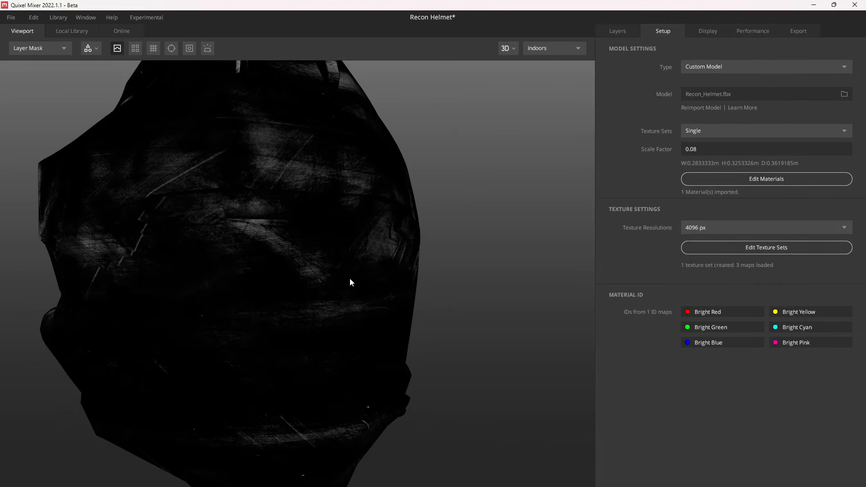
{"action": "left_click_drag", "start_coordinate": [278, 278], "coordinate": [426, 236]}
{"action": "key", "text": "m"}
Set the albedo colour of the Visor Colour Variation layer to pure white
{"action": "left_click", "coordinate": [625, 35]}
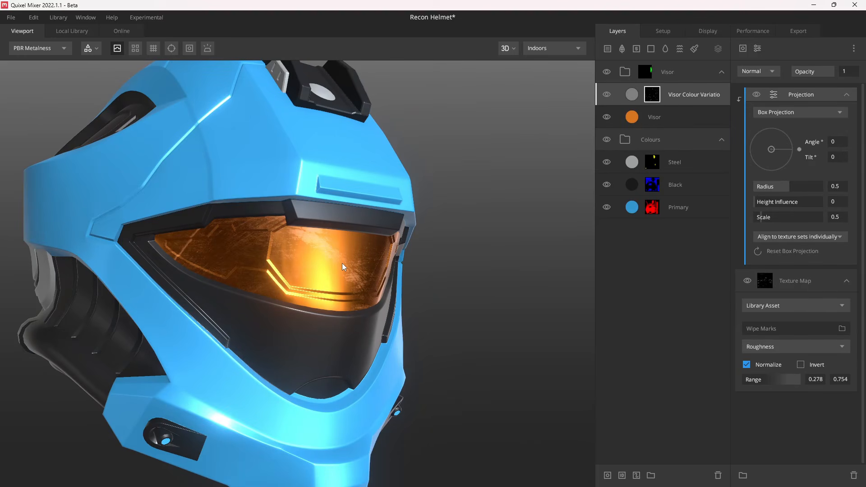
{"action": "left_click", "coordinate": [630, 97]}
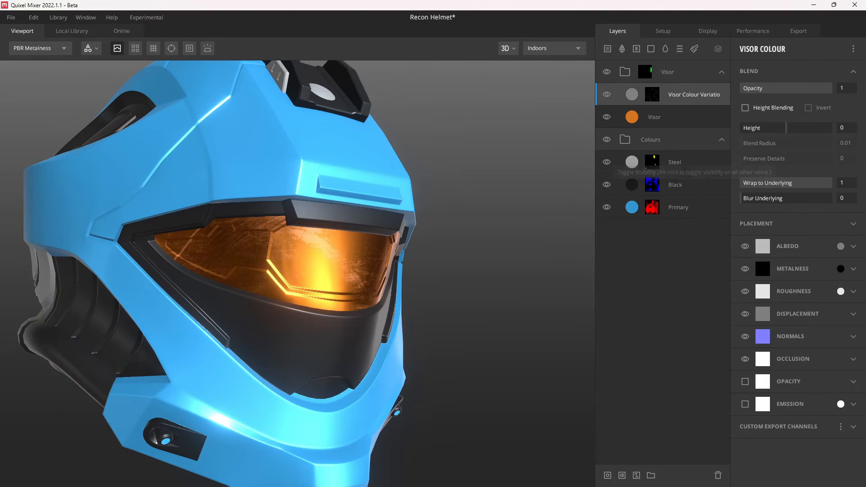
{"action": "left_click", "coordinate": [840, 246]}
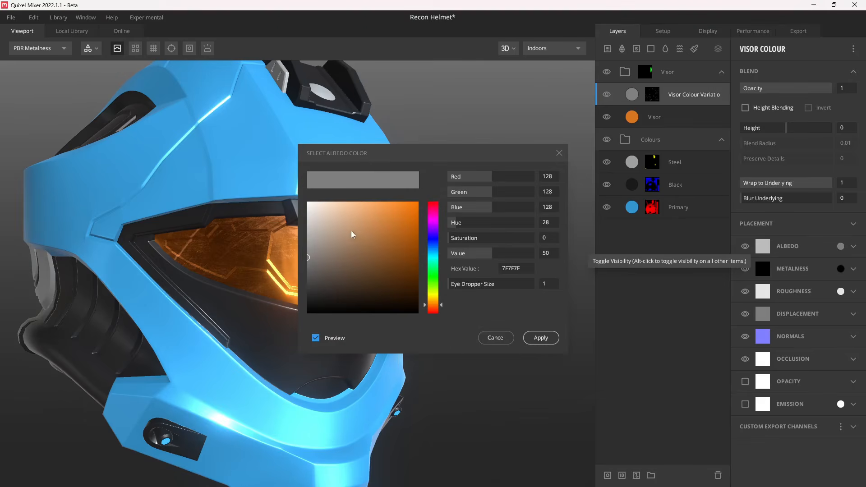
{"action": "left_click_drag", "start_coordinate": [352, 234], "coordinate": [293, 182]}
{"action": "left_click", "coordinate": [541, 337]}
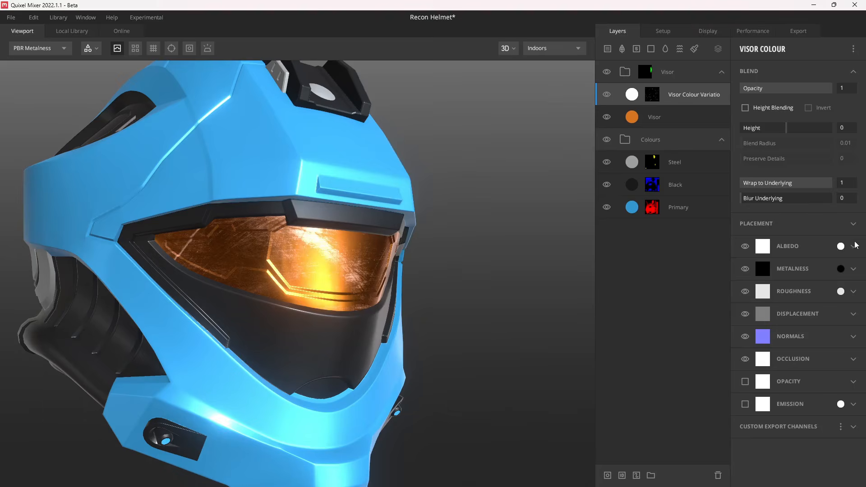
Set the albedo blend mode of the Visor Colour Variation layer to Subtract and inspect the visor from the front
{"action": "left_click", "coordinate": [853, 246]}
{"action": "left_click", "coordinate": [772, 280]}
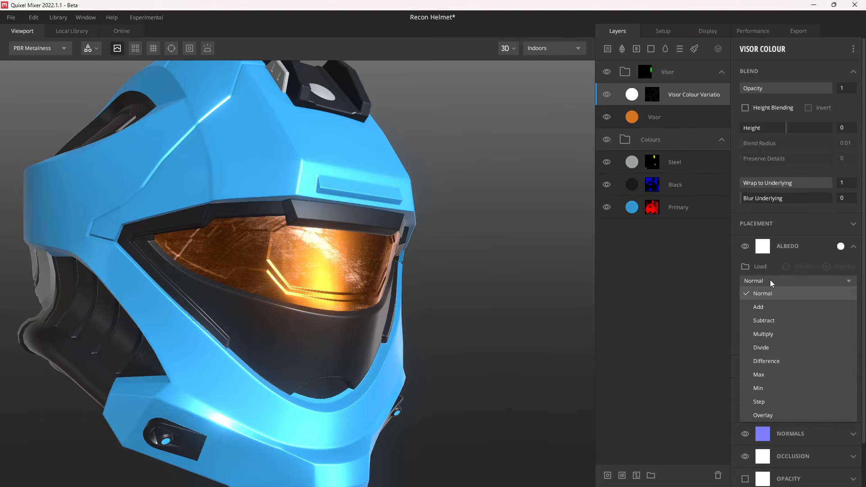
{"action": "left_click", "coordinate": [773, 321]}
{"action": "left_click_drag", "start_coordinate": [340, 292], "coordinate": [298, 285]}
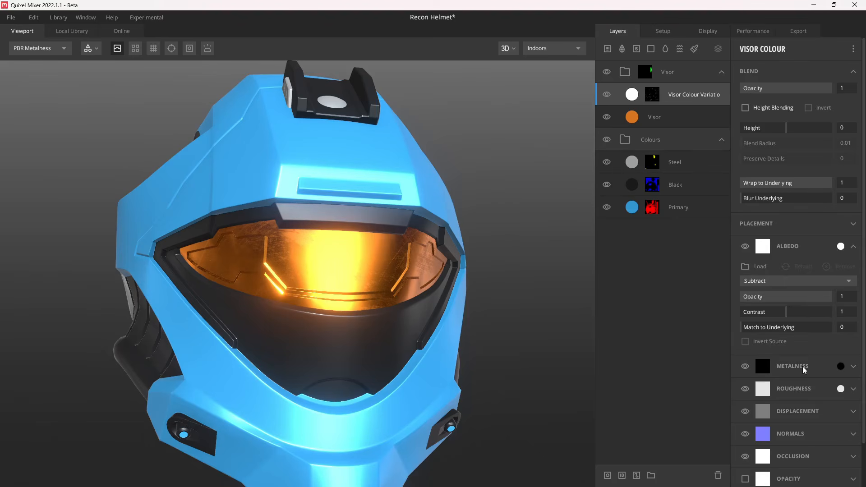
Set the roughness colour of the Visor Colour Variation layer to white
{"action": "scroll", "coordinate": [802, 369], "scroll_direction": "down", "scroll_amount": 1}
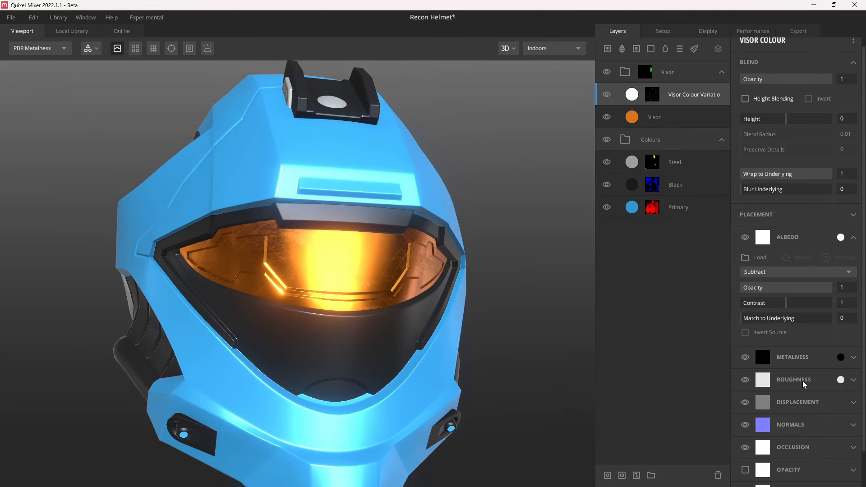
{"action": "left_click", "coordinate": [840, 379]}
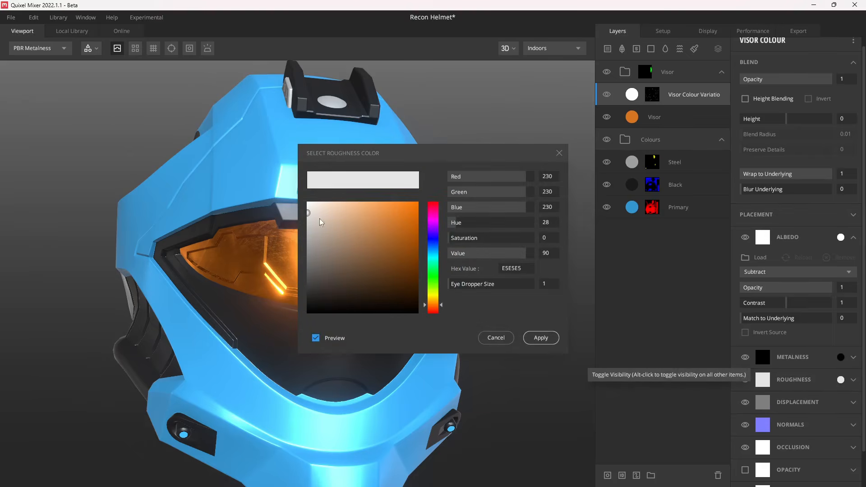
{"action": "left_click", "coordinate": [548, 338]}
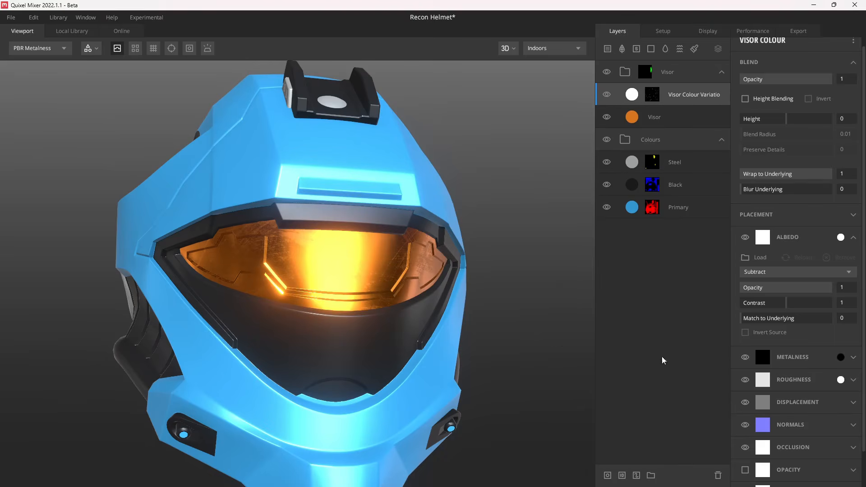
Set the roughness blend mode of the Visor Colour Variation layer to Add
{"action": "left_click", "coordinate": [854, 380]}
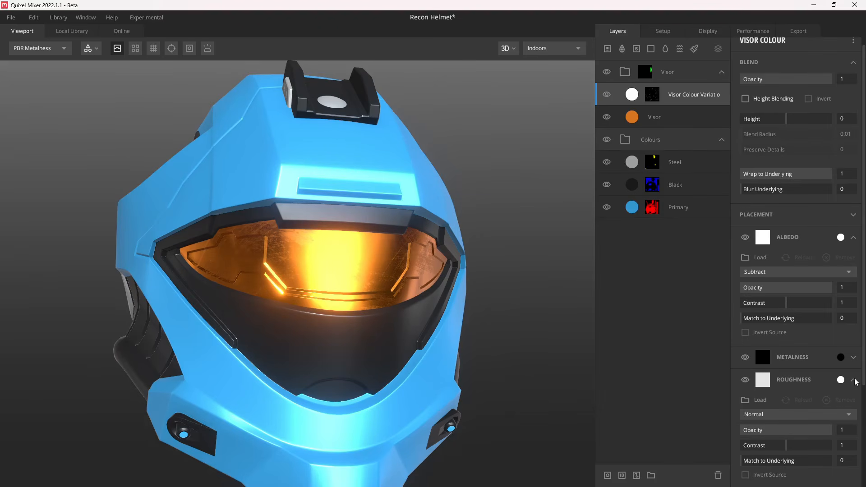
{"action": "scroll", "coordinate": [810, 361], "scroll_direction": "down", "scroll_amount": 1}
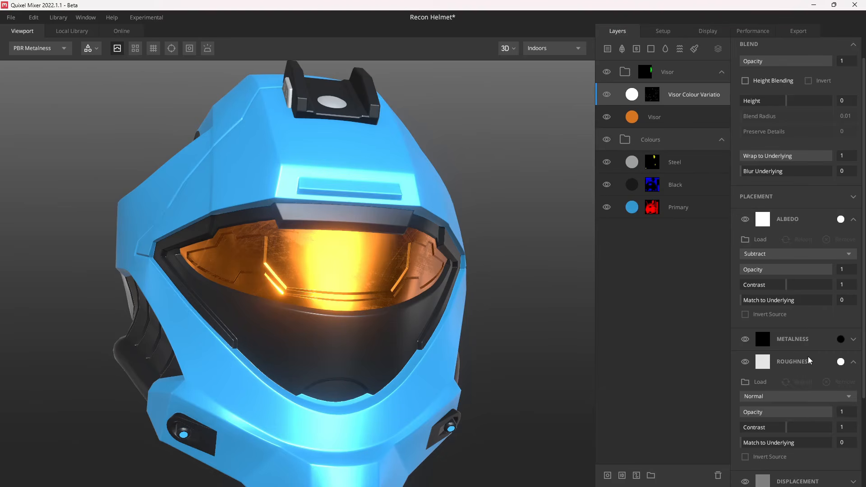
{"action": "left_click", "coordinate": [777, 397]}
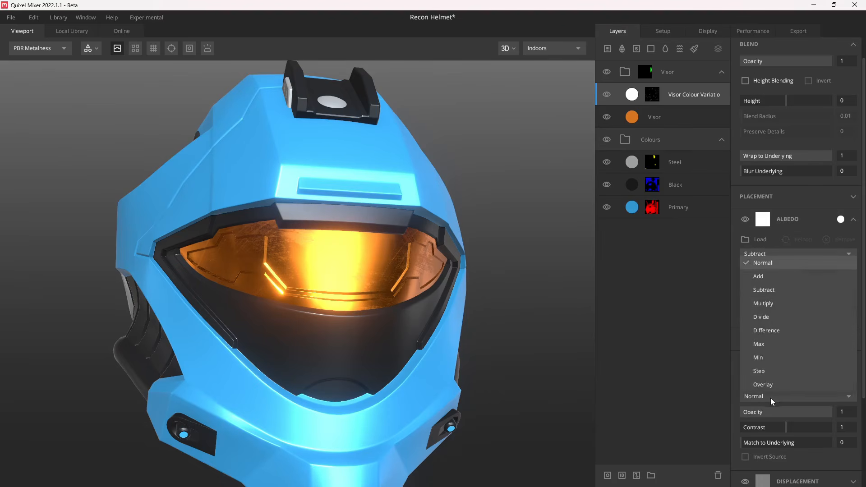
{"action": "left_click", "coordinate": [770, 272]}
Examine the visor in the Albedo, Metalness and remaining channel views from several angles, ending in the PBR Metalness view
{"action": "left_click_drag", "start_coordinate": [328, 297], "coordinate": [242, 299]}
{"action": "key", "text": "c"}
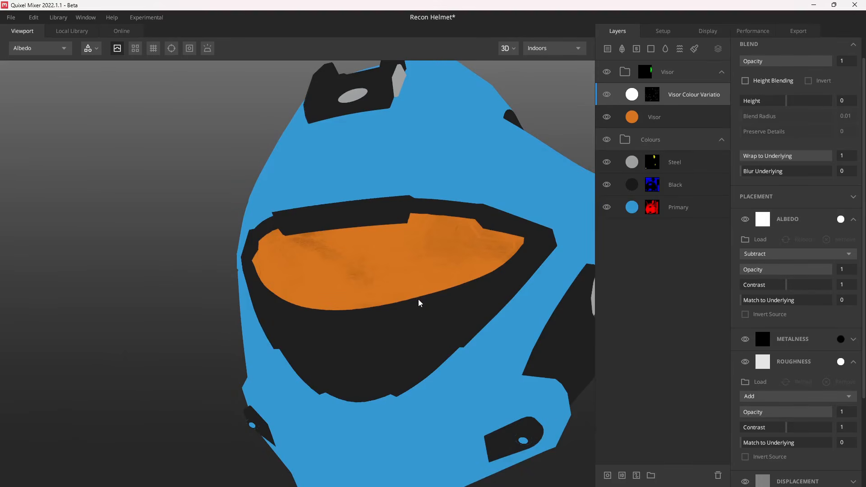
{"action": "left_click_drag", "start_coordinate": [378, 300], "coordinate": [410, 301]}
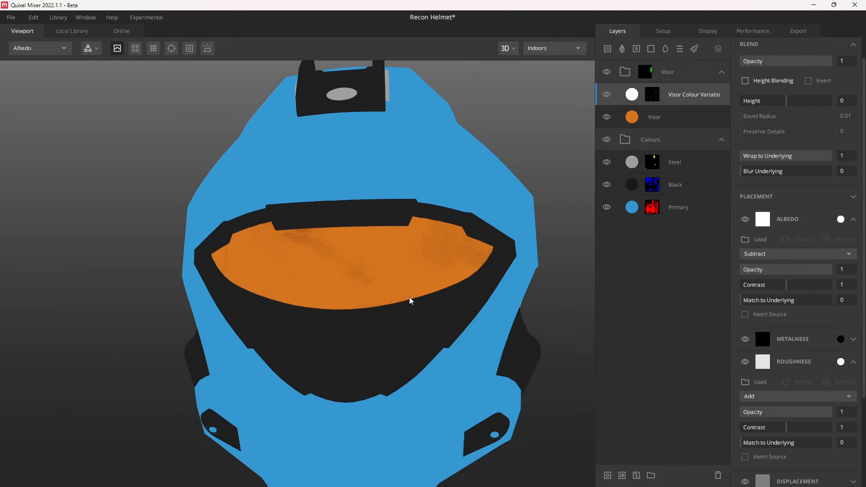
{"action": "key", "text": "c"}
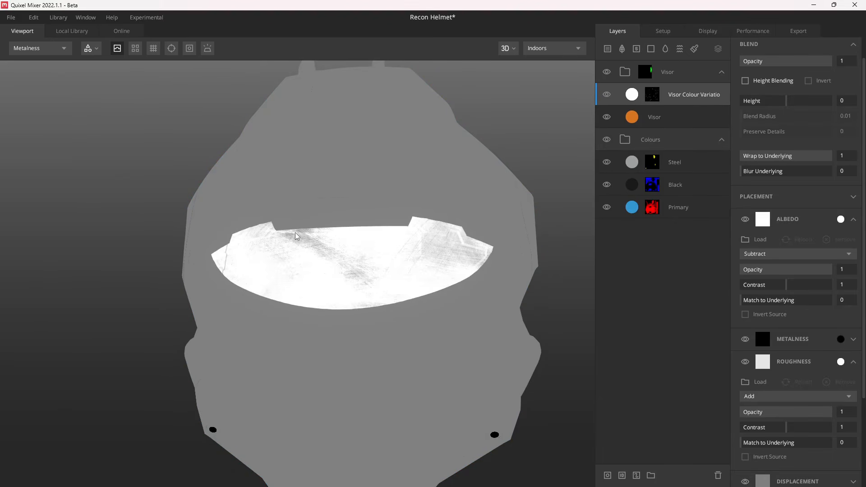
{"action": "key", "text": "c"}
{"action": "left_click_drag", "start_coordinate": [377, 276], "coordinate": [321, 295]}
{"action": "key", "text": "c"}
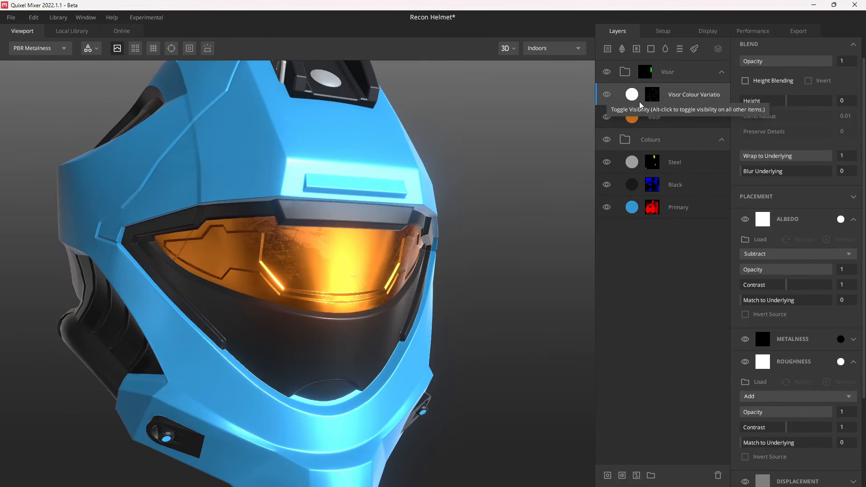
Add a solid layer named Visor Roughness at the top of the Visor group and disable its metalness channel
{"action": "left_click", "coordinate": [651, 49]}
{"action": "double_click", "coordinate": [657, 96]}
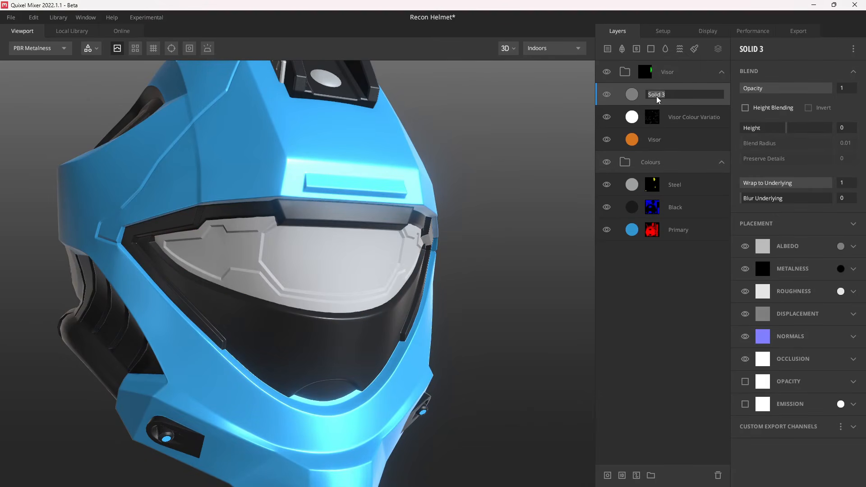
{"action": "type", "text": "Visor Roughness"}
{"action": "key", "text": "Return"}
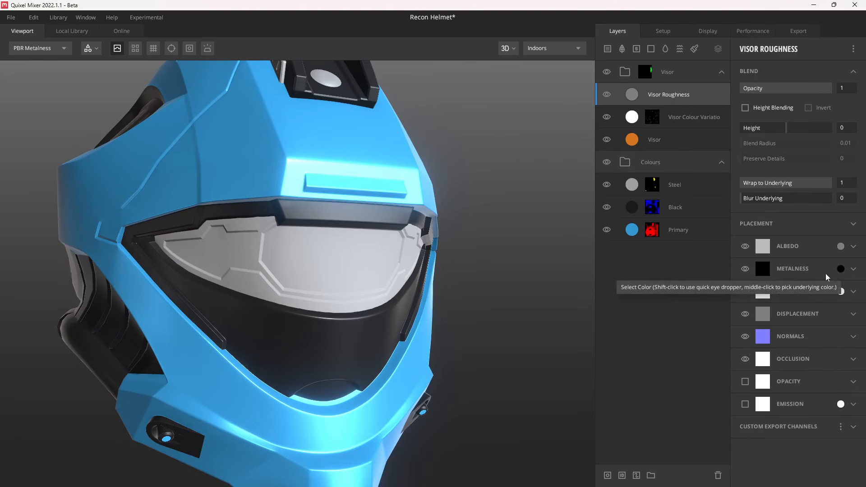
{"action": "left_click", "coordinate": [745, 269]}
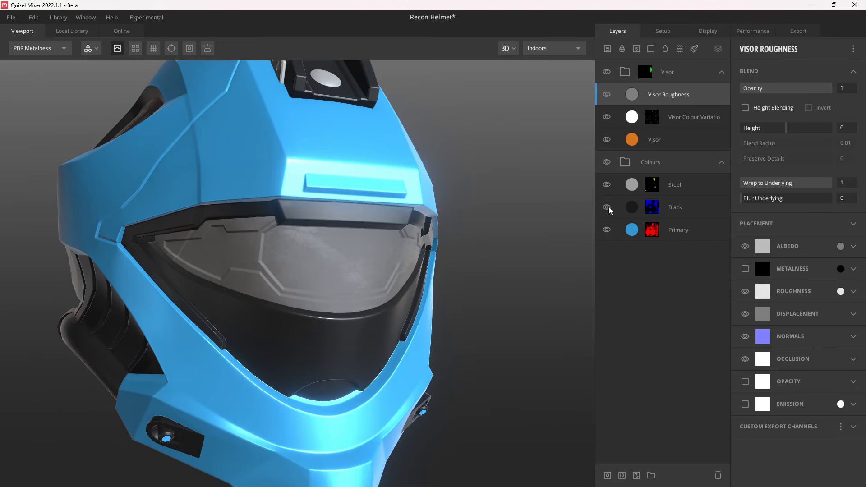
Give the Visor Roughness layer a mask with a Texture Map component sourced from a Library Asset and browse the library
{"action": "right_click", "coordinate": [707, 94]}
{"action": "left_click", "coordinate": [740, 197]}
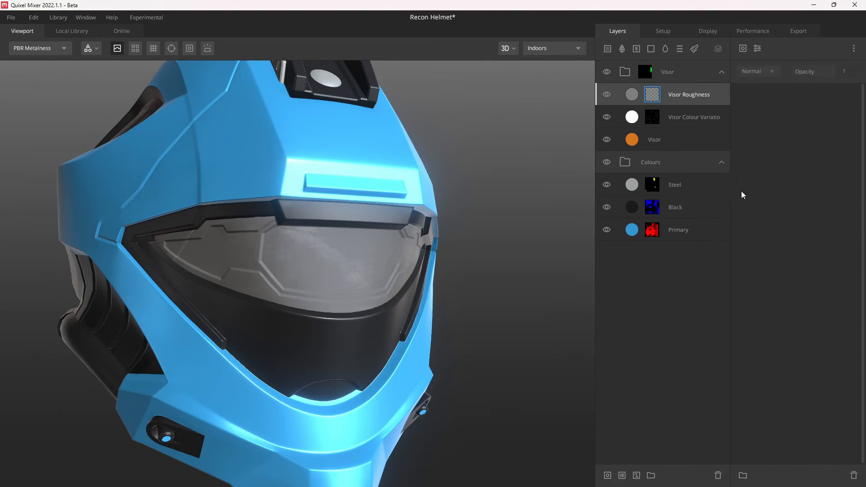
{"action": "left_click", "coordinate": [740, 51]}
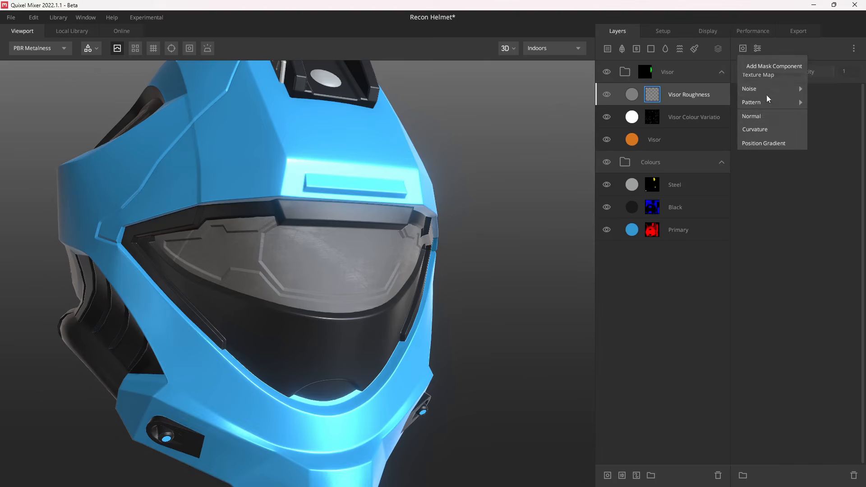
{"action": "left_click", "coordinate": [774, 76]}
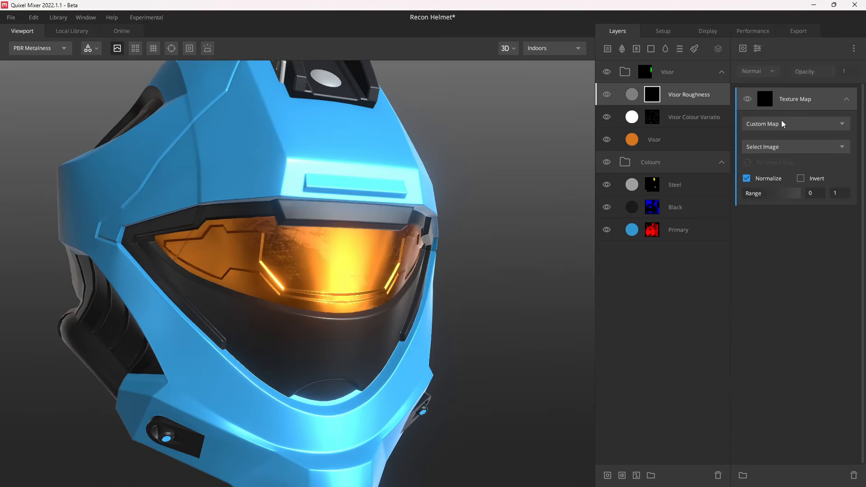
{"action": "left_click", "coordinate": [782, 122]}
{"action": "left_click", "coordinate": [807, 163]}
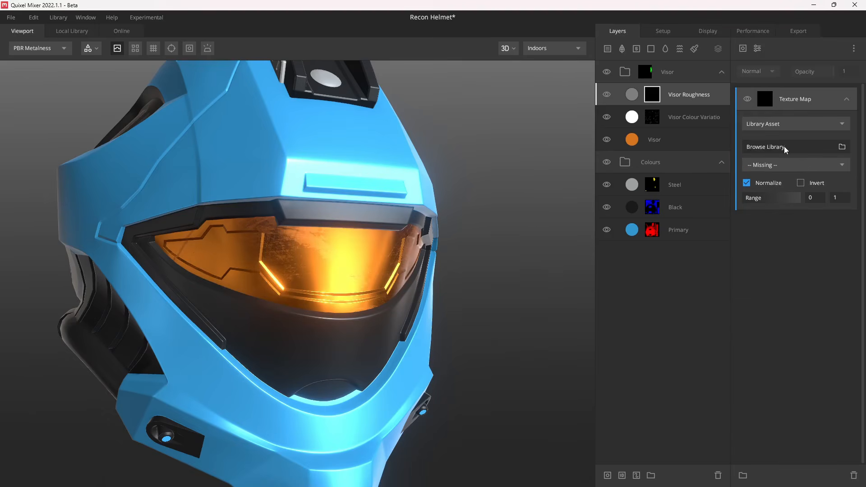
{"action": "left_click", "coordinate": [842, 147]}
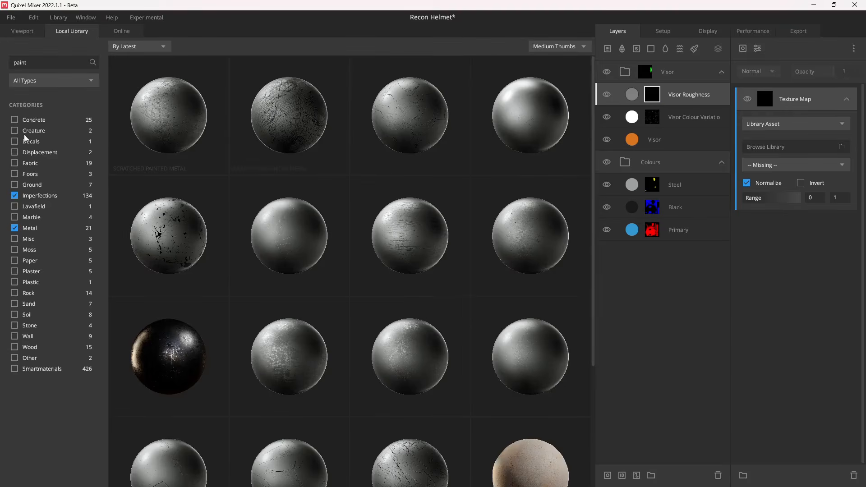
Clear the Imperfections and Metal category filters and search the local library for "scratched painted metal"
{"action": "left_click", "coordinate": [15, 196]}
{"action": "left_click", "coordinate": [14, 229]}
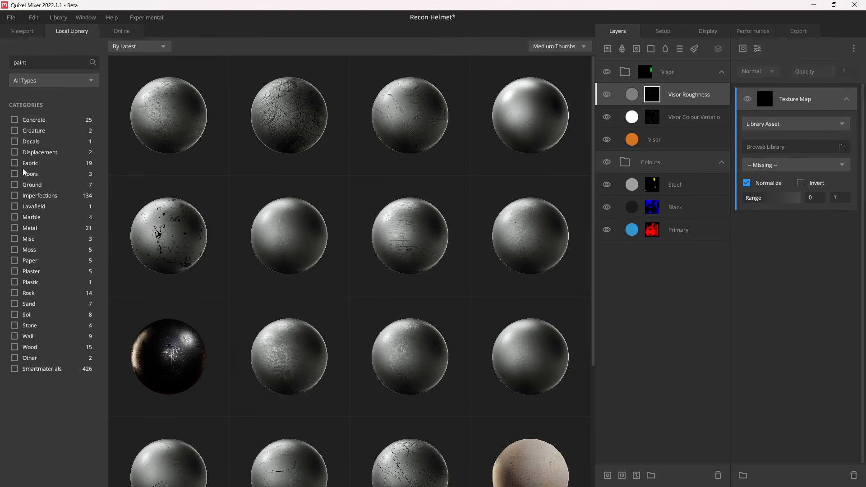
{"action": "double_click", "coordinate": [55, 62]}
{"action": "key", "text": "BackSpace"}
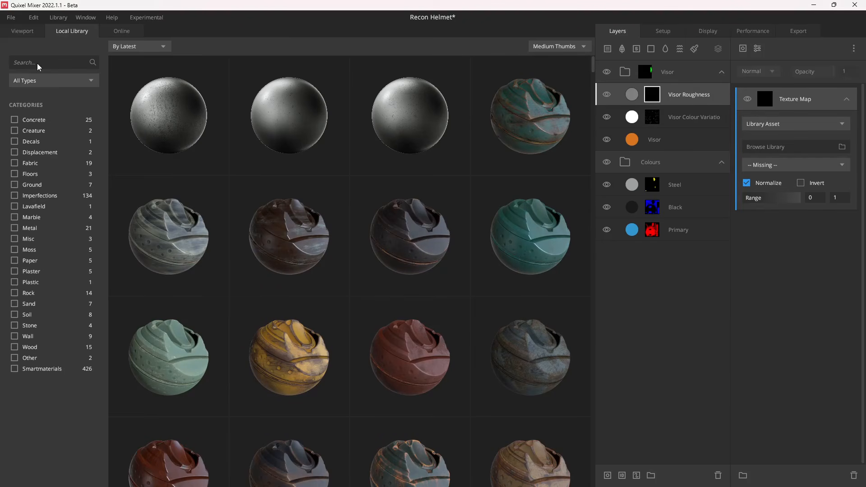
{"action": "type", "text": "scratch"}
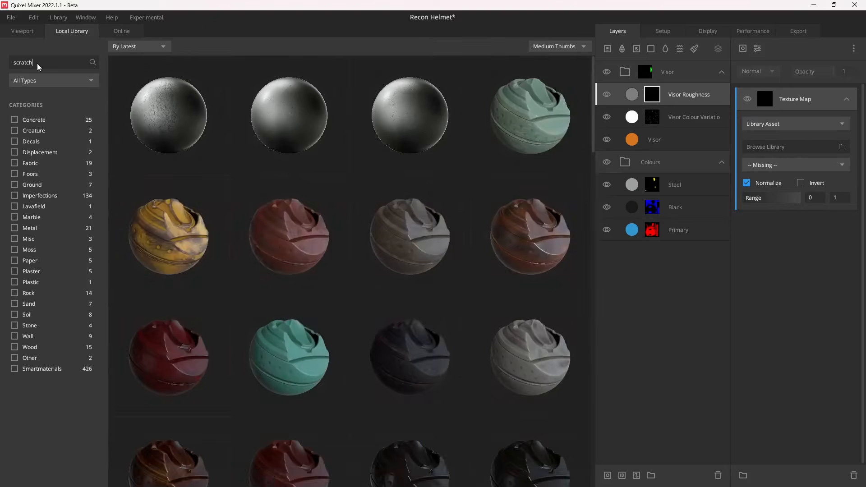
{"action": "type", "text": "ed painted metal"}
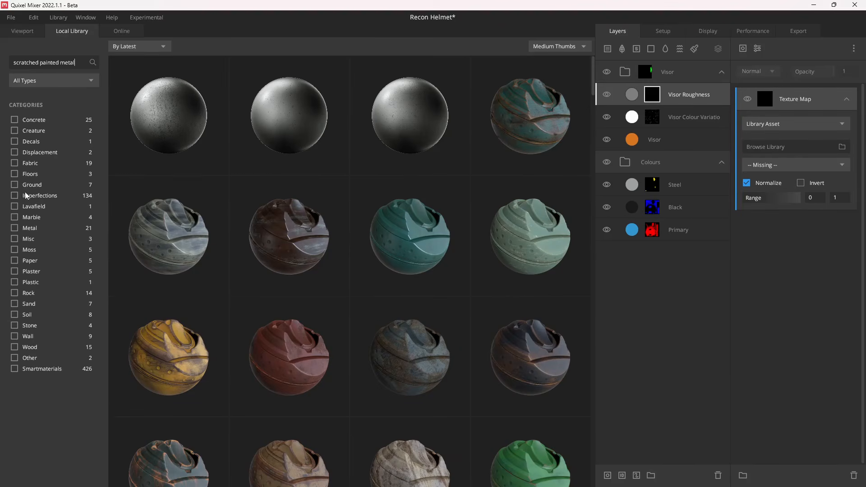
Filter the library by Imperfections and Metal, search for "paint" and assign Scratched Painted Metal to the texture map
{"action": "left_click", "coordinate": [15, 228]}
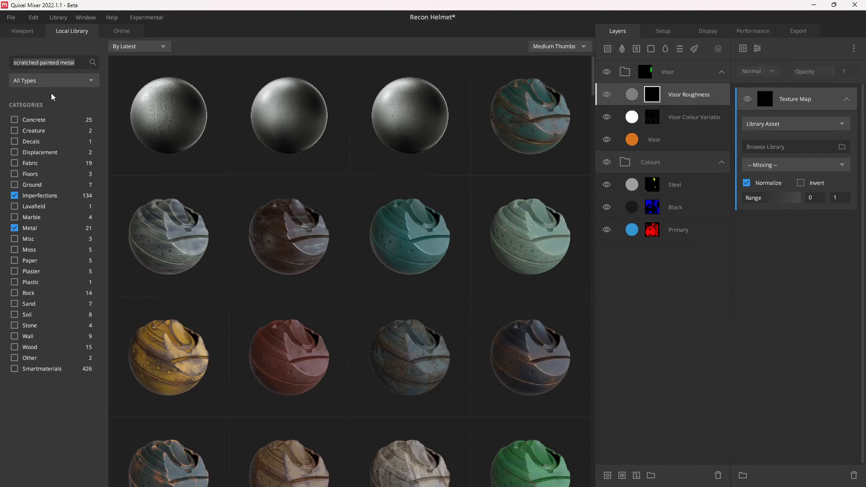
{"action": "type", "text": "paint"}
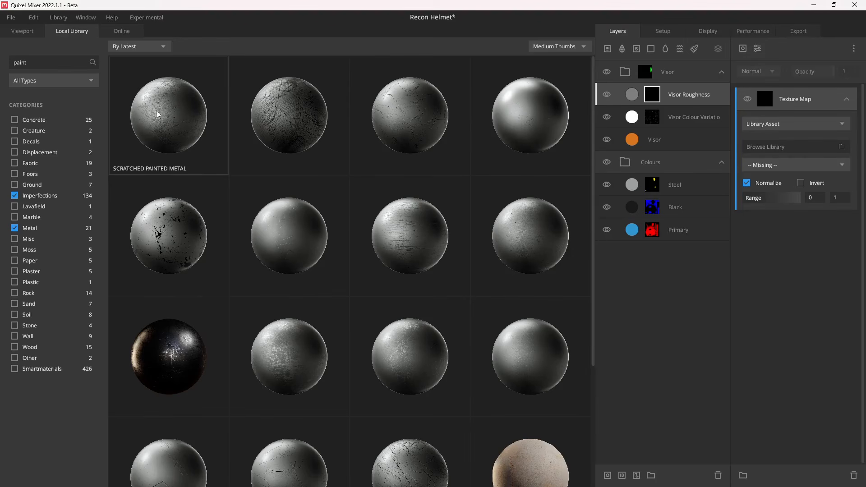
{"action": "left_click", "coordinate": [160, 123]}
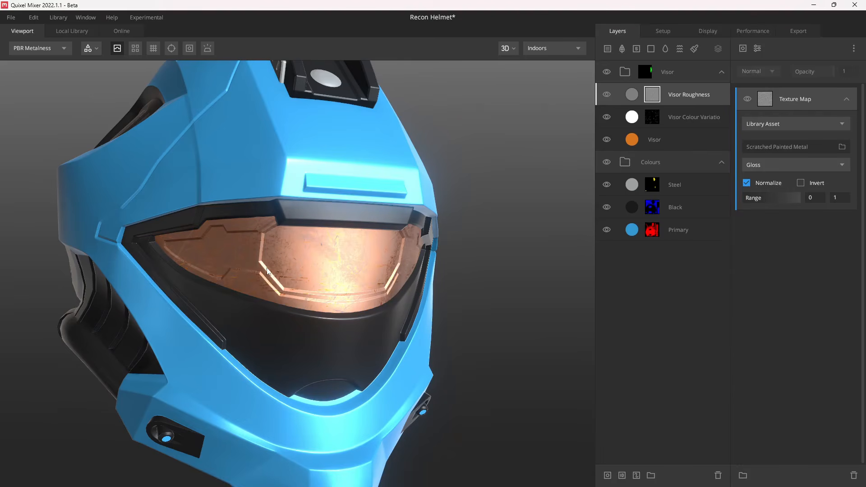
View the layer mask, switch the Scratched Painted Metal texture map to its Mask channel and lower the range maximum to 0.452
{"action": "key", "text": "m"}
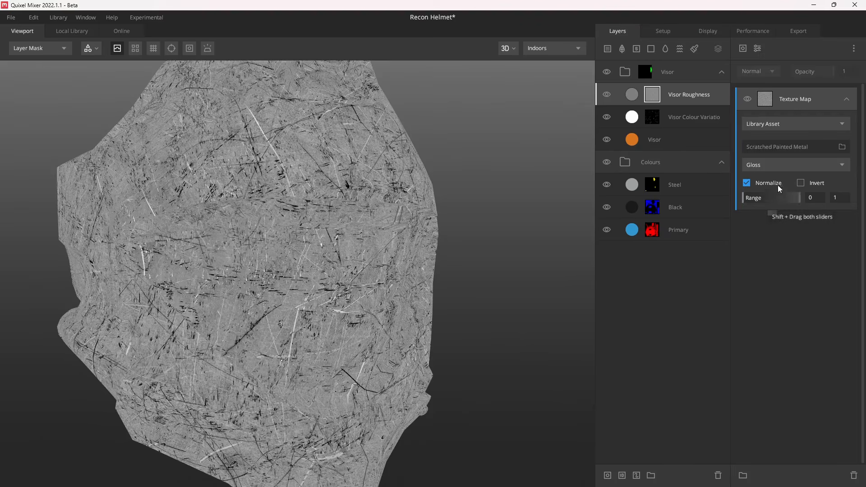
{"action": "left_click", "coordinate": [771, 167]}
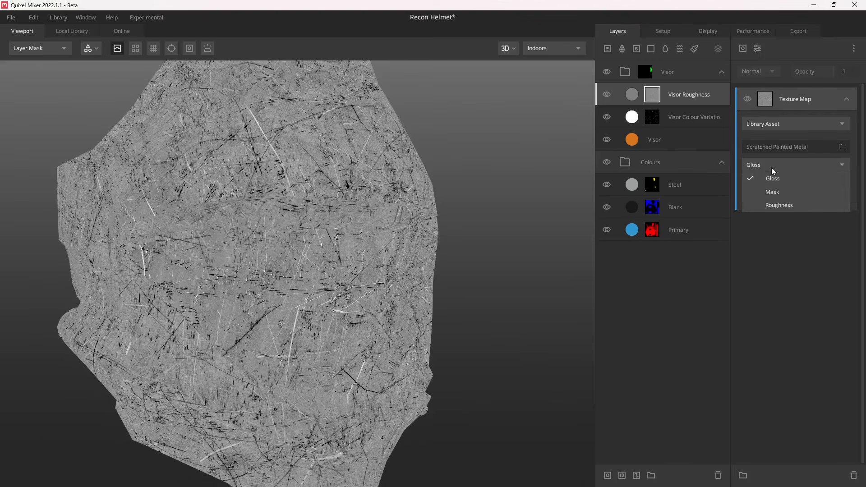
{"action": "left_click", "coordinate": [777, 191]}
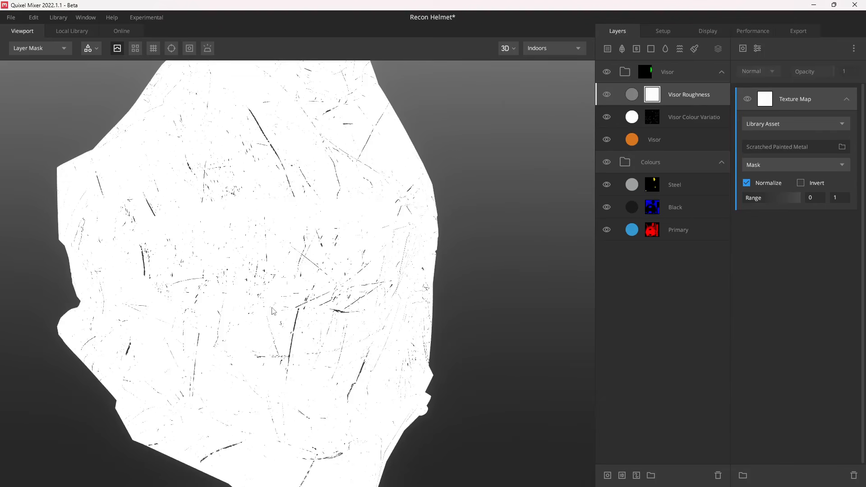
{"action": "left_click_drag", "start_coordinate": [800, 197], "coordinate": [769, 204]}
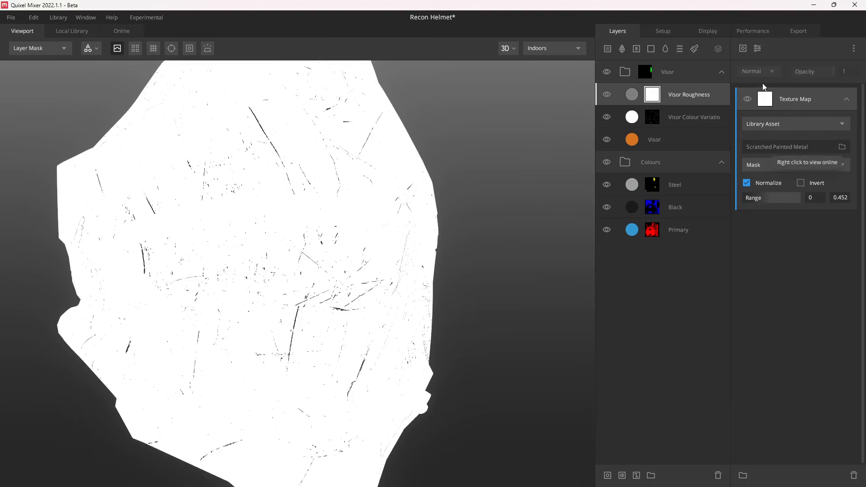
Add a Projection modifier to the mask, using Box Projection with radius 1, height influence 0 and scale 0.5
{"action": "left_click", "coordinate": [752, 49]}
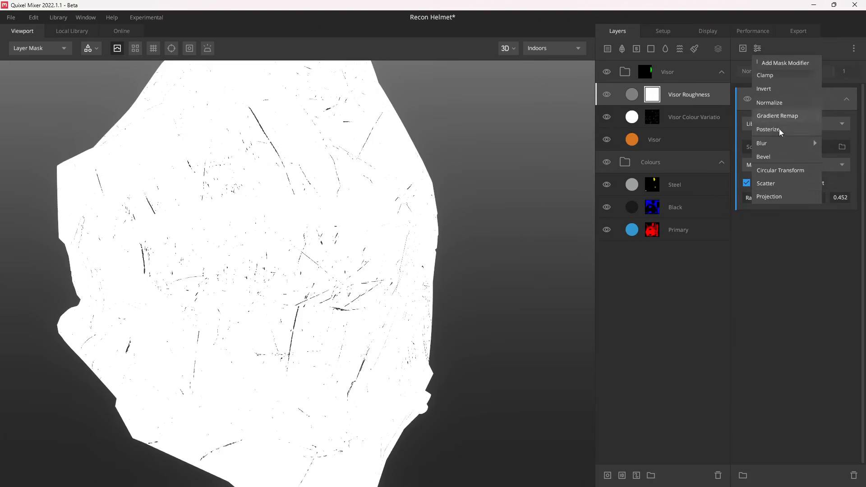
{"action": "left_click", "coordinate": [778, 196]}
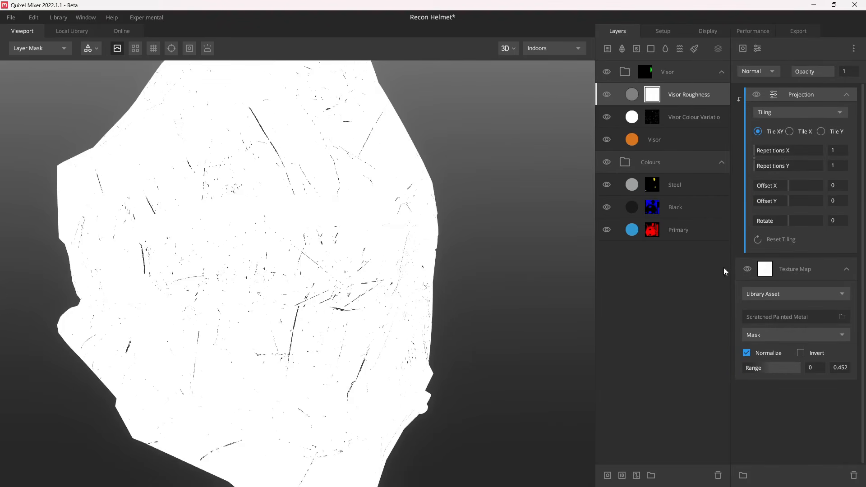
{"action": "left_click", "coordinate": [793, 112]}
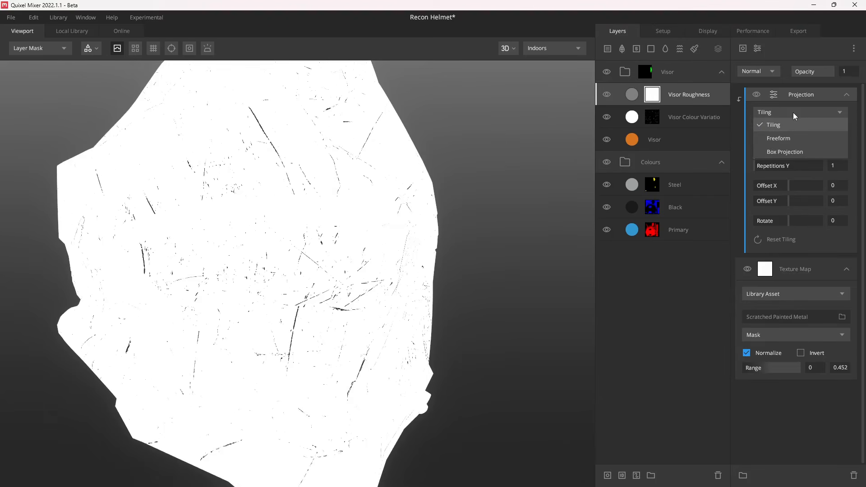
{"action": "left_click", "coordinate": [792, 152]}
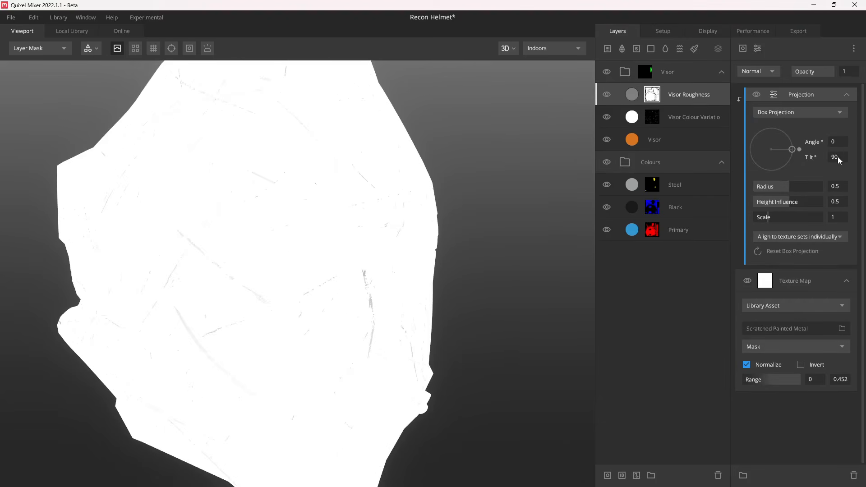
{"action": "left_click_drag", "start_coordinate": [788, 188], "coordinate": [627, 195]}
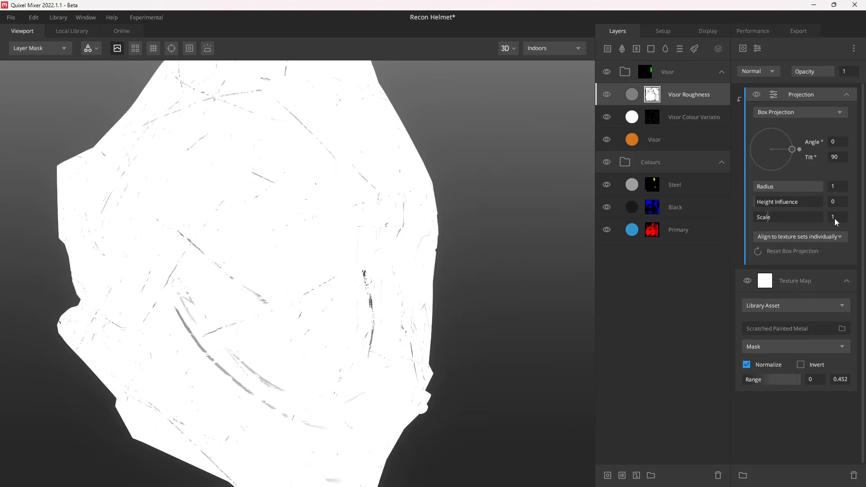
{"action": "type", "text": ".5"}
{"action": "key", "text": "Return"}
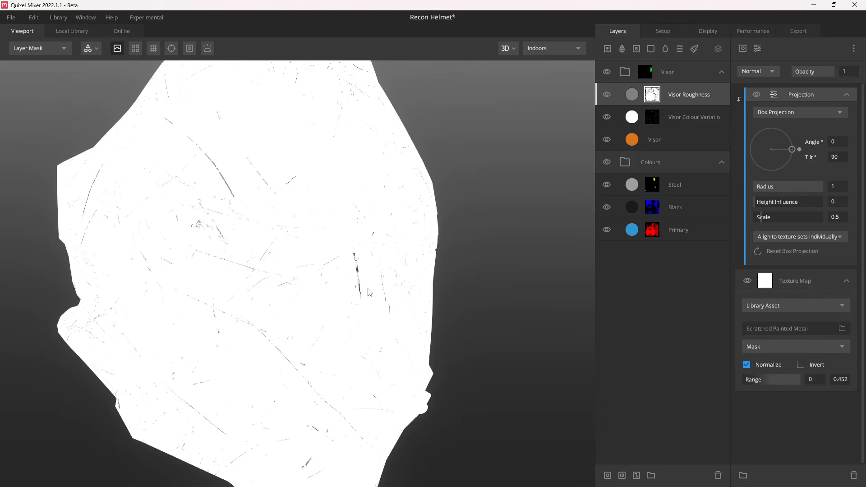
Leave the mask view and set the Visor Roughness layer's albedo colour to black (000000)
{"action": "key", "text": "m"}
{"action": "left_click_drag", "start_coordinate": [368, 288], "coordinate": [346, 289]}
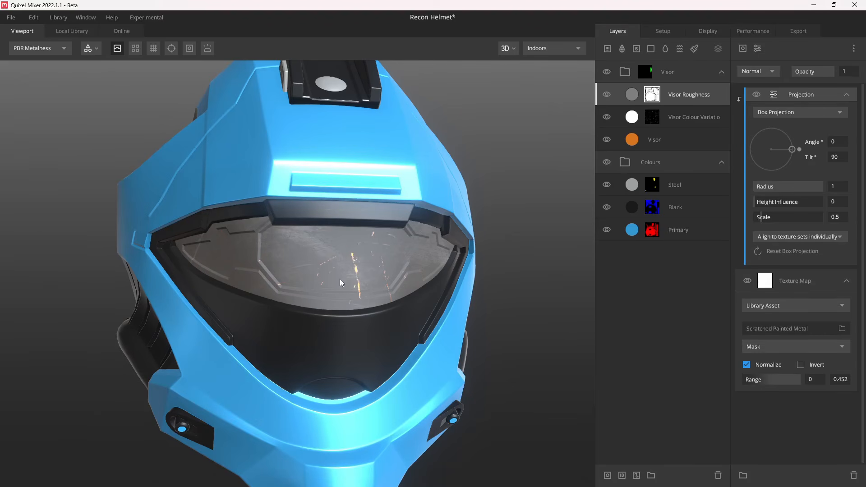
{"action": "left_click", "coordinate": [632, 96]}
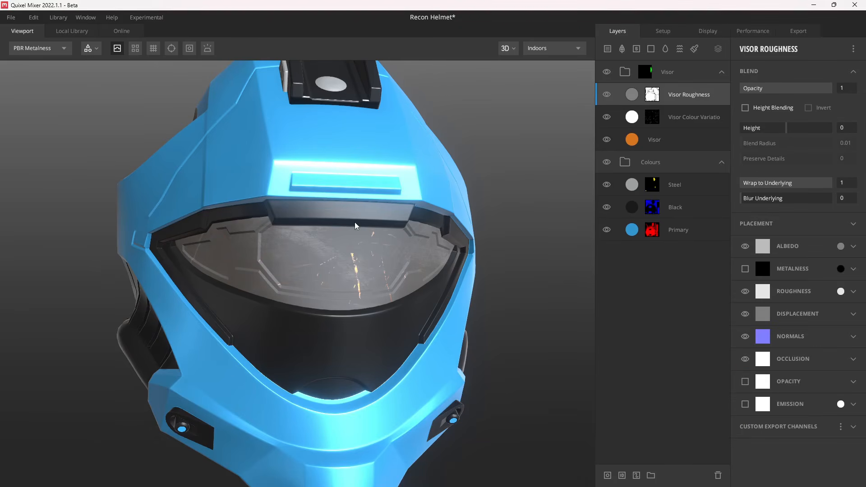
{"action": "left_click", "coordinate": [843, 251]}
{"action": "left_click", "coordinate": [842, 250]}
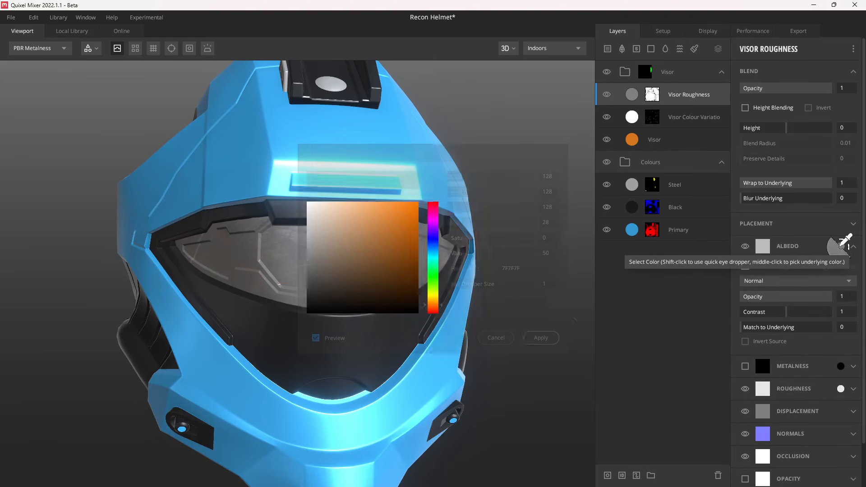
{"action": "left_click_drag", "start_coordinate": [393, 241], "coordinate": [311, 331]}
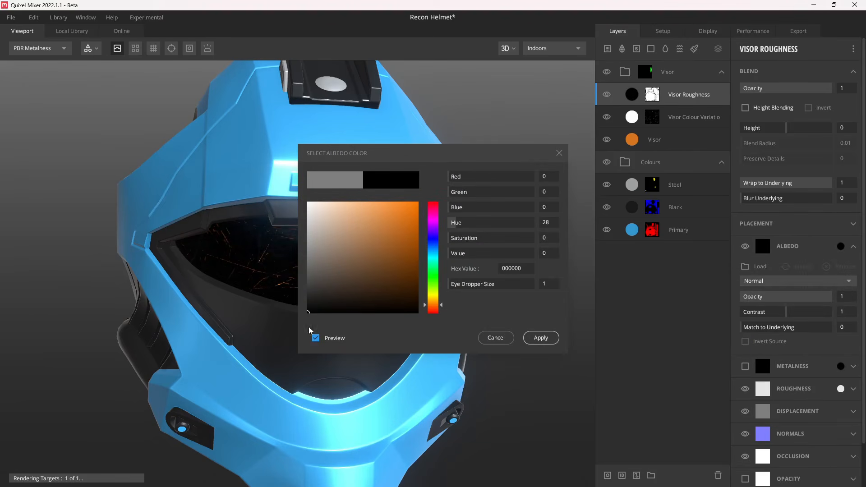
{"action": "left_click", "coordinate": [542, 338]}
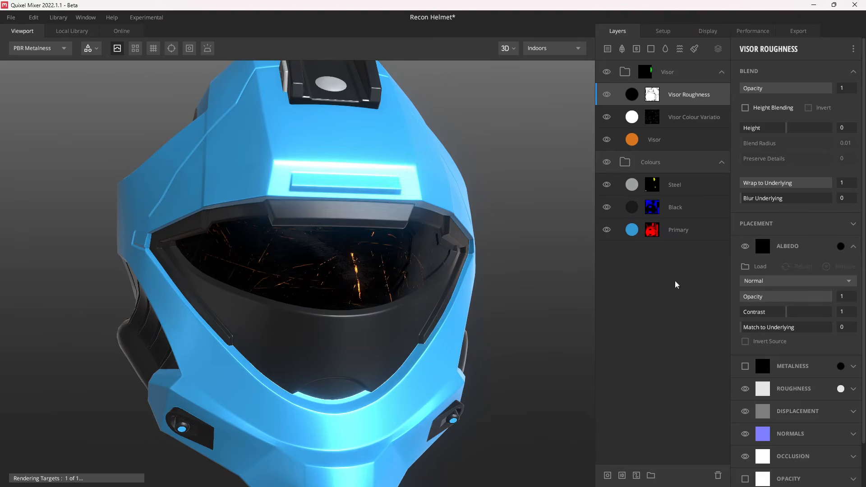
Set the Visor Roughness layer's albedo blend mode to Multiply with an opacity of 0.3
{"action": "left_click", "coordinate": [780, 285]}
{"action": "left_click", "coordinate": [780, 335]}
{"action": "left_click", "coordinate": [842, 296]}
{"action": "type", "text": "0.3"}
{"action": "key", "text": "Return"}
{"action": "left_click_drag", "start_coordinate": [382, 296], "coordinate": [406, 296]}
Set the Visor Roughness layer's roughness colour value to 10 and collapse its Albedo and Roughness settings
{"action": "left_click", "coordinate": [841, 389]}
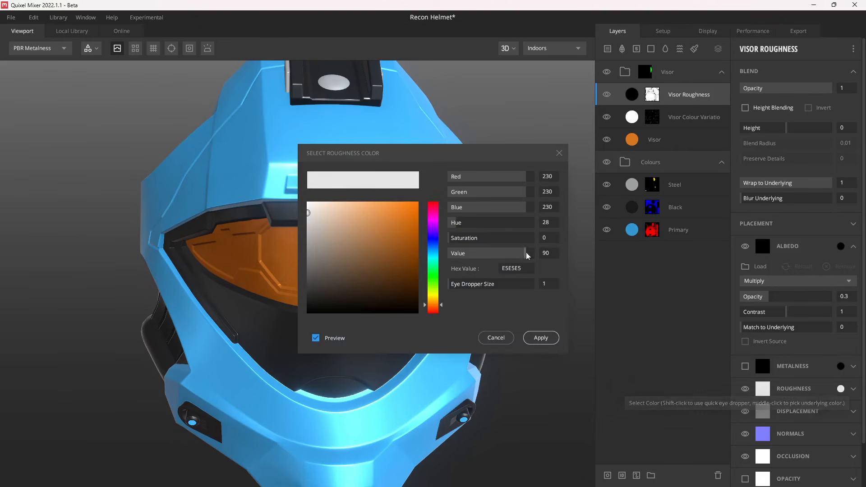
{"action": "left_click", "coordinate": [543, 253]}
{"action": "type", "text": "10"}
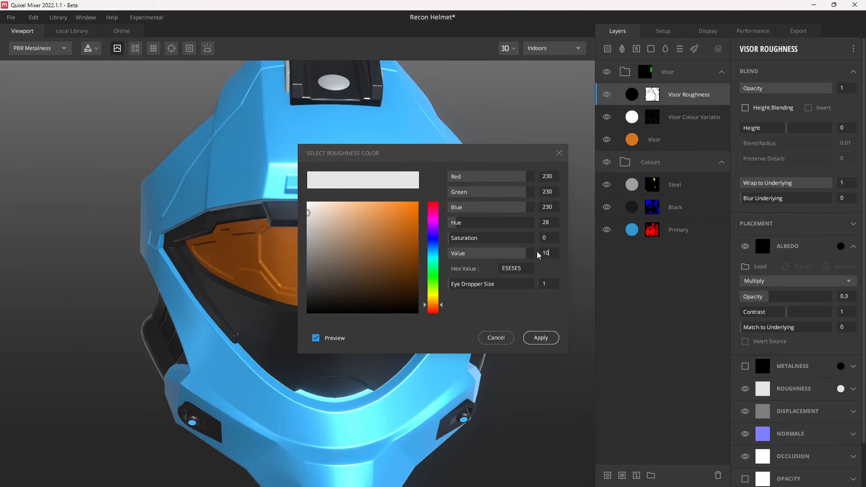
{"action": "key", "text": "Return"}
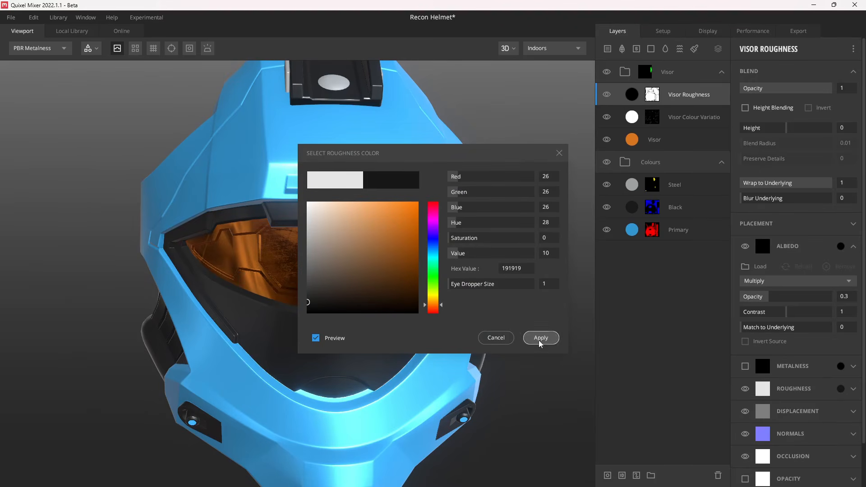
{"action": "left_click", "coordinate": [541, 338]}
{"action": "left_click_drag", "start_coordinate": [375, 292], "coordinate": [385, 278]}
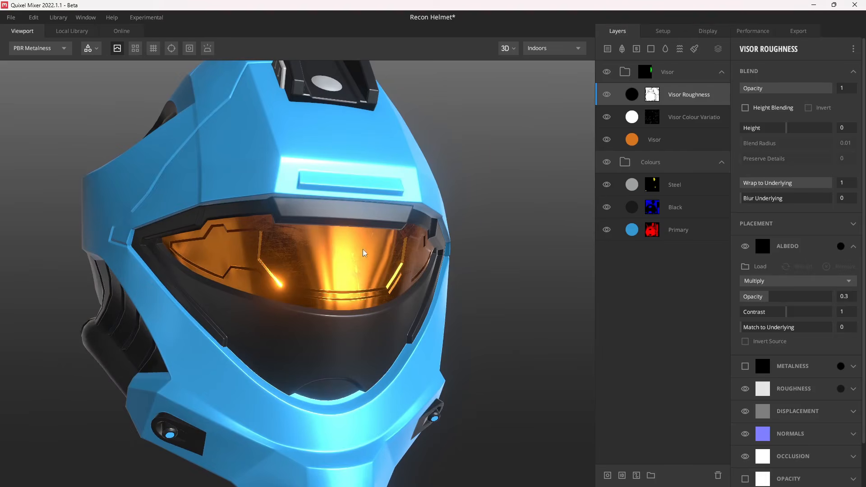
{"action": "mouse_move", "coordinate": [364, 251]}
{"action": "left_mouse_down"}
{"action": "mouse_move", "coordinate": [361, 270]}
{"action": "mouse_move", "coordinate": [354, 253]}
{"action": "left_mouse_up"}
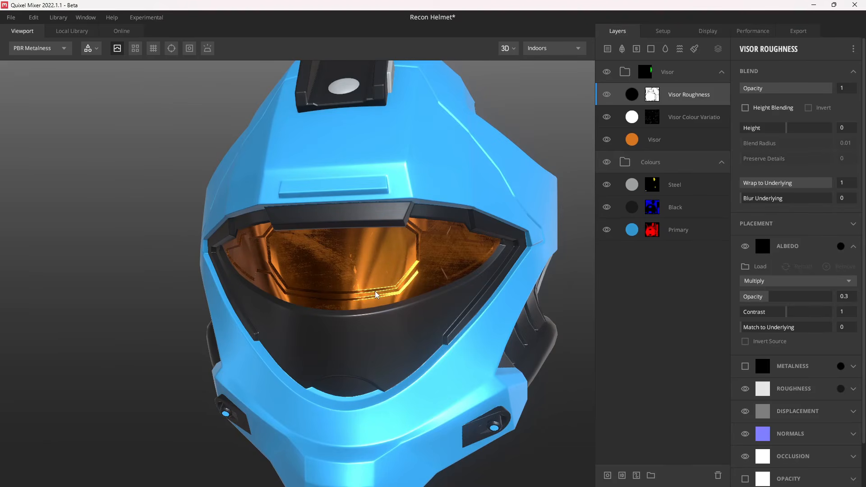
{"action": "left_click", "coordinate": [850, 390]}
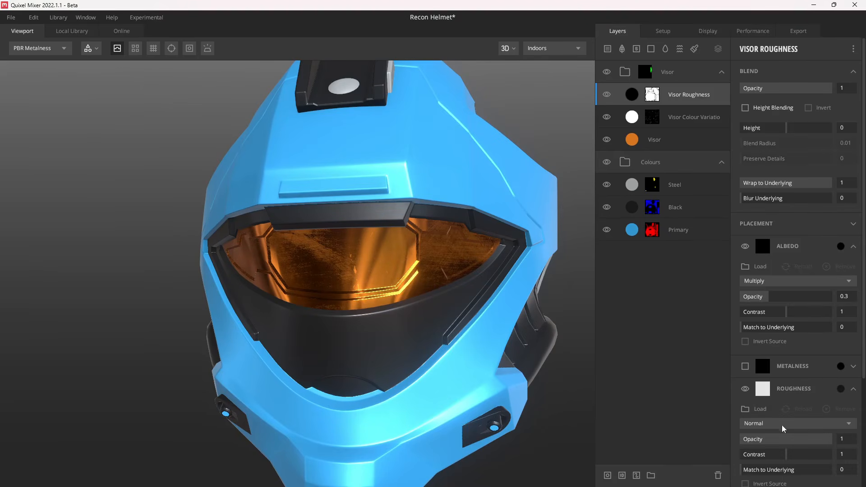
{"action": "left_click", "coordinate": [853, 389]}
{"action": "left_click", "coordinate": [853, 247]}
{"action": "left_click_drag", "start_coordinate": [343, 266], "coordinate": [372, 268]}
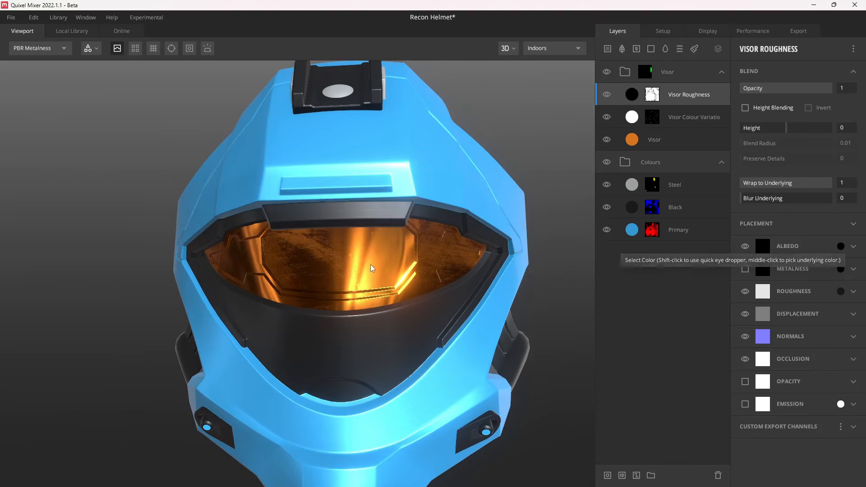
Add a second Texture Map component to the Visor Roughness mask and set its source to Library Asset
{"action": "left_click", "coordinate": [652, 96]}
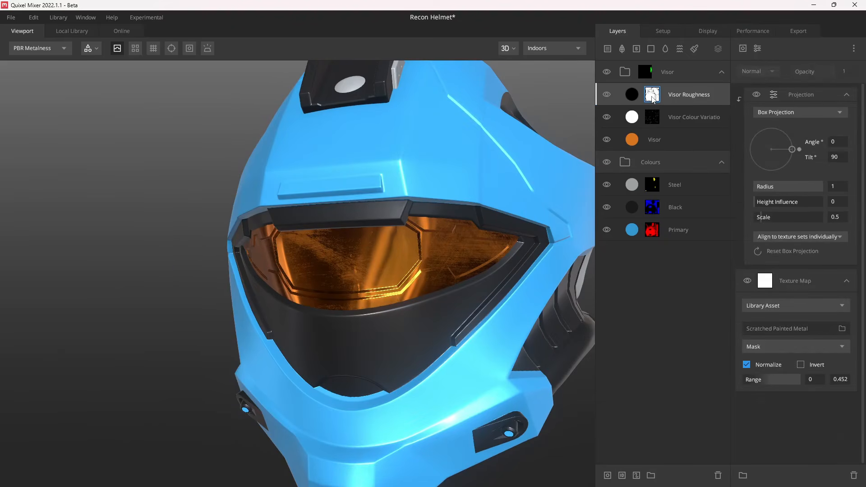
{"action": "left_click", "coordinate": [847, 96]}
{"action": "left_click", "coordinate": [742, 47]}
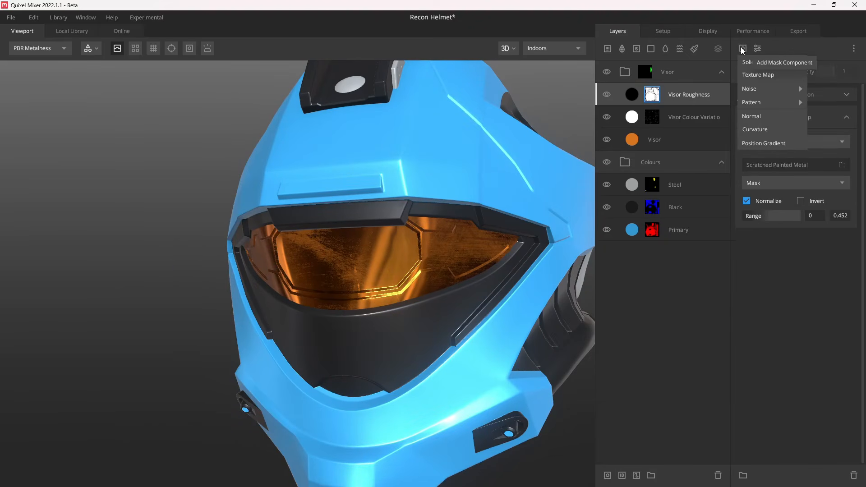
{"action": "left_click", "coordinate": [772, 74]}
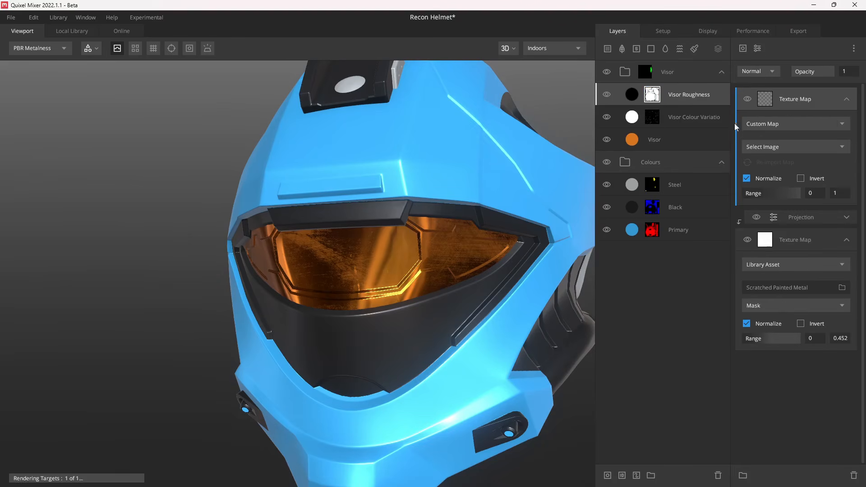
{"action": "left_click", "coordinate": [776, 141]}
{"action": "left_click", "coordinate": [773, 126]}
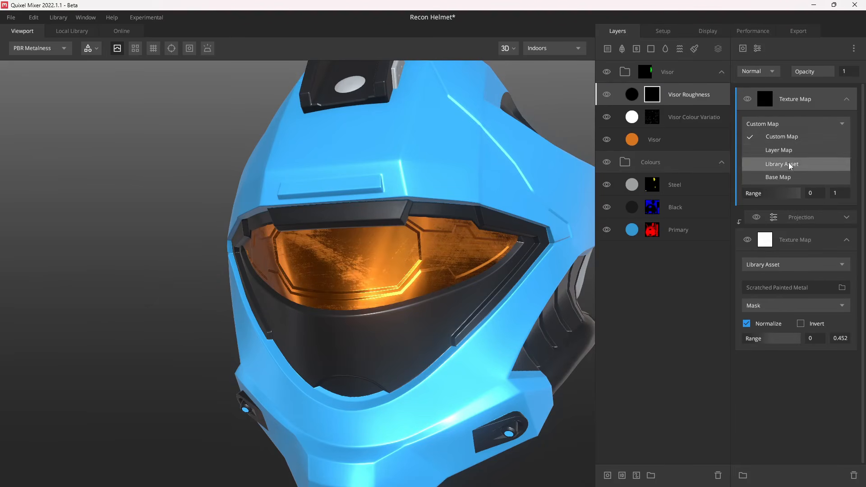
{"action": "left_click", "coordinate": [789, 163]}
Filter the library by Imperfections only, search for "grungy" and assign a Grungy Surface asset to the new texture map
{"action": "left_click", "coordinate": [775, 148]}
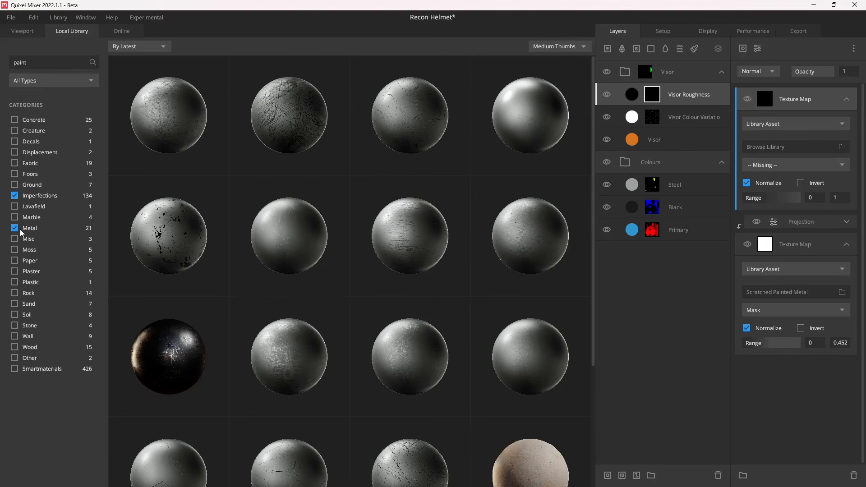
{"action": "left_click", "coordinate": [15, 230]}
{"action": "type", "text": "g"}
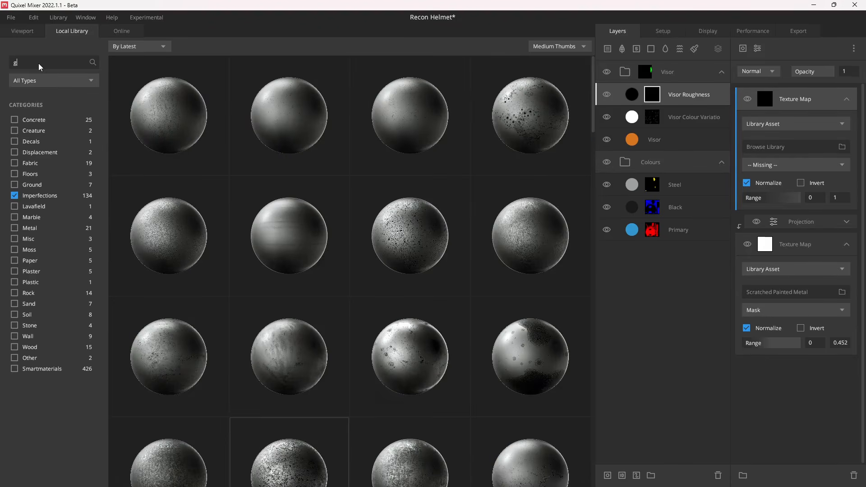
{"action": "type", "text": "rungy s"}
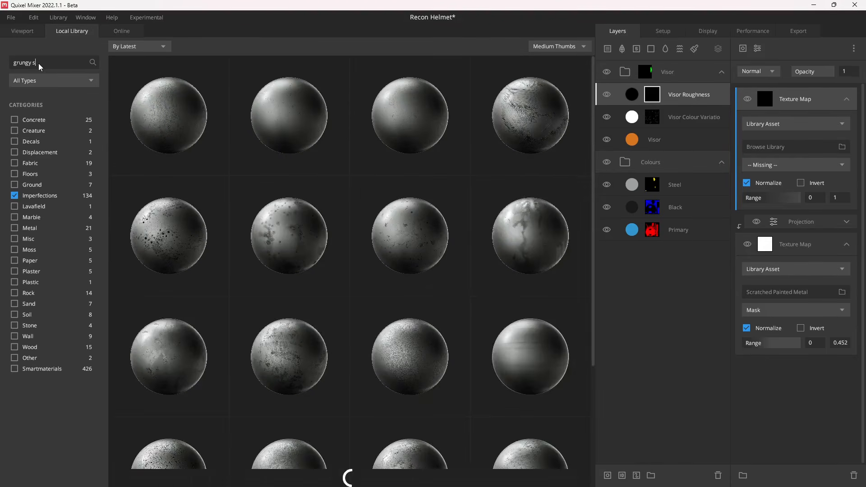
{"action": "type", "text": "urface"}
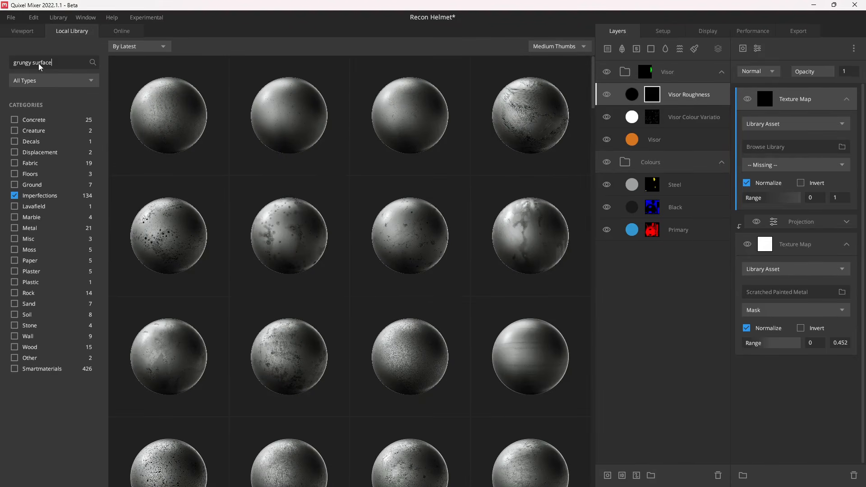
{"action": "key", "text": "BackSpace"}
{"action": "key", "text": "BackSpace"}
{"action": "key", "text": "BackSpace"}
{"action": "key", "text": "BackSpace"}
{"action": "key", "text": "BackSpace"}
{"action": "key", "text": "BackSpace"}
{"action": "key", "text": "BackSpace"}
{"action": "key", "text": "BackSpace"}
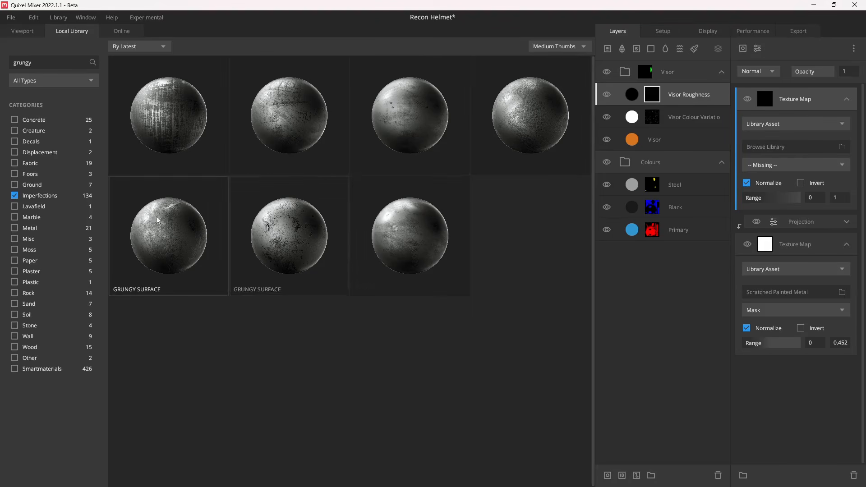
{"action": "left_click", "coordinate": [392, 106]}
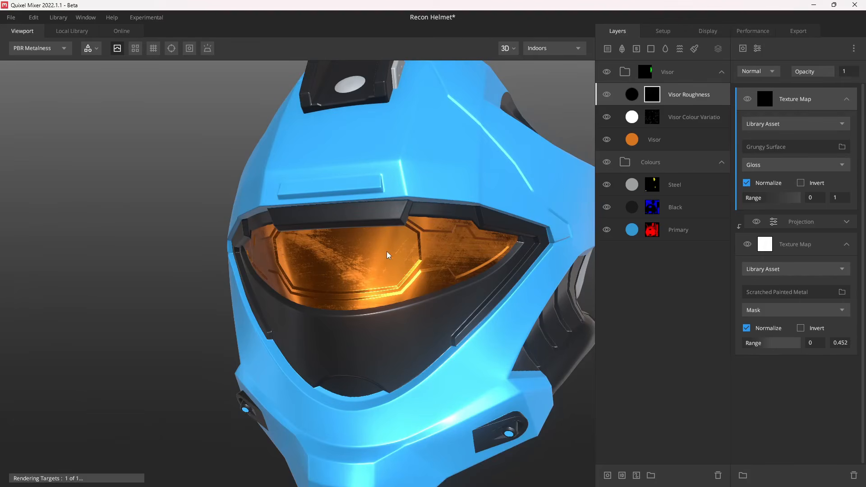
View the layer mask, switch the Grungy Surface texture map to its Roughness channel and raise the range minimum to 0.389
{"action": "key", "text": "m"}
{"action": "left_click_drag", "start_coordinate": [368, 276], "coordinate": [396, 263]}
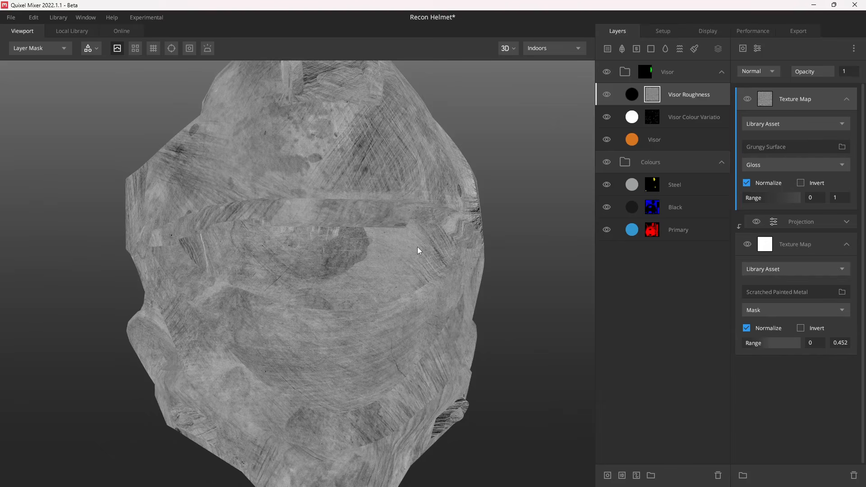
{"action": "left_click", "coordinate": [770, 164]}
{"action": "left_click", "coordinate": [781, 206]}
{"action": "left_click_drag", "start_coordinate": [749, 201], "coordinate": [765, 202]}
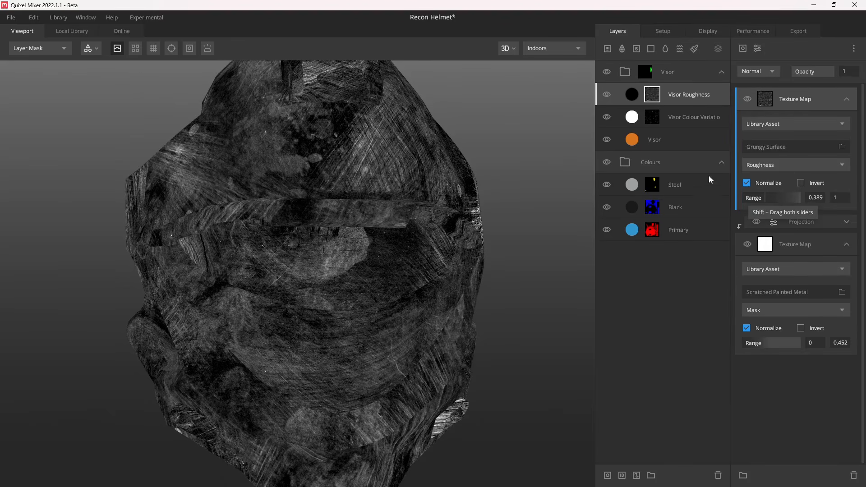
{"action": "left_click_drag", "start_coordinate": [352, 181], "coordinate": [513, 153]}
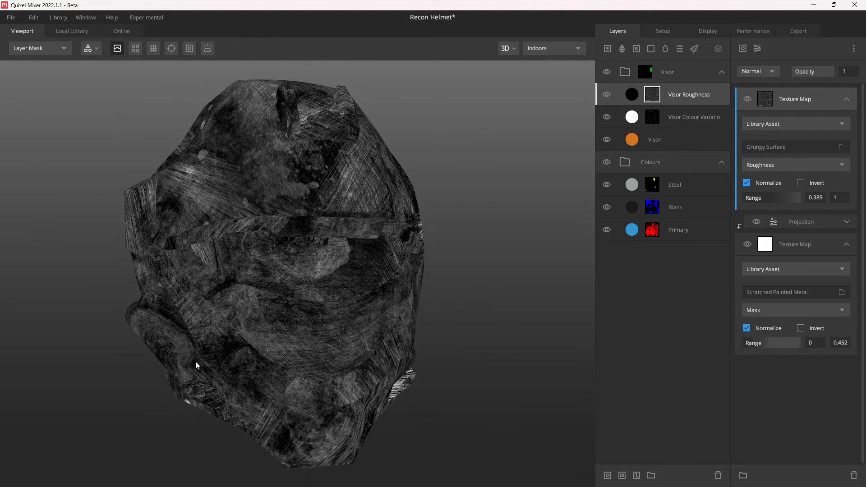
Compare the mask with and without the Grungy Surface texture map and set that map's blend mode to Difference
{"action": "left_click", "coordinate": [748, 99]}
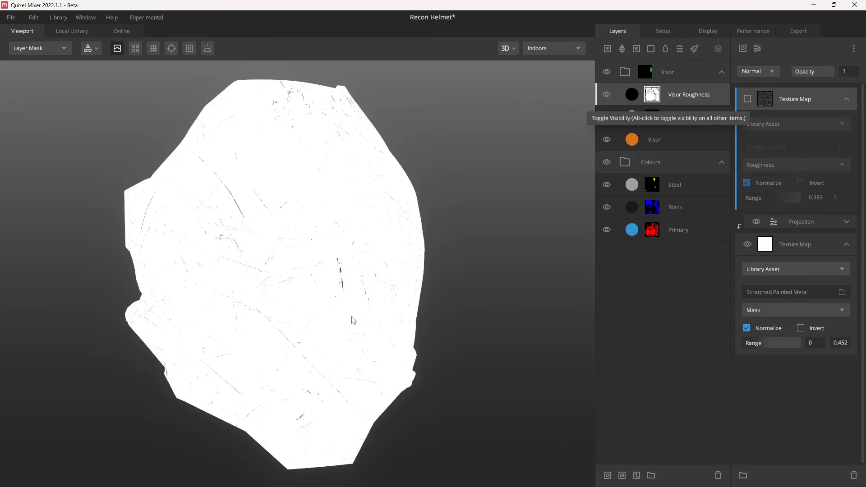
{"action": "left_click", "coordinate": [745, 101]}
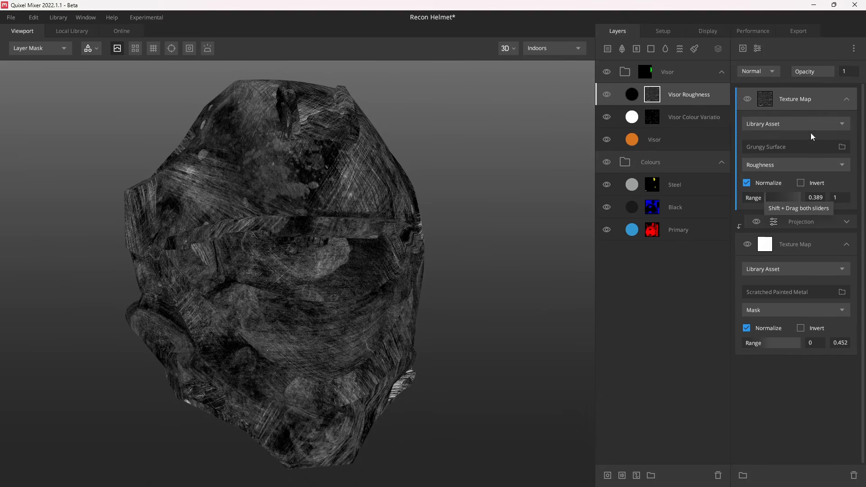
{"action": "left_click", "coordinate": [766, 72]}
{"action": "left_click", "coordinate": [766, 152]}
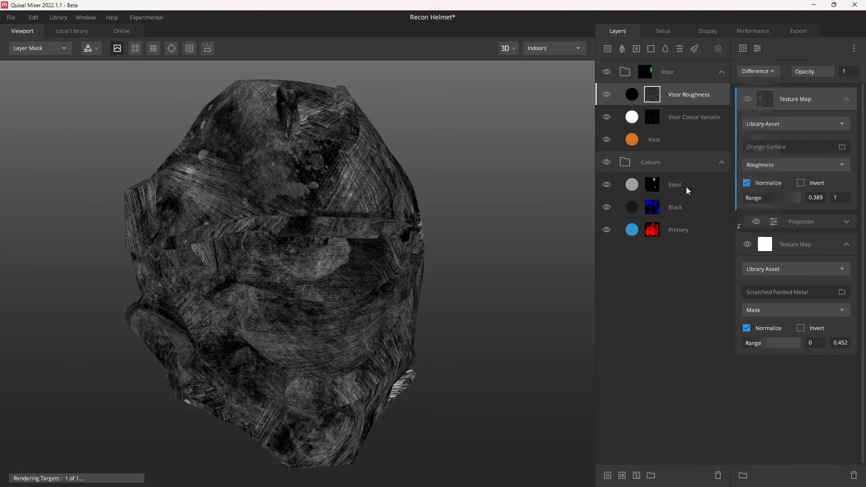
{"action": "scroll", "coordinate": [367, 272], "scroll_direction": "up", "scroll_amount": 3}
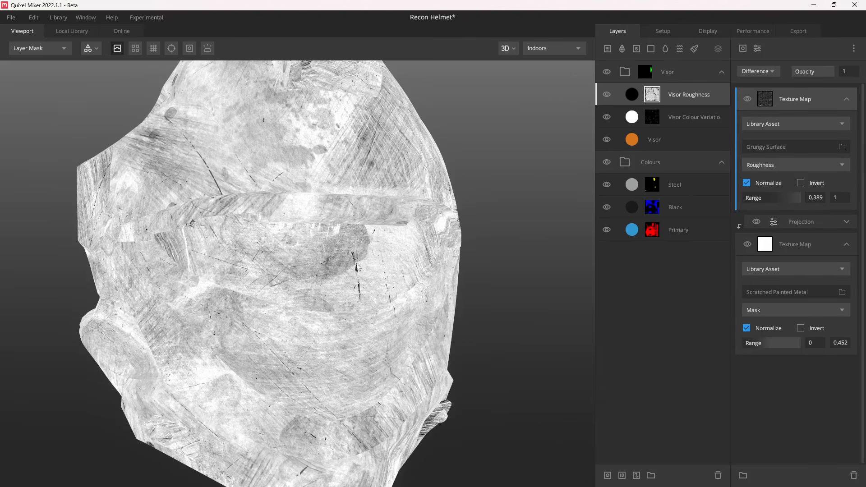
Add a Projection modifier to the Visor Roughness mask, set it to Box Projection and clip it to the Grungy Surface texture map
{"action": "left_click", "coordinate": [757, 50]}
{"action": "left_click", "coordinate": [780, 196]}
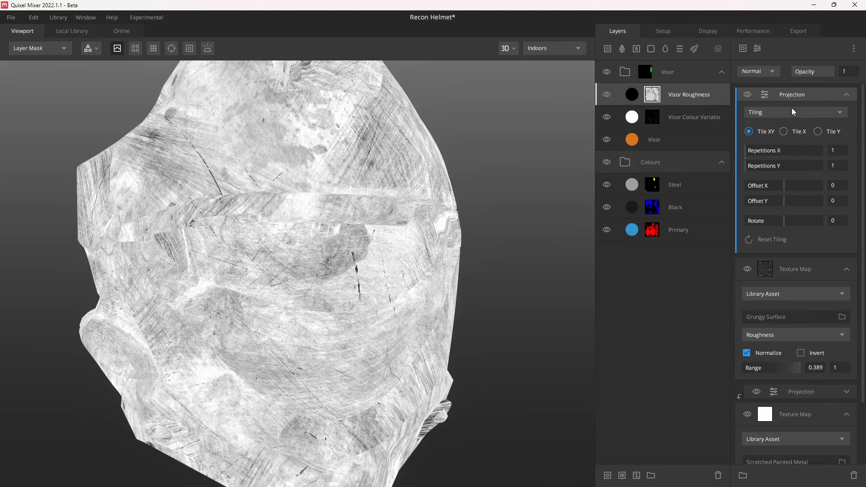
{"action": "left_click_drag", "start_coordinate": [783, 99], "coordinate": [813, 94]}
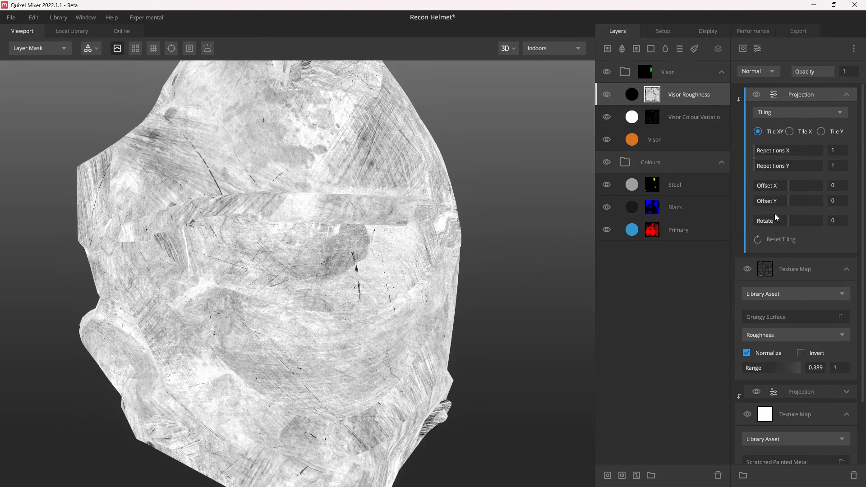
{"action": "left_click", "coordinate": [761, 113]}
{"action": "left_click", "coordinate": [783, 148]}
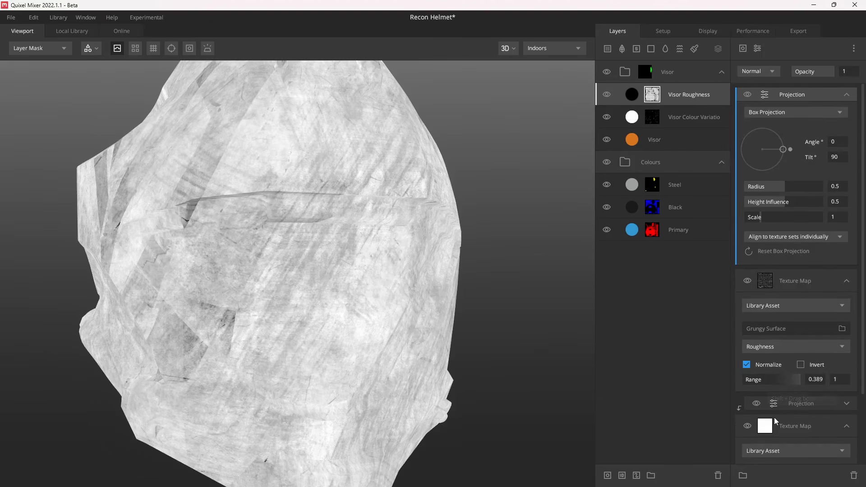
{"action": "left_click_drag", "start_coordinate": [791, 100], "coordinate": [843, 101]}
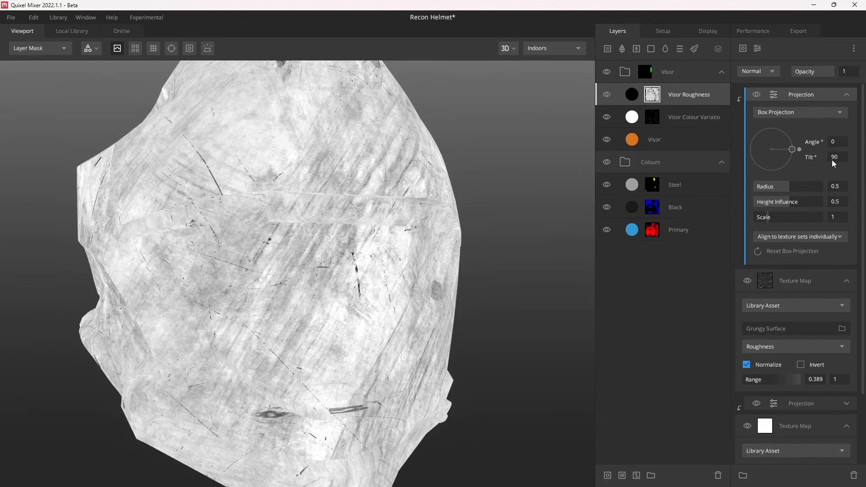
Set the Grungy Surface box projection to angle -90, tilt 33.26, radius 1, height influence 0 and scale 0.24
{"action": "left_click_drag", "start_coordinate": [793, 177], "coordinate": [771, 164]}
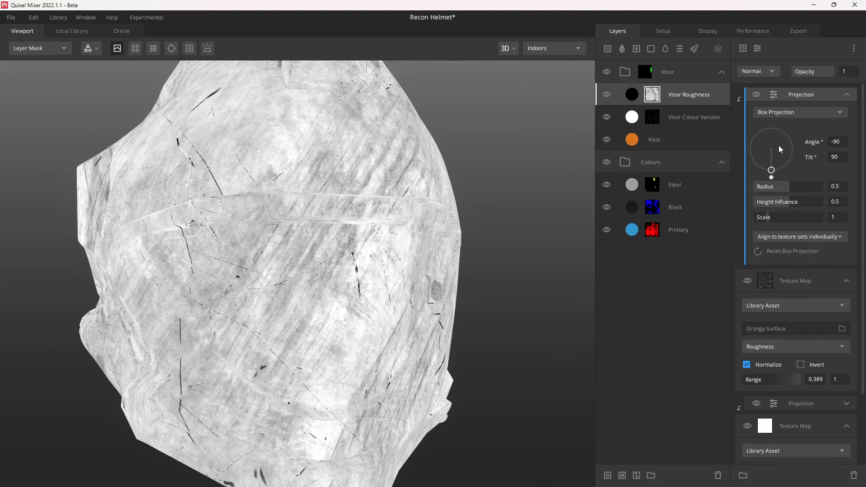
{"action": "left_click_drag", "start_coordinate": [772, 172], "coordinate": [771, 158]}
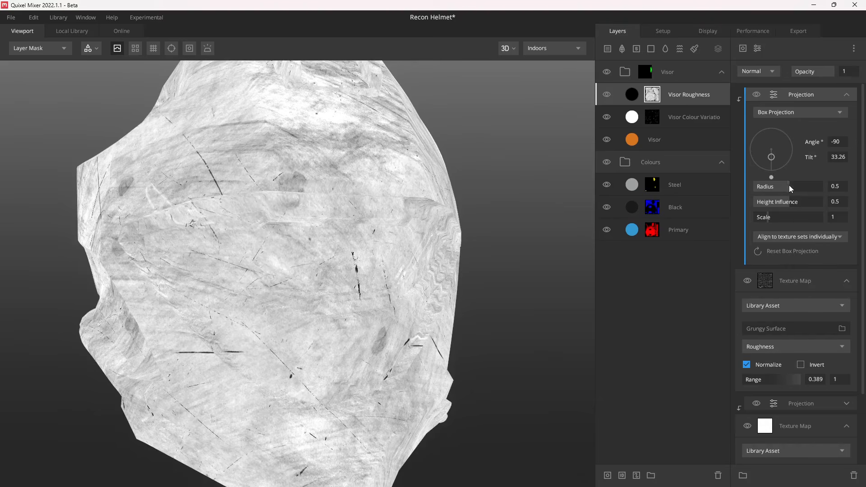
{"action": "left_click_drag", "start_coordinate": [789, 184], "coordinate": [707, 201]}
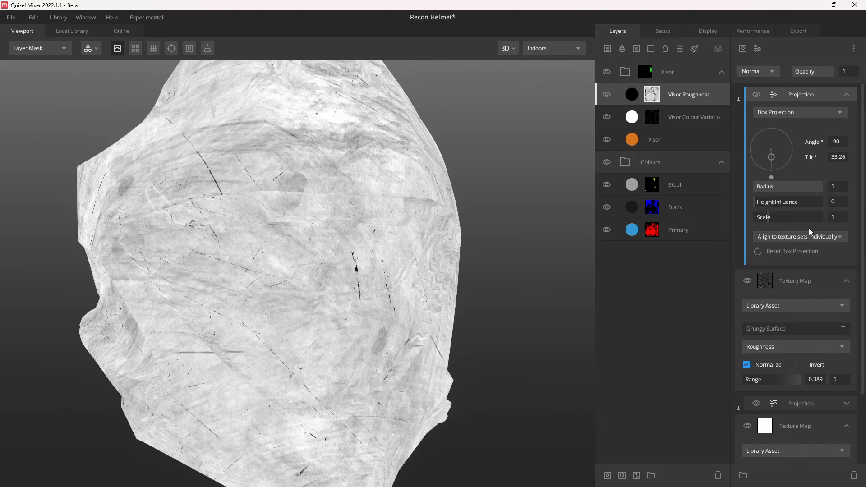
{"action": "left_click_drag", "start_coordinate": [767, 217], "coordinate": [757, 217]}
{"action": "left_click_drag", "start_coordinate": [484, 299], "coordinate": [358, 302]}
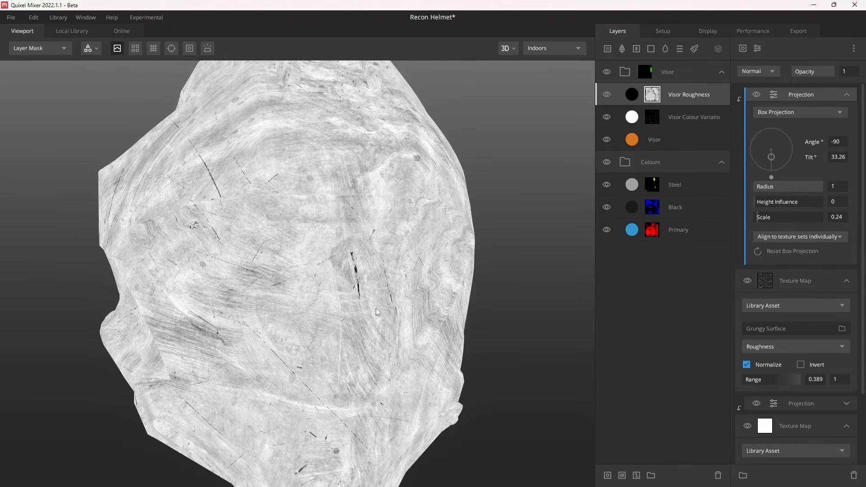
Return to the PBR Metalness view and compare the visor with and without the Grungy Surface texture map
{"action": "left_click", "coordinate": [846, 95]}
{"action": "left_click_drag", "start_coordinate": [386, 266], "coordinate": [294, 267]}
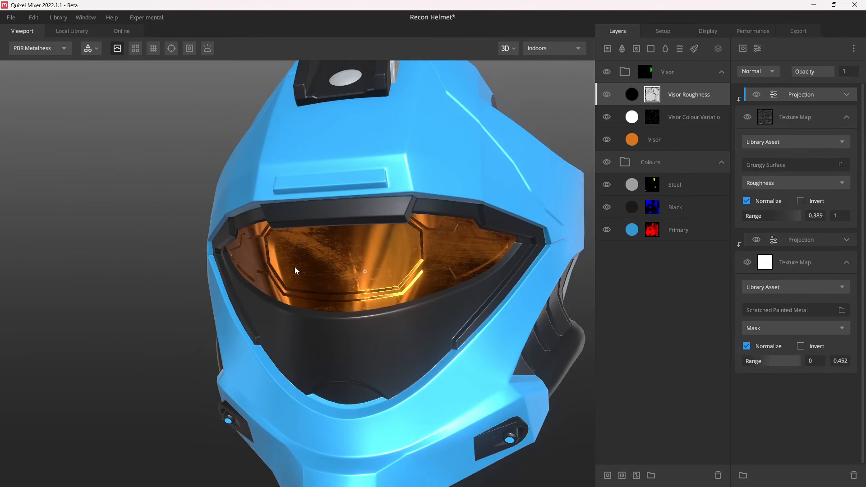
{"action": "left_click", "coordinate": [759, 109]}
{"action": "left_click_drag", "start_coordinate": [392, 236], "coordinate": [444, 237]}
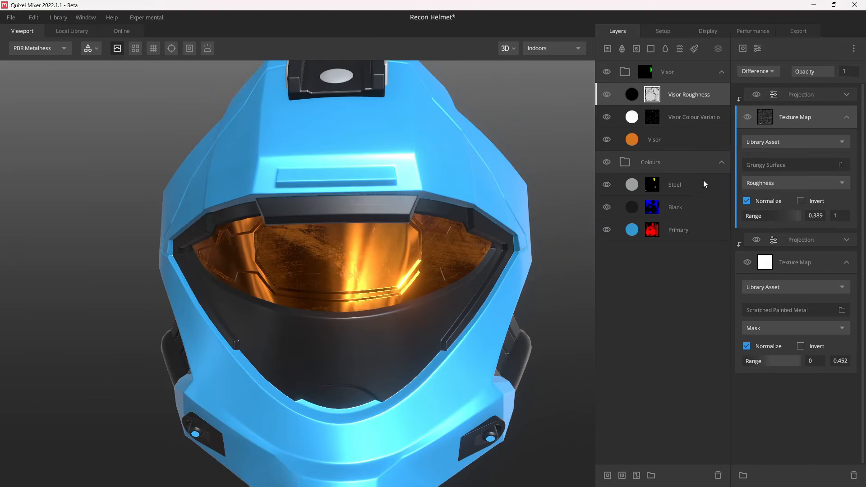
{"action": "left_click", "coordinate": [748, 119]}
{"action": "left_click", "coordinate": [749, 118]}
{"action": "left_click_drag", "start_coordinate": [456, 278], "coordinate": [372, 288]}
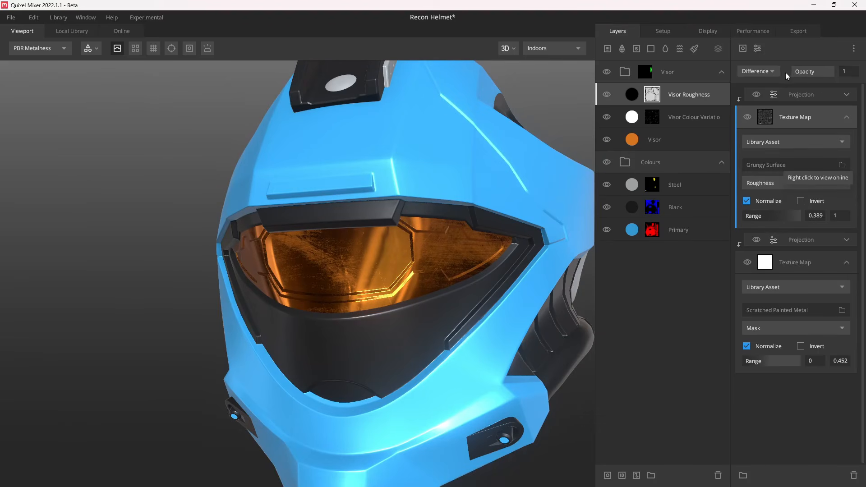
Add a third Texture Map component at the head of the Visor Roughness mask stack and set its source to Library Asset
{"action": "left_click", "coordinate": [794, 95]}
{"action": "left_click", "coordinate": [743, 48]}
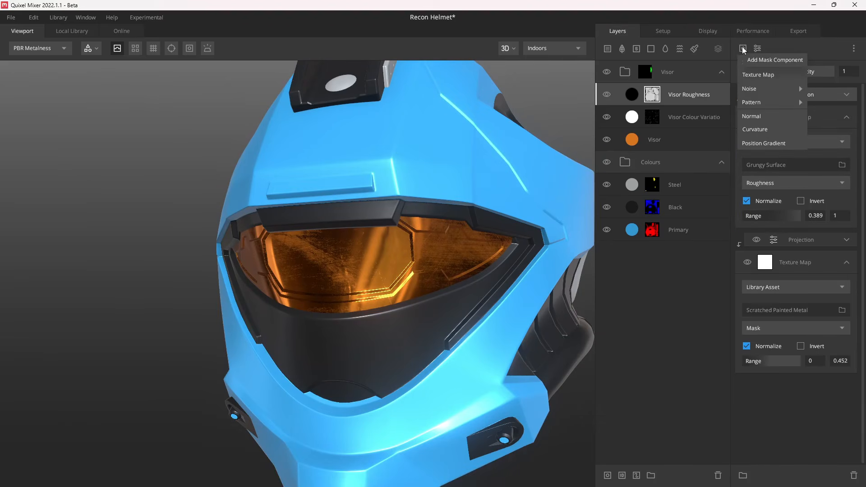
{"action": "left_click", "coordinate": [762, 75]}
{"action": "left_click", "coordinate": [772, 126]}
{"action": "left_click", "coordinate": [793, 165]}
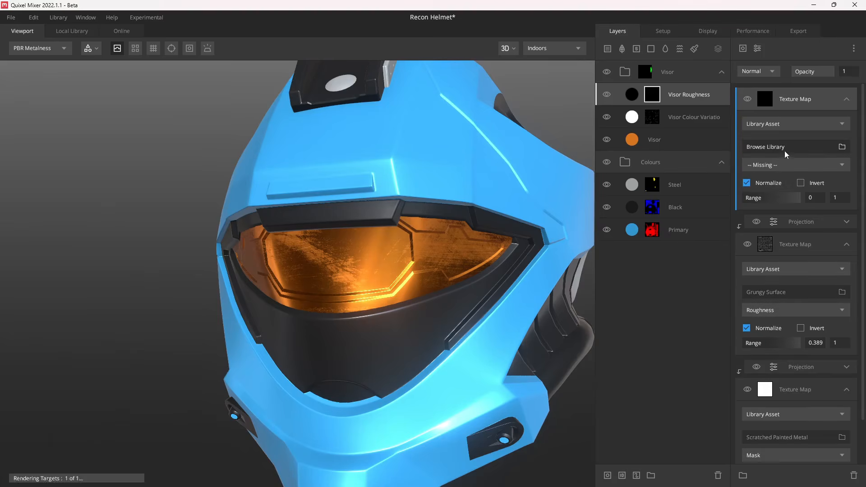
Search the local library for "scratch" and assign a Scratched Metal asset to the new texture map
{"action": "left_click", "coordinate": [786, 147]}
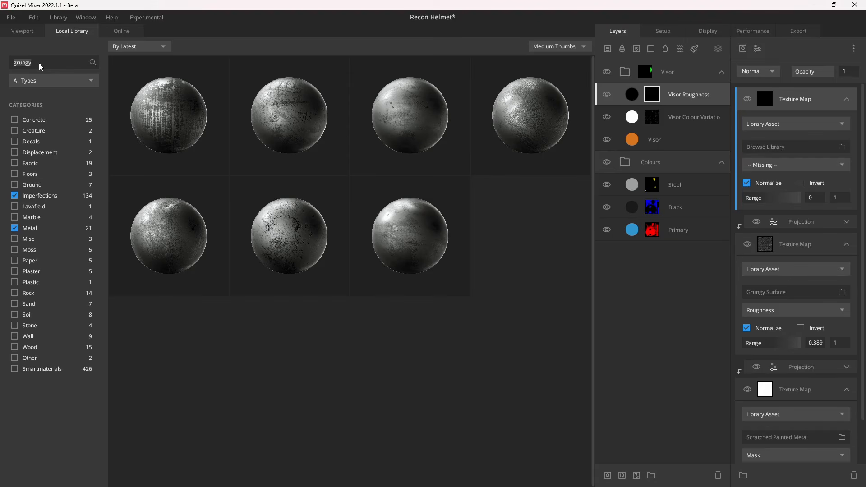
{"action": "type", "text": "scratch"}
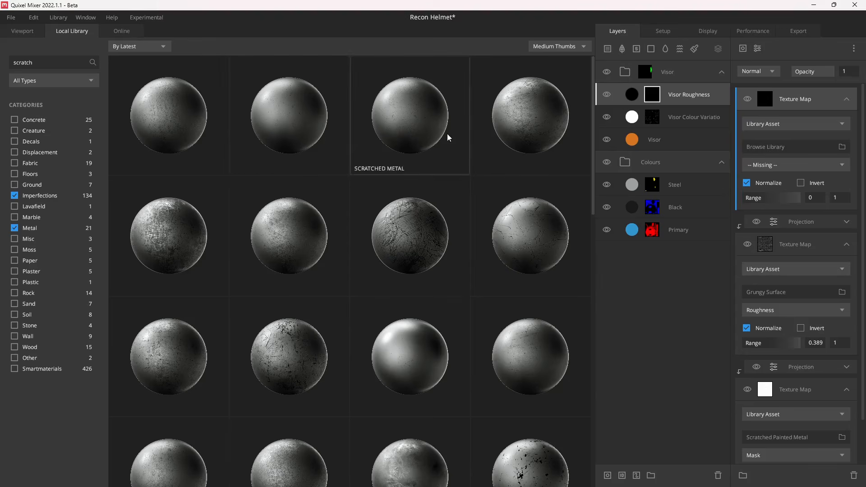
{"action": "scroll", "coordinate": [298, 270], "scroll_direction": "down", "scroll_amount": 3}
{"action": "scroll", "coordinate": [302, 323], "scroll_direction": "down", "scroll_amount": 1}
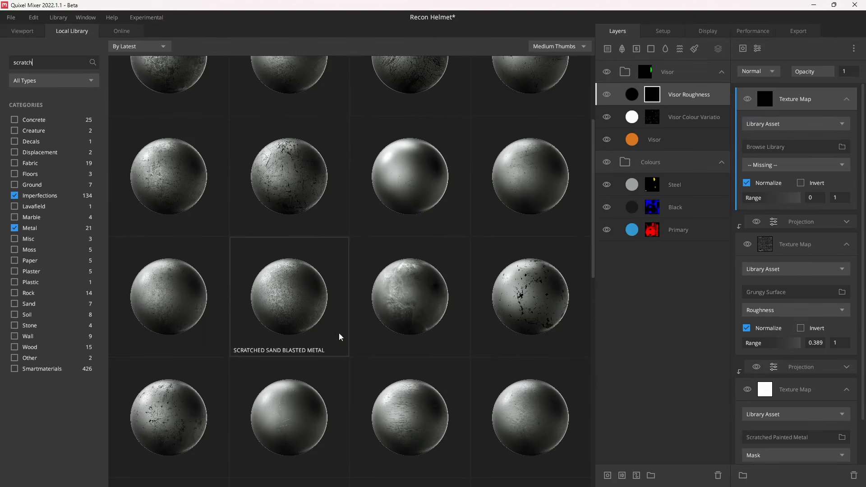
{"action": "left_click", "coordinate": [424, 296]}
View the layer mask, set the Scratched Metal texture map's blend mode to Multiply and lower its range maximum to 0.54
{"action": "left_click_drag", "start_coordinate": [399, 273], "coordinate": [361, 275]}
{"action": "key", "text": "m"}
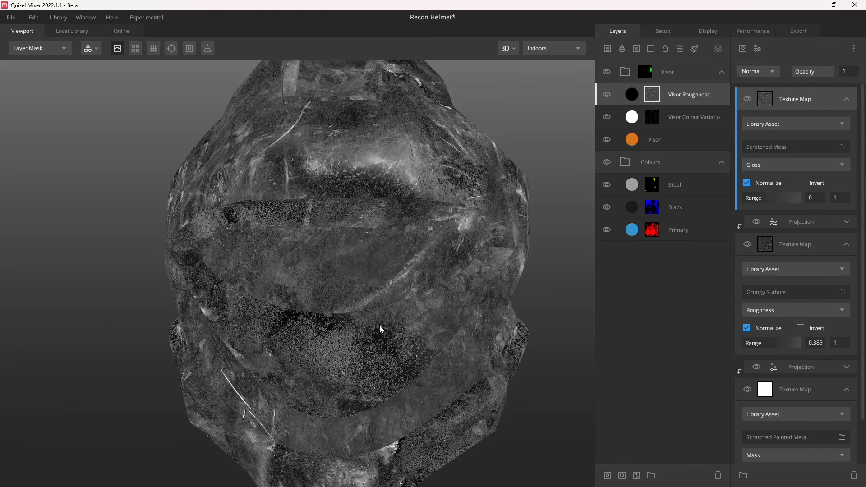
{"action": "left_click", "coordinate": [762, 73]}
{"action": "left_click", "coordinate": [766, 124]}
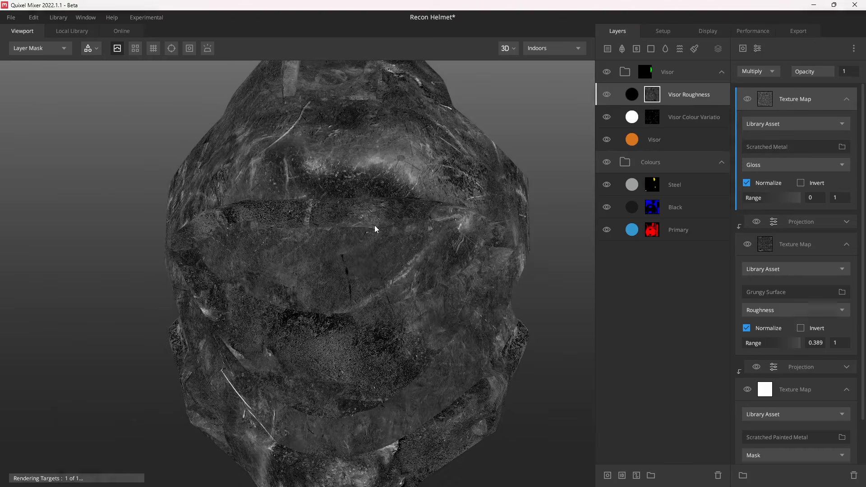
{"action": "left_click_drag", "start_coordinate": [387, 239], "coordinate": [391, 284]}
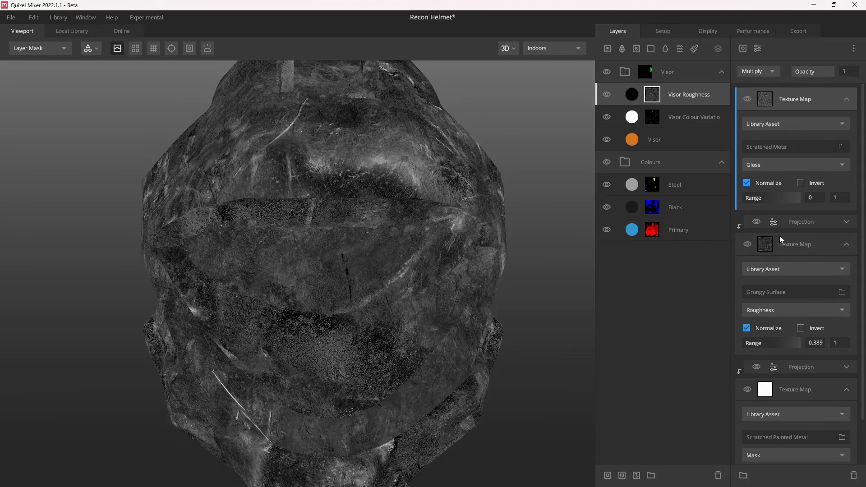
{"action": "left_click_drag", "start_coordinate": [797, 199], "coordinate": [774, 202]}
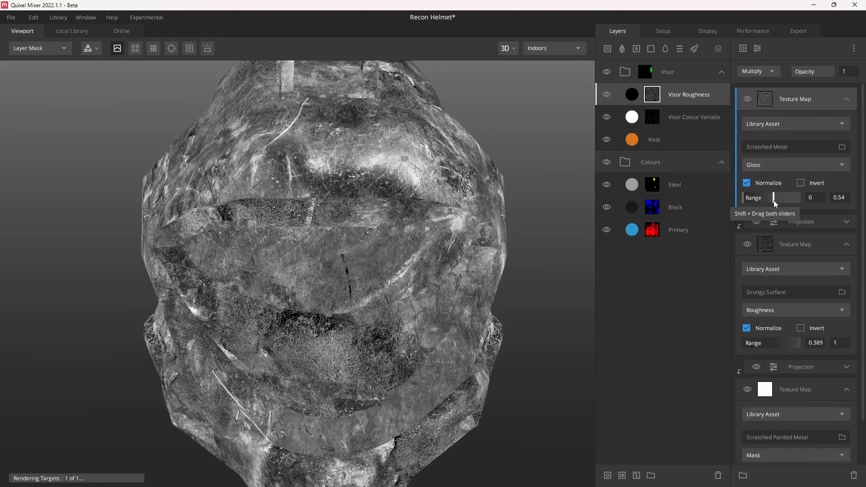
{"action": "left_click_drag", "start_coordinate": [389, 277], "coordinate": [429, 259]}
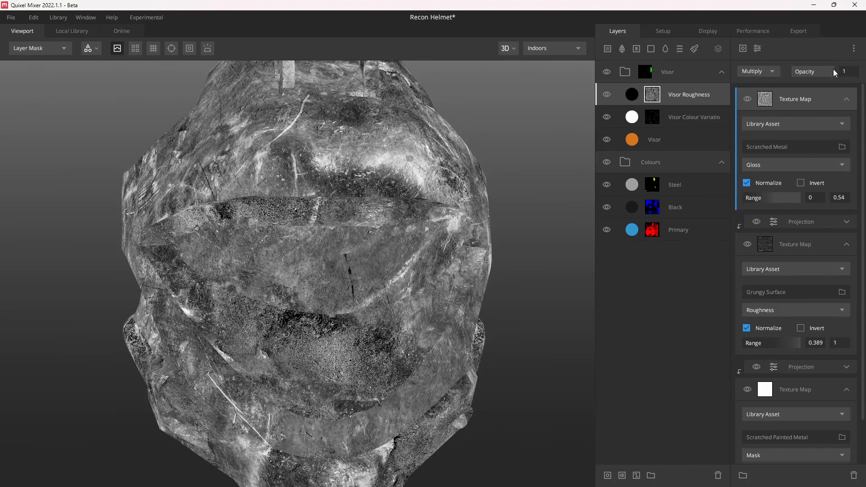
Add a Box Projection clipped to the Scratched Metal texture map, with radius 1, height influence 0 and scale 0.24
{"action": "left_click", "coordinate": [758, 49]}
{"action": "left_click", "coordinate": [786, 195]}
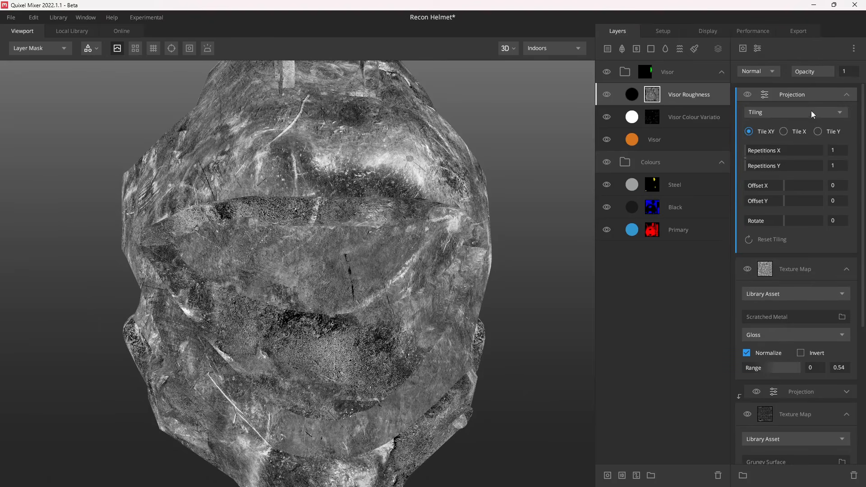
{"action": "left_click", "coordinate": [783, 115]}
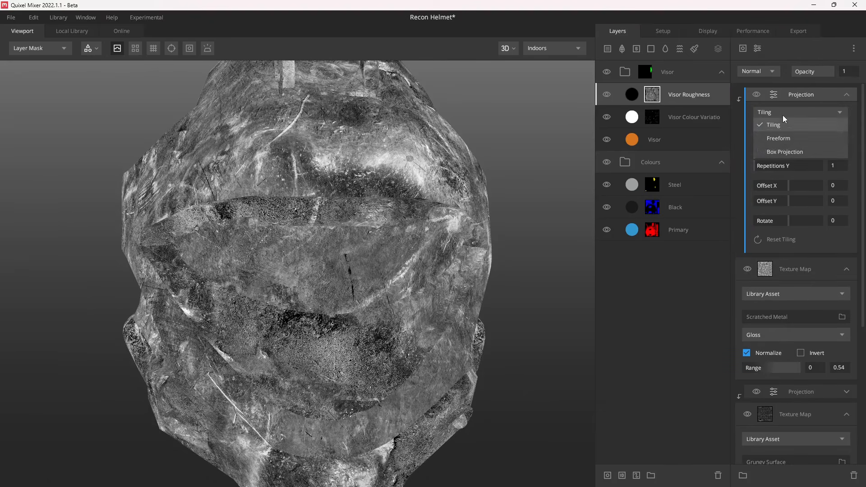
{"action": "left_click", "coordinate": [794, 154]}
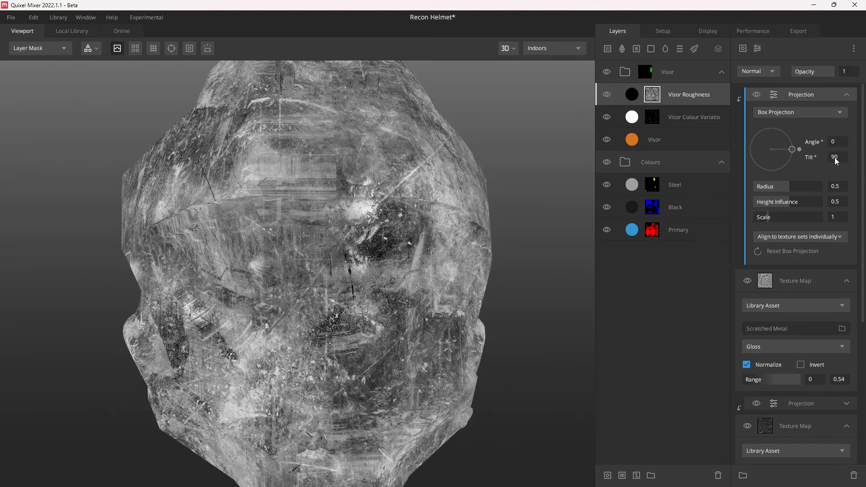
{"action": "left_click_drag", "start_coordinate": [787, 189], "coordinate": [732, 201]}
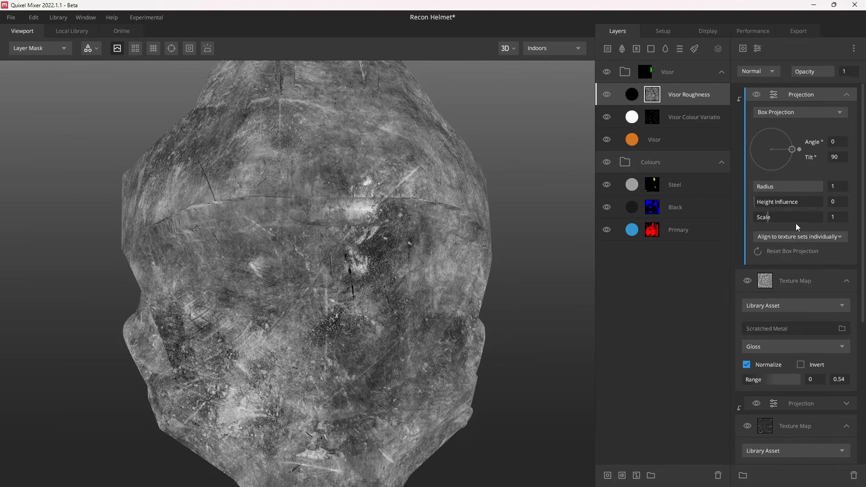
{"action": "left_click_drag", "start_coordinate": [767, 220], "coordinate": [757, 221]}
{"action": "left_click_drag", "start_coordinate": [512, 248], "coordinate": [415, 251]}
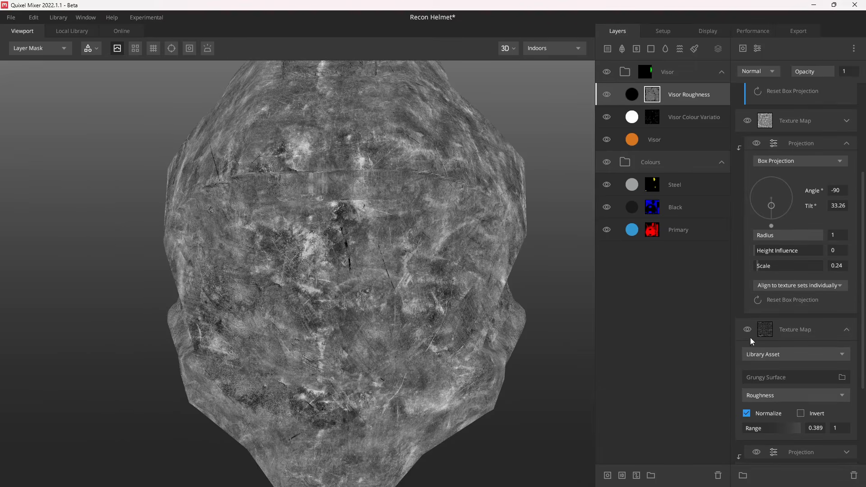
Isolate the Grungy Surface texture map with its box projection in the mask and set the projection's scale to 0.142
{"action": "left_click", "coordinate": [747, 329], "text": "alt"}
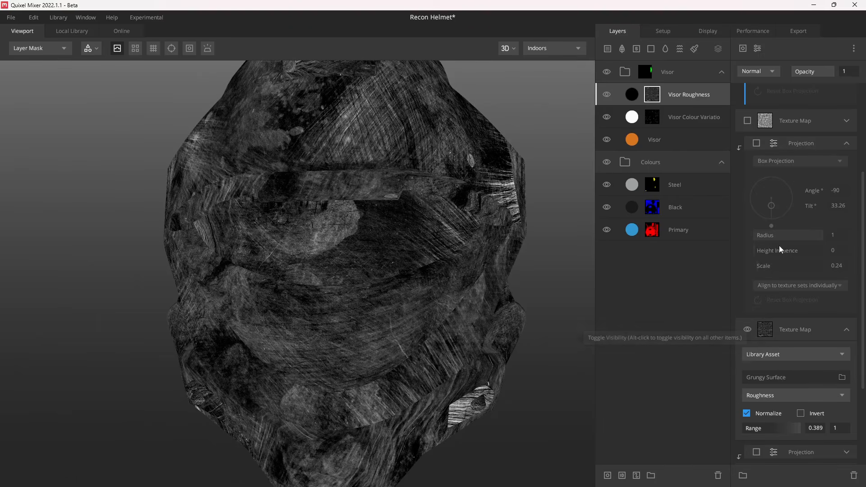
{"action": "left_click", "coordinate": [756, 143]}
{"action": "left_click", "coordinate": [756, 143]}
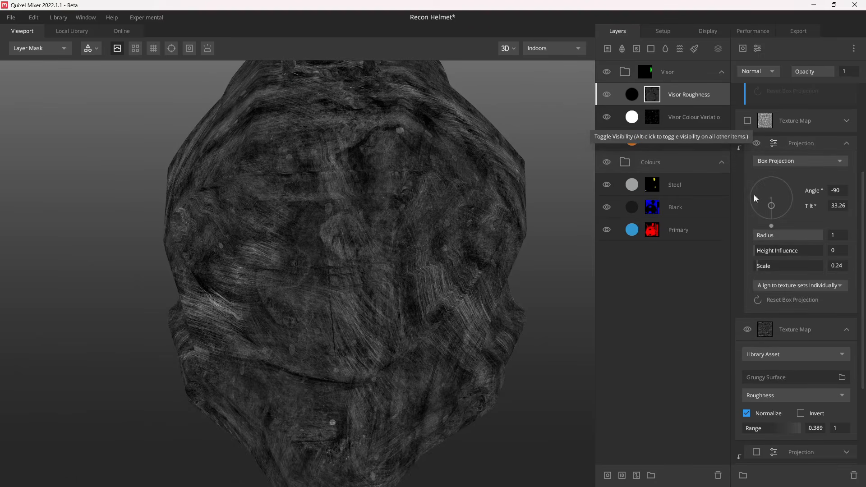
{"action": "left_click", "coordinate": [756, 143]}
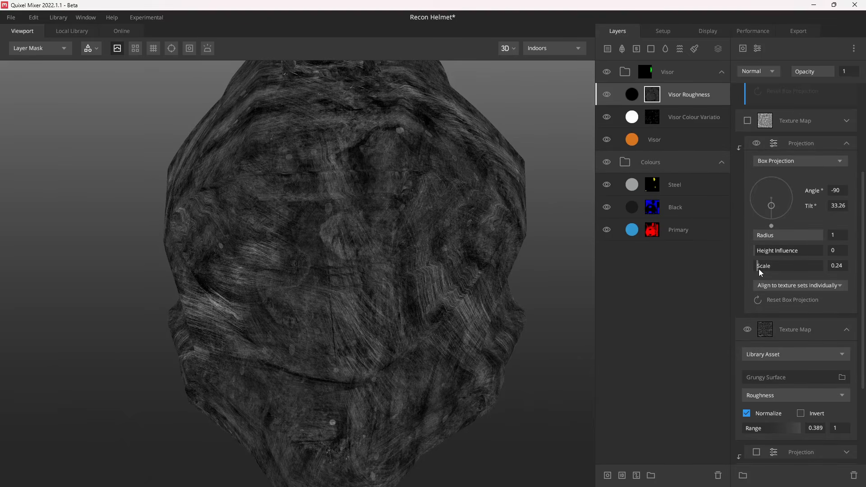
{"action": "left_click_drag", "start_coordinate": [759, 268], "coordinate": [758, 268]}
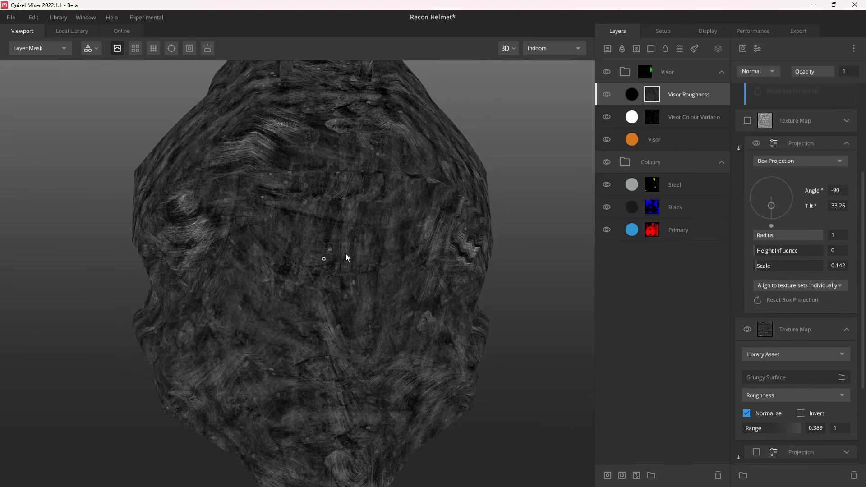
Collapse the two lower texture maps and make the Scratched Painted Metal and Scratched Metal maps visible again
{"action": "scroll", "coordinate": [761, 331], "scroll_direction": "down", "scroll_amount": 1}
{"action": "left_click", "coordinate": [847, 295]}
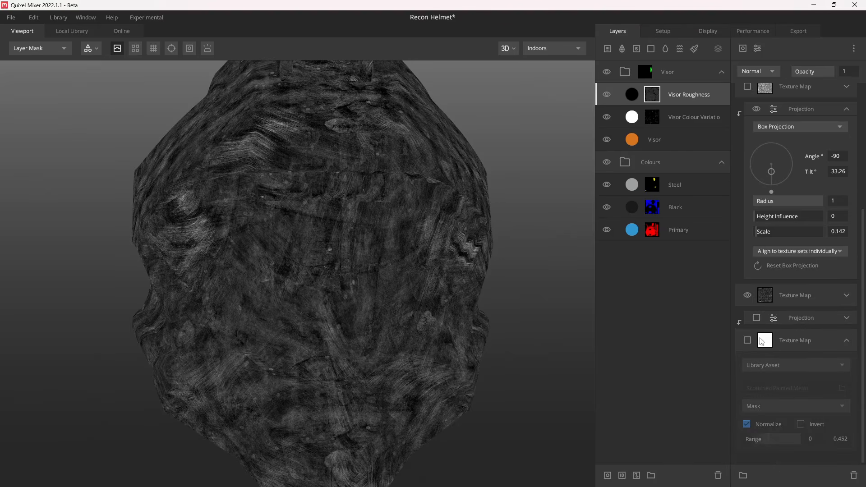
{"action": "left_click", "coordinate": [747, 341]}
{"action": "left_click", "coordinate": [846, 340]}
{"action": "scroll", "coordinate": [771, 237], "scroll_direction": "up", "scroll_amount": 2}
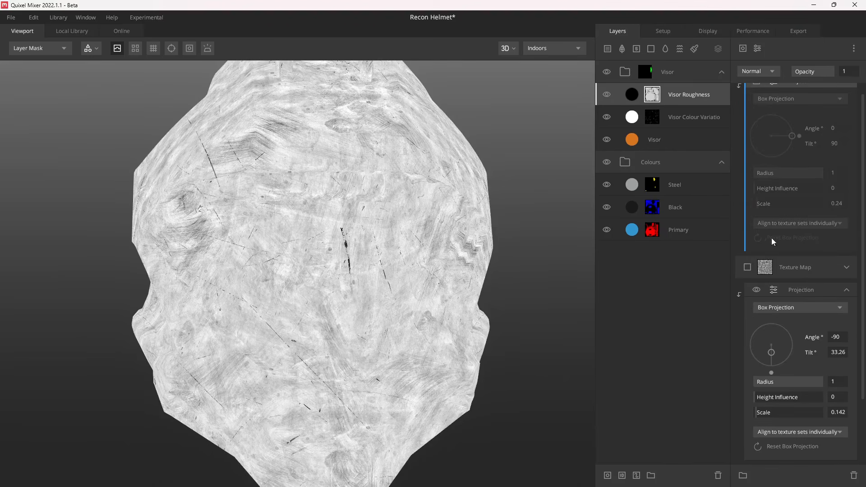
{"action": "left_click", "coordinate": [747, 267]}
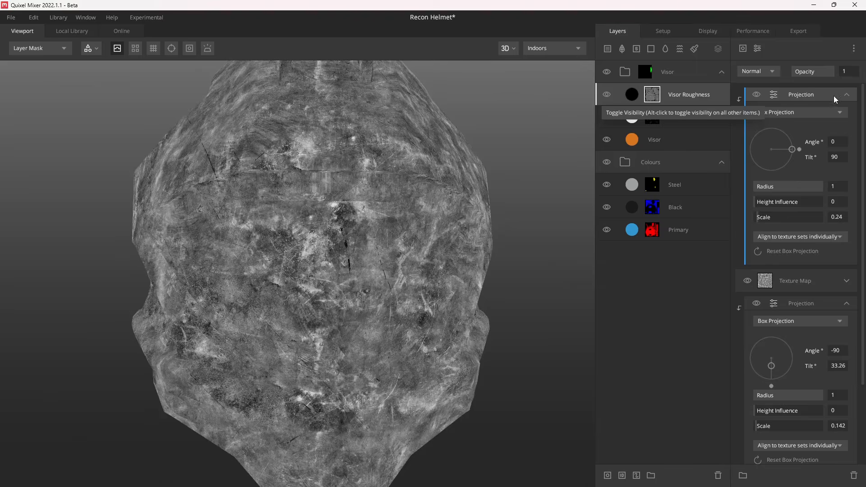
Collapse the remaining mask components and view the visor in PBR Metalness mode
{"action": "left_click", "coordinate": [846, 94]}
{"action": "left_click", "coordinate": [849, 115]}
{"action": "left_click", "coordinate": [847, 116]}
{"action": "left_click", "coordinate": [847, 140]}
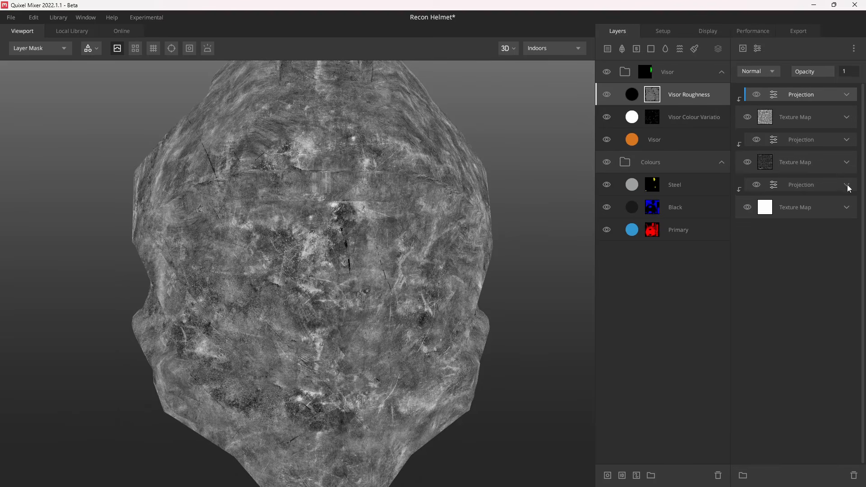
{"action": "left_click_drag", "start_coordinate": [367, 256], "coordinate": [277, 250]}
{"action": "key", "text": "m"}
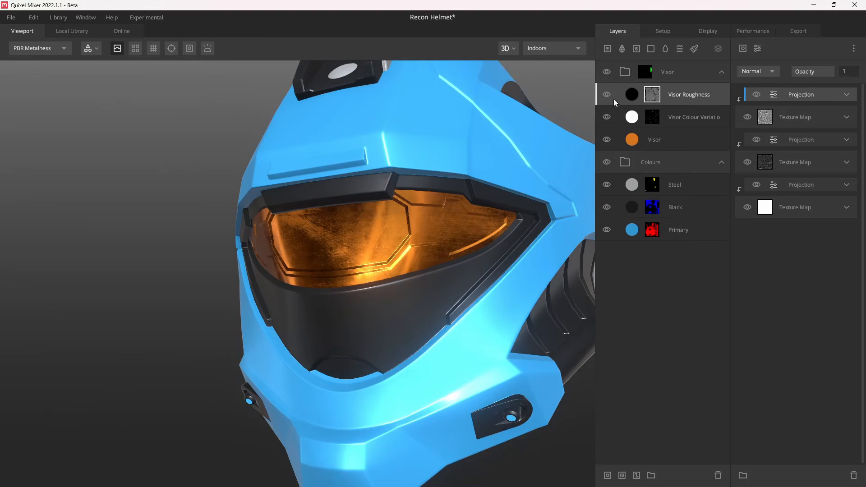
Compare the visor with and without the Visor Roughness layer and inspect it from the helmet's other side
{"action": "left_click", "coordinate": [607, 95]}
{"action": "left_click", "coordinate": [607, 95]}
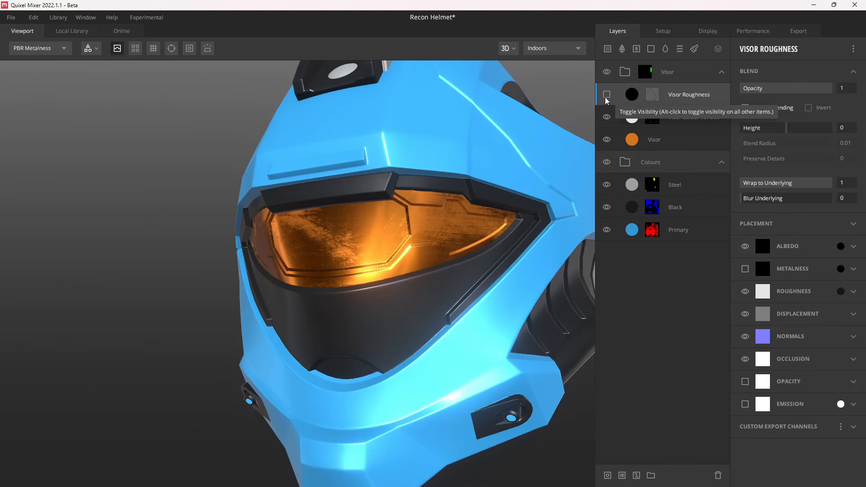
{"action": "left_click_drag", "start_coordinate": [490, 226], "coordinate": [494, 248]}
{"action": "scroll", "coordinate": [493, 248], "scroll_direction": "down", "scroll_amount": 3}
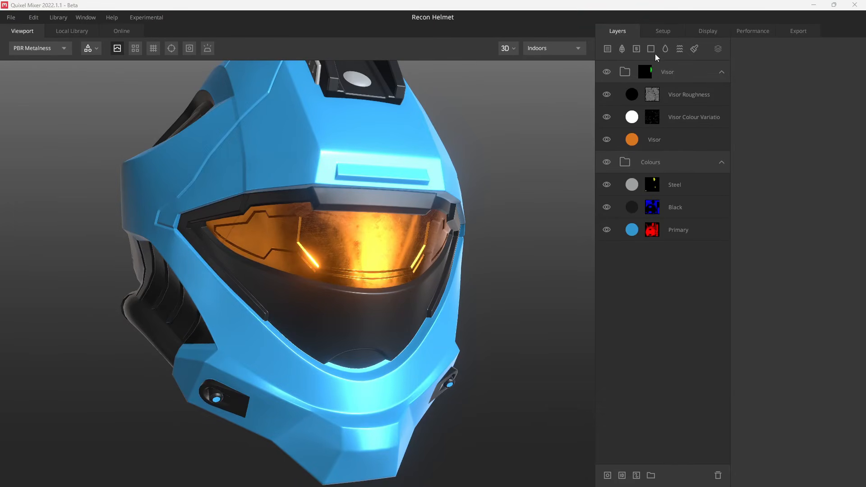
Add a solid layer above Visor Roughness inside the Visor group and name it Visor White
{"action": "left_click", "coordinate": [651, 48]}
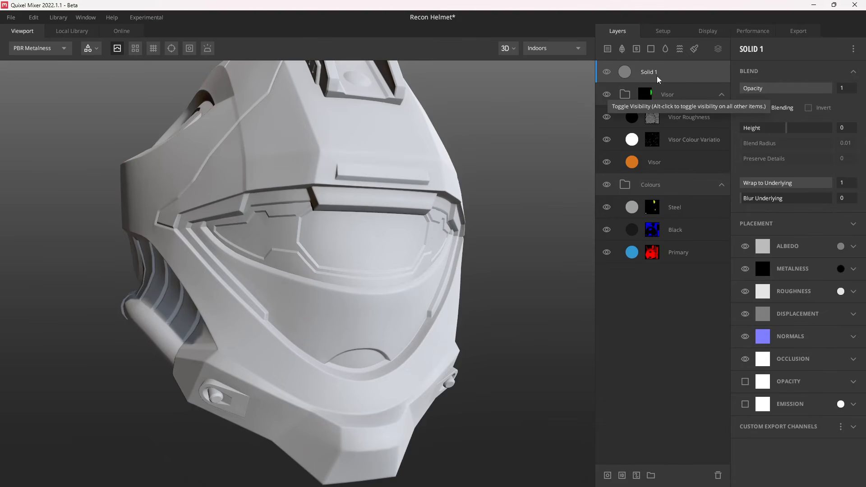
{"action": "left_click_drag", "start_coordinate": [654, 77], "coordinate": [670, 98]}
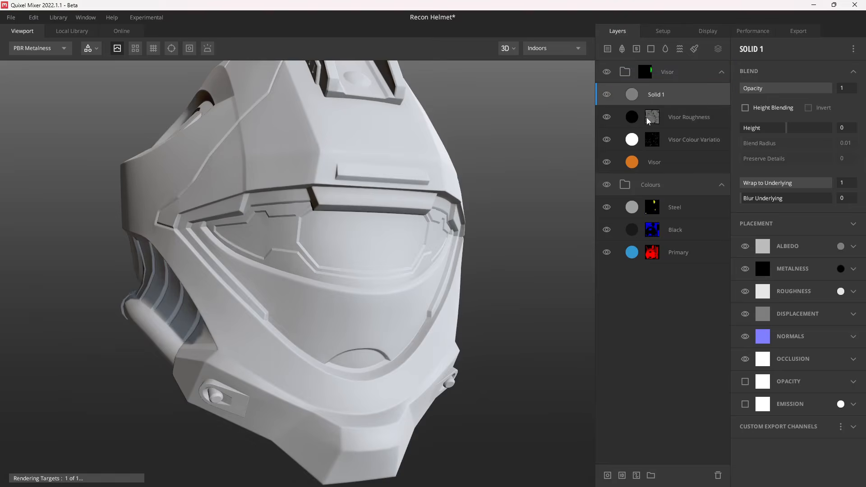
{"action": "double_click", "coordinate": [669, 99]}
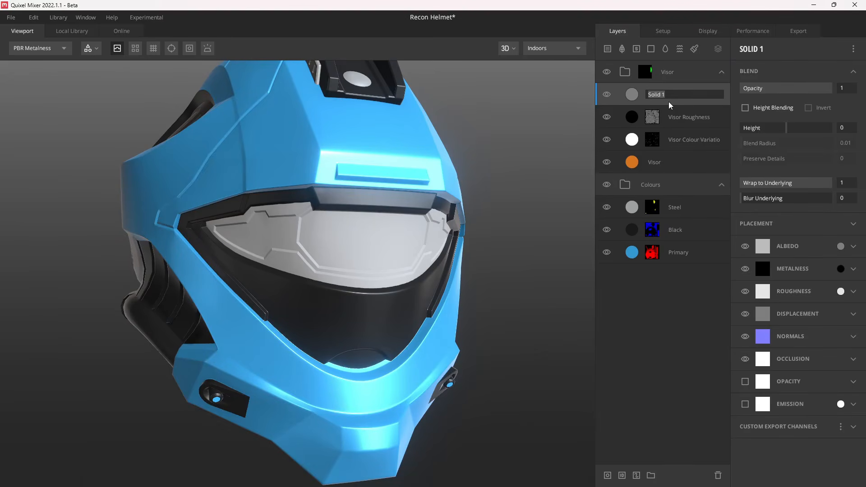
{"action": "type", "text": "Visor White"}
{"action": "key", "text": "Return"}
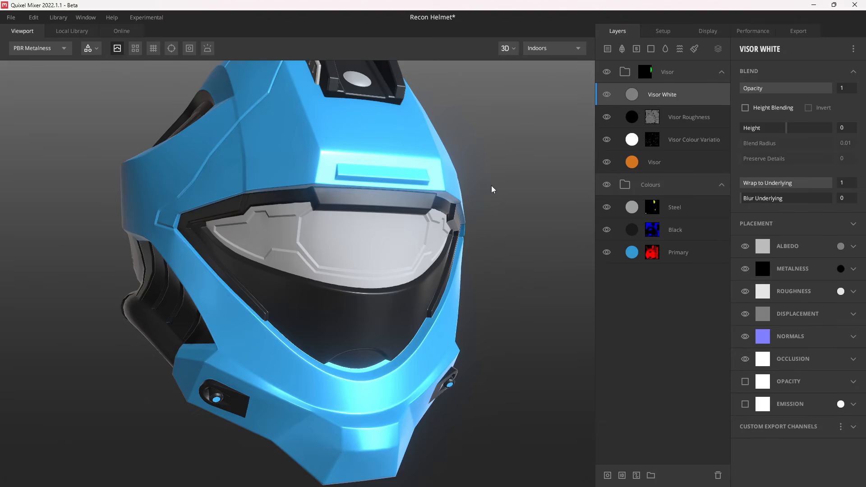
Give the Visor White layer a mask stack with a texture map component sourced from a library asset
{"action": "right_click", "coordinate": [700, 100]}
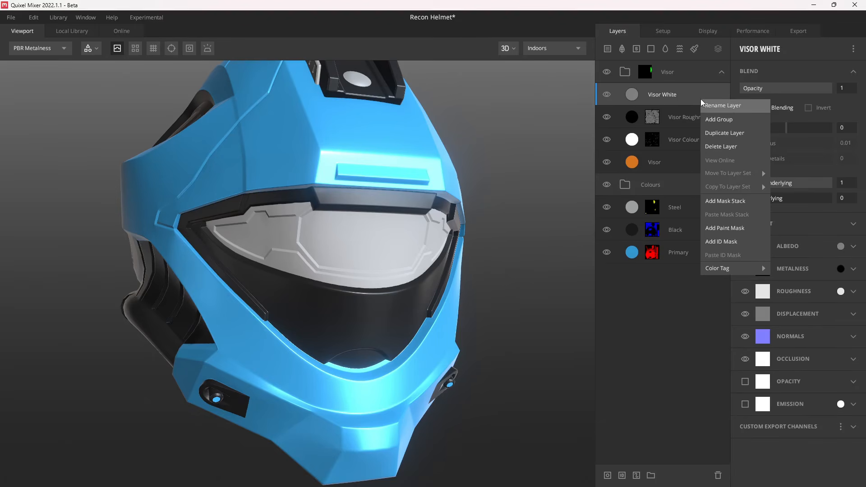
{"action": "left_click", "coordinate": [735, 202]}
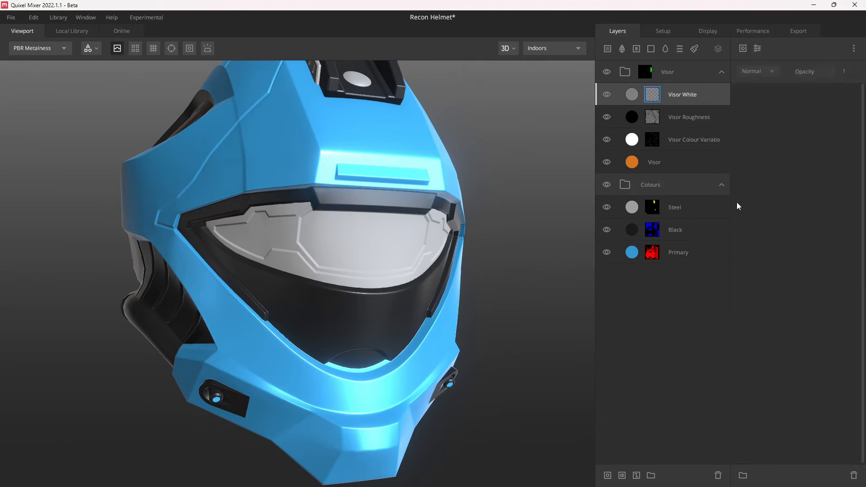
{"action": "left_click", "coordinate": [743, 49]}
{"action": "left_click", "coordinate": [769, 76]}
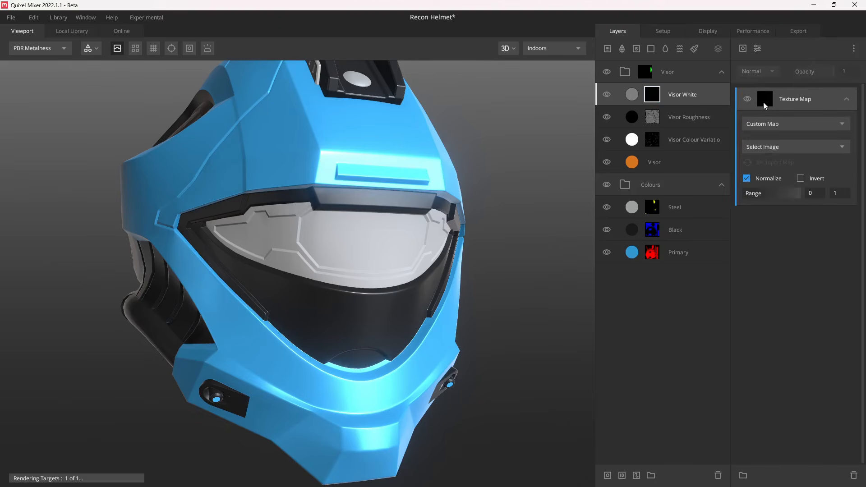
{"action": "left_click", "coordinate": [781, 123]}
{"action": "left_click", "coordinate": [800, 158]}
{"action": "left_click", "coordinate": [783, 145]}
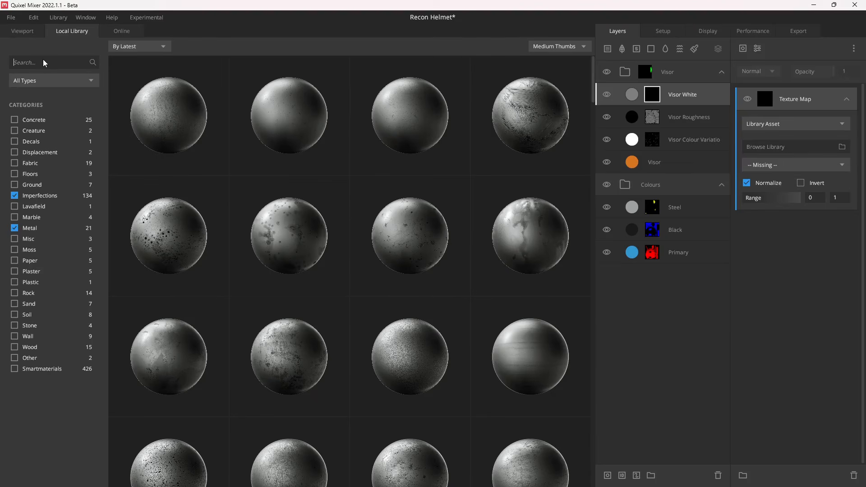
Search the local library for "scratched" and assign the Scratched Painted Metal asset to the texture map
{"action": "type", "text": "scratched"}
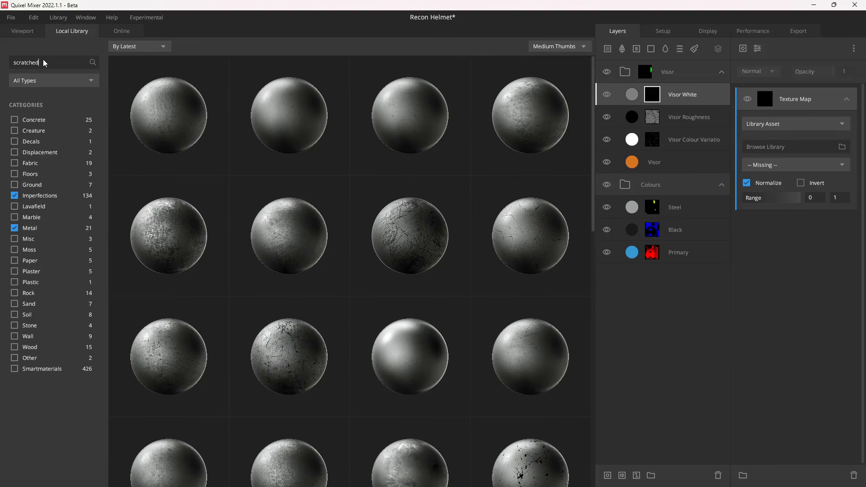
{"action": "scroll", "coordinate": [271, 133], "scroll_direction": "down", "scroll_amount": 5}
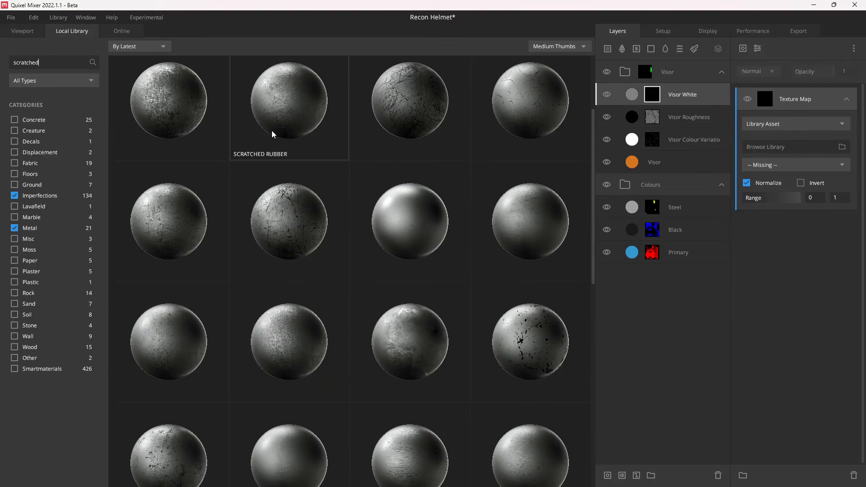
{"action": "scroll", "coordinate": [273, 139], "scroll_direction": "down", "scroll_amount": 1}
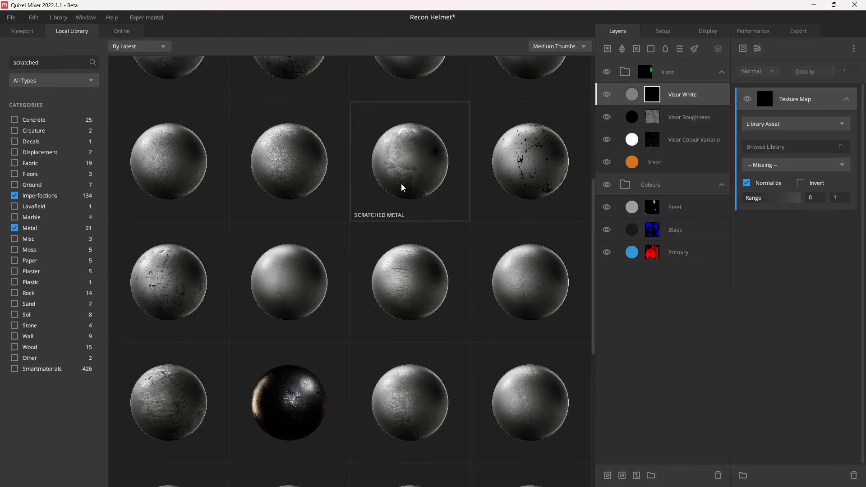
{"action": "scroll", "coordinate": [402, 183], "scroll_direction": "down", "scroll_amount": 1}
{"action": "scroll", "coordinate": [310, 206], "scroll_direction": "down", "scroll_amount": 3}
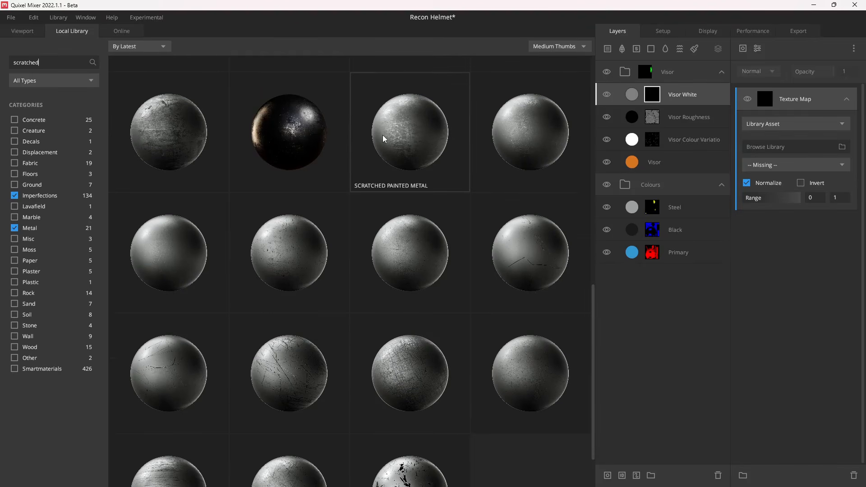
{"action": "scroll", "coordinate": [411, 153], "scroll_direction": "up", "scroll_amount": 1}
{"action": "left_click", "coordinate": [410, 175]}
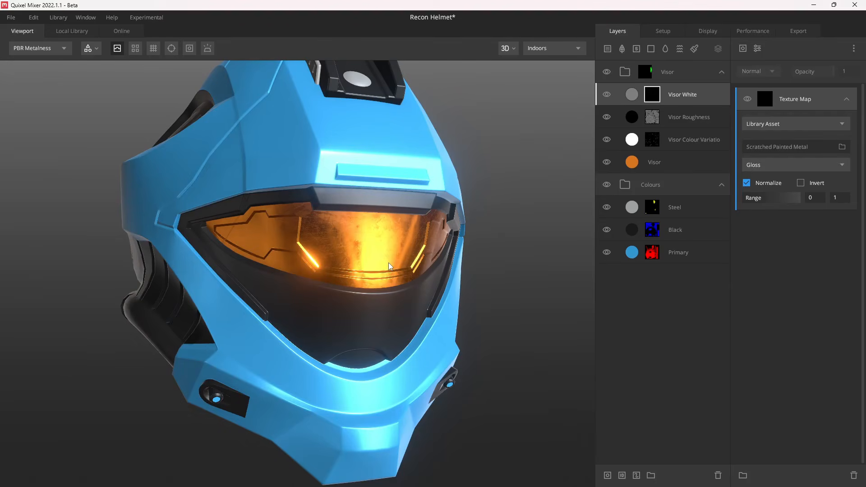
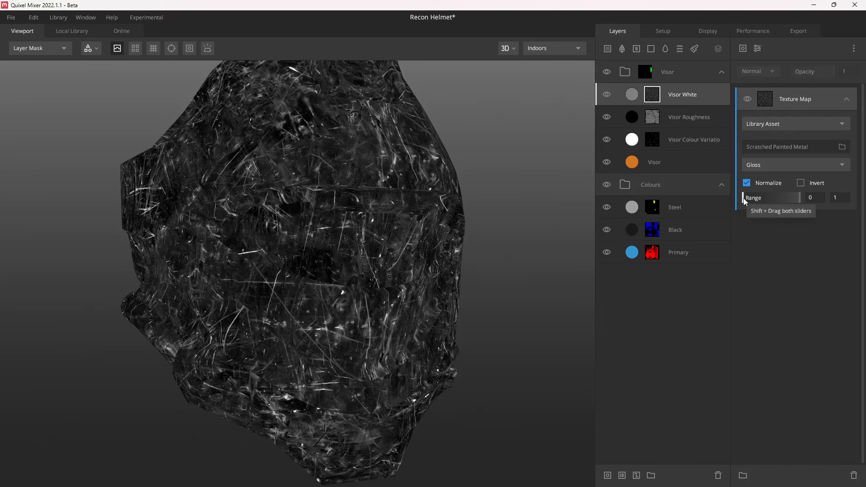
Set the texture map's range to 0.222–0.714 and clip a tiling Projection to it with 2 Y repetitions
{"action": "left_click_drag", "start_coordinate": [744, 198], "coordinate": [756, 202]}
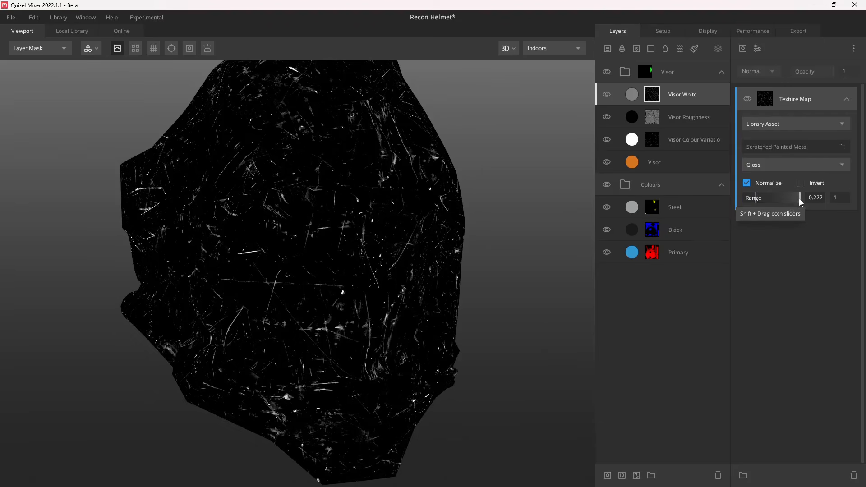
{"action": "left_click_drag", "start_coordinate": [799, 201], "coordinate": [783, 202]}
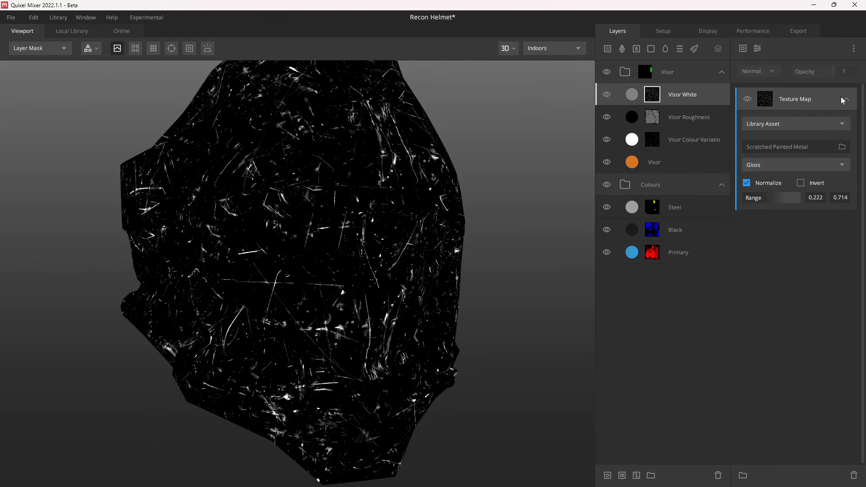
{"action": "left_click", "coordinate": [758, 48]}
{"action": "left_click", "coordinate": [762, 190]}
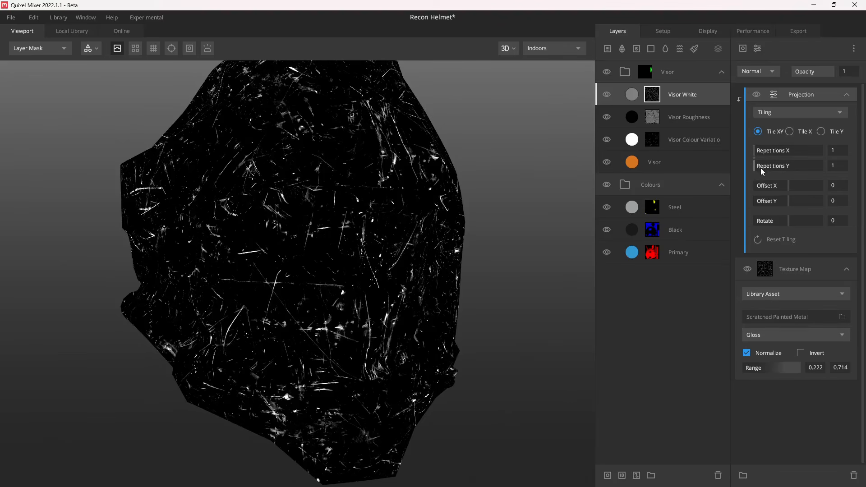
{"action": "left_click_drag", "start_coordinate": [756, 167], "coordinate": [759, 167]}
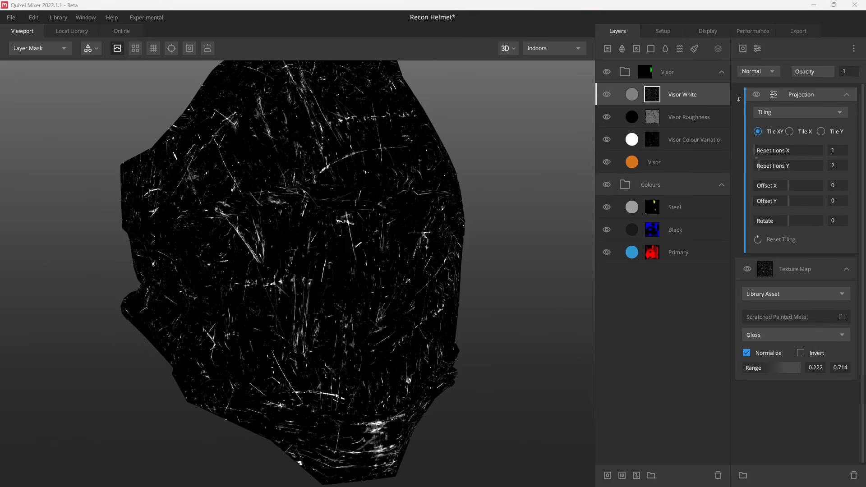
{"action": "left_click", "coordinate": [848, 95]}
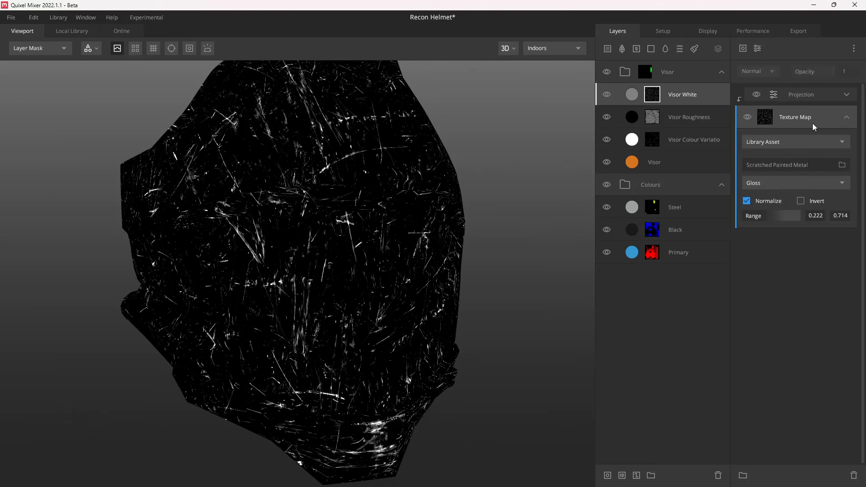
Duplicate the Scratched Painted Metal texture map, move the copy above the projection and set its blend mode to Max
{"action": "key", "text": "ctrl+d"}
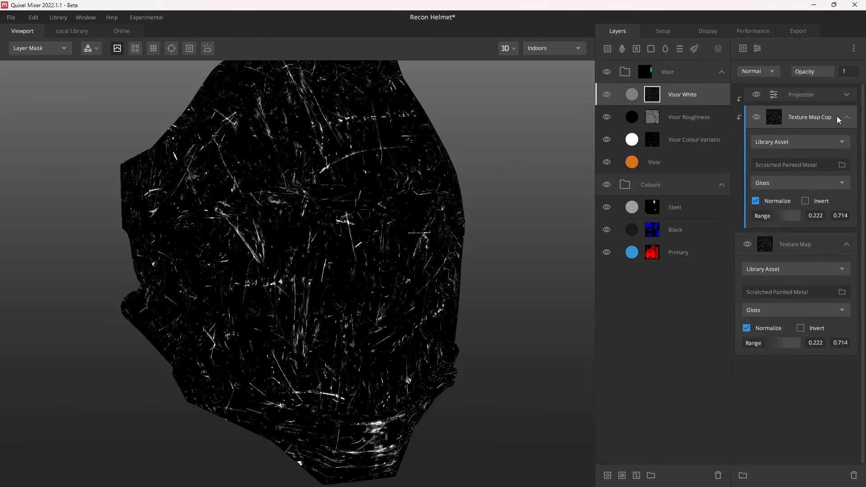
{"action": "left_click_drag", "start_coordinate": [797, 122], "coordinate": [798, 88]}
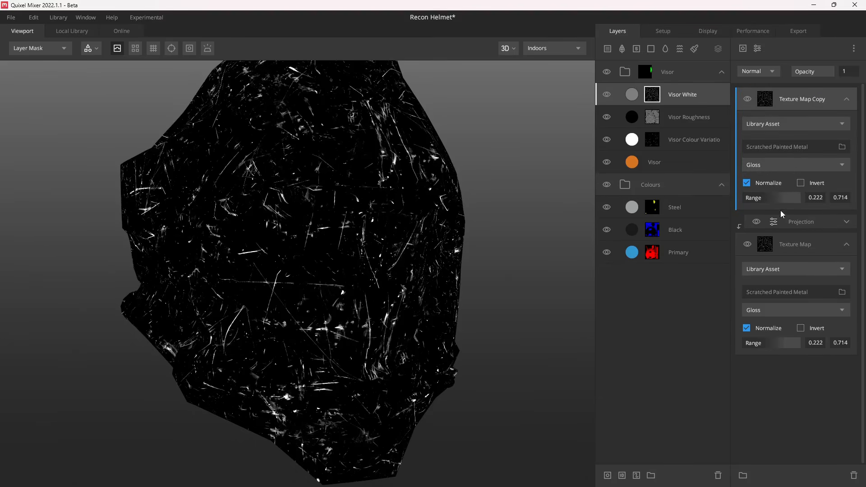
{"action": "left_click", "coordinate": [769, 72]}
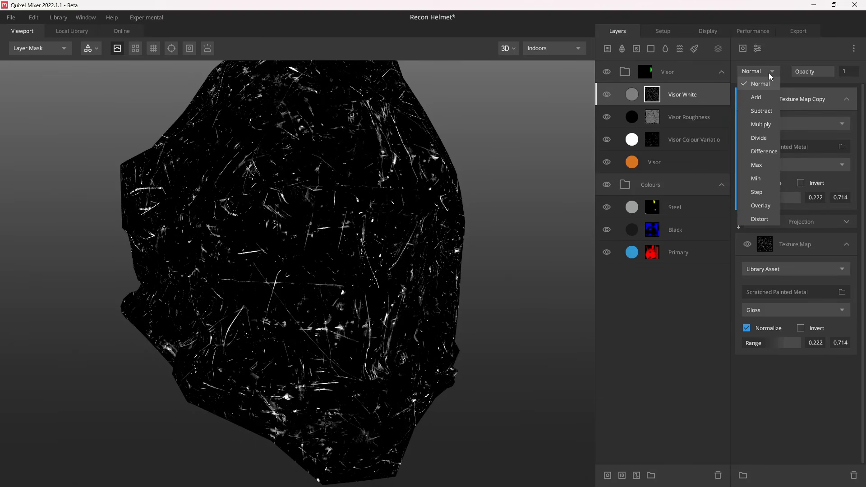
{"action": "left_click", "coordinate": [754, 165]}
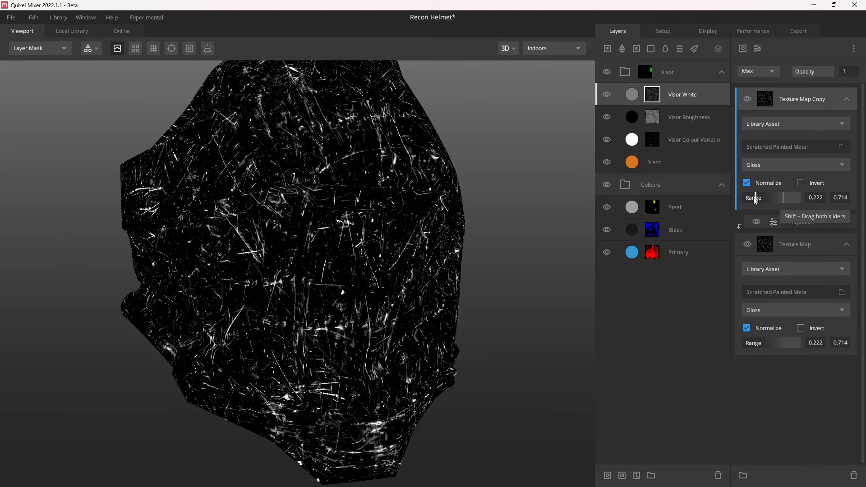
Set the copied texture map's range to 0.349–0.619 and compare the mask with and without the copy
{"action": "left_click_drag", "start_coordinate": [755, 198], "coordinate": [764, 201]}
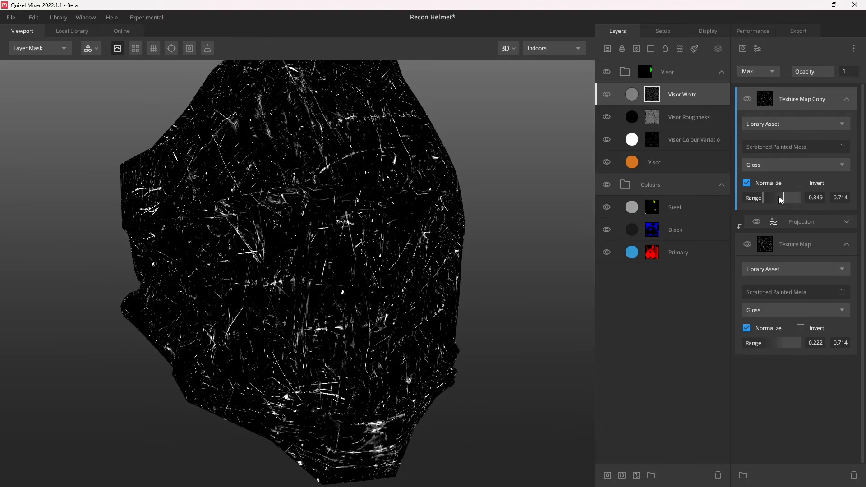
{"action": "left_click_drag", "start_coordinate": [780, 196], "coordinate": [778, 198]}
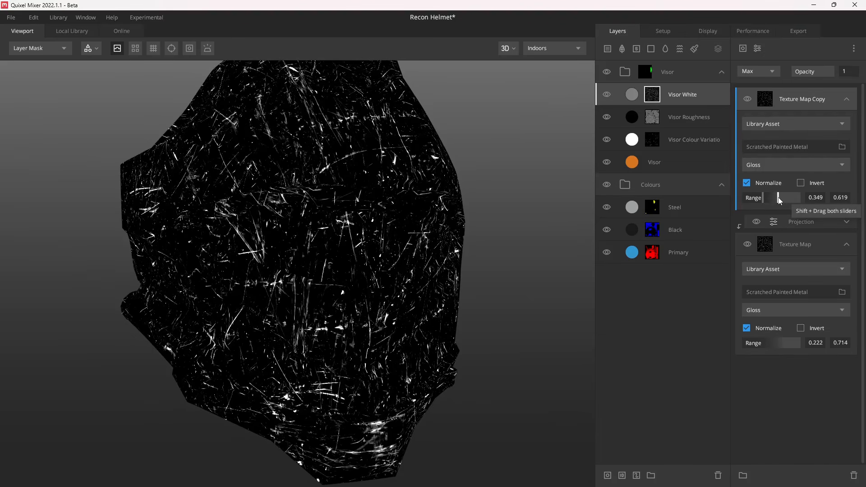
{"action": "left_click", "coordinate": [749, 100]}
{"action": "left_click", "coordinate": [749, 101]}
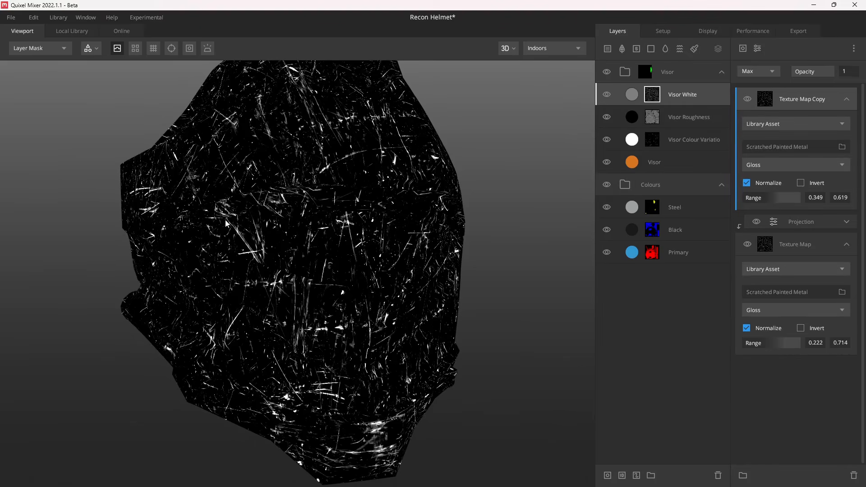
Add a Projection above the copied texture map and clip it to that map
{"action": "left_click", "coordinate": [758, 48]}
{"action": "left_click", "coordinate": [784, 196]}
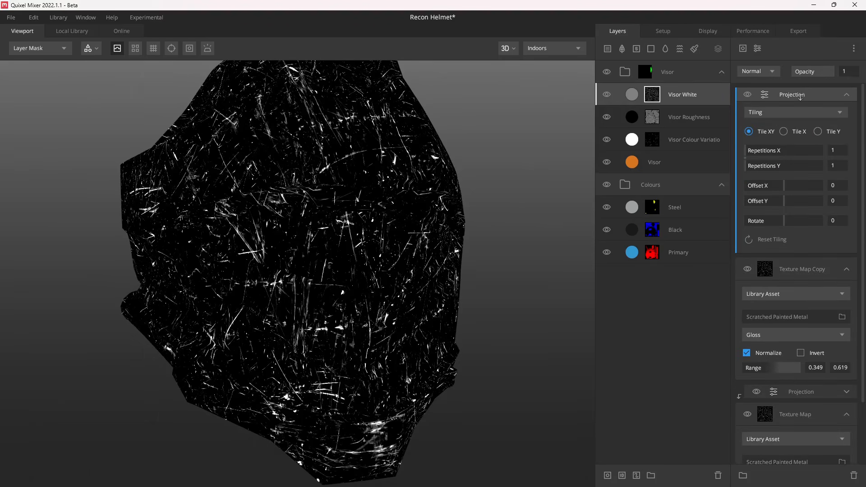
{"action": "left_click_drag", "start_coordinate": [802, 94], "coordinate": [811, 96]}
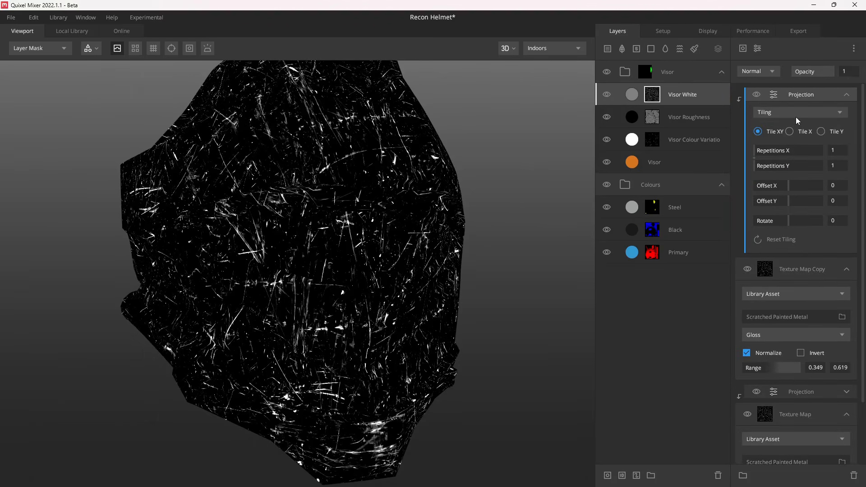
{"action": "left_click_drag", "start_coordinate": [799, 94], "coordinate": [791, 95]}
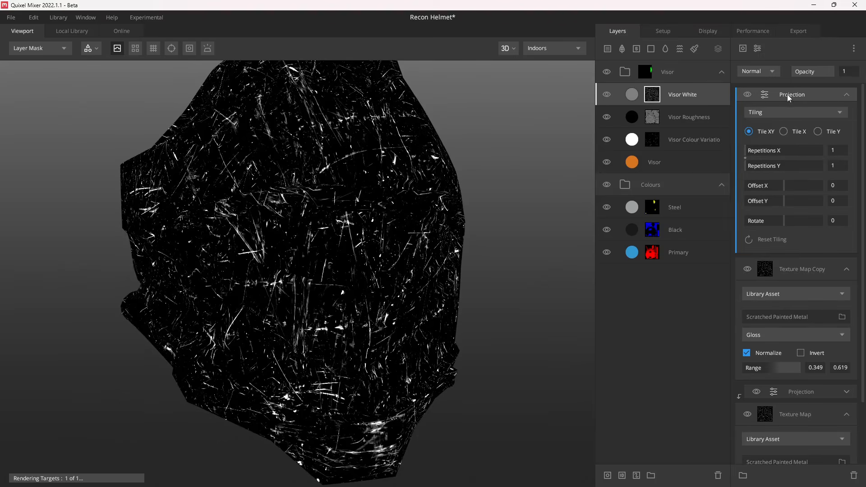
{"action": "left_click_drag", "start_coordinate": [786, 94], "coordinate": [796, 95]}
Switch the upper projection to Box Projection with tilt 15.77, radius 1, height influence 0 and scale 0.207, then check the visor's shaded look
{"action": "left_click", "coordinate": [780, 110]}
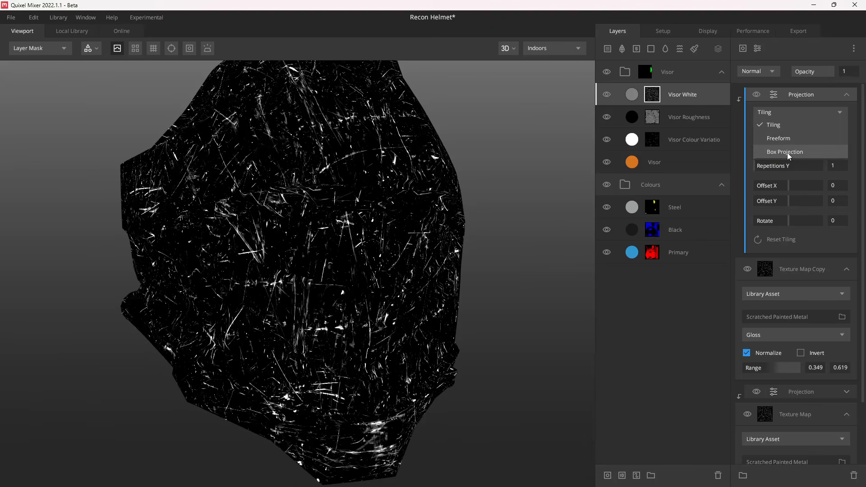
{"action": "left_click", "coordinate": [788, 152]}
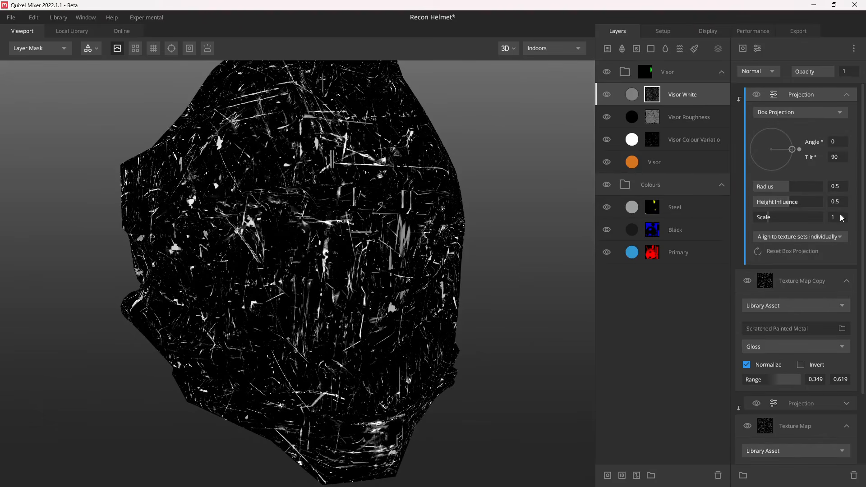
{"action": "left_click_drag", "start_coordinate": [802, 150], "coordinate": [776, 152]}
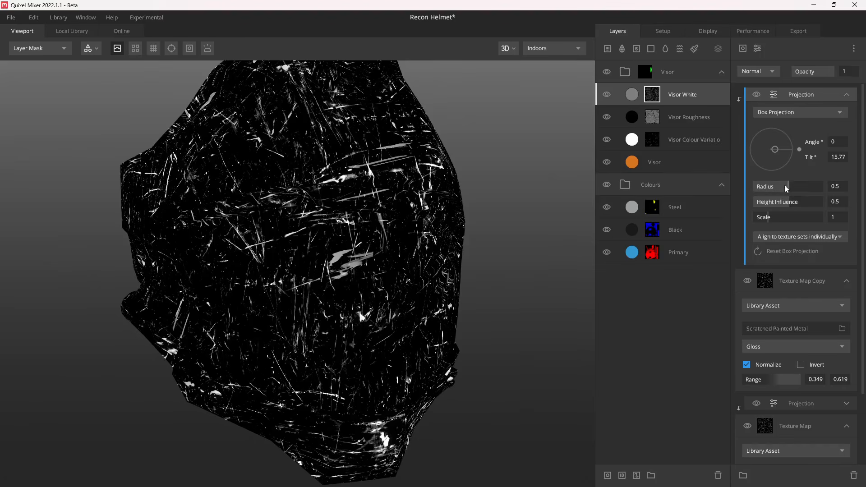
{"action": "mouse_move", "coordinate": [786, 189]}
{"action": "left_mouse_down"}
{"action": "mouse_move", "coordinate": [823, 195]}
{"action": "mouse_move", "coordinate": [751, 202]}
{"action": "left_mouse_up"}
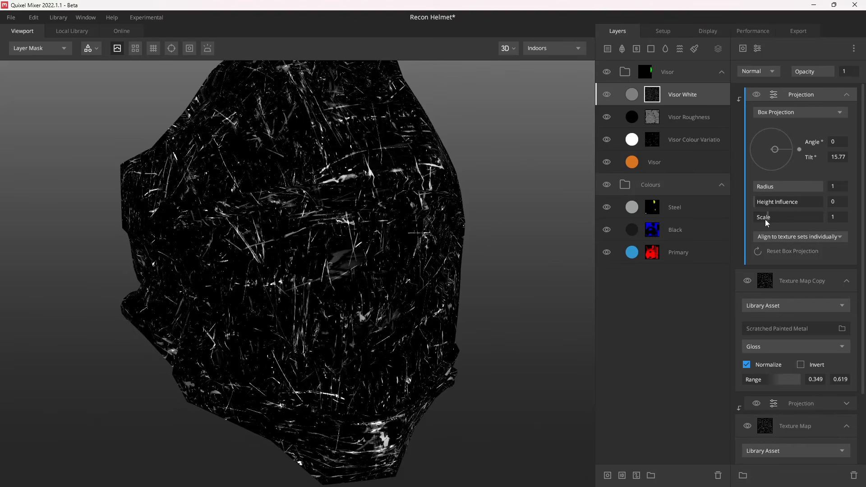
{"action": "left_click_drag", "start_coordinate": [766, 220], "coordinate": [757, 219]}
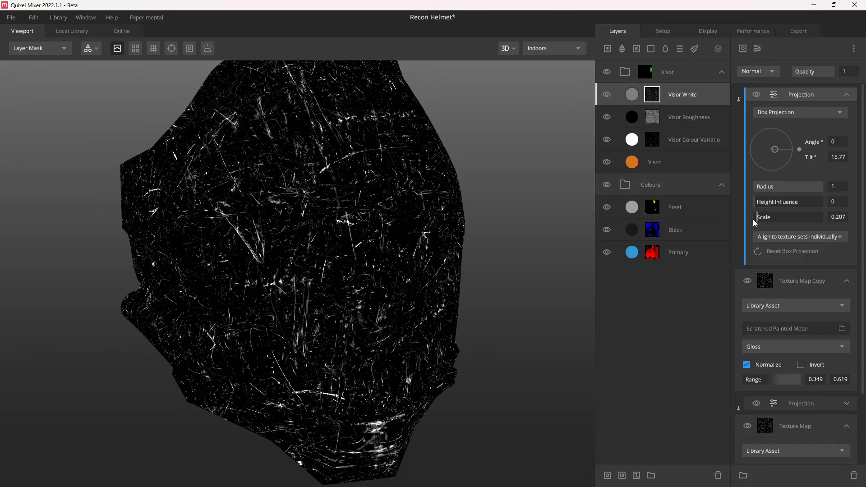
{"action": "left_click_drag", "start_coordinate": [381, 250], "coordinate": [338, 201]}
{"action": "key", "text": "m"}
{"action": "left_click_drag", "start_coordinate": [361, 285], "coordinate": [331, 239]}
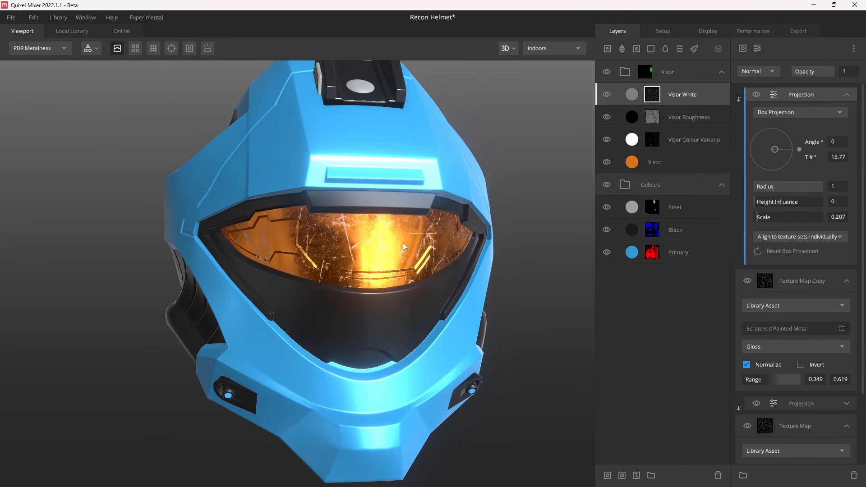
{"action": "left_click_drag", "start_coordinate": [401, 270], "coordinate": [325, 277]}
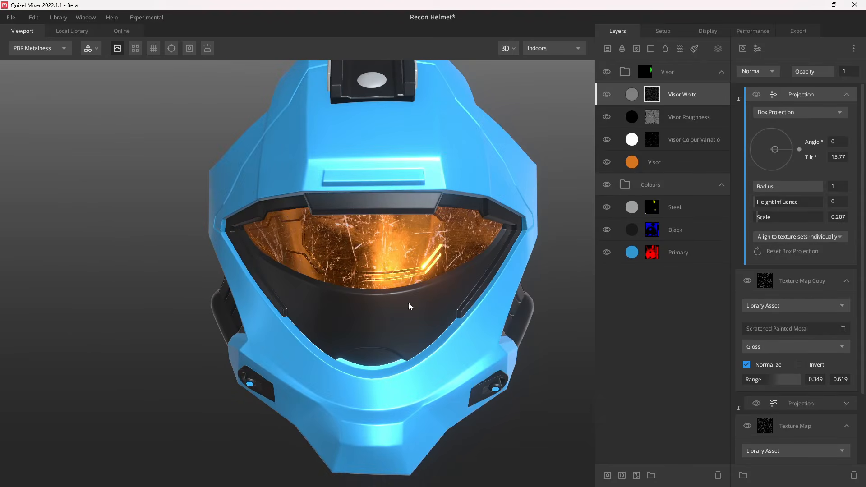
Collapse the settings of the projection and texture map components in the Visor White mask stack
{"action": "left_click", "coordinate": [634, 96]}
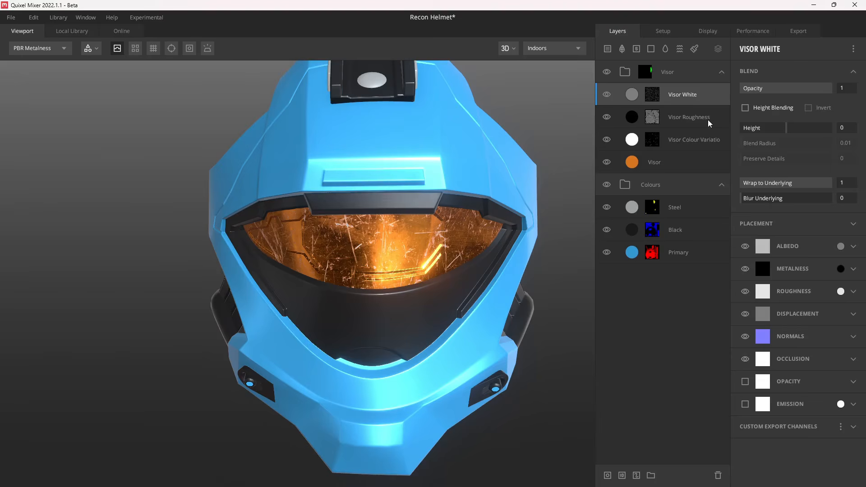
{"action": "left_click", "coordinate": [652, 96]}
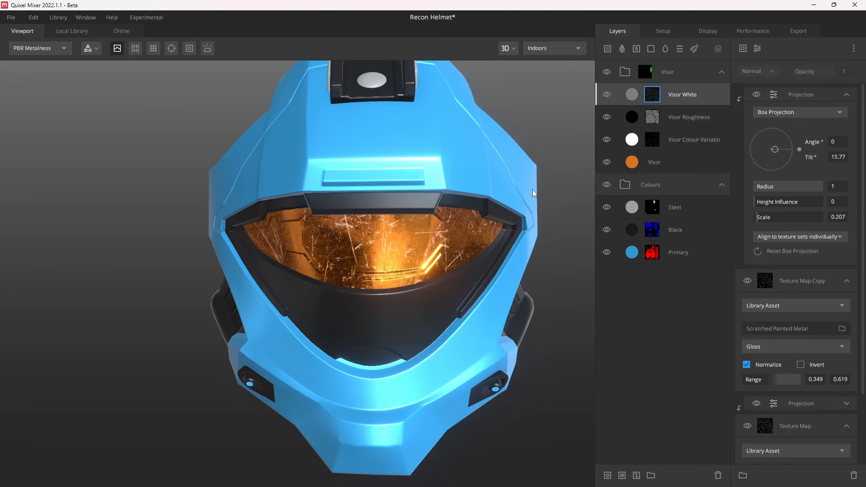
{"action": "left_click", "coordinate": [846, 95]}
{"action": "left_click", "coordinate": [847, 118]}
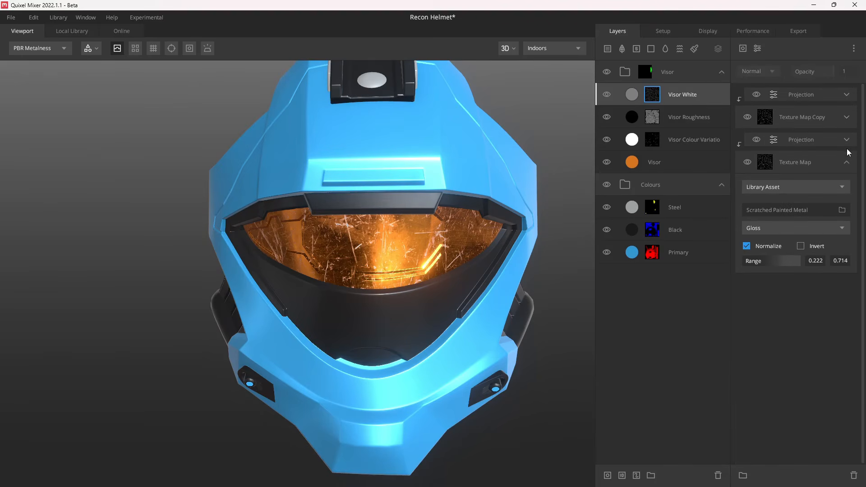
{"action": "left_click", "coordinate": [847, 161]}
{"action": "left_click", "coordinate": [802, 94]}
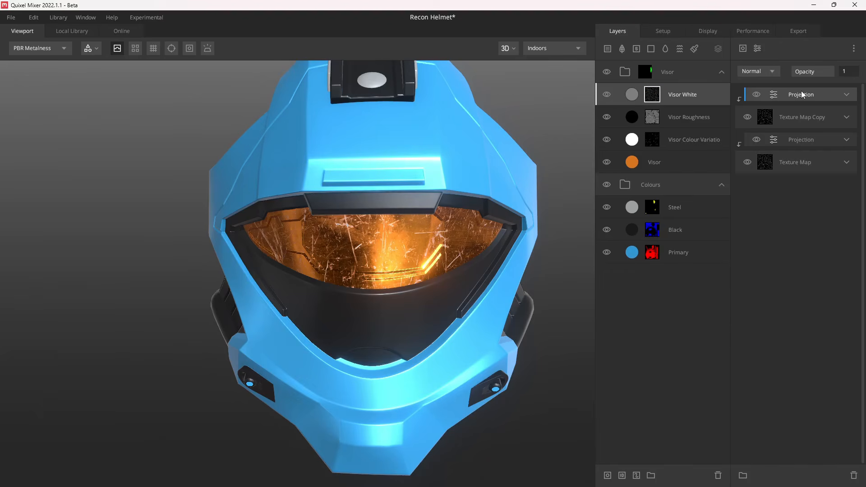
{"action": "left_click", "coordinate": [757, 48]}
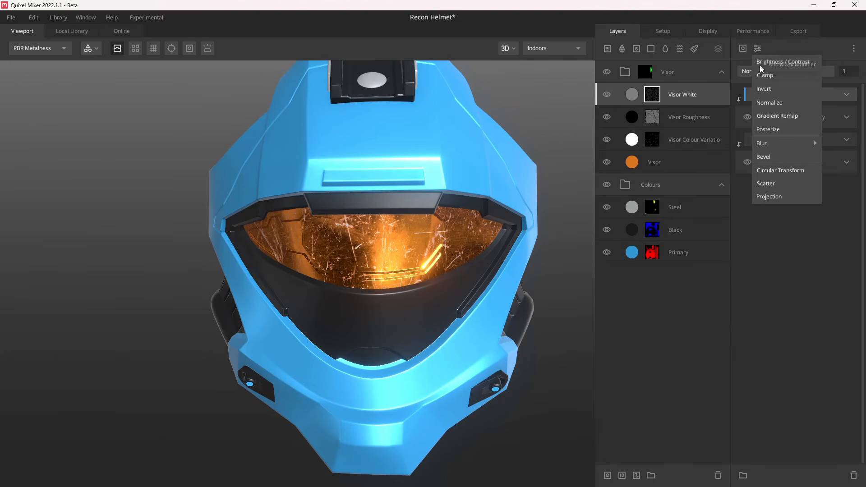
{"action": "left_click", "coordinate": [643, 94]}
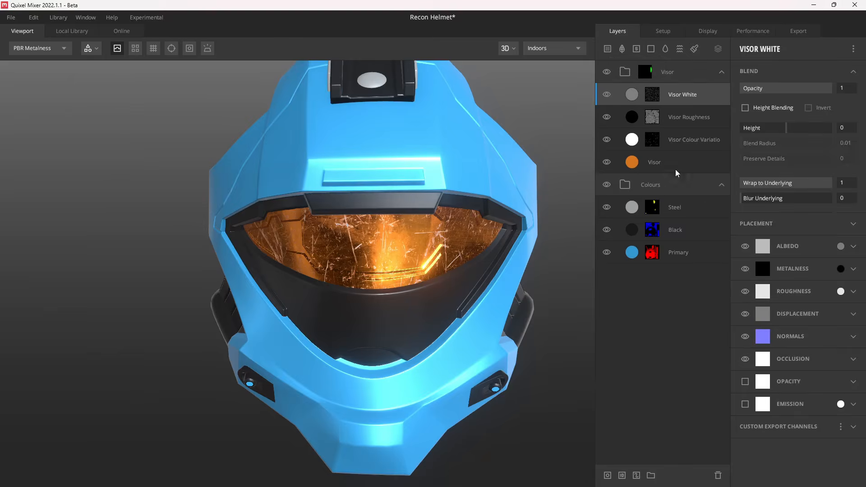
Set the Visor White layer's albedo colour to a lighter grey with a value of 73
{"action": "left_click_drag", "start_coordinate": [425, 269], "coordinate": [456, 263]}
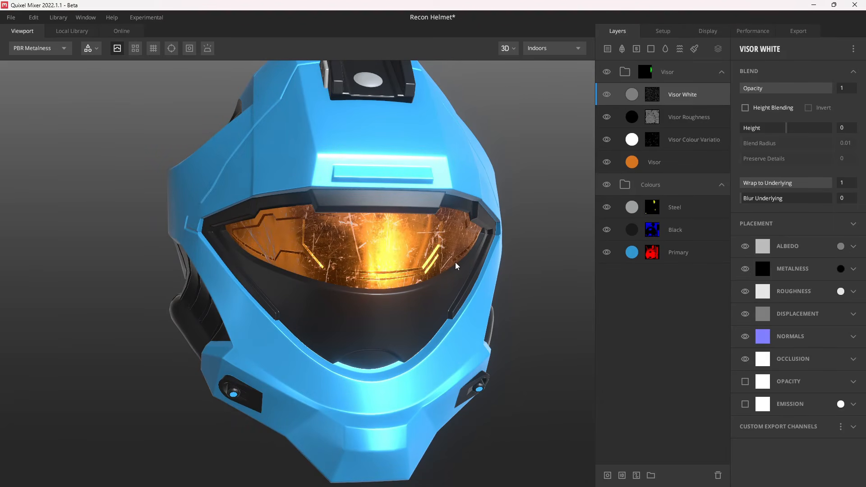
{"action": "left_click", "coordinate": [839, 246]}
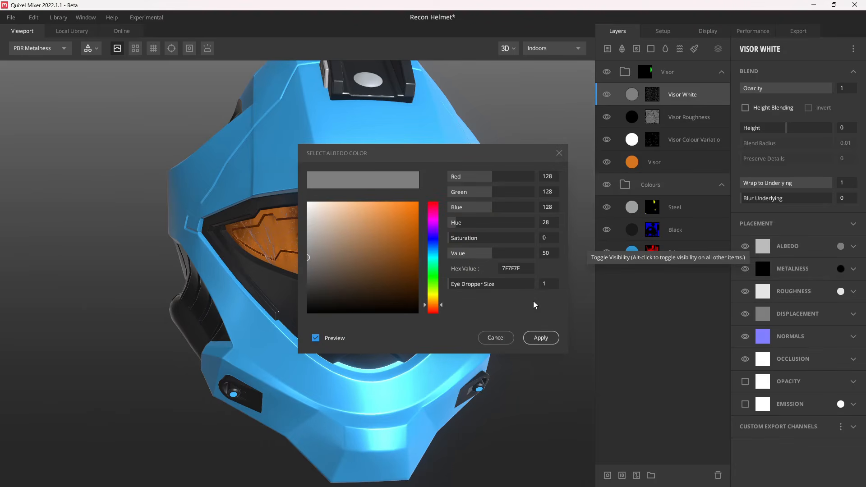
{"action": "left_click", "coordinate": [551, 255]}
{"action": "type", "text": "73"}
{"action": "key", "text": "Return"}
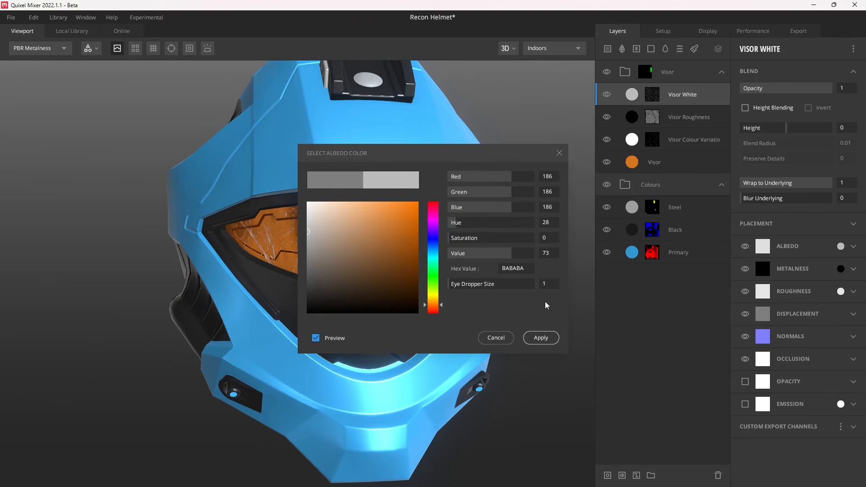
{"action": "left_click", "coordinate": [541, 337]}
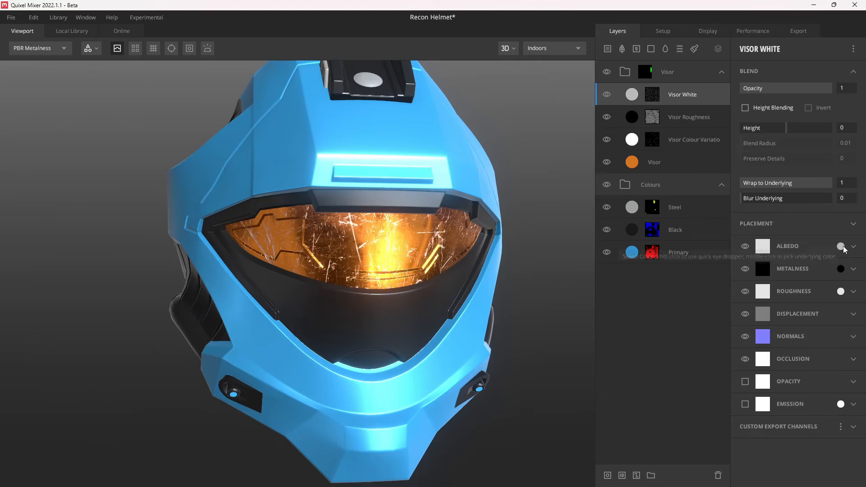
Set the Visor White albedo blend mode to Add with 0.1 opacity and compare the visor's albedo and shaded views
{"action": "left_click", "coordinate": [854, 247]}
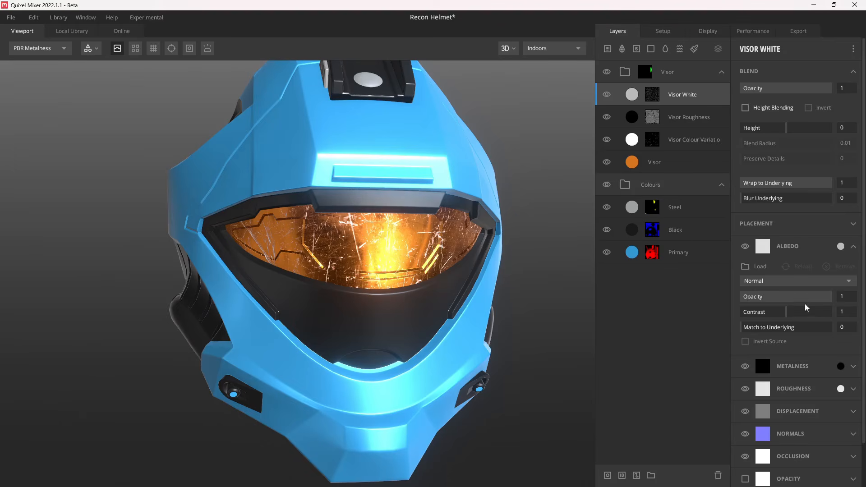
{"action": "left_click", "coordinate": [783, 282]}
{"action": "left_click", "coordinate": [770, 309]}
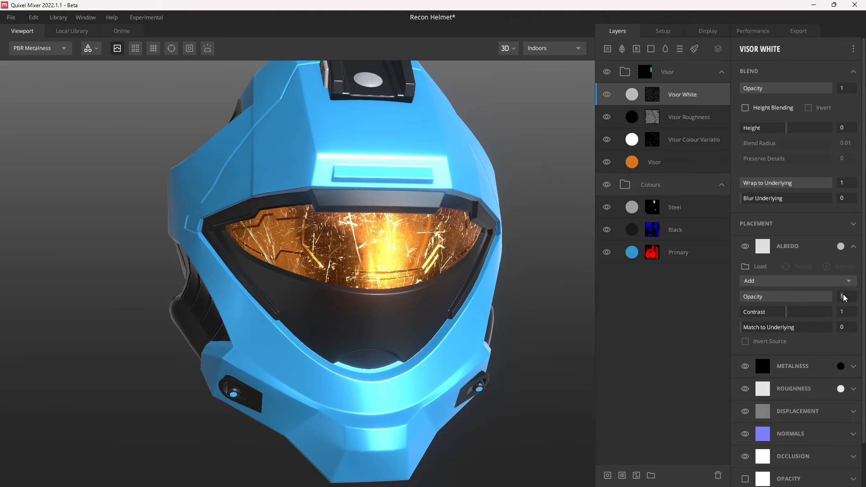
{"action": "key", "text": "Return"}
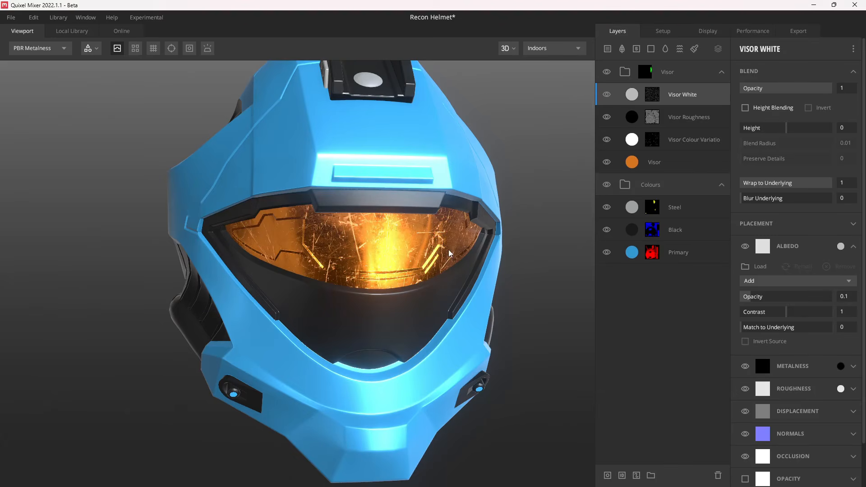
{"action": "scroll", "coordinate": [449, 250], "scroll_direction": "up", "scroll_amount": 3}
{"action": "left_click_drag", "start_coordinate": [367, 236], "coordinate": [533, 255]}
{"action": "key", "text": "2"}
{"action": "key", "text": "1"}
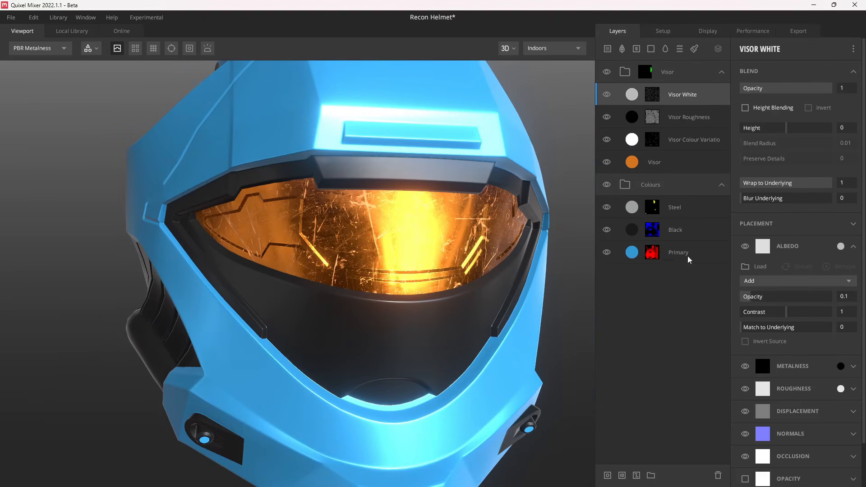
{"action": "left_click", "coordinate": [853, 247]}
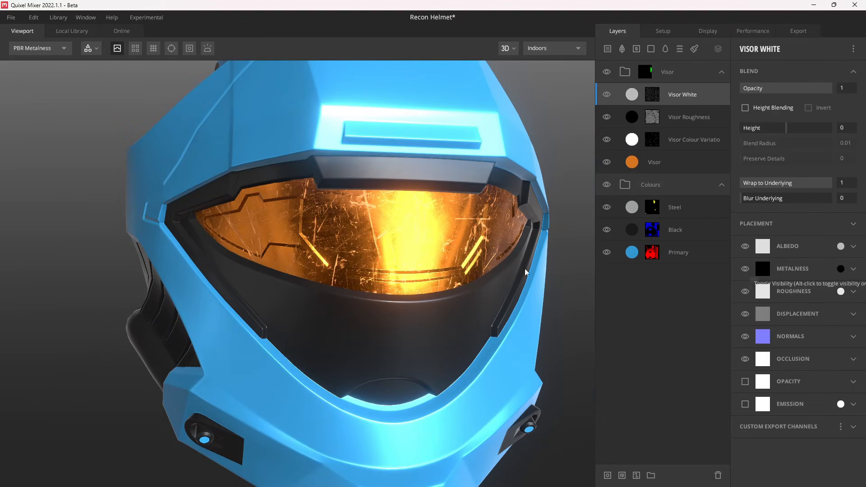
Check the visor's metalness channel and set the Visor White layer's roughness colour to black (000000)
{"action": "key", "text": "3"}
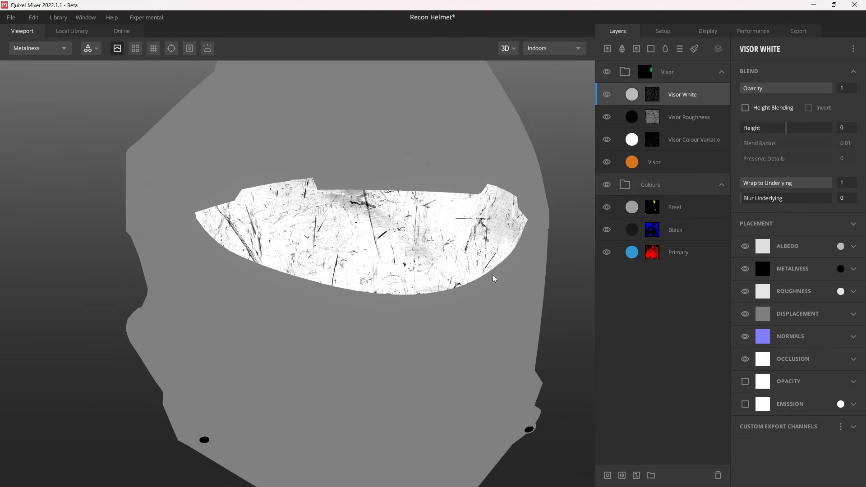
{"action": "key", "text": "1"}
{"action": "left_click", "coordinate": [841, 291]}
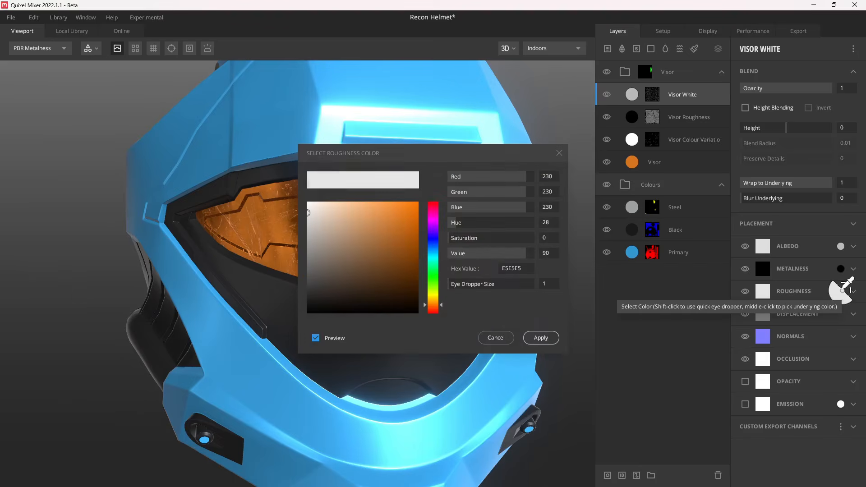
{"action": "left_click_drag", "start_coordinate": [327, 273], "coordinate": [291, 339]}
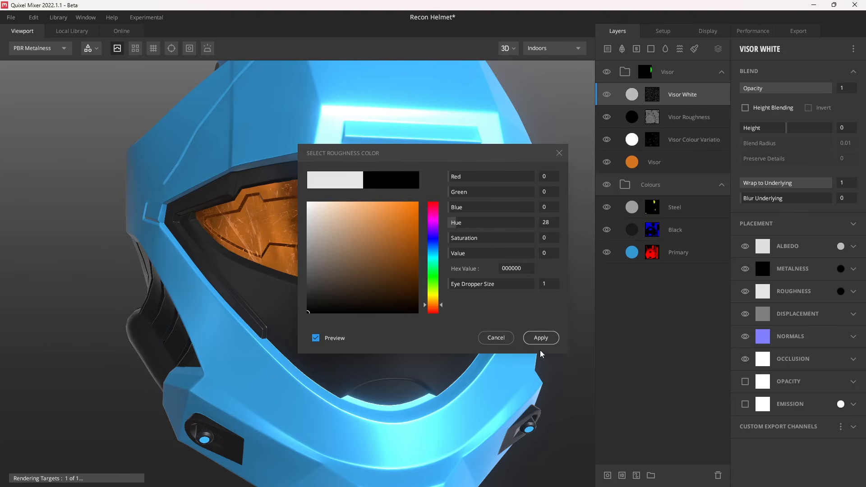
{"action": "left_click", "coordinate": [541, 339]}
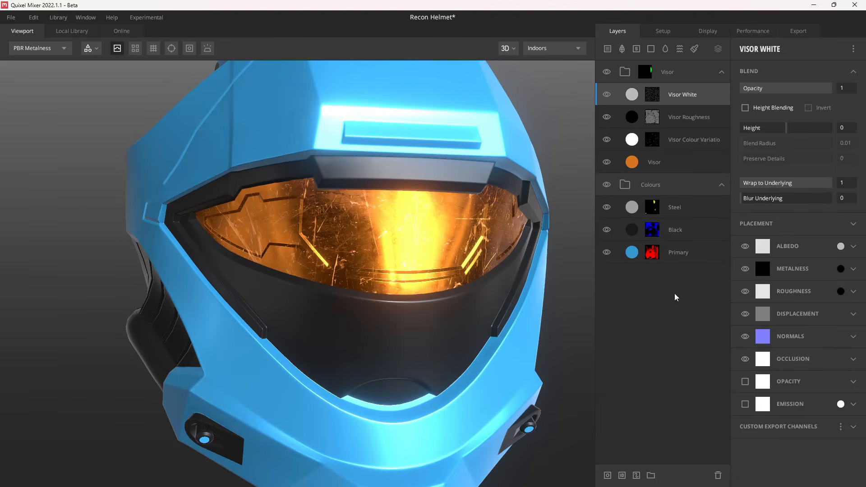
Inspect the visor scratches in the albedo, metalness and roughness channels and from the side in the shaded view
{"action": "key", "text": "2"}
{"action": "key", "text": "3"}
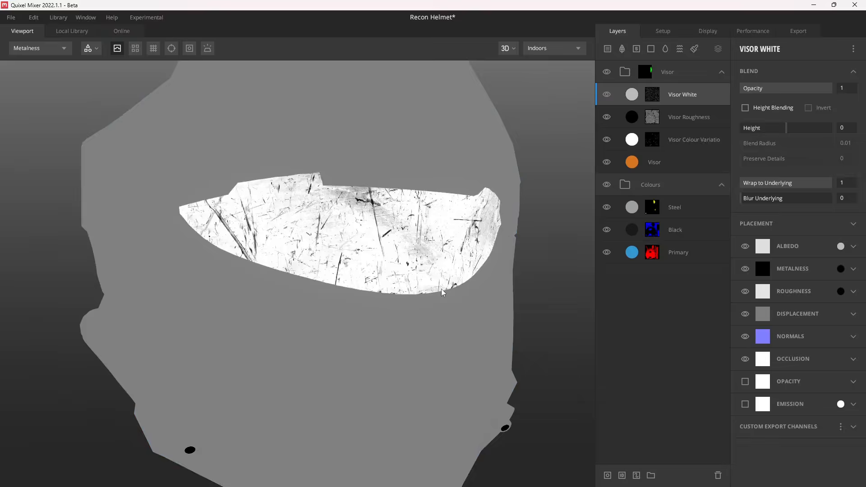
{"action": "key", "text": "4"}
{"action": "key", "text": "3"}
{"action": "key", "text": "4"}
{"action": "key", "text": "1"}
{"action": "left_click_drag", "start_coordinate": [450, 285], "coordinate": [482, 283]}
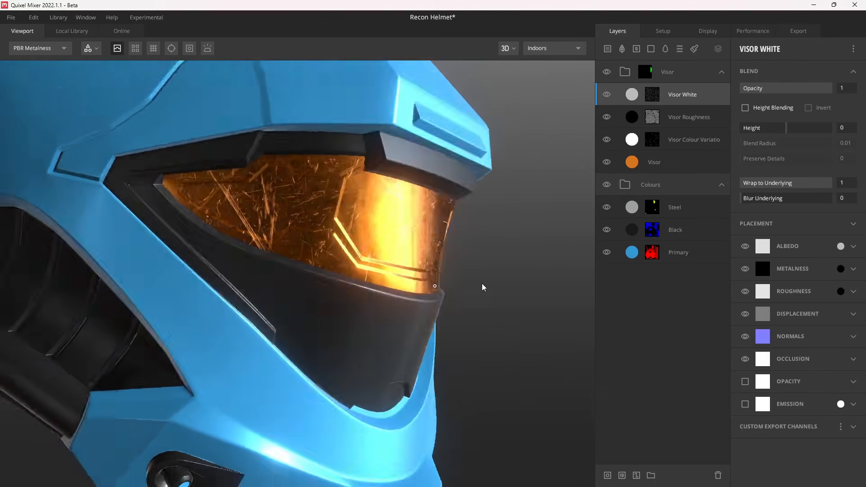
Review the Visor White layer's roughness colour and blend settings and examine the scratches on the shaded visor
{"action": "left_click", "coordinate": [853, 291]}
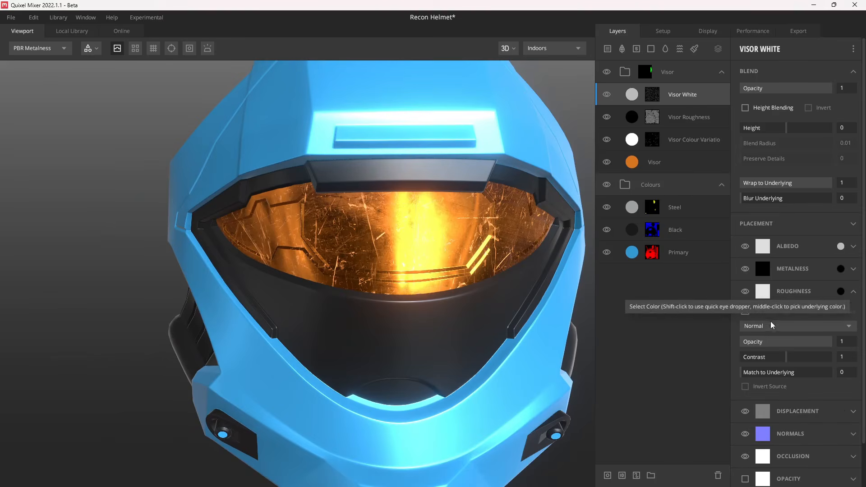
{"action": "left_click", "coordinate": [840, 292]}
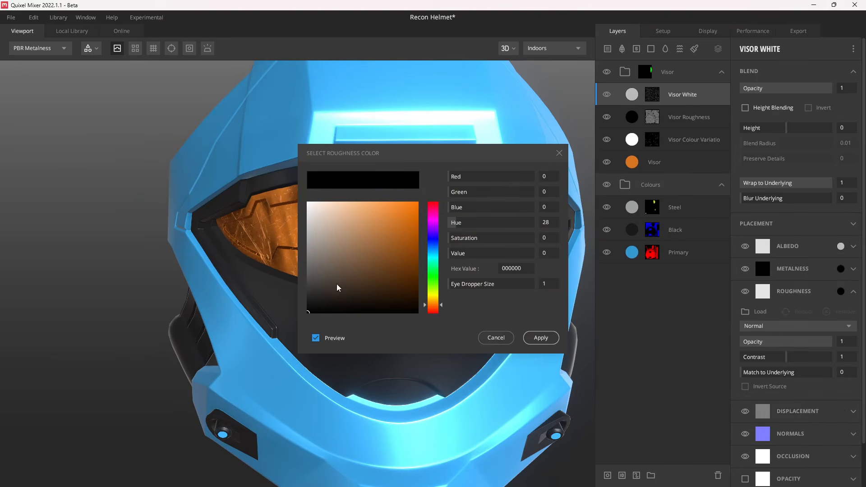
{"action": "left_click", "coordinate": [541, 338]}
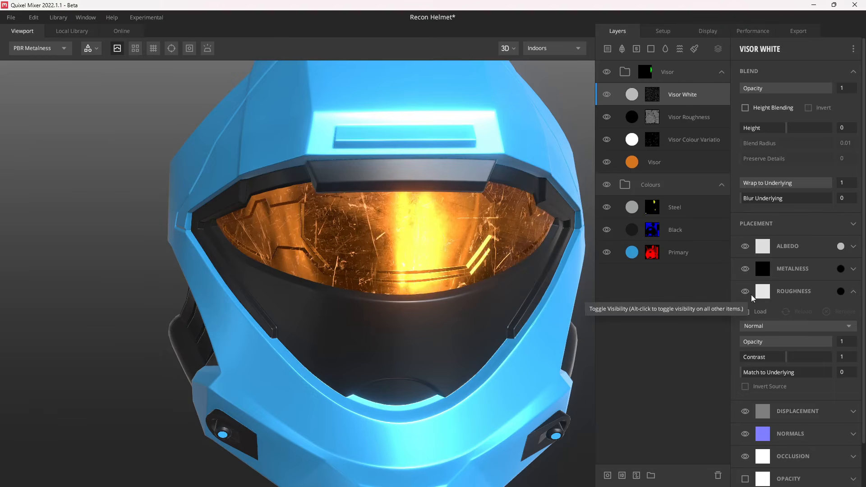
{"action": "left_click_drag", "start_coordinate": [414, 288], "coordinate": [401, 286]}
{"action": "key", "text": "c"}
{"action": "key", "text": "c"}
{"action": "key", "text": "m"}
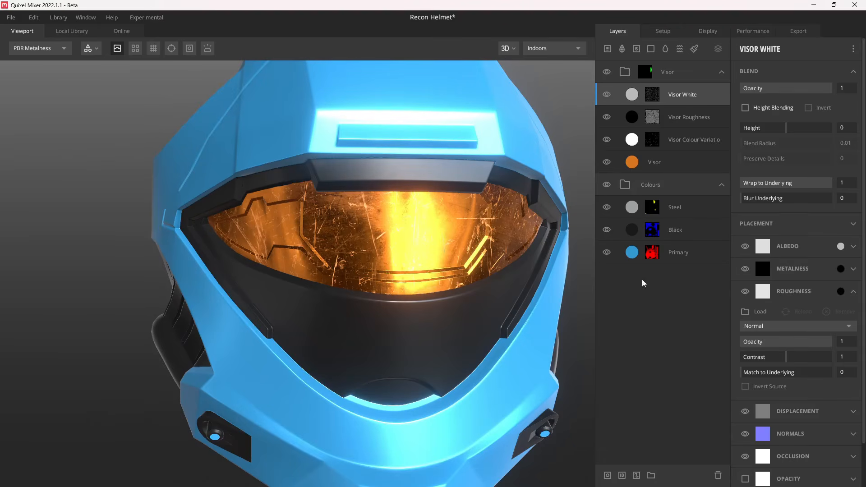
{"action": "left_click", "coordinate": [853, 292]}
{"action": "left_click_drag", "start_coordinate": [375, 266], "coordinate": [396, 241]}
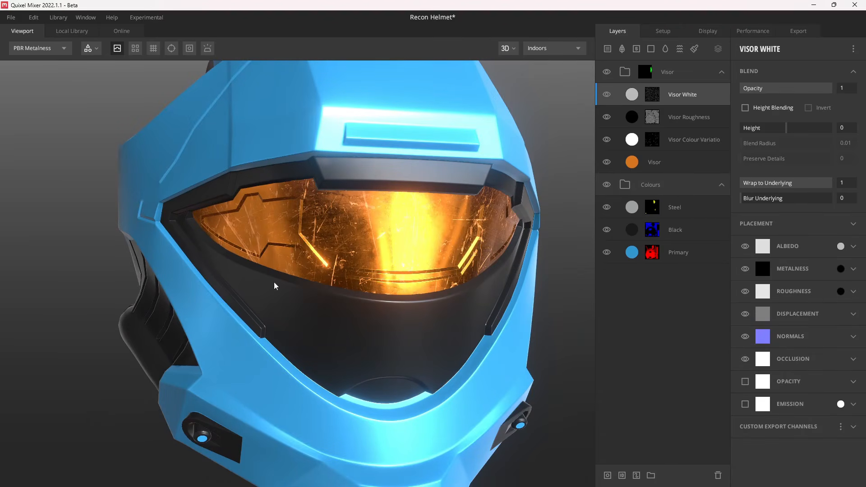
Add a Brightness/Contrast modifier to the Visor White layer's mask and set its contrast to 2.32
{"action": "key", "text": "m"}
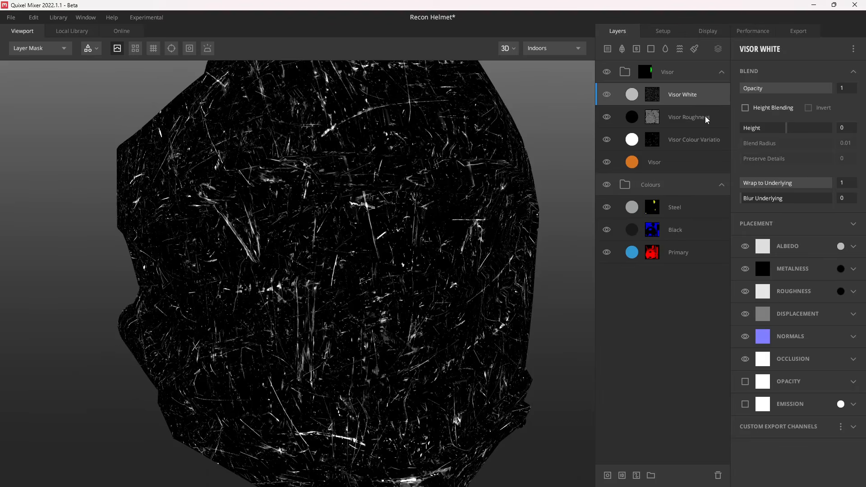
{"action": "left_click", "coordinate": [654, 97]}
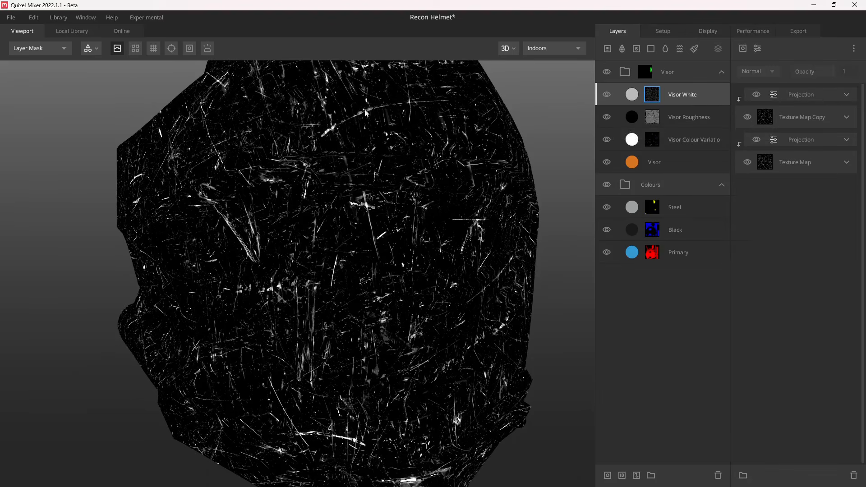
{"action": "left_click", "coordinate": [759, 49]}
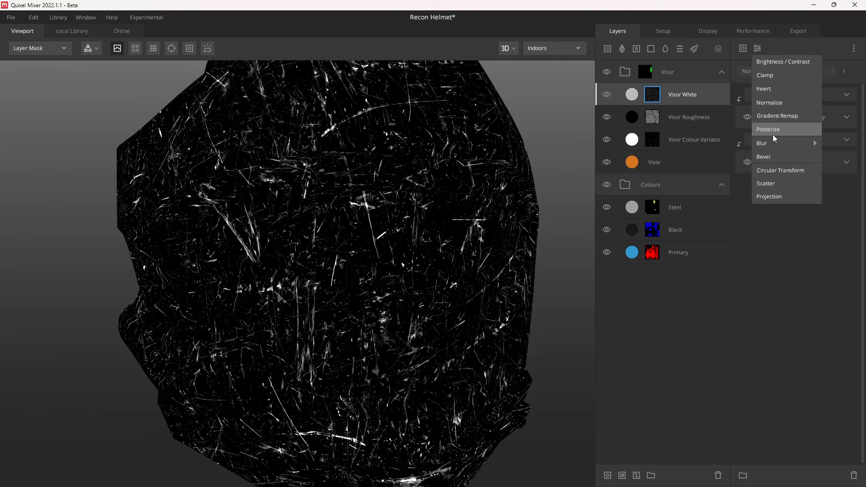
{"action": "left_click", "coordinate": [786, 62]}
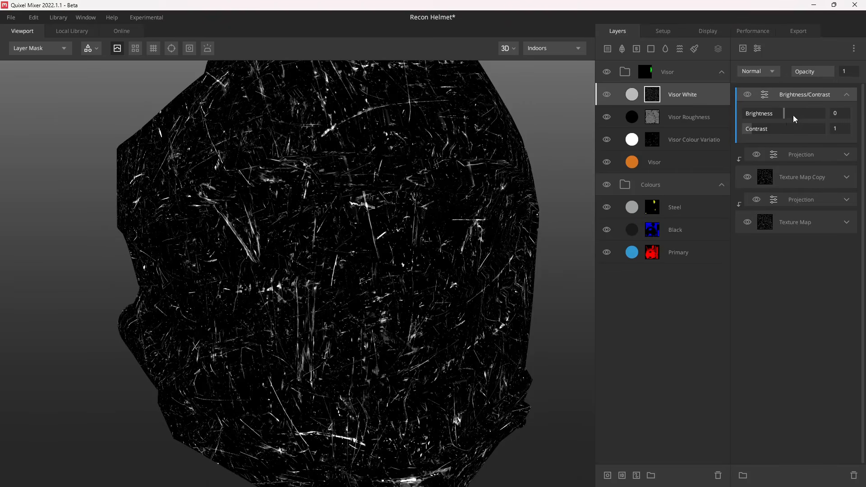
{"action": "mouse_move", "coordinate": [754, 127]}
{"action": "left_mouse_down"}
{"action": "mouse_move", "coordinate": [769, 129]}
{"action": "mouse_move", "coordinate": [763, 132]}
{"action": "left_mouse_up"}
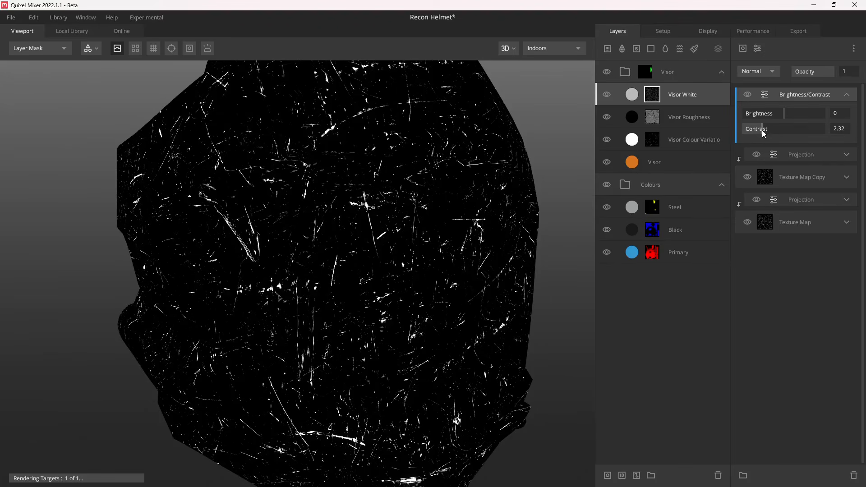
Compare the Visor White mask with and without the Brightness/Contrast modifier and inspect the scratches on the shaded visor
{"action": "left_click", "coordinate": [747, 95]}
{"action": "left_click", "coordinate": [747, 95]}
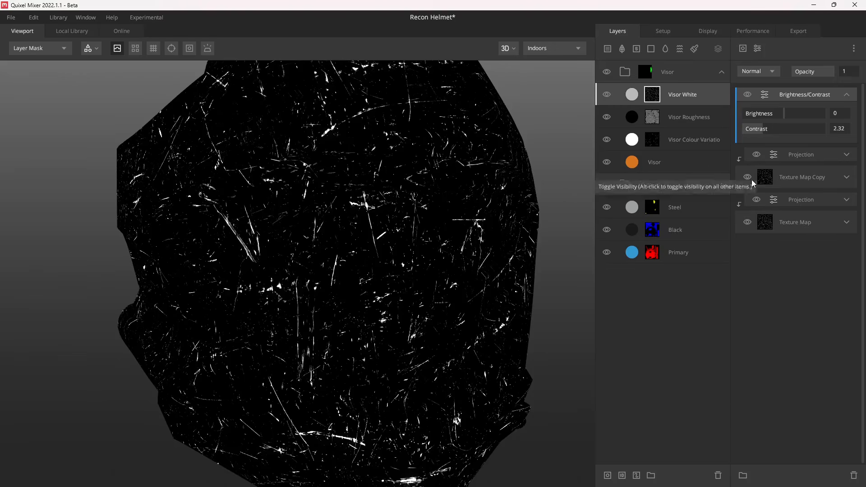
{"action": "key", "text": "m"}
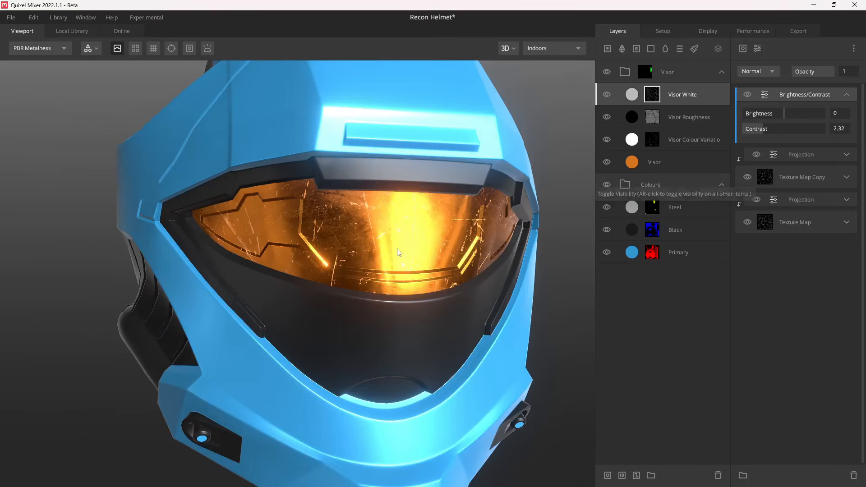
{"action": "left_click_drag", "start_coordinate": [398, 253], "coordinate": [401, 224]}
{"action": "left_click_drag", "start_coordinate": [426, 255], "coordinate": [431, 256]}
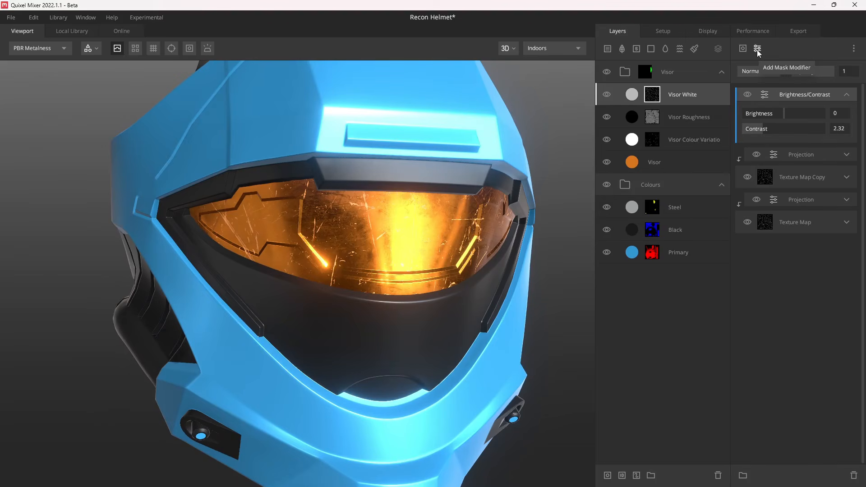
Add a Texture Map component to the Visor White mask, set its source to Library Asset and browse the library
{"action": "left_click", "coordinate": [744, 48]}
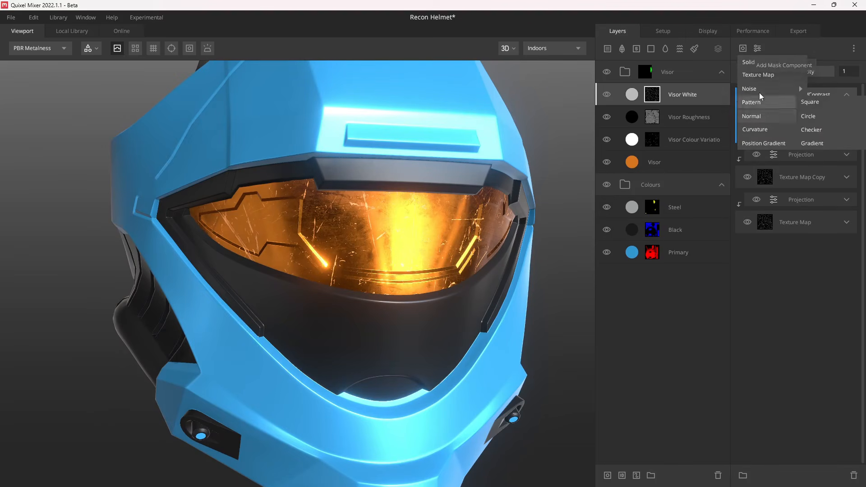
{"action": "left_click", "coordinate": [761, 75]}
{"action": "left_click", "coordinate": [773, 118]}
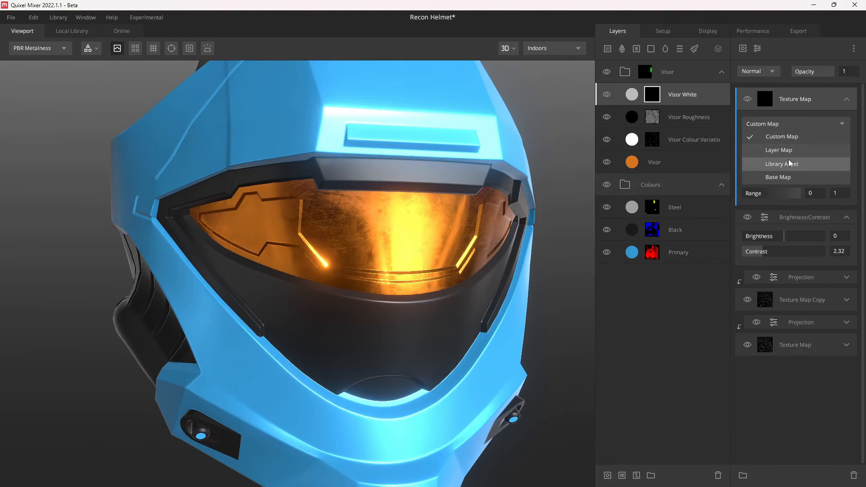
{"action": "left_click", "coordinate": [788, 160]}
{"action": "left_click", "coordinate": [788, 147]}
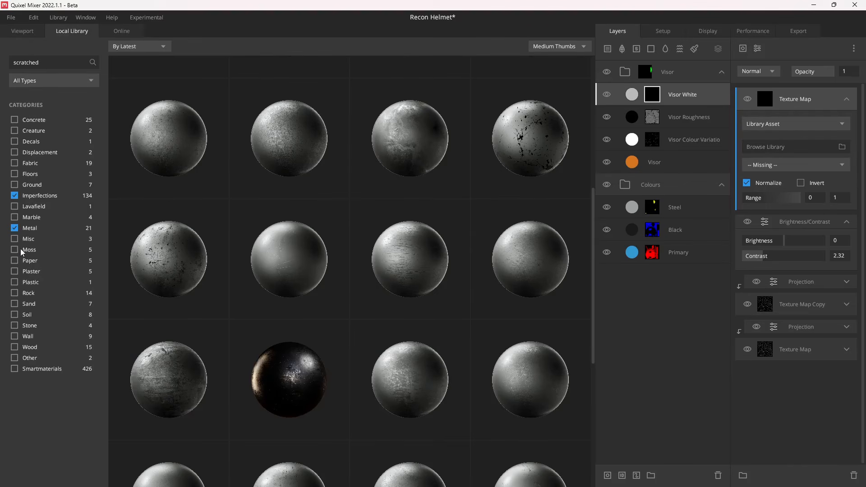
Limit the library to the Imperfections category, search for "grunge" and look through the grunge textures for the mask
{"action": "left_click", "coordinate": [14, 228]}
{"action": "type", "text": "grunge"}
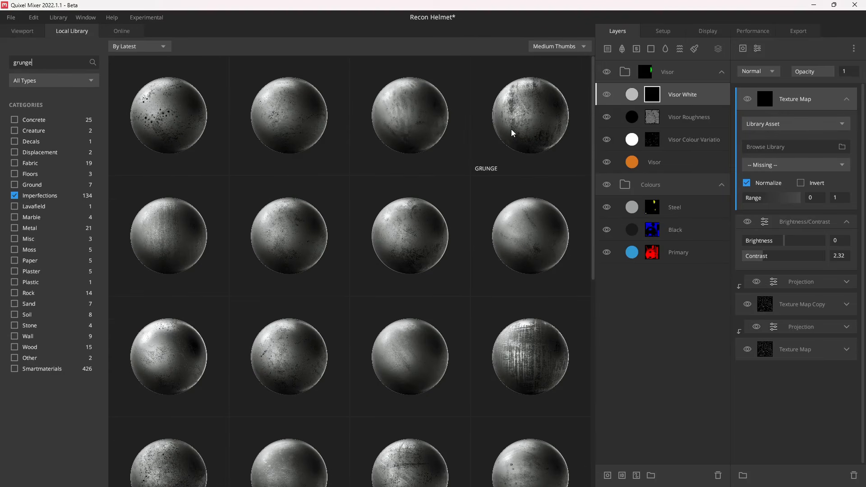
{"action": "scroll", "coordinate": [255, 346], "scroll_direction": "down", "scroll_amount": 3}
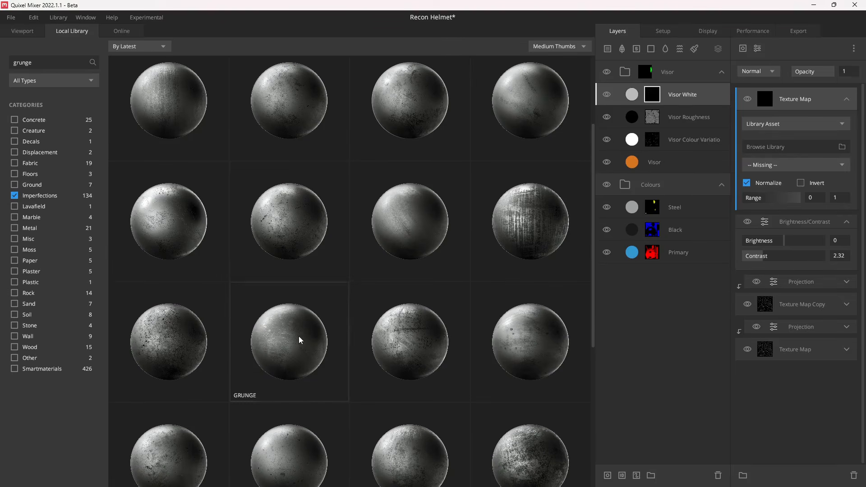
{"action": "scroll", "coordinate": [410, 345], "scroll_direction": "down", "scroll_amount": 2}
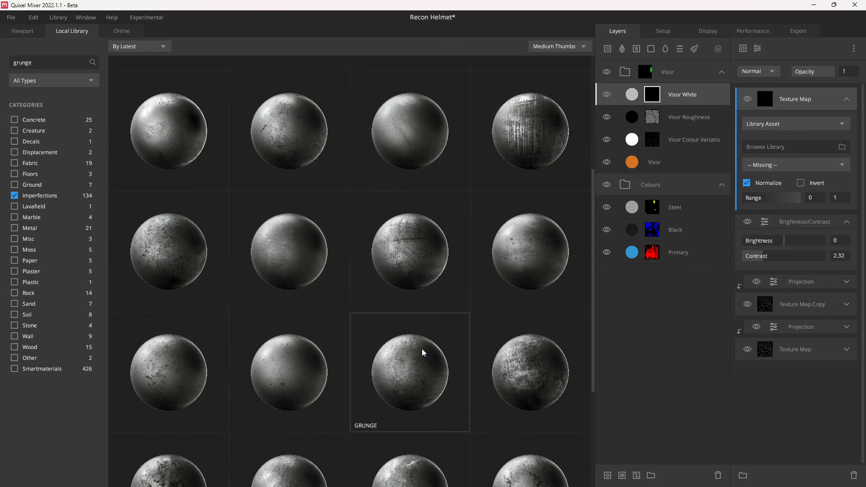
Assign a Grunge library asset to the top texture map of the Visor White mask and set its blend mode to Multiply
{"action": "scroll", "coordinate": [421, 349], "scroll_direction": "down", "scroll_amount": 2}
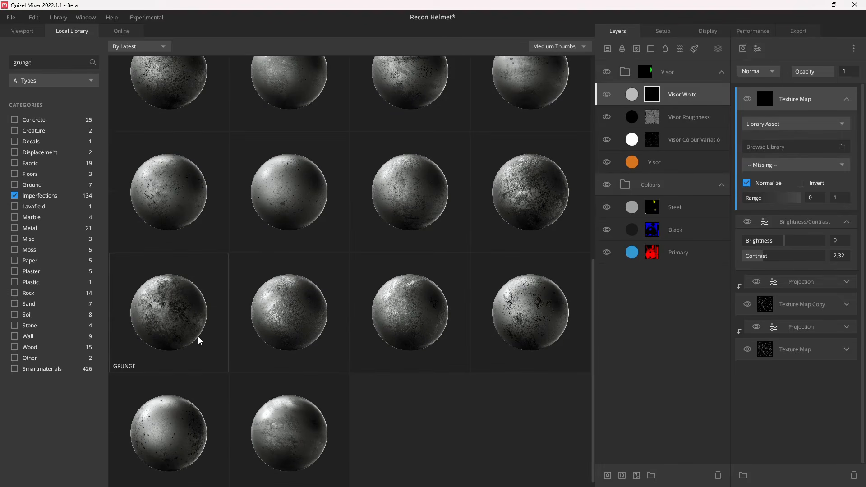
{"action": "left_click", "coordinate": [183, 310]}
{"action": "left_click_drag", "start_coordinate": [381, 275], "coordinate": [396, 272]}
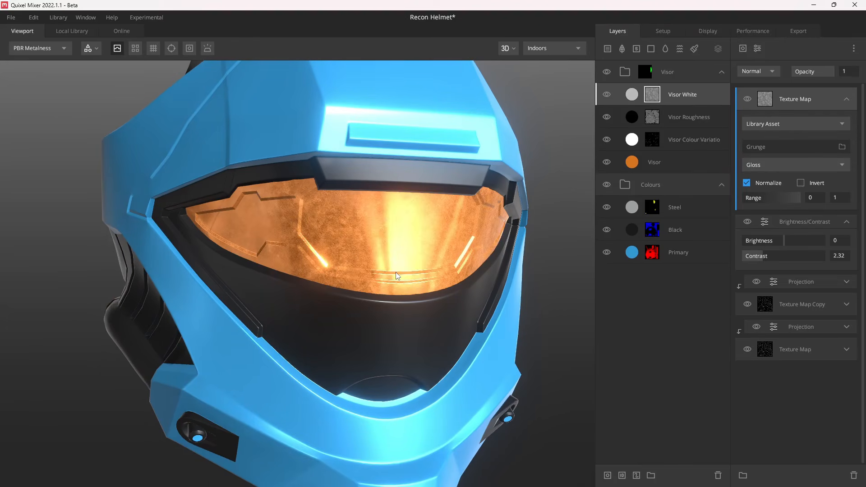
{"action": "key", "text": "m"}
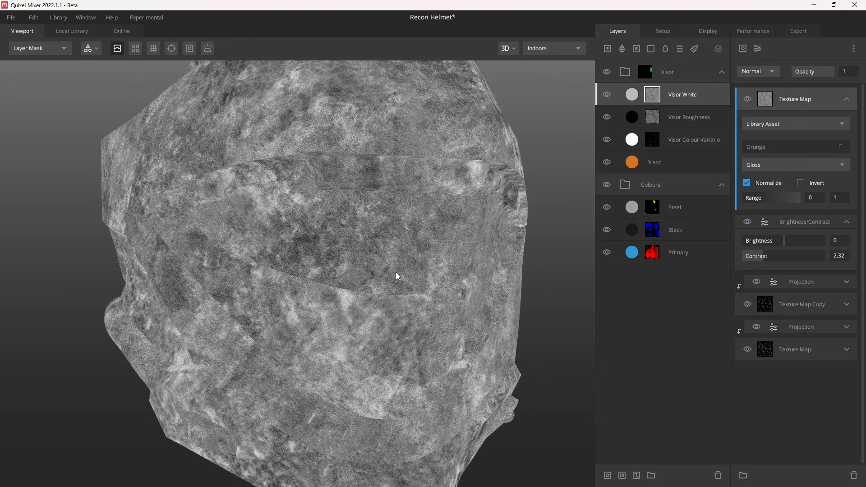
{"action": "left_click", "coordinate": [769, 73]}
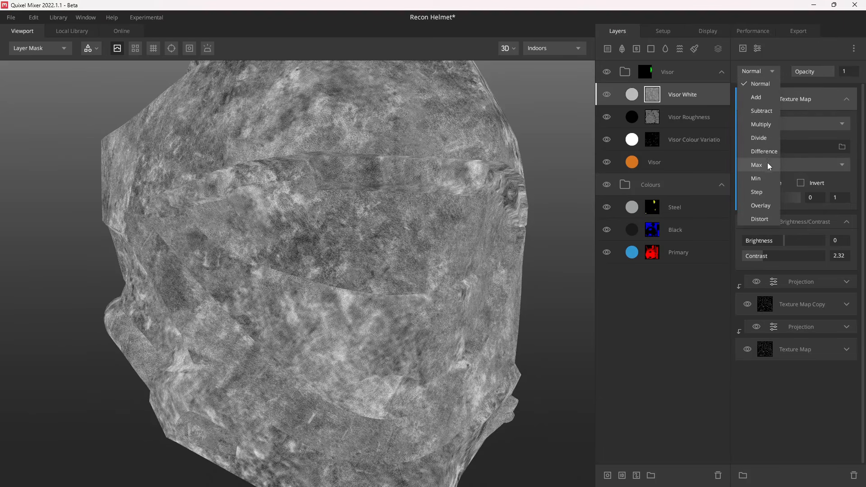
{"action": "left_click", "coordinate": [767, 125]}
{"action": "left_click_drag", "start_coordinate": [351, 241], "coordinate": [374, 245]}
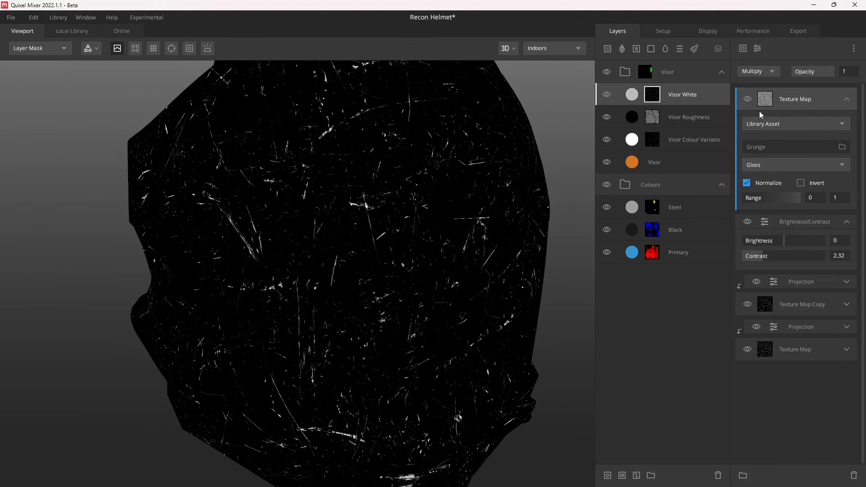
Isolate the grunge texture map in the Visor White mask and narrow its range to 0.738–0.857
{"action": "left_click", "coordinate": [747, 99], "text": "alt"}
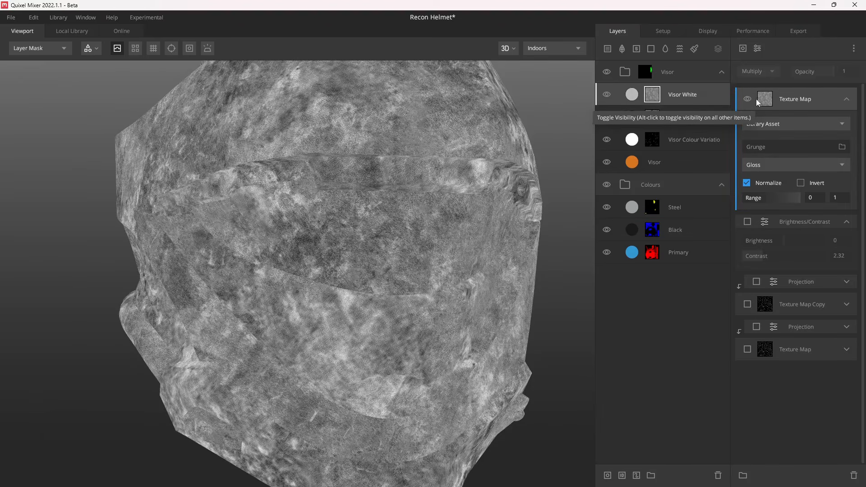
{"action": "left_click_drag", "start_coordinate": [746, 199], "coordinate": [793, 202]}
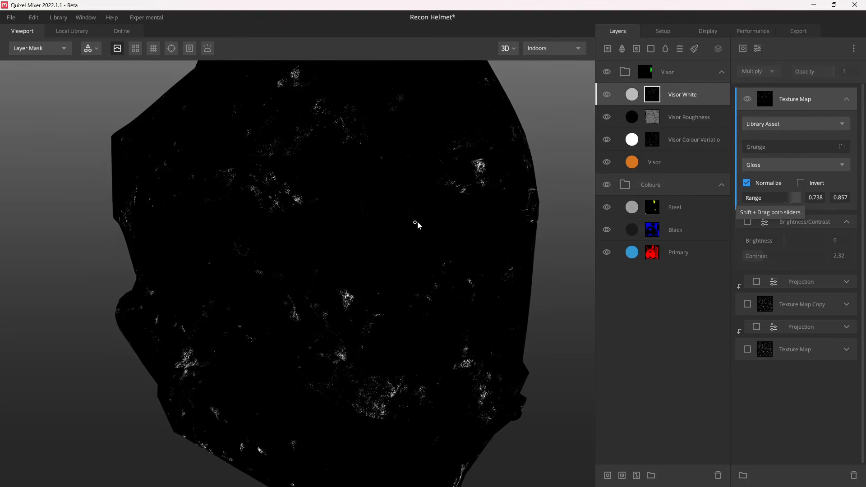
{"action": "left_click_drag", "start_coordinate": [418, 222], "coordinate": [428, 223]}
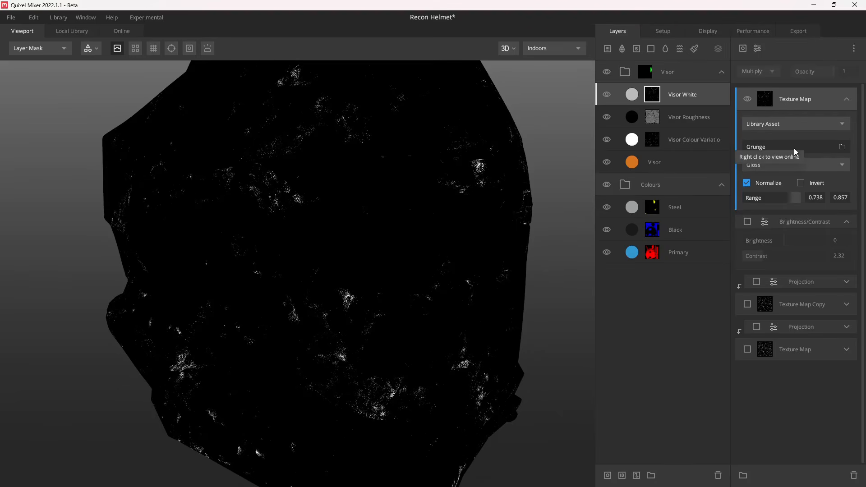
{"action": "left_click", "coordinate": [810, 163]}
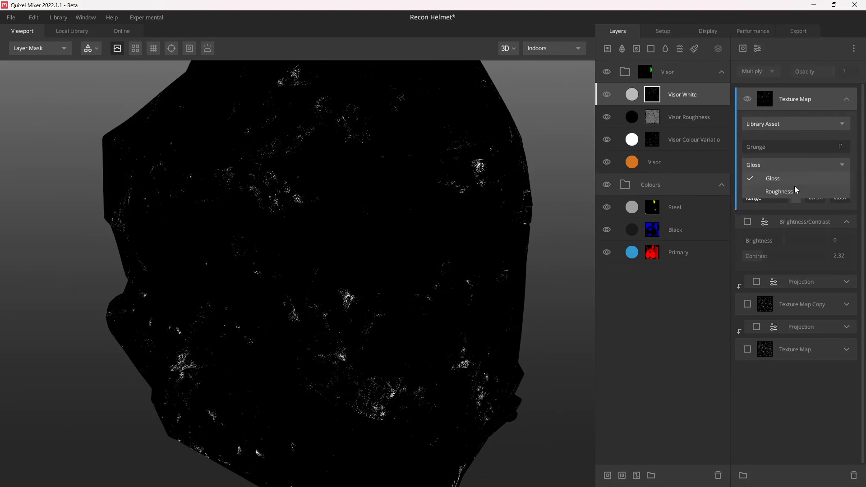
{"action": "left_click", "coordinate": [762, 169]}
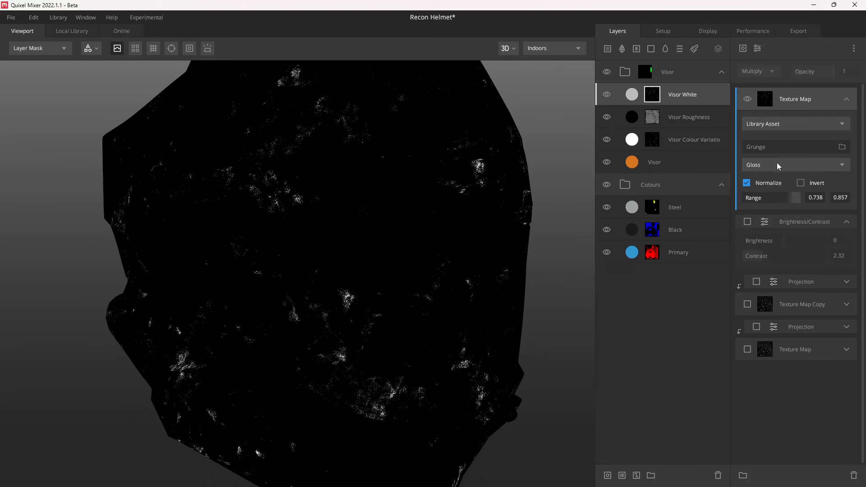
Replace the texture map with a different Grunge asset, use its Mask channel and invert it
{"action": "left_click", "coordinate": [778, 147]}
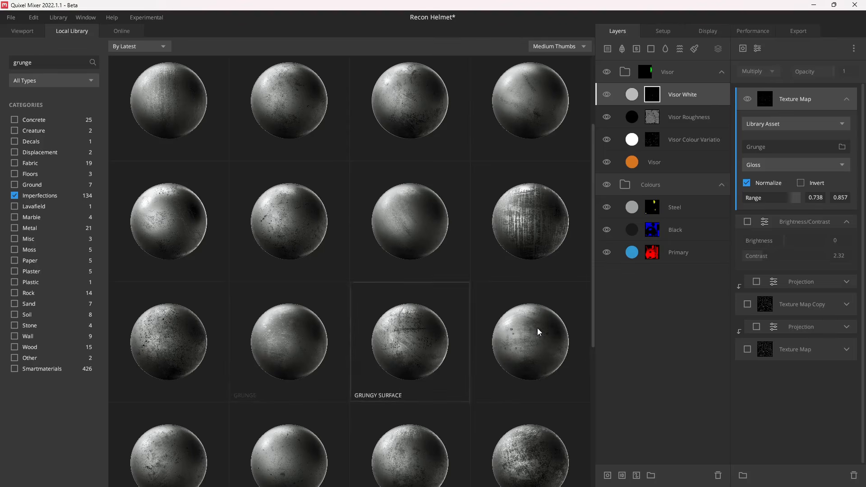
{"action": "scroll", "coordinate": [538, 298], "scroll_direction": "down", "scroll_amount": 3}
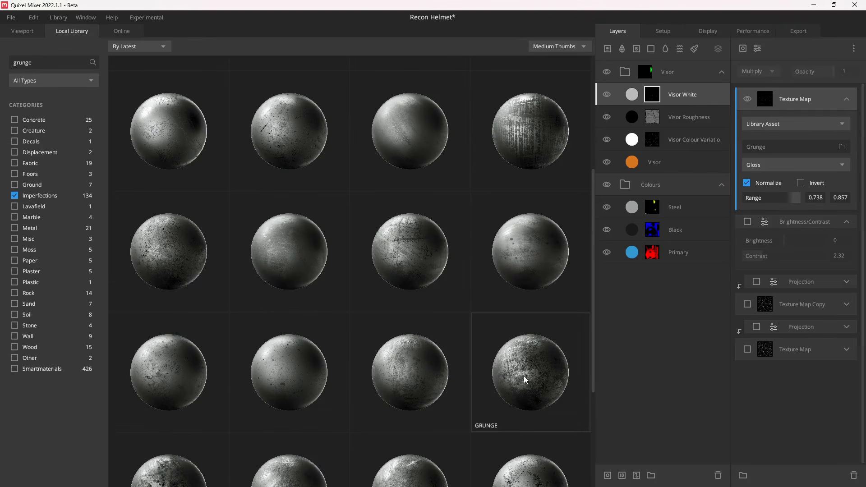
{"action": "left_click", "coordinate": [397, 385]}
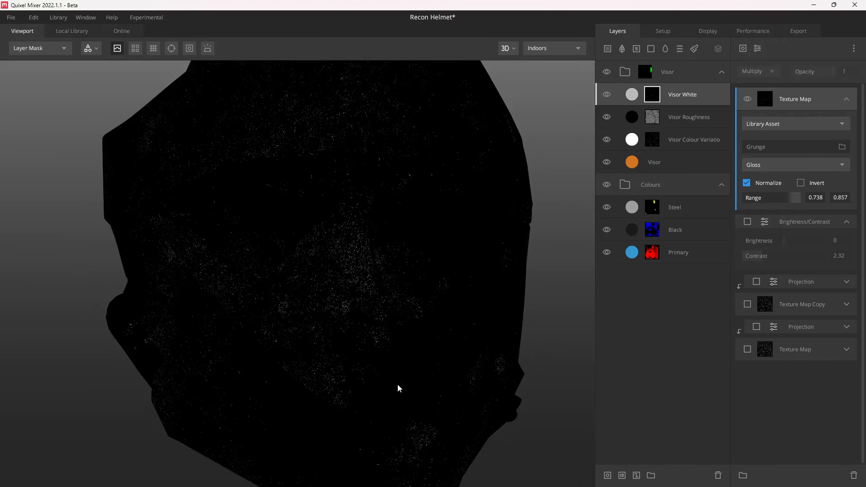
{"action": "left_click", "coordinate": [768, 164]}
{"action": "left_click", "coordinate": [776, 196]}
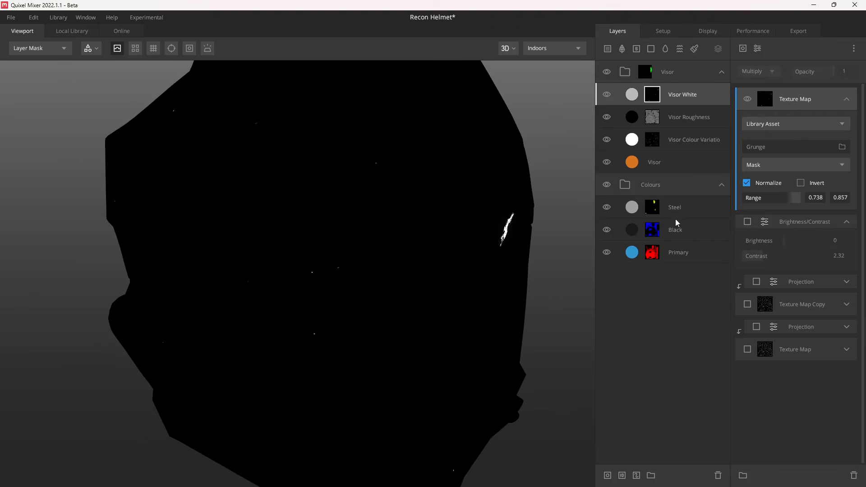
{"action": "left_click", "coordinate": [807, 185]}
{"action": "left_click_drag", "start_coordinate": [557, 250], "coordinate": [428, 269]}
{"action": "key", "text": "m"}
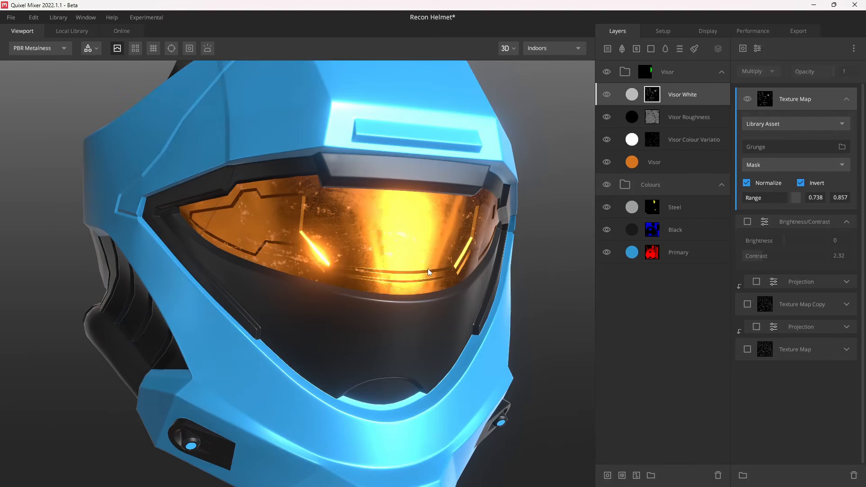
Show the other mask components again and lower the grunge map's minimum range to 0.619 in the layer mask view
{"action": "left_click", "coordinate": [748, 98], "text": "alt"}
{"action": "left_click_drag", "start_coordinate": [400, 243], "coordinate": [384, 242]}
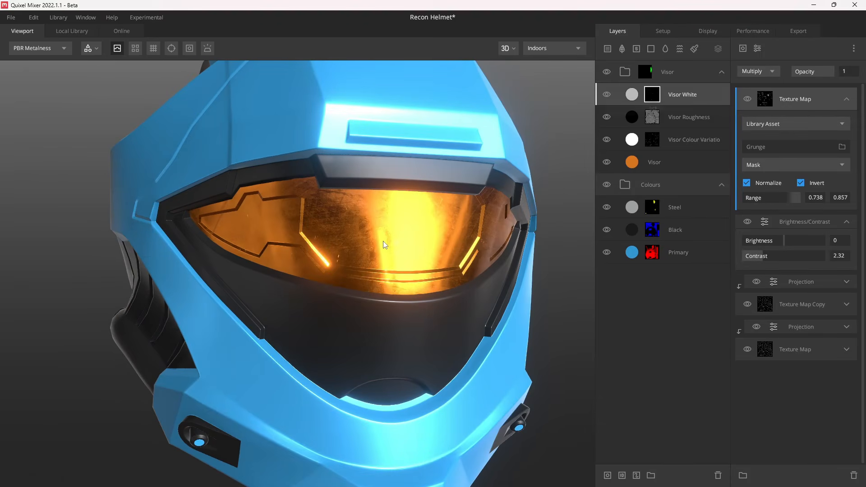
{"action": "key", "text": "m"}
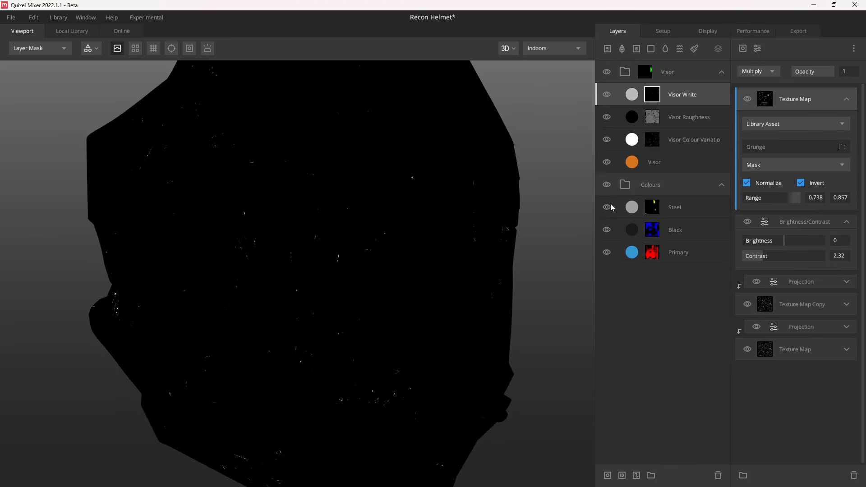
{"action": "left_click_drag", "start_coordinate": [785, 198], "coordinate": [777, 202]}
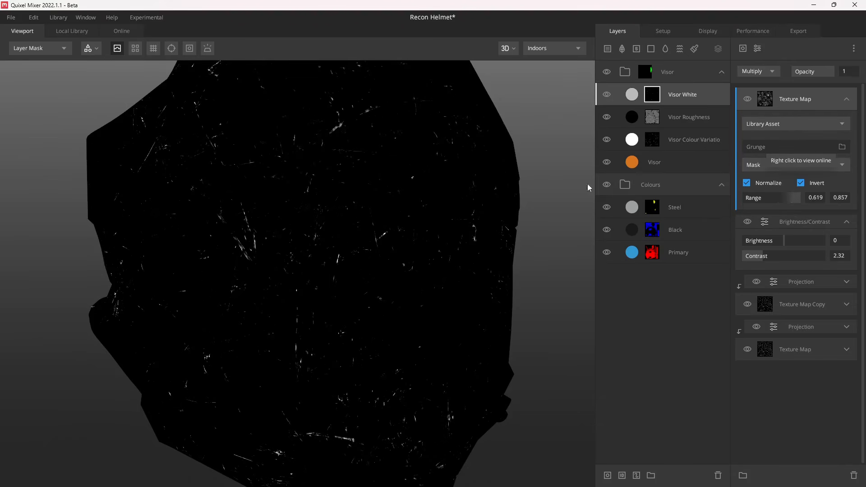
Try the Roughness channel for the grunge texture map, and return it to Mask
{"action": "left_click", "coordinate": [794, 169]}
{"action": "left_click", "coordinate": [791, 202]}
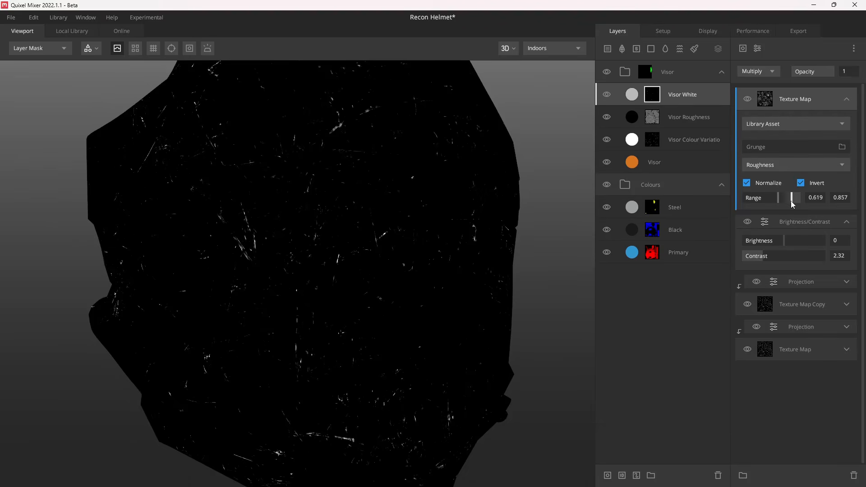
{"action": "left_click", "coordinate": [772, 166]}
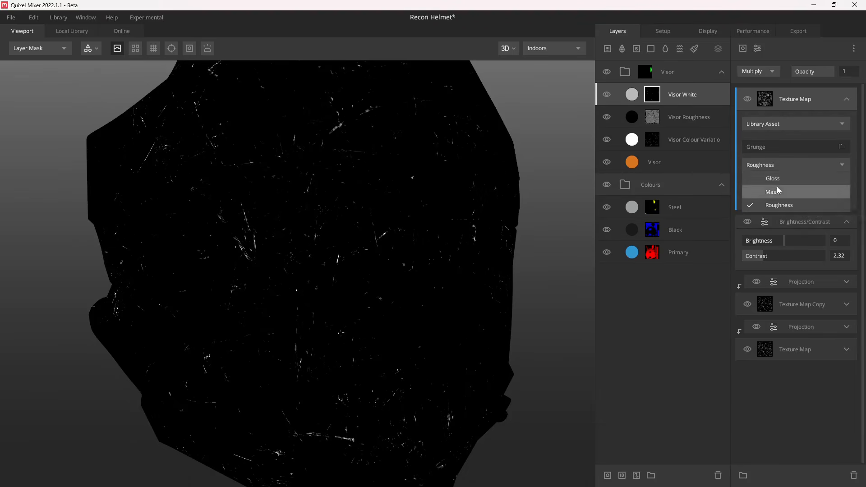
{"action": "left_click", "coordinate": [777, 188]}
Set the grunge texture map's range to 0.524–0.937 while checking the scratches on the rendered visor from several angles
{"action": "left_click_drag", "start_coordinate": [802, 202], "coordinate": [783, 199]}
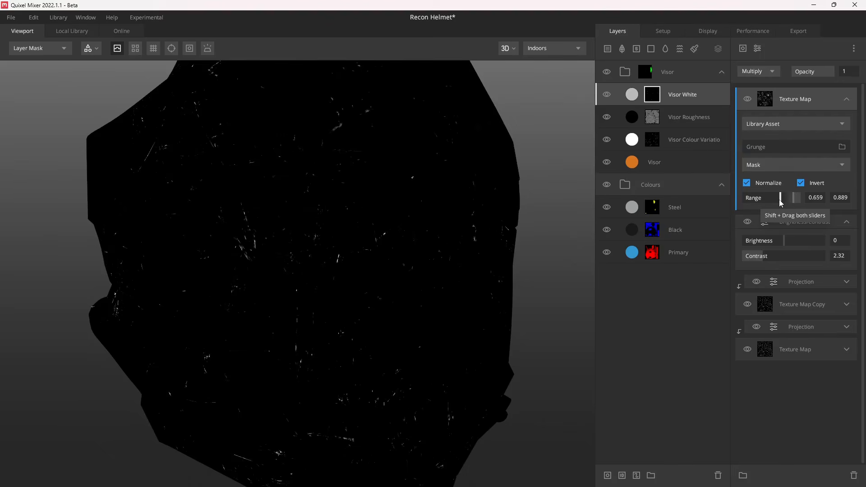
{"action": "key", "text": "m"}
{"action": "left_click_drag", "start_coordinate": [397, 259], "coordinate": [446, 245]}
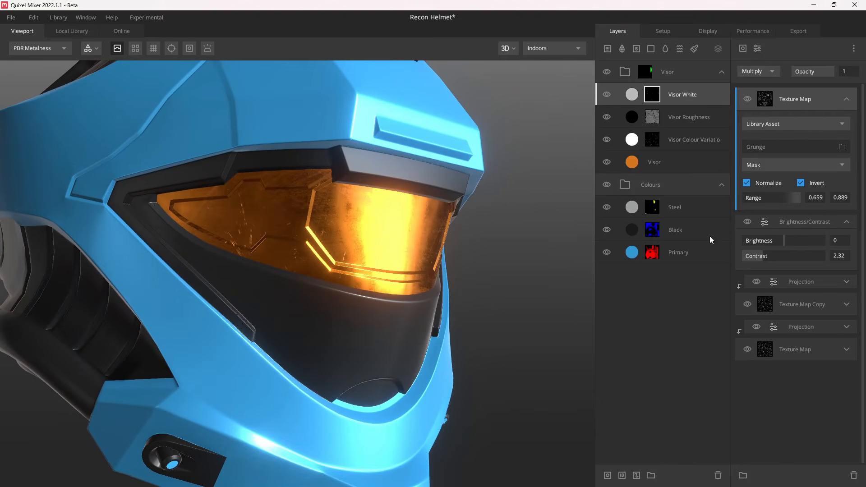
{"action": "mouse_move", "coordinate": [793, 202]}
{"action": "left_mouse_down"}
{"action": "mouse_move", "coordinate": [772, 200]}
{"action": "mouse_move", "coordinate": [806, 201]}
{"action": "mouse_move", "coordinate": [797, 200]}
{"action": "left_mouse_up"}
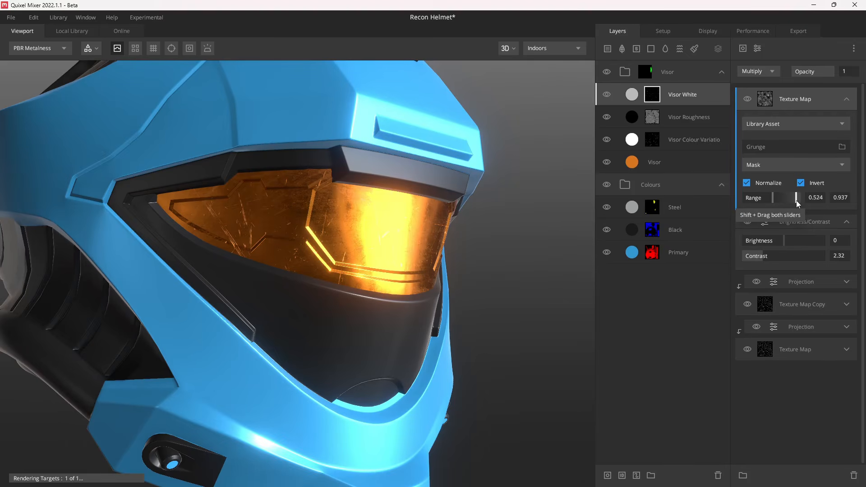
{"action": "left_click_drag", "start_coordinate": [443, 252], "coordinate": [326, 263]}
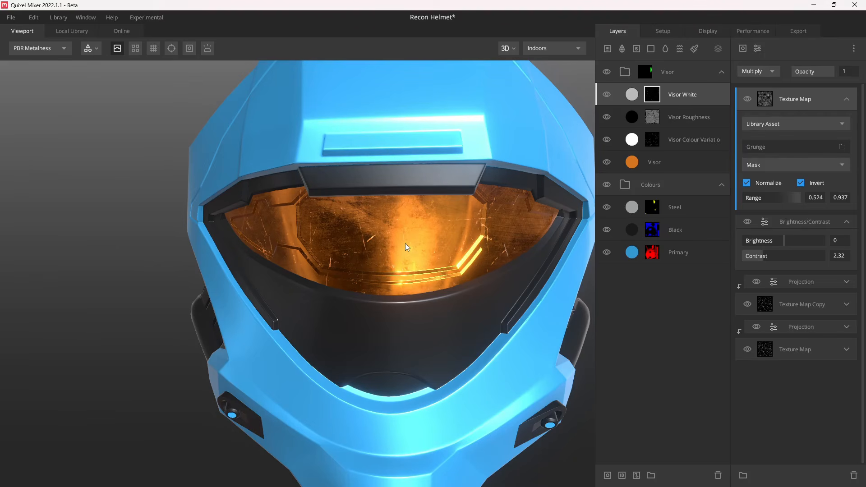
{"action": "left_click_drag", "start_coordinate": [405, 242], "coordinate": [442, 236]}
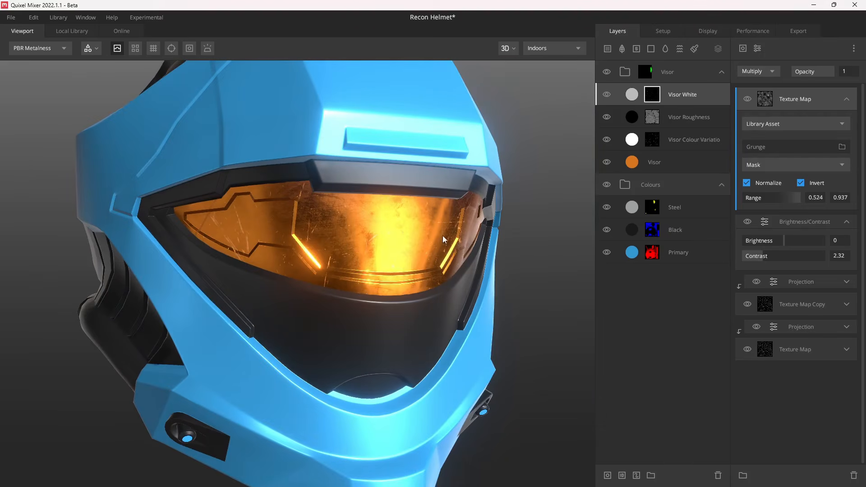
Display the Normal channel and examine the visor's surface detail up close
{"action": "key", "text": "c"}
{"action": "key", "text": "c"}
{"action": "key", "text": "c"}
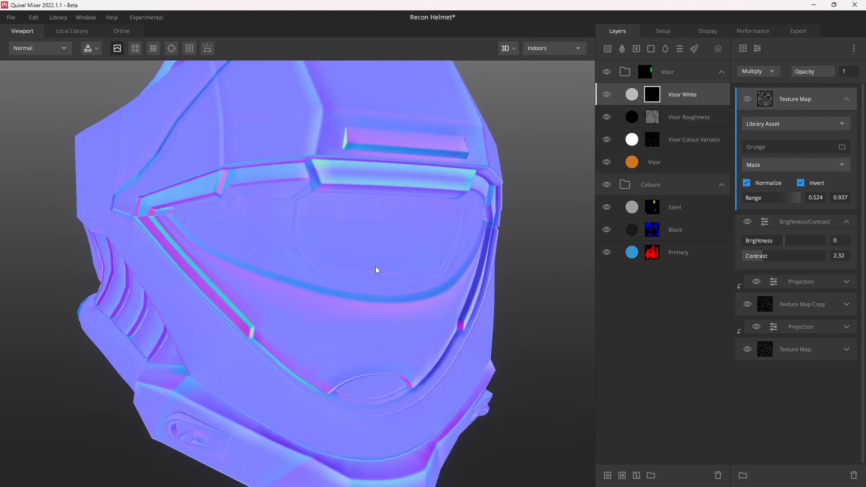
{"action": "left_click_drag", "start_coordinate": [392, 283], "coordinate": [416, 231]}
{"action": "scroll", "coordinate": [325, 294], "scroll_direction": "up", "scroll_amount": 3}
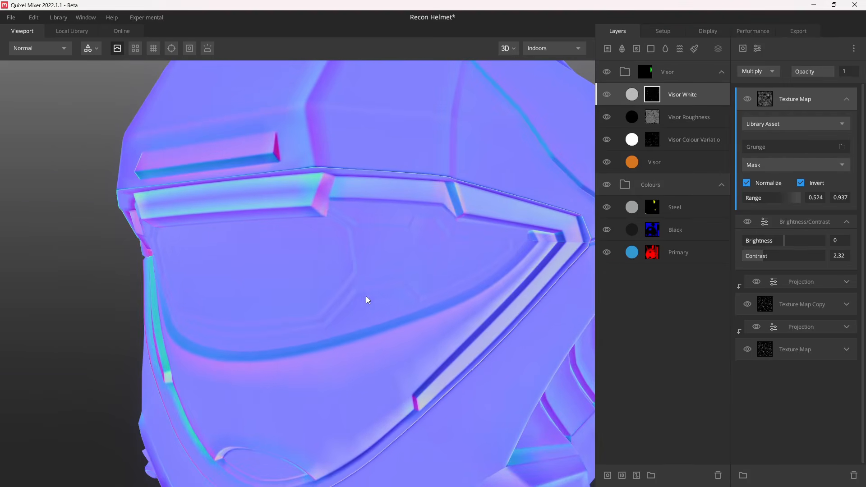
{"action": "scroll", "coordinate": [356, 293], "scroll_direction": "up", "scroll_amount": 2}
{"action": "left_click_drag", "start_coordinate": [405, 300], "coordinate": [409, 279]}
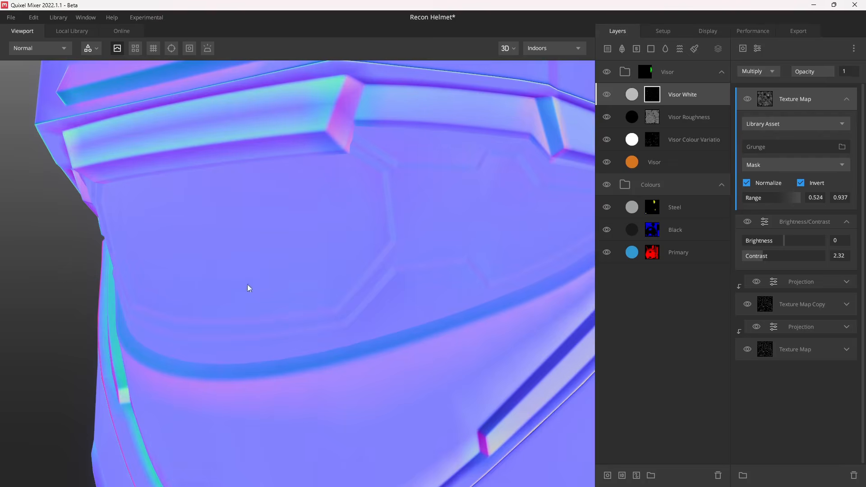
Set the Visor White layer's Wrap to Underlying to 0.95 and inspect the scratches in the PBR Metalness view
{"action": "left_click", "coordinate": [634, 96]}
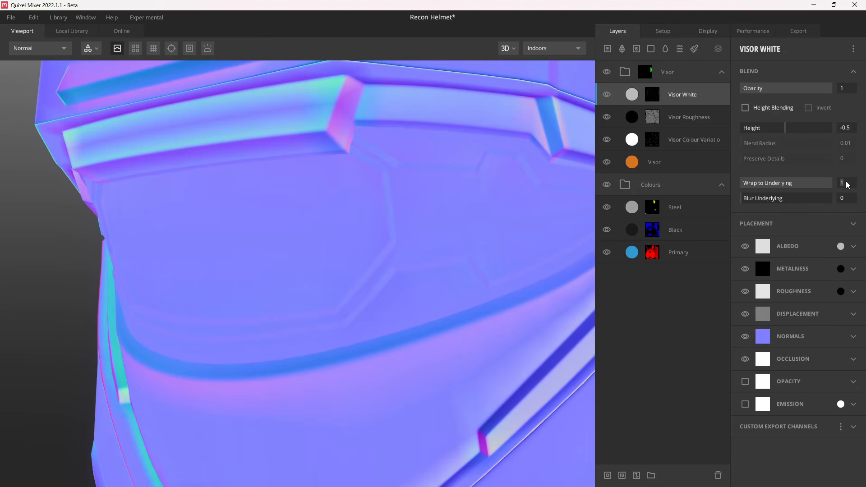
{"action": "key", "text": "Return"}
{"action": "left_click_drag", "start_coordinate": [388, 285], "coordinate": [401, 282]}
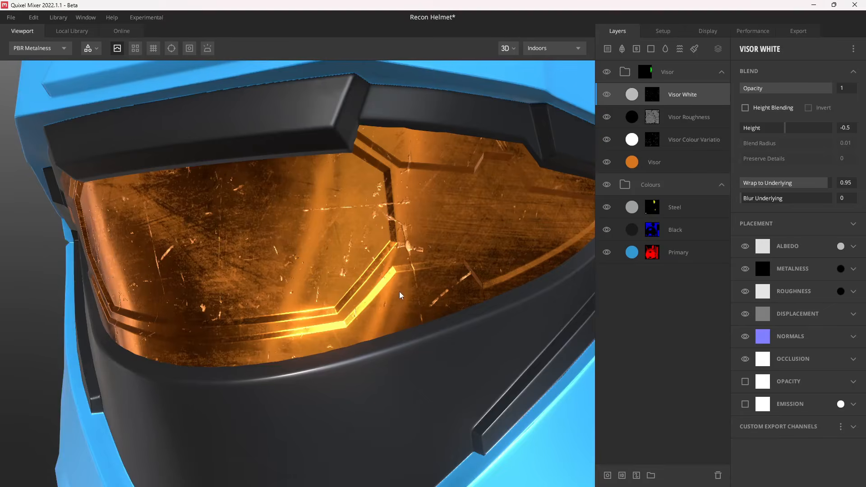
{"action": "left_click_drag", "start_coordinate": [403, 285], "coordinate": [306, 294]}
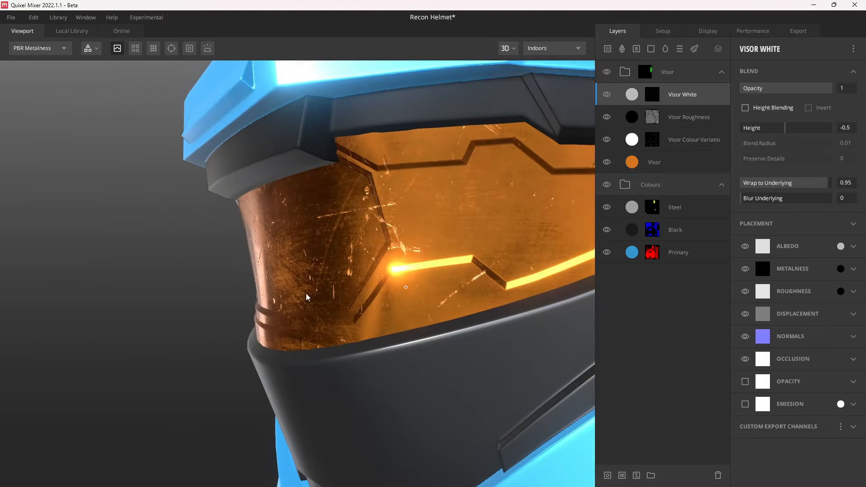
{"action": "left_click_drag", "start_coordinate": [372, 282], "coordinate": [405, 244]}
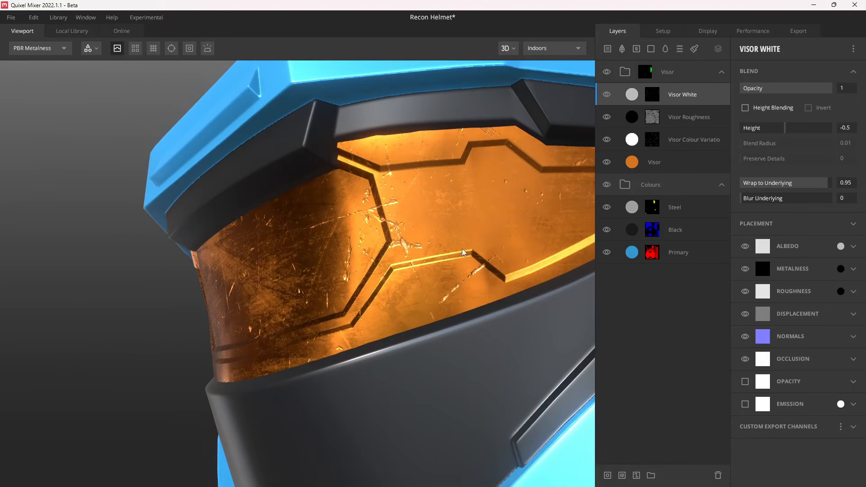
Add a solid layer at the top of the Visor folder and name it Visor Black
{"action": "left_click_drag", "start_coordinate": [371, 286], "coordinate": [470, 310]}
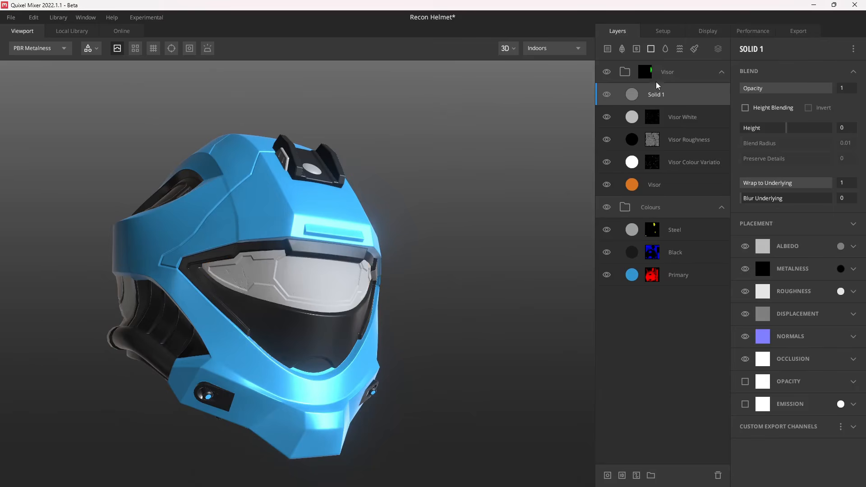
{"action": "double_click", "coordinate": [662, 95]}
{"action": "type", "text": "Visor Black"}
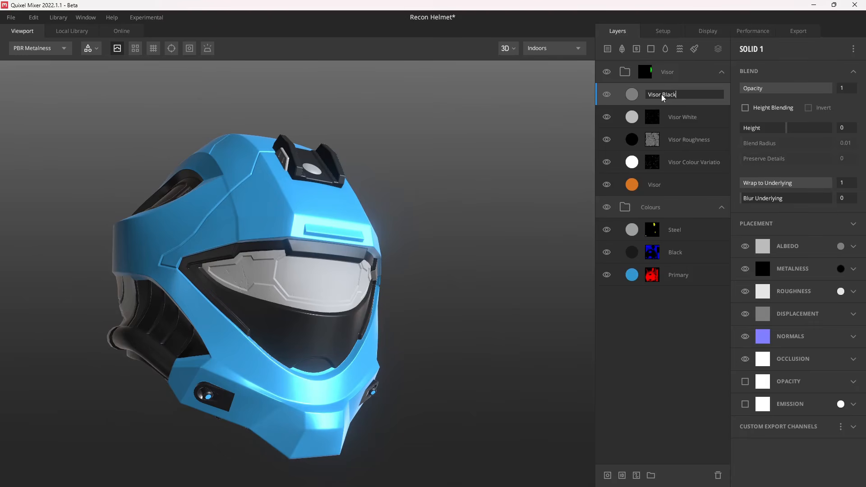
{"action": "key", "text": "Return"}
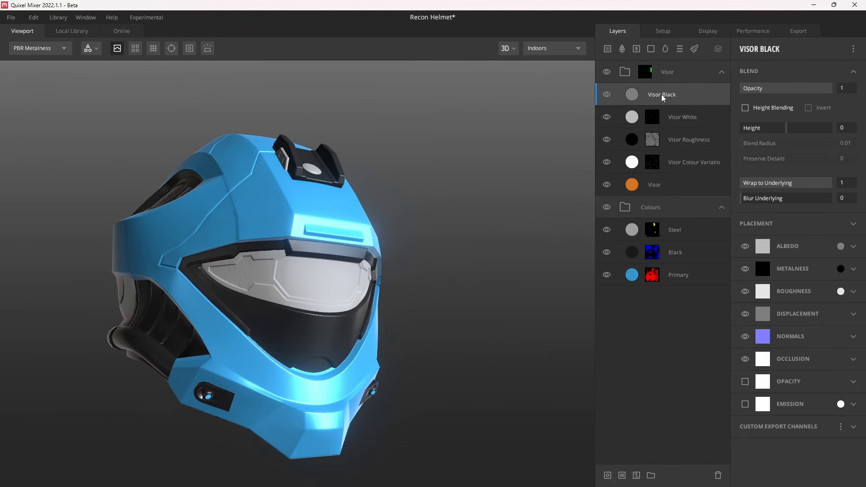
Add a mask stack to the Visor Black layer and insert a texture map component into it
{"action": "right_click", "coordinate": [682, 96]}
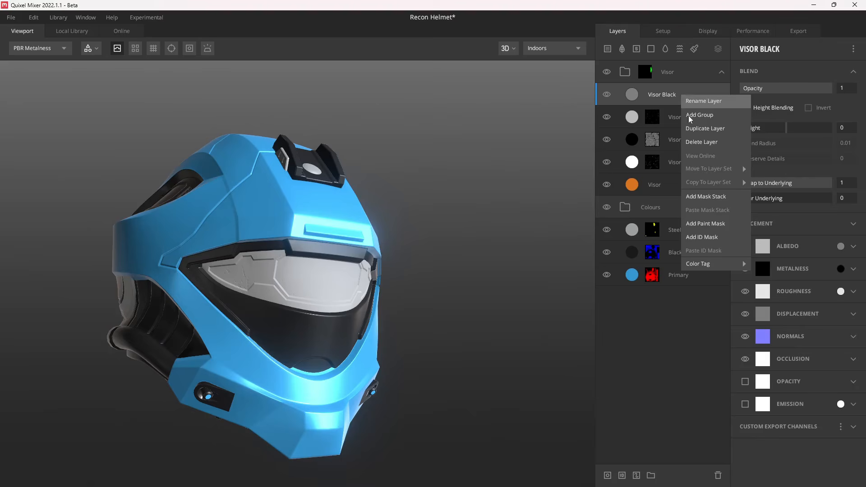
{"action": "left_click", "coordinate": [711, 193]}
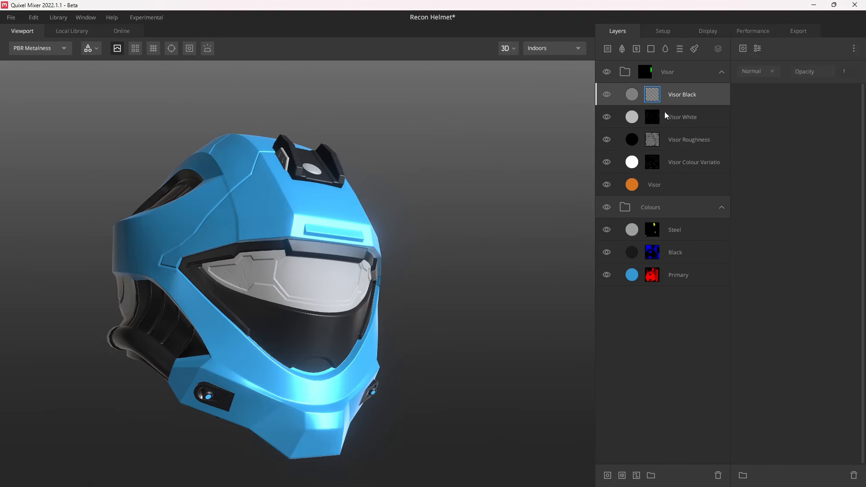
{"action": "left_click", "coordinate": [742, 48]}
{"action": "left_click", "coordinate": [784, 77]}
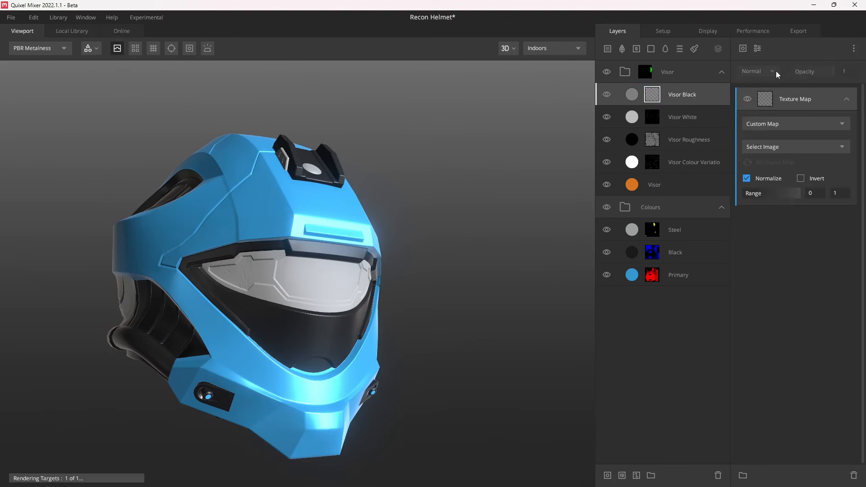
Switch the texture map's source to a library asset and assign the Scratched Painted Metal imperfection
{"action": "left_click", "coordinate": [780, 126]}
{"action": "left_click", "coordinate": [784, 160]}
{"action": "left_click", "coordinate": [793, 145]}
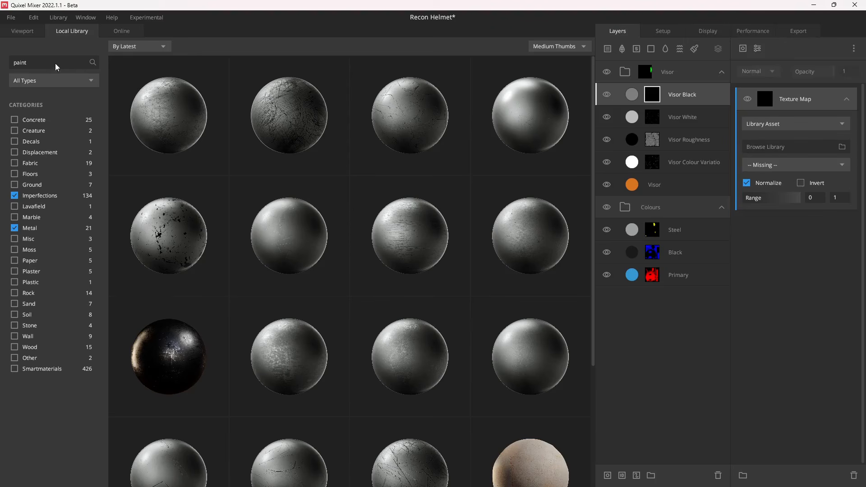
{"action": "left_click_drag", "start_coordinate": [12, 60], "coordinate": [43, 83]}
{"action": "left_click", "coordinate": [407, 363]}
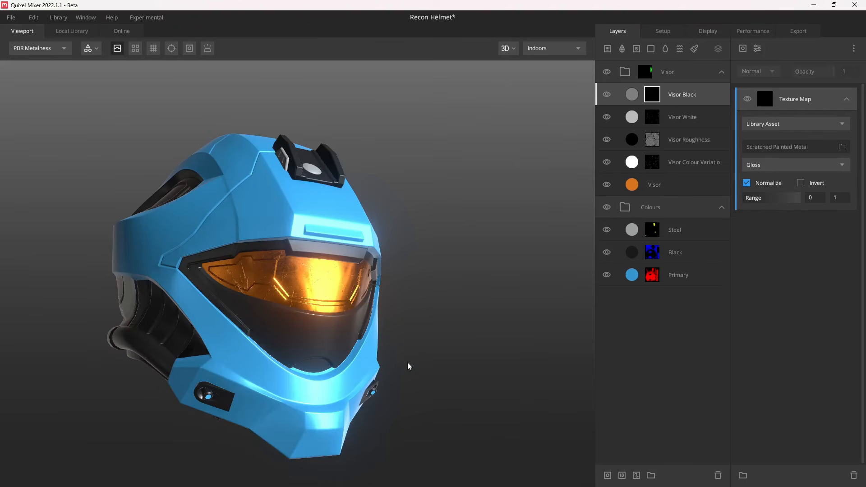
Display the layer mask and set the Scratched Painted Metal texture map's range to 0.262–0.722
{"action": "key", "text": "m"}
{"action": "scroll", "coordinate": [378, 347], "scroll_direction": "up", "scroll_amount": 3}
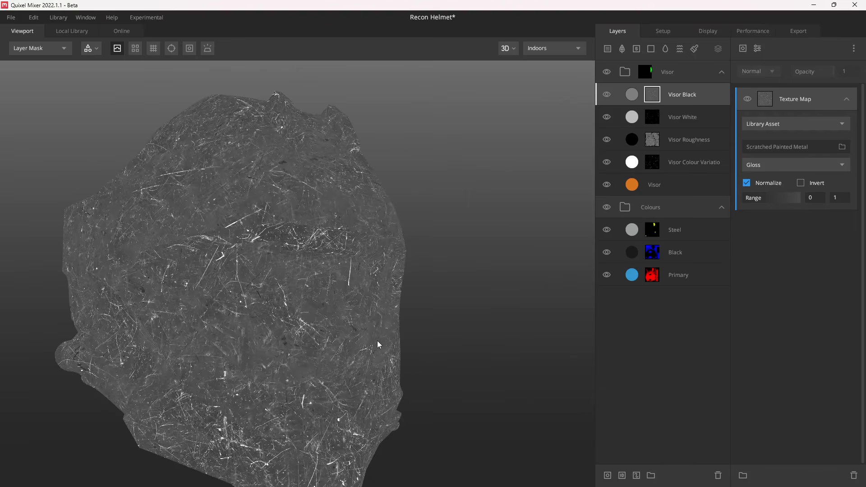
{"action": "left_click_drag", "start_coordinate": [377, 340], "coordinate": [350, 284]}
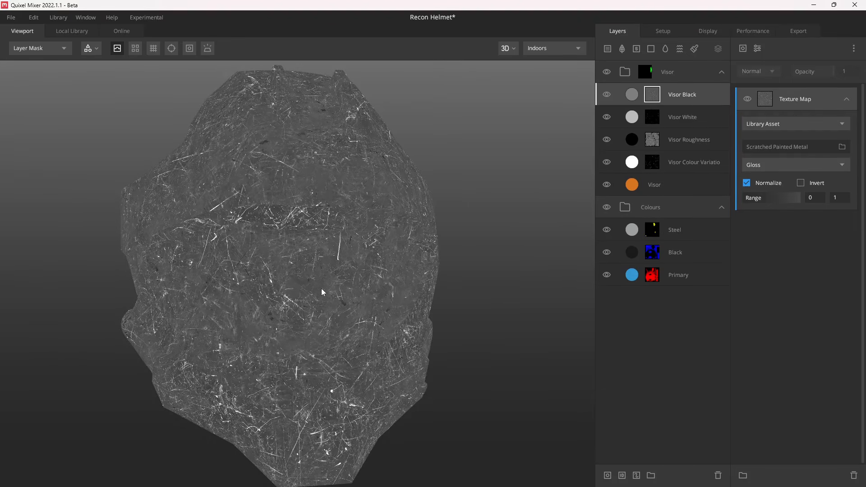
{"action": "left_click", "coordinate": [81, 32]}
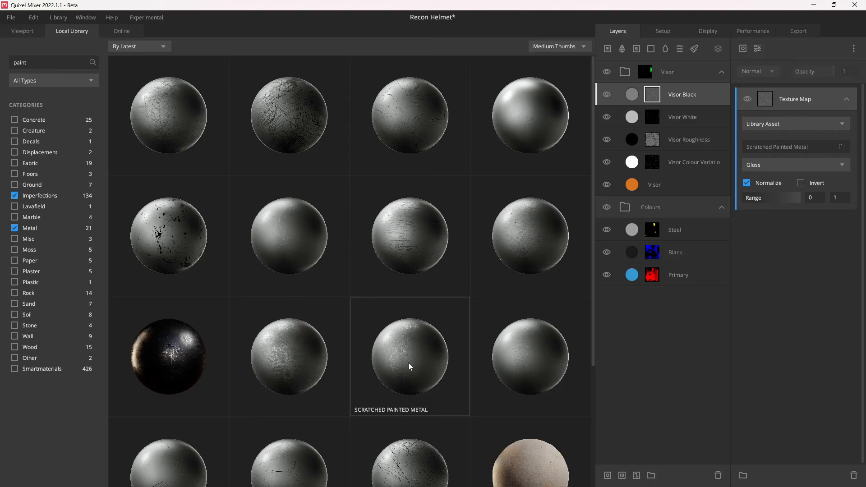
{"action": "left_click", "coordinate": [30, 32]}
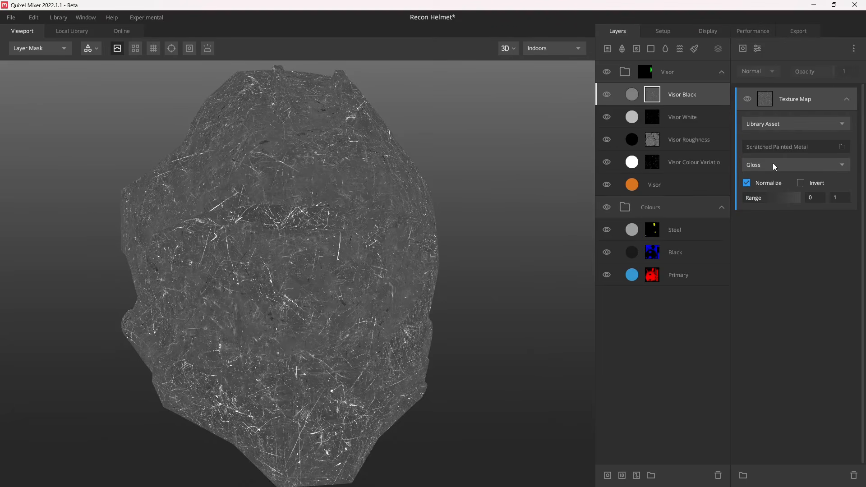
{"action": "left_click_drag", "start_coordinate": [745, 198], "coordinate": [785, 200]}
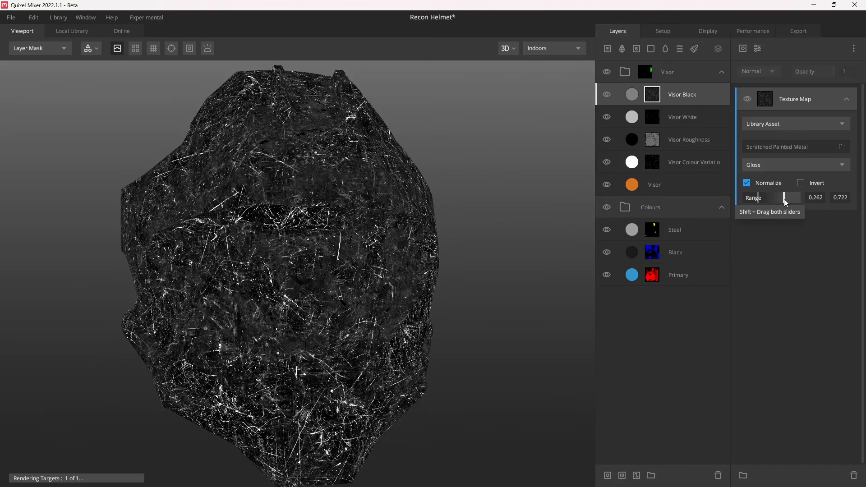
{"action": "left_click_drag", "start_coordinate": [304, 273], "coordinate": [321, 273]}
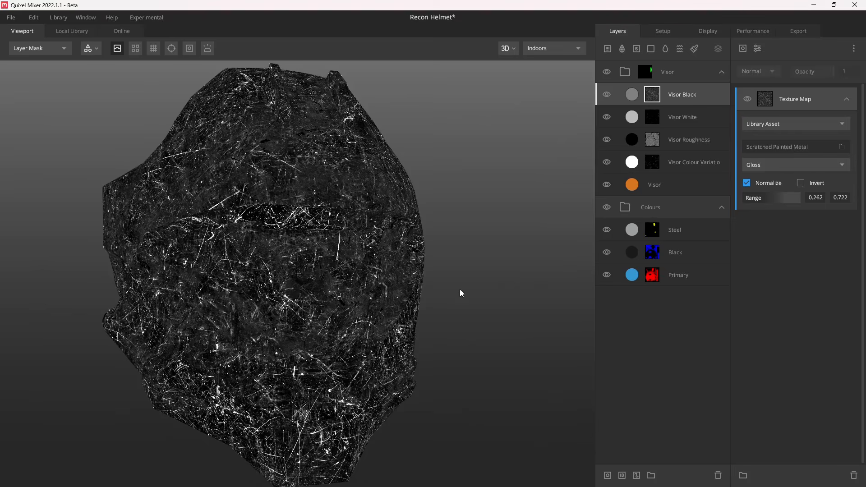
Add a Brightness/Contrast modifier with brightness 0.221 and contrast 2.265, and clip it to the scratched metal texture map
{"action": "left_click", "coordinate": [758, 50]}
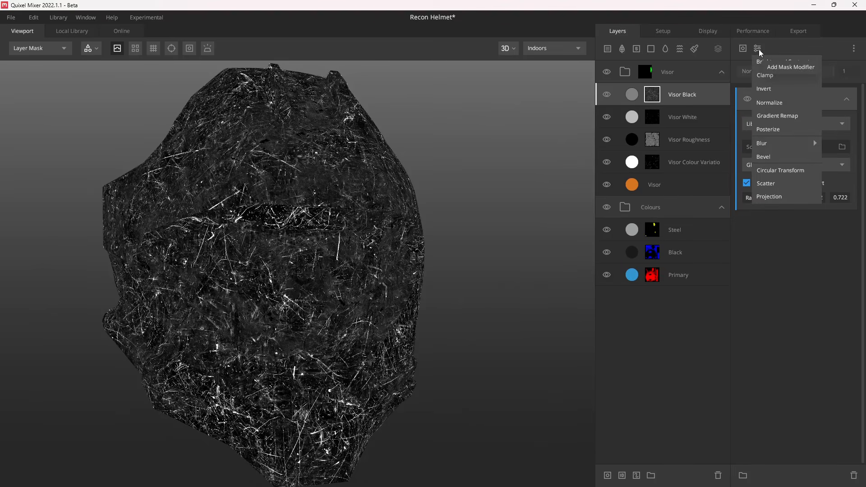
{"action": "left_click", "coordinate": [786, 64]}
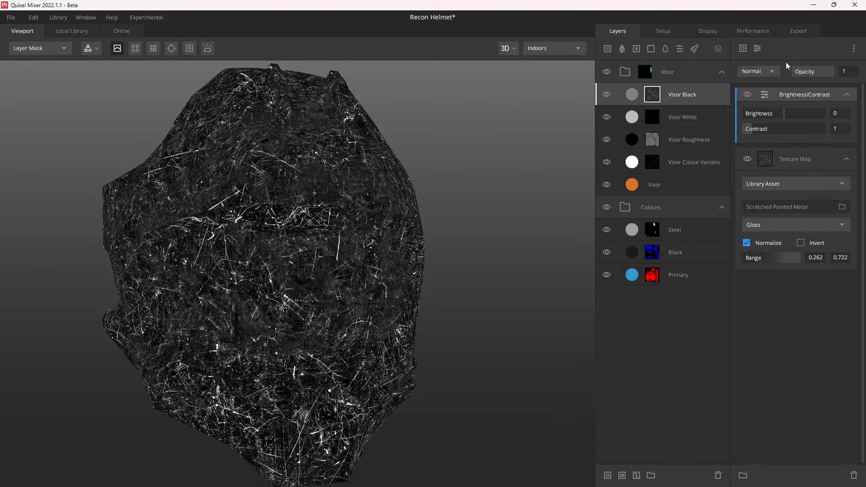
{"action": "left_click_drag", "start_coordinate": [783, 116], "coordinate": [792, 116]}
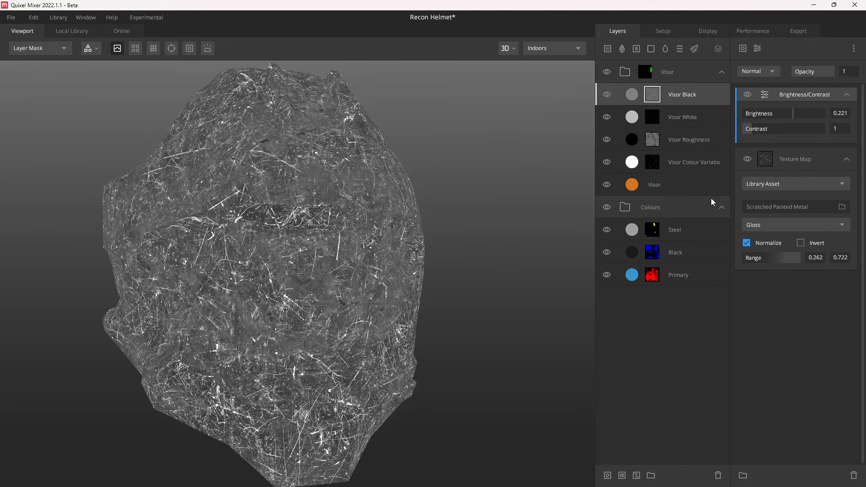
{"action": "left_click_drag", "start_coordinate": [757, 129], "coordinate": [761, 130]}
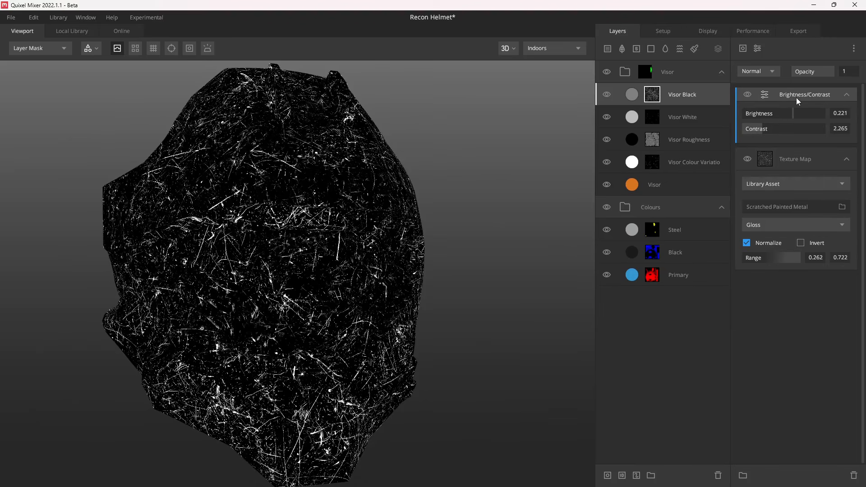
{"action": "left_click_drag", "start_coordinate": [797, 98], "coordinate": [823, 96]}
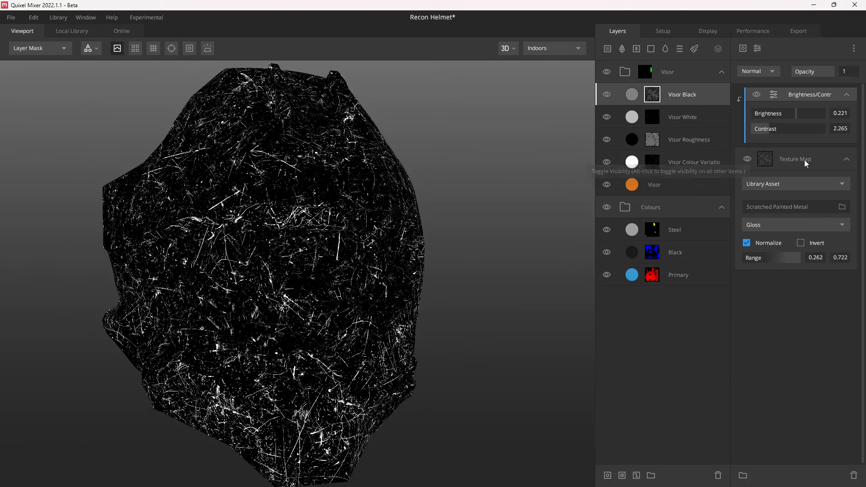
Add a second texture map on top of the Visor Black mask stack and assign a Grunge asset from the local library
{"action": "left_click", "coordinate": [745, 48]}
{"action": "left_click", "coordinate": [760, 66]}
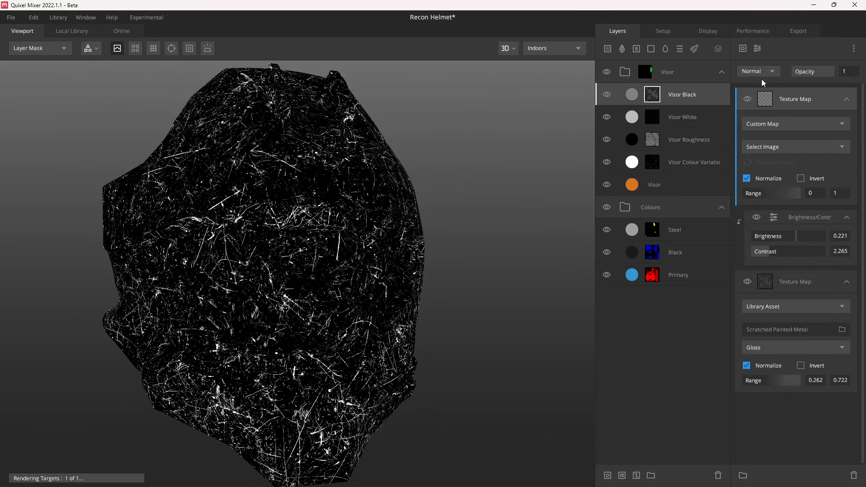
{"action": "left_click", "coordinate": [789, 125]}
{"action": "left_click", "coordinate": [797, 162]}
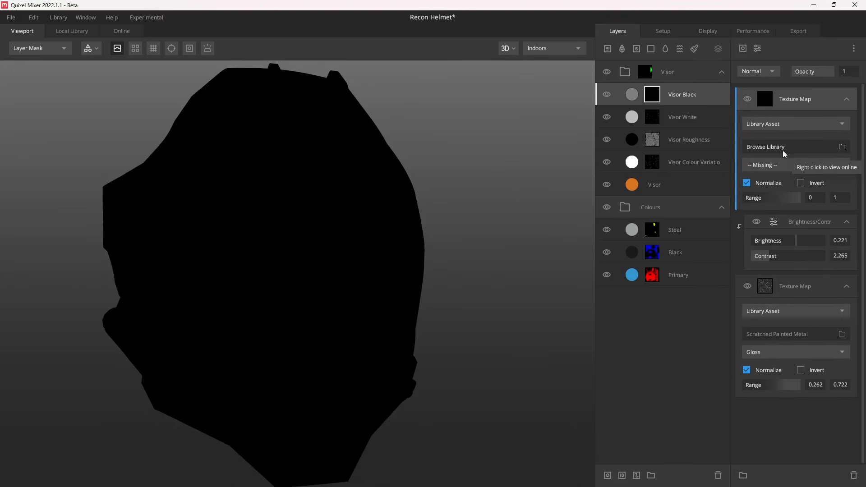
{"action": "left_click", "coordinate": [783, 149]}
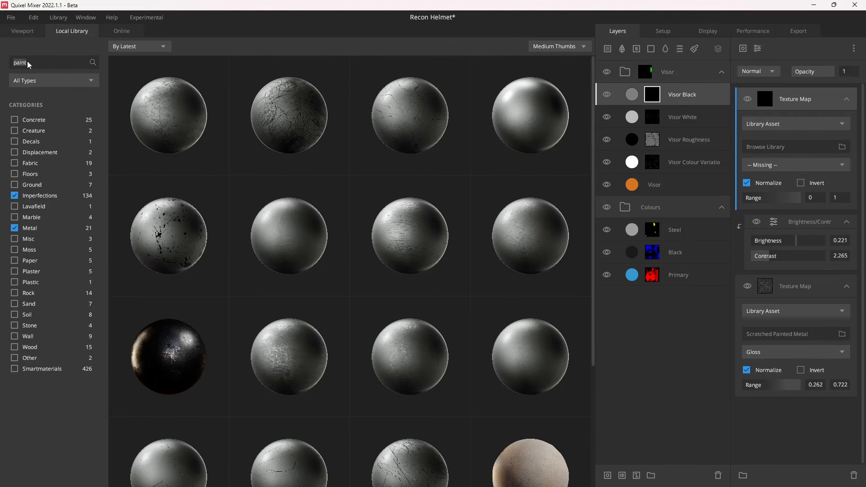
{"action": "double_click", "coordinate": [28, 65]}
{"action": "type", "text": "grunge"}
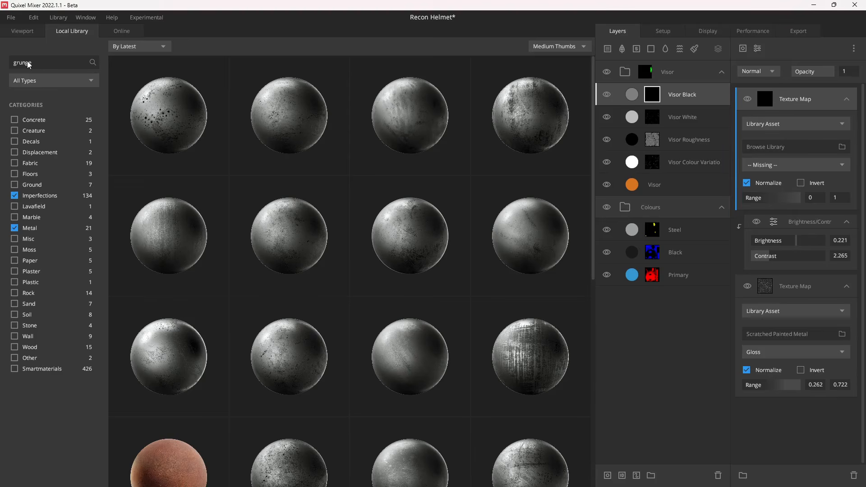
{"action": "left_click", "coordinate": [413, 220]}
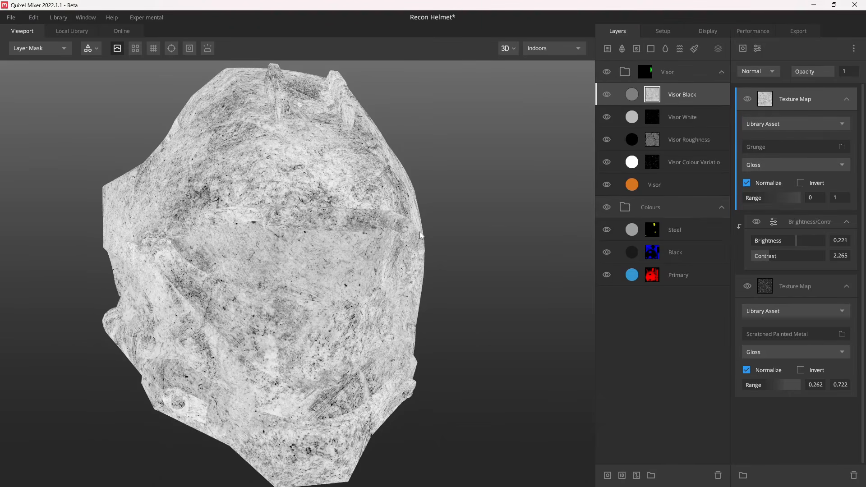
Set the grunge texture map's blend mode to Add and its range to 0.413–0.73
{"action": "left_click", "coordinate": [762, 72]}
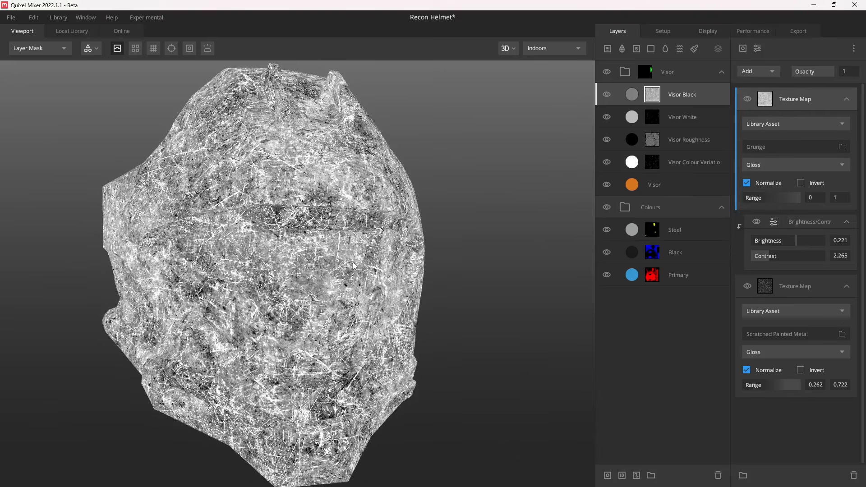
{"action": "left_click_drag", "start_coordinate": [355, 244], "coordinate": [327, 265]}
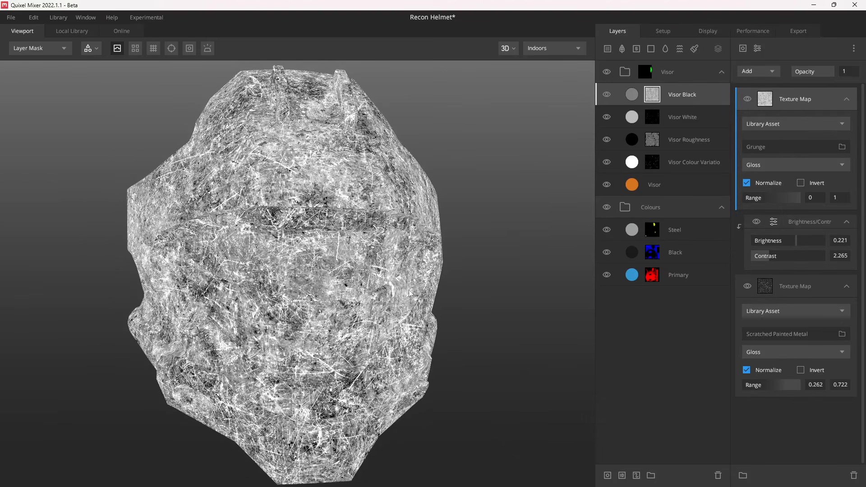
{"action": "left_click_drag", "start_coordinate": [749, 200], "coordinate": [771, 203]}
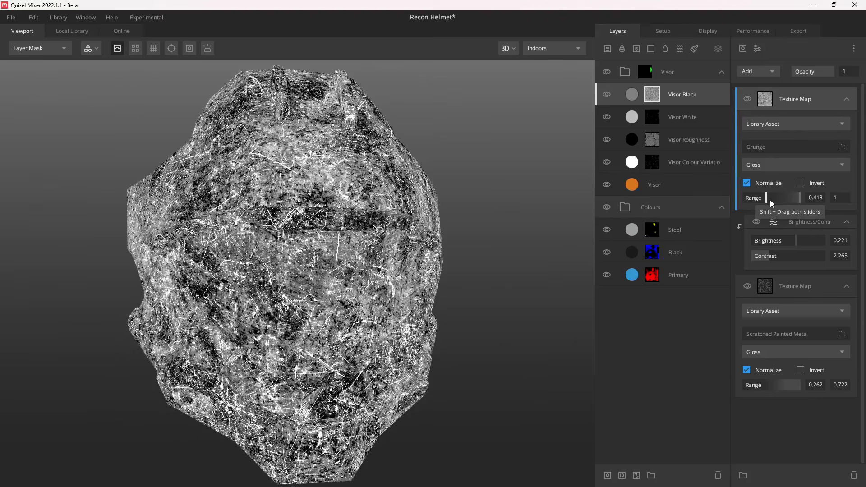
{"action": "left_click_drag", "start_coordinate": [797, 199], "coordinate": [786, 200]}
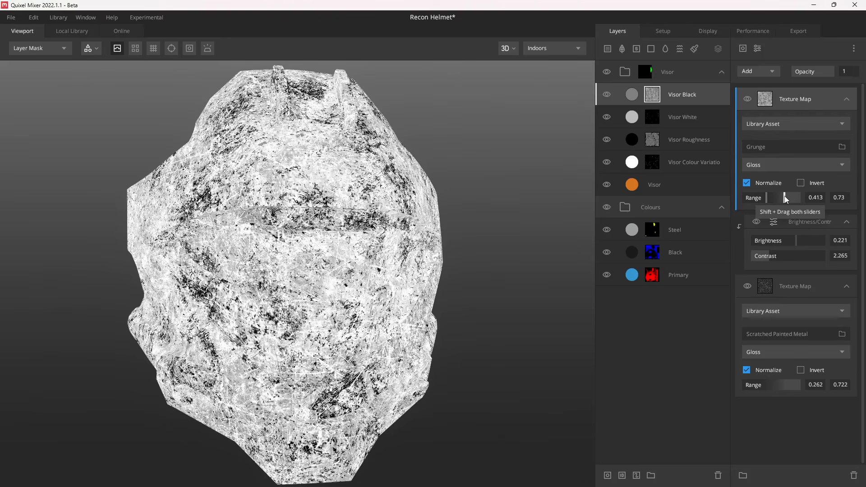
{"action": "left_click_drag", "start_coordinate": [241, 304], "coordinate": [263, 297]}
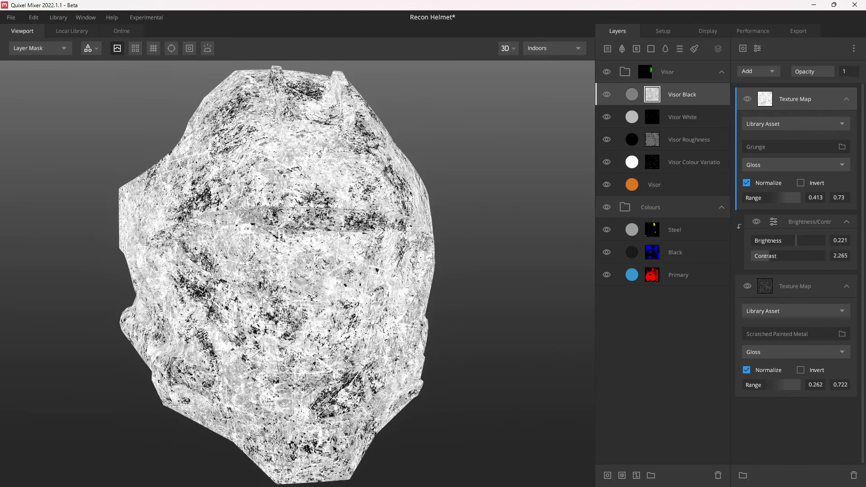
Replace the grunge texture map's asset with another Grunge imperfection and check the visor in the PBR Metalness view
{"action": "left_click", "coordinate": [780, 147]}
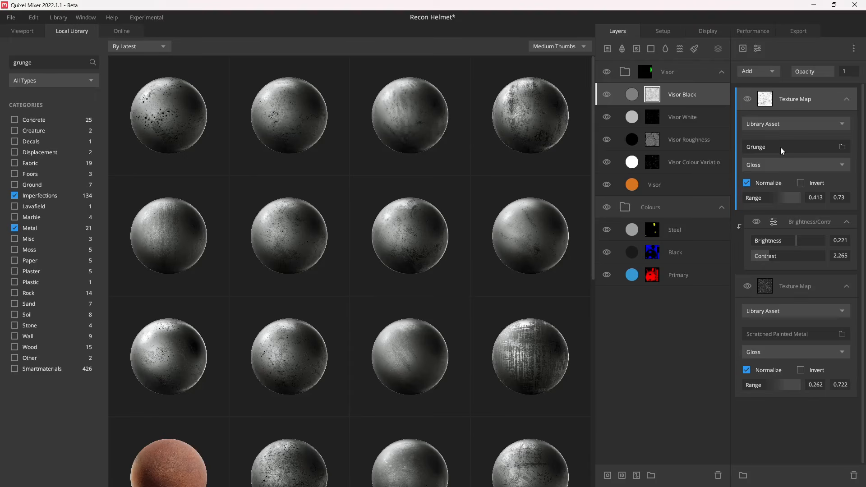
{"action": "scroll", "coordinate": [391, 293], "scroll_direction": "down", "scroll_amount": 3}
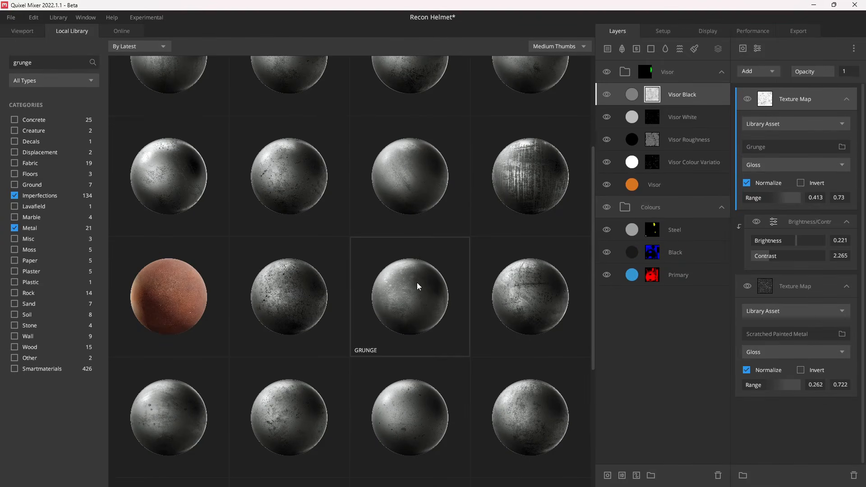
{"action": "left_click", "coordinate": [417, 284]}
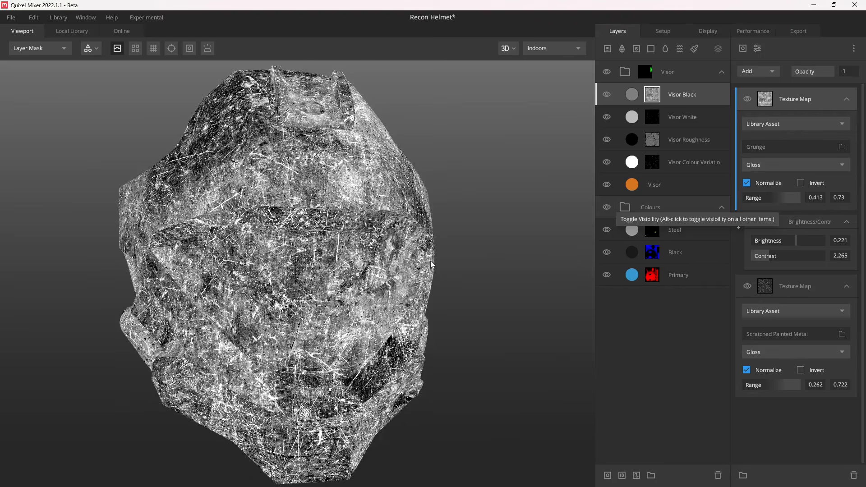
{"action": "key", "text": "m"}
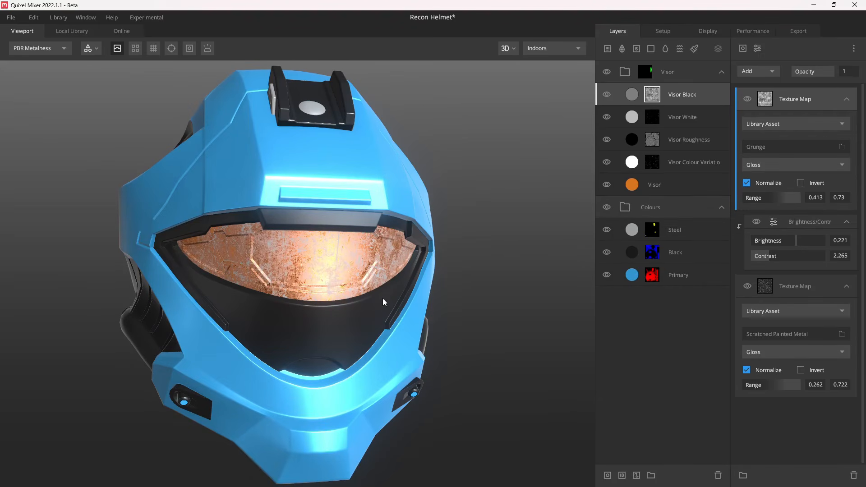
{"action": "left_click_drag", "start_coordinate": [383, 299], "coordinate": [389, 277]}
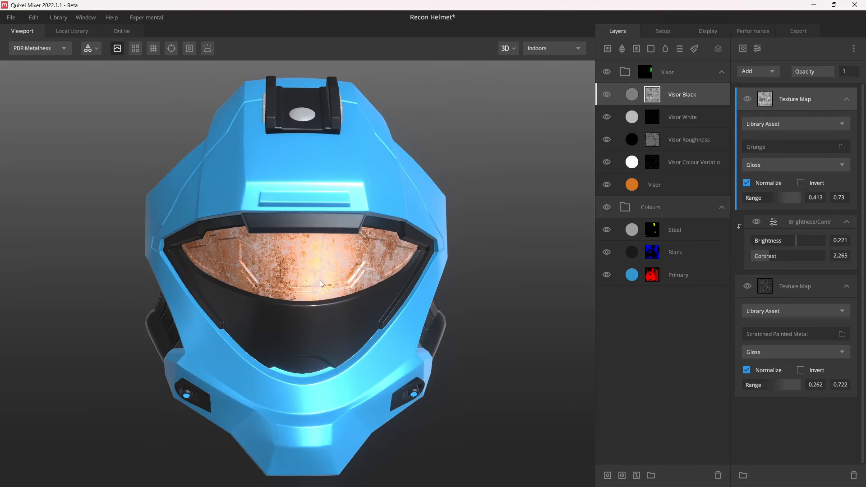
Set the Visor Black layer's albedo colour to a dark grey with a value of 25
{"action": "left_click", "coordinate": [634, 96]}
{"action": "left_click", "coordinate": [840, 246]}
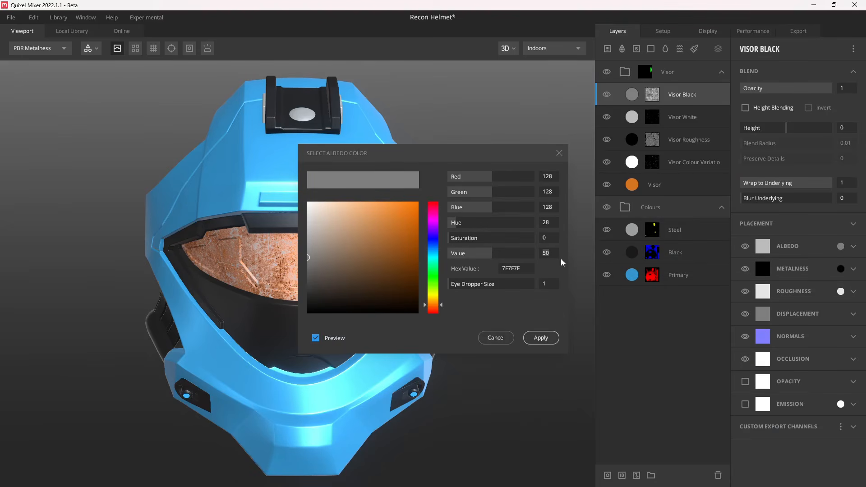
{"action": "type", "text": "25"}
{"action": "key", "text": "Return"}
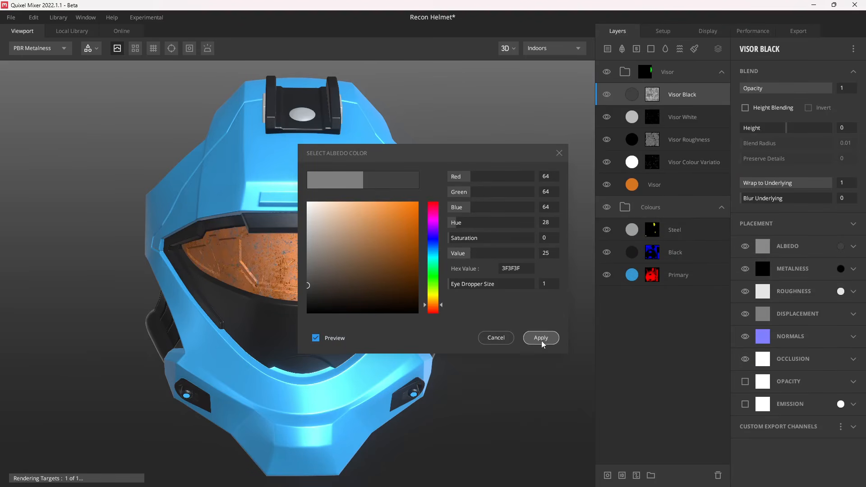
{"action": "left_click", "coordinate": [541, 338]}
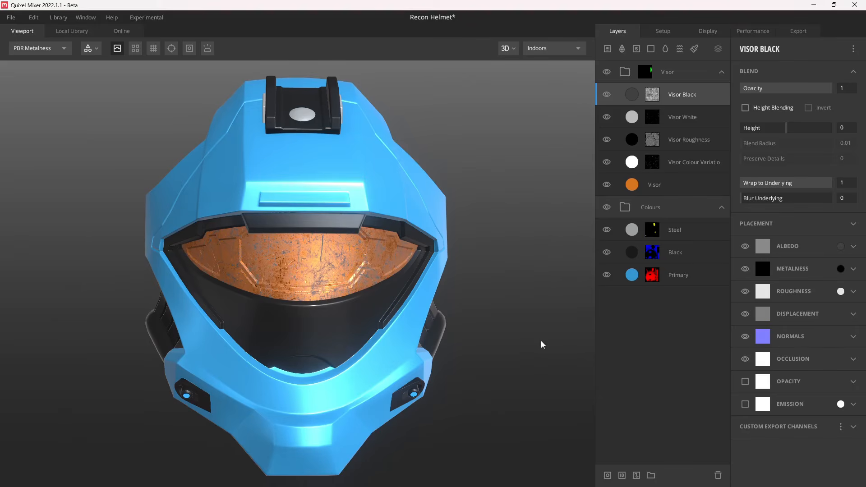
Set the Visor Black layer's albedo opacity to 0.2 and turn off its metalness channel
{"action": "left_click", "coordinate": [853, 246]}
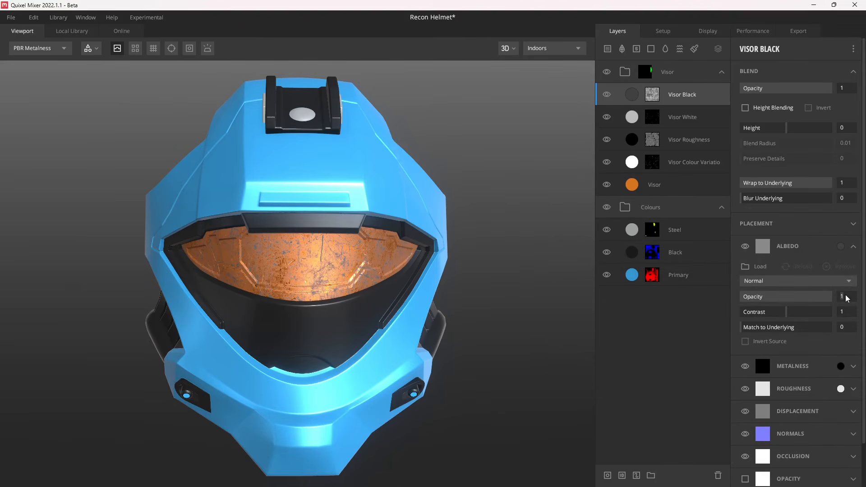
{"action": "type", "text": "0.2"}
{"action": "key", "text": "Return"}
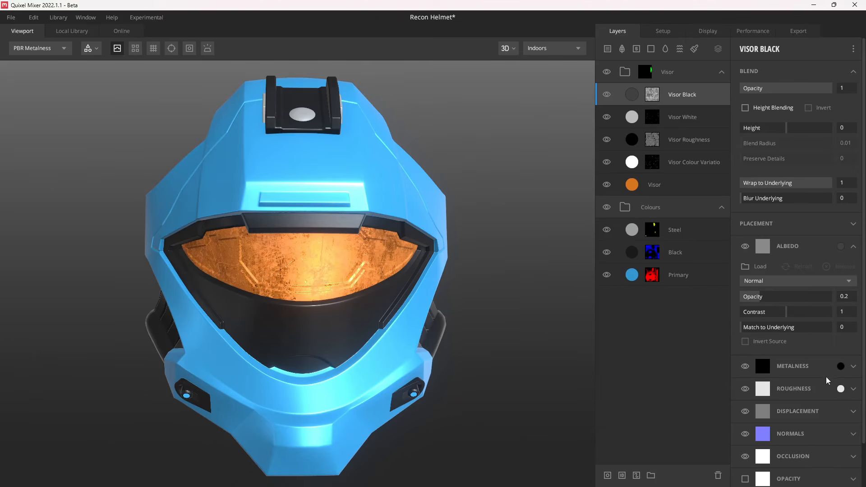
{"action": "left_click", "coordinate": [745, 365]}
{"action": "scroll", "coordinate": [827, 347], "scroll_direction": "down", "scroll_amount": 1}
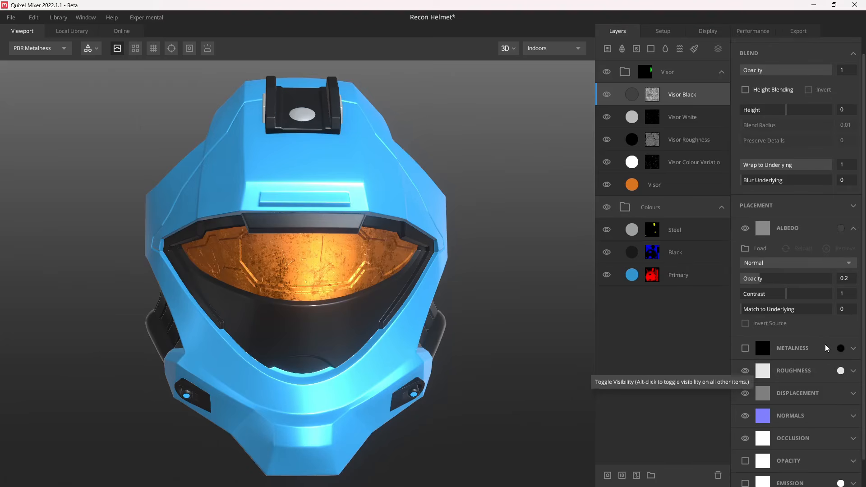
Check the visor in the Roughness view and set the Visor Black layer's roughness colour to a value of 67
{"action": "left_click", "coordinate": [853, 371]}
{"action": "scroll", "coordinate": [817, 365], "scroll_direction": "down", "scroll_amount": 2}
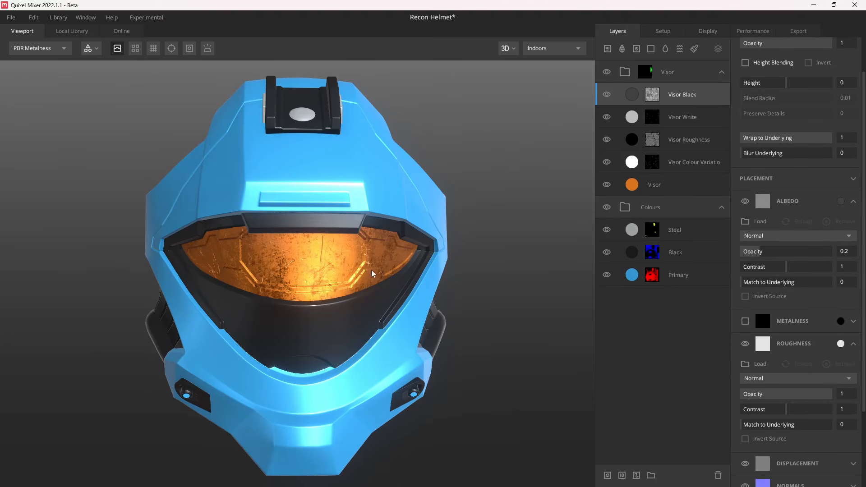
{"action": "key", "text": "4"}
{"action": "left_click_drag", "start_coordinate": [345, 275], "coordinate": [368, 268]}
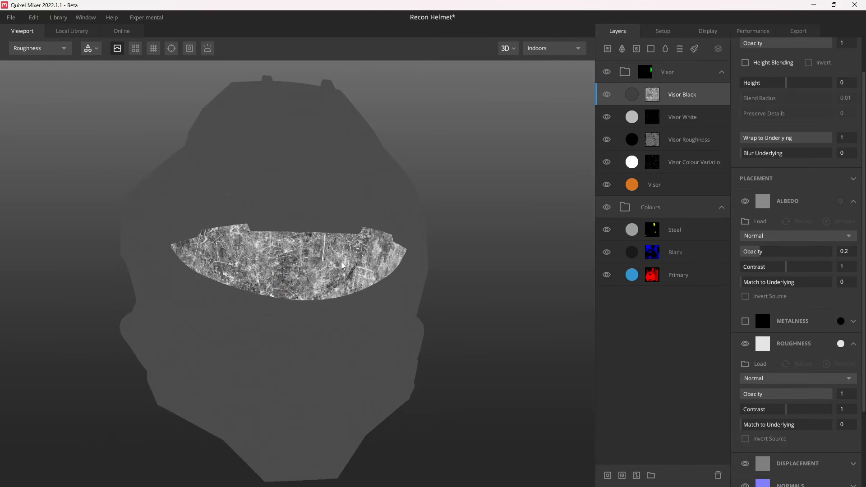
{"action": "key", "text": "3"}
{"action": "key", "text": "1"}
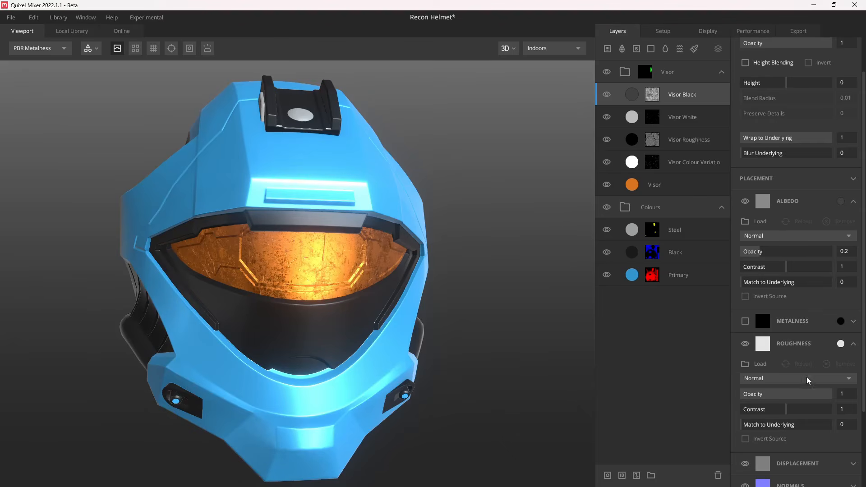
{"action": "left_click", "coordinate": [841, 344]}
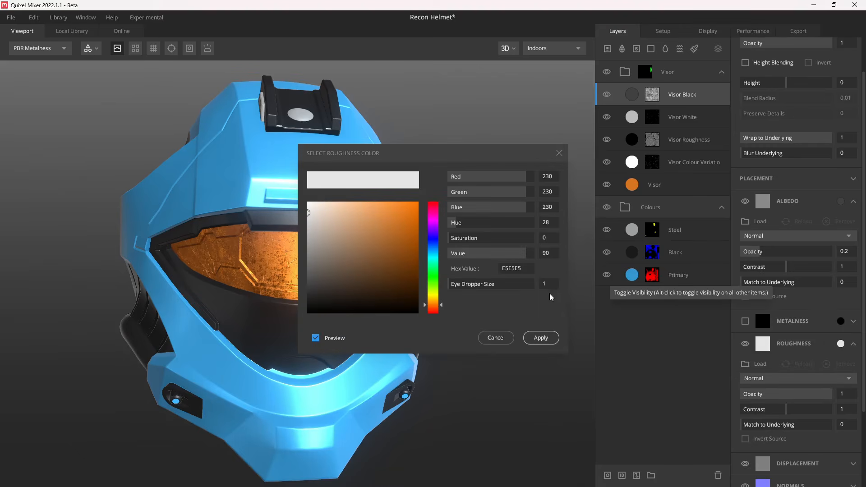
{"action": "double_click", "coordinate": [557, 258]}
{"action": "type", "text": "67"}
{"action": "key", "text": "Return"}
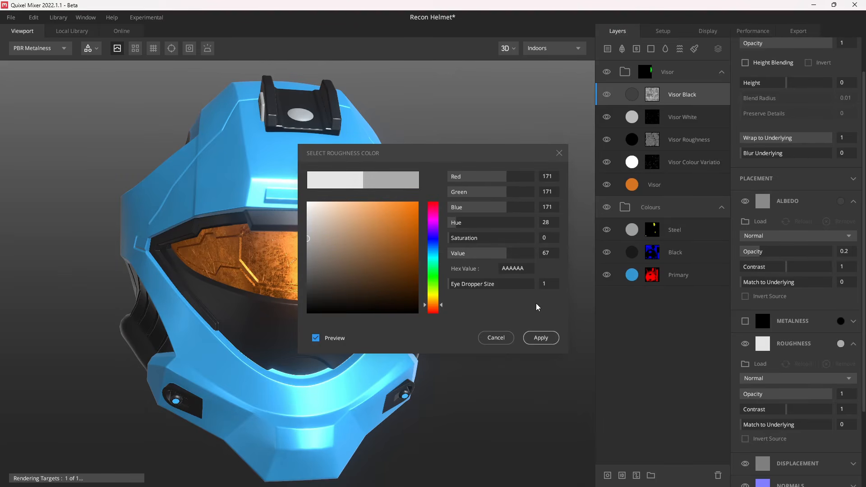
{"action": "left_click", "coordinate": [541, 337]}
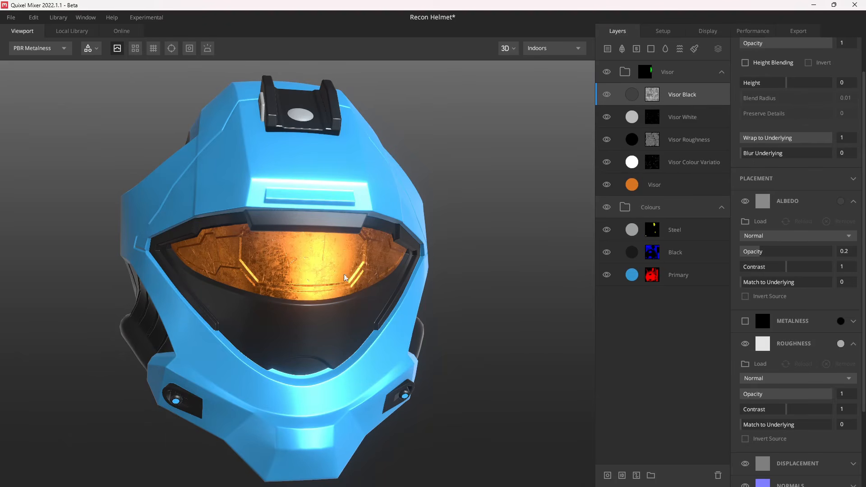
Set the Visor Black layer's roughness blend mode to Multiply
{"action": "left_click", "coordinate": [784, 379]}
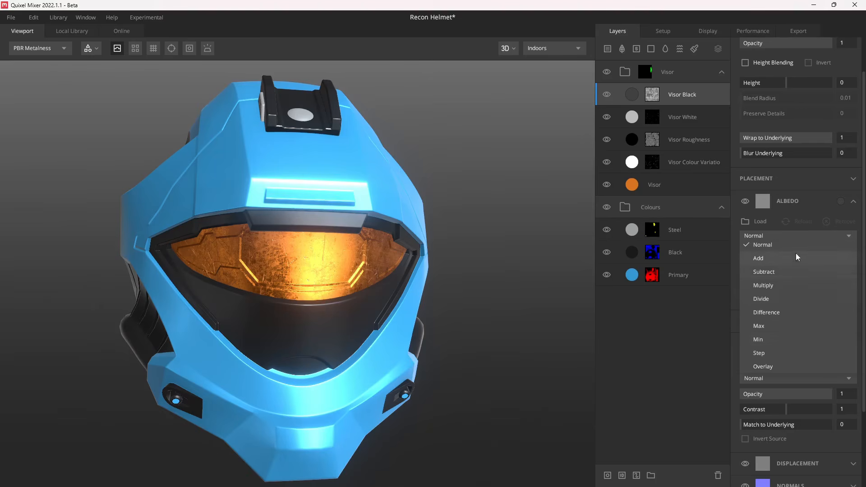
{"action": "left_click", "coordinate": [783, 290]}
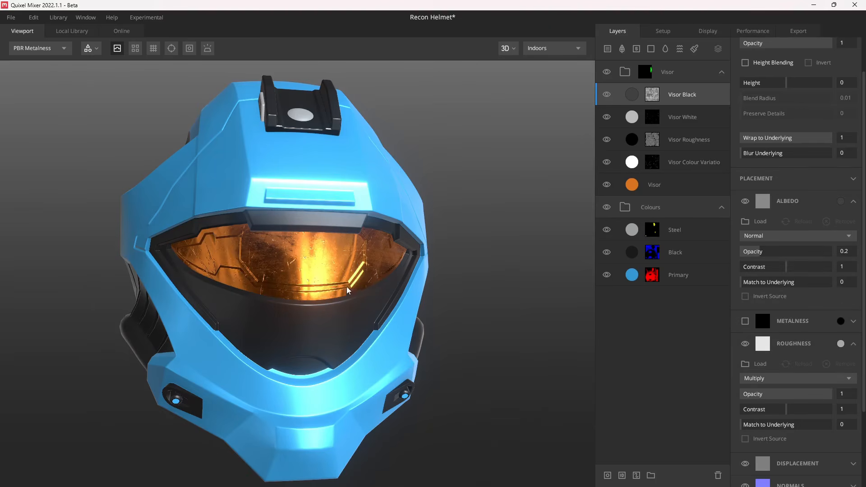
{"action": "mouse_move", "coordinate": [349, 291]}
{"action": "left_mouse_down"}
{"action": "mouse_move", "coordinate": [232, 299]}
{"action": "mouse_move", "coordinate": [337, 285]}
{"action": "left_mouse_up"}
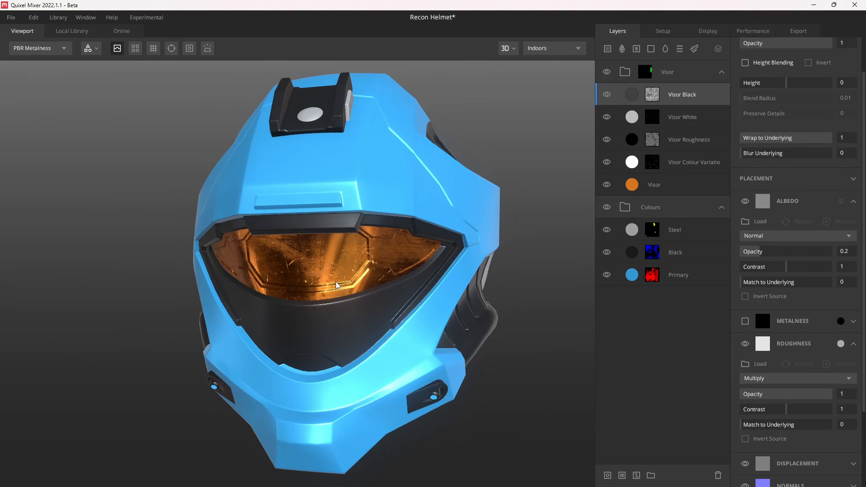
{"action": "left_click_drag", "start_coordinate": [385, 261], "coordinate": [435, 249]}
Inspect the Visor Black layer mask on the helmet and compare the visor with the layer hidden and shown
{"action": "key", "text": "c"}
{"action": "key", "text": "m"}
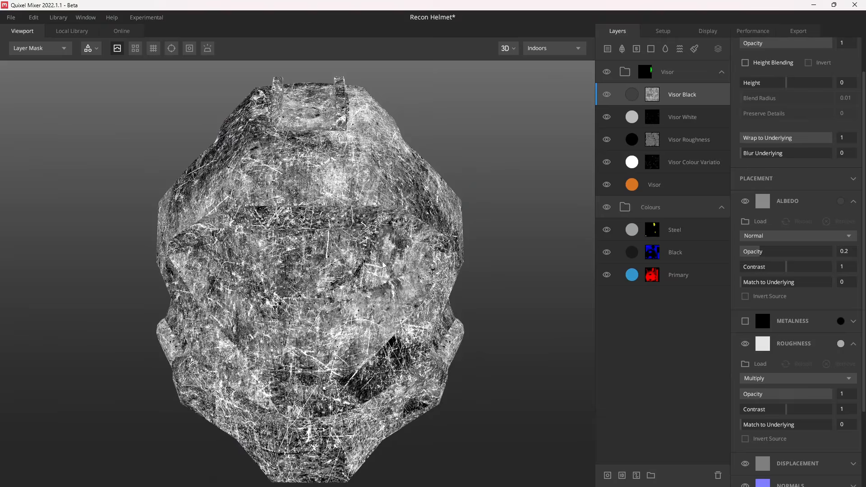
{"action": "left_click_drag", "start_coordinate": [354, 277], "coordinate": [268, 295]}
{"action": "key", "text": "m"}
{"action": "scroll", "coordinate": [370, 281], "scroll_direction": "up", "scroll_amount": 3}
{"action": "left_click", "coordinate": [606, 94]}
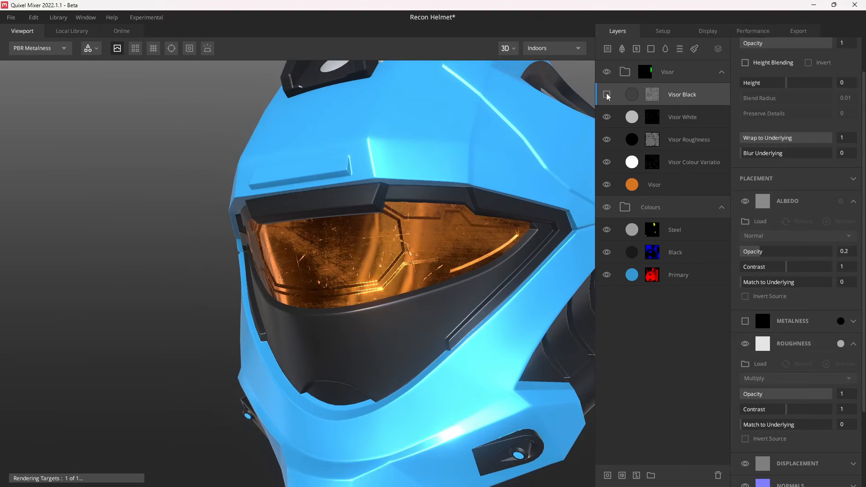
{"action": "left_click_drag", "start_coordinate": [437, 247], "coordinate": [420, 239]}
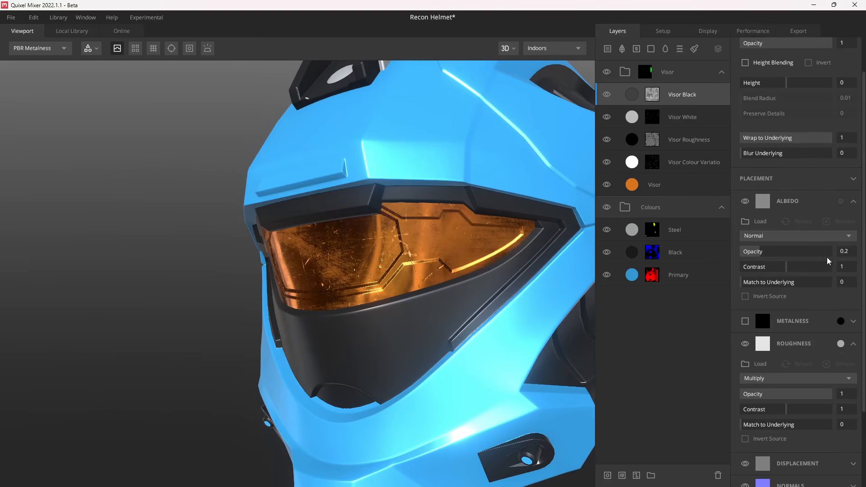
Try a different albedo opacity on the Visor Black layer and set it back to 0.2
{"action": "left_click", "coordinate": [785, 255]}
{"action": "left_click_drag", "start_coordinate": [783, 256], "coordinate": [781, 256]}
{"action": "left_click", "coordinate": [846, 252]}
{"action": "type", "text": "0.2"}
{"action": "key", "text": "Return"}
{"action": "left_click_drag", "start_coordinate": [458, 258], "coordinate": [453, 260]}
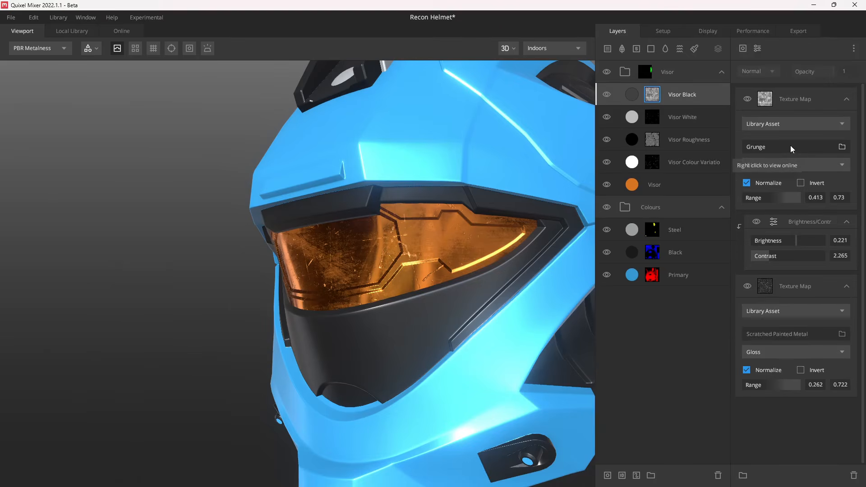
Replace the grunge texture map's asset in the Visor Black mask with another grunge imperfection and compare the visor with the layer toggled
{"action": "left_click", "coordinate": [790, 145]}
{"action": "scroll", "coordinate": [401, 282], "scroll_direction": "down", "scroll_amount": 5}
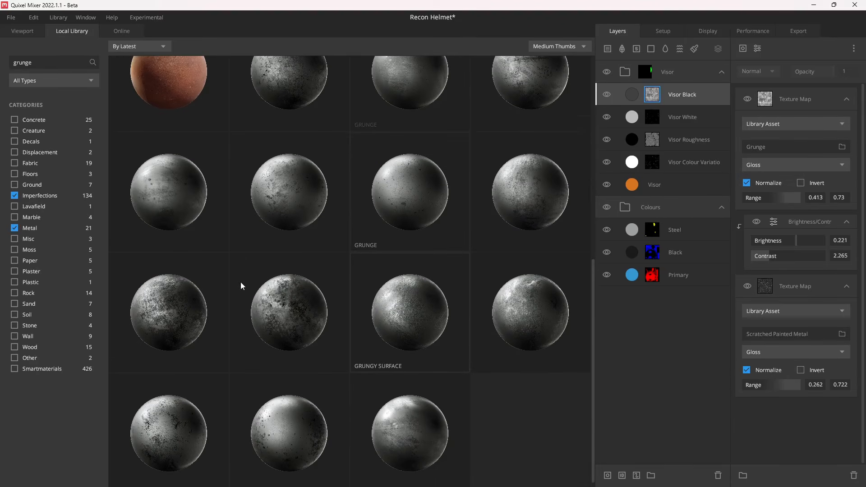
{"action": "left_click", "coordinate": [316, 319]}
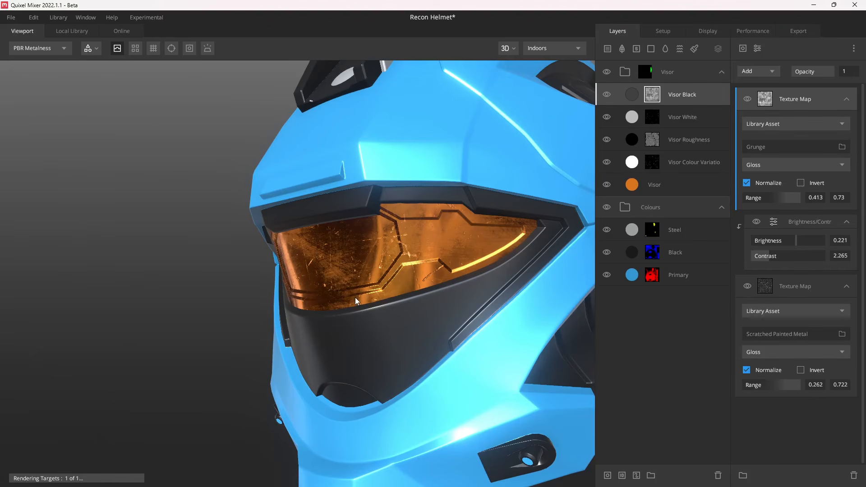
{"action": "mouse_move", "coordinate": [355, 297]}
{"action": "left_mouse_down"}
{"action": "mouse_move", "coordinate": [435, 301]}
{"action": "mouse_move", "coordinate": [369, 296]}
{"action": "left_mouse_up"}
{"action": "left_click", "coordinate": [614, 94]}
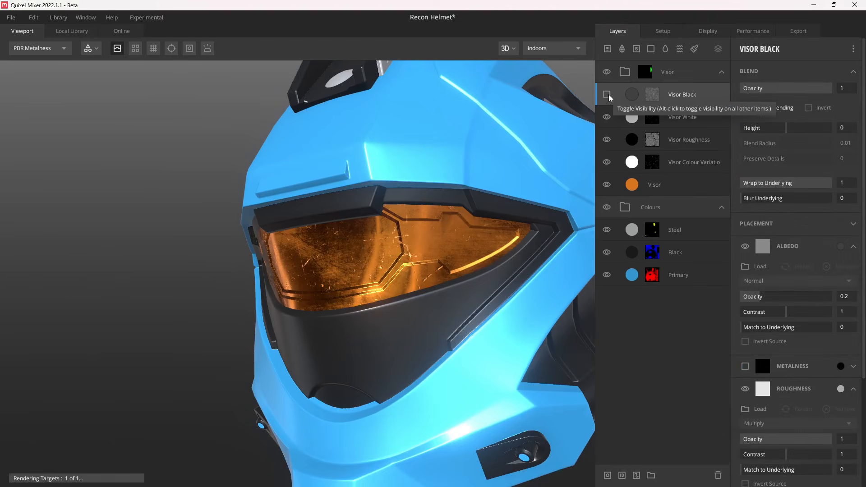
{"action": "left_click_drag", "start_coordinate": [429, 238], "coordinate": [322, 230]}
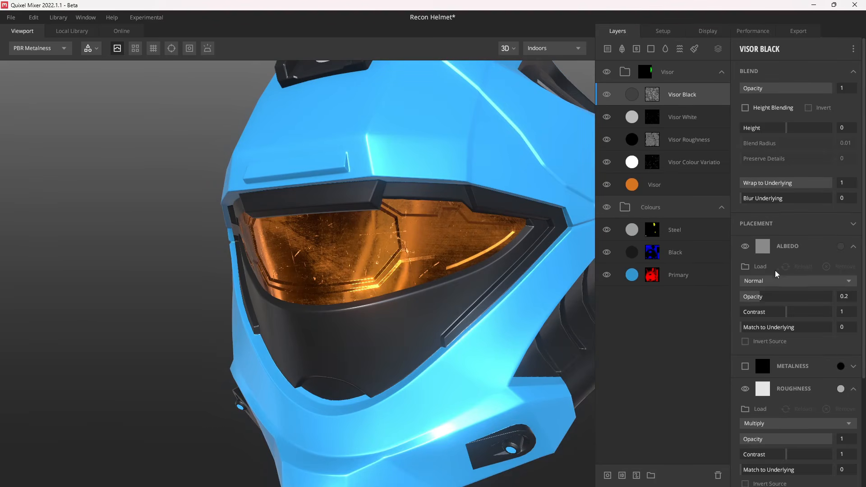
Try an albedo opacity of 0.458 on the Visor Black layer and undo it
{"action": "left_click", "coordinate": [783, 298]}
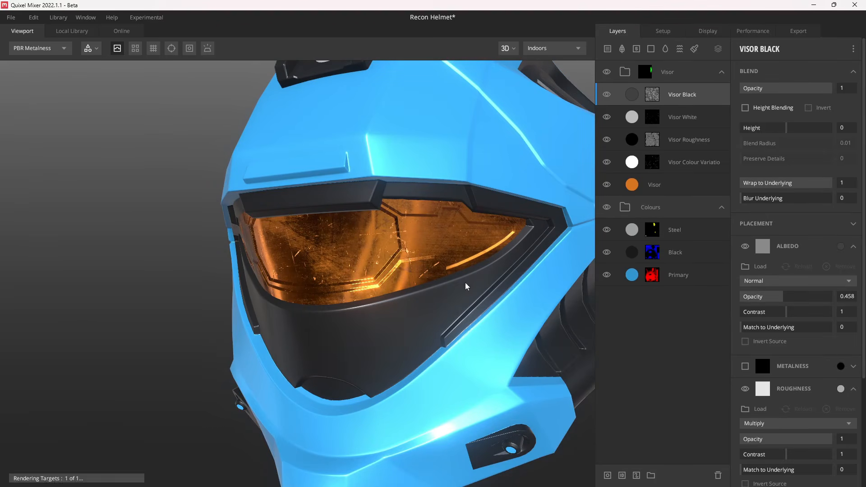
{"action": "left_click_drag", "start_coordinate": [464, 286], "coordinate": [410, 272]}
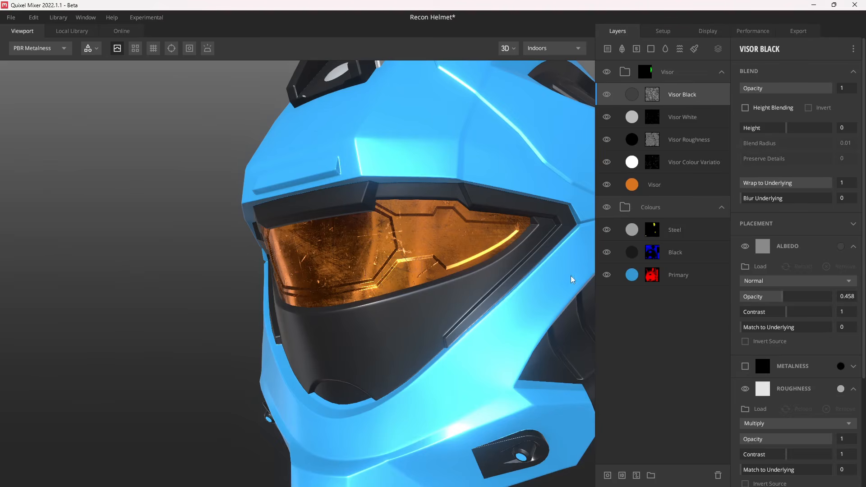
{"action": "key", "text": "ctrl+z"}
{"action": "key", "text": "ctrl+z"}
Examine the scratches and wear on the visor up close and from several angles
{"action": "scroll", "coordinate": [496, 278], "scroll_direction": "up", "scroll_amount": 3}
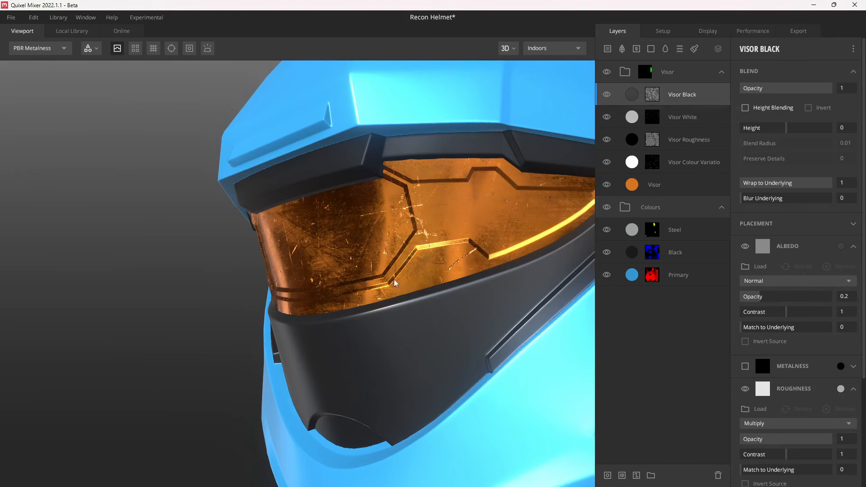
{"action": "left_click_drag", "start_coordinate": [416, 232], "coordinate": [398, 264]}
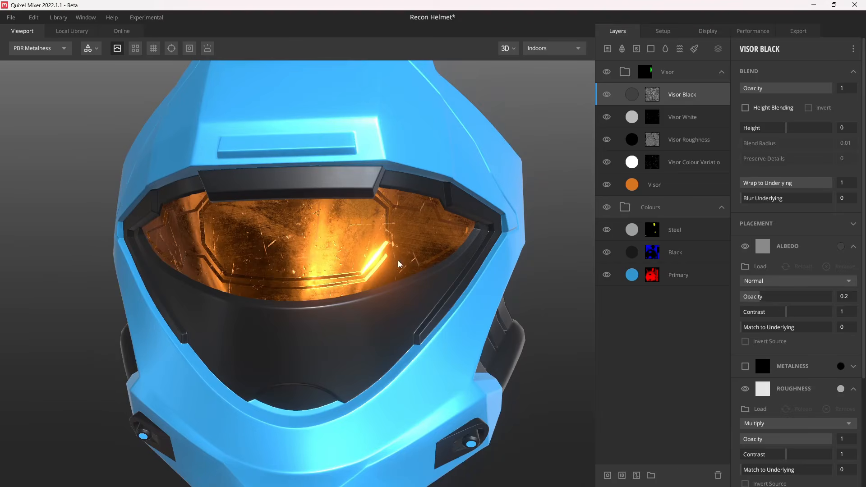
{"action": "left_click_drag", "start_coordinate": [407, 232], "coordinate": [399, 273]}
{"action": "middle_click_drag", "start_coordinate": [297, 265], "coordinate": [319, 288]}
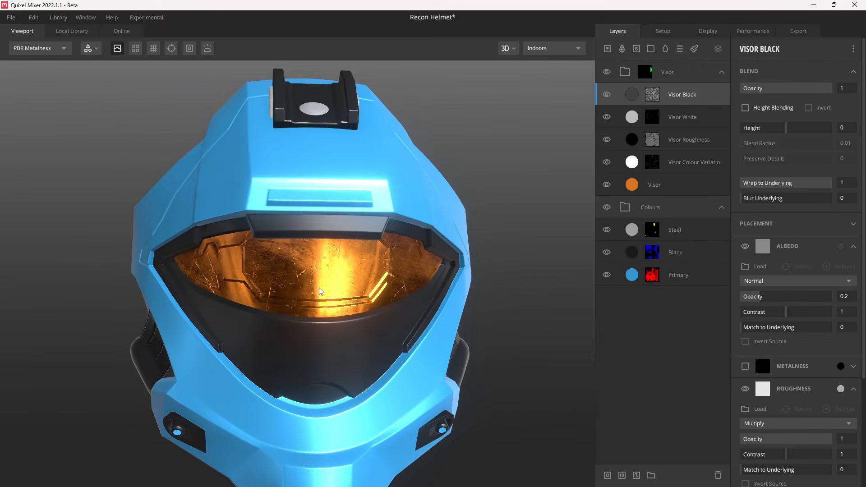
{"action": "left_click_drag", "start_coordinate": [284, 284], "coordinate": [348, 290]}
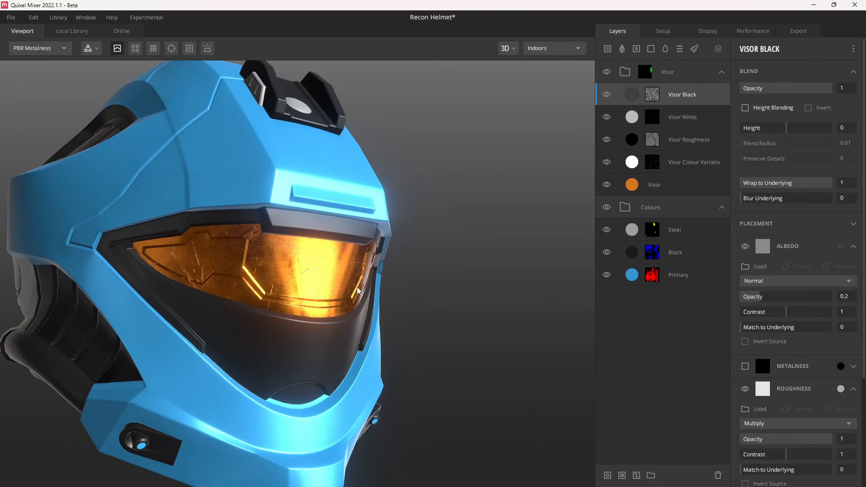
{"action": "left_click_drag", "start_coordinate": [357, 291], "coordinate": [262, 295]}
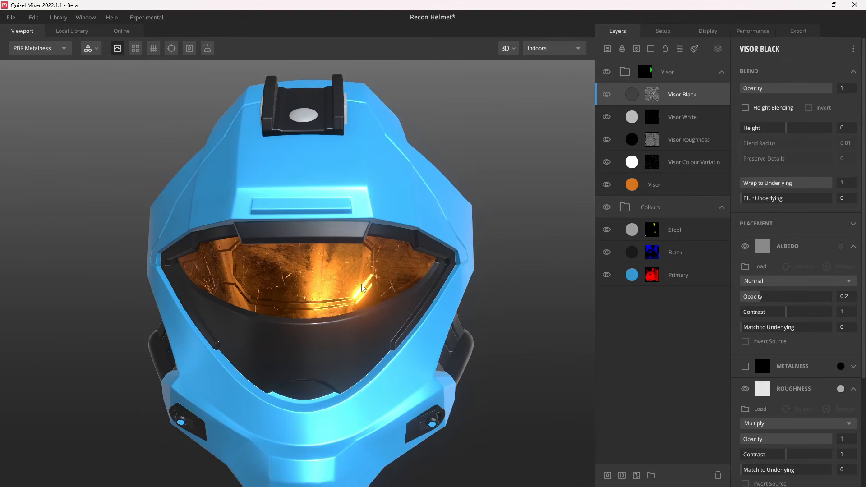
{"action": "mouse_move", "coordinate": [363, 287]}
{"action": "left_mouse_down"}
{"action": "mouse_move", "coordinate": [399, 294]}
{"action": "mouse_move", "coordinate": [375, 295]}
{"action": "left_mouse_up"}
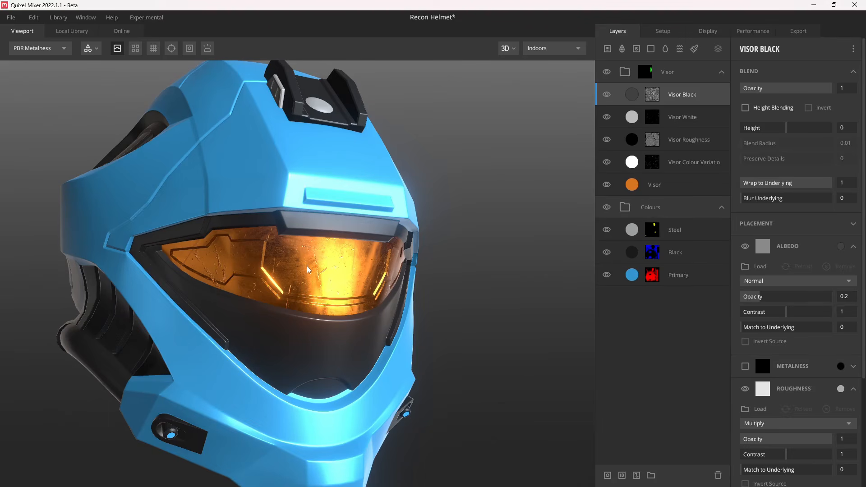
Add a new layer group above the Colours group and name it Variance
{"action": "left_click", "coordinate": [651, 207]}
{"action": "left_click", "coordinate": [651, 475]}
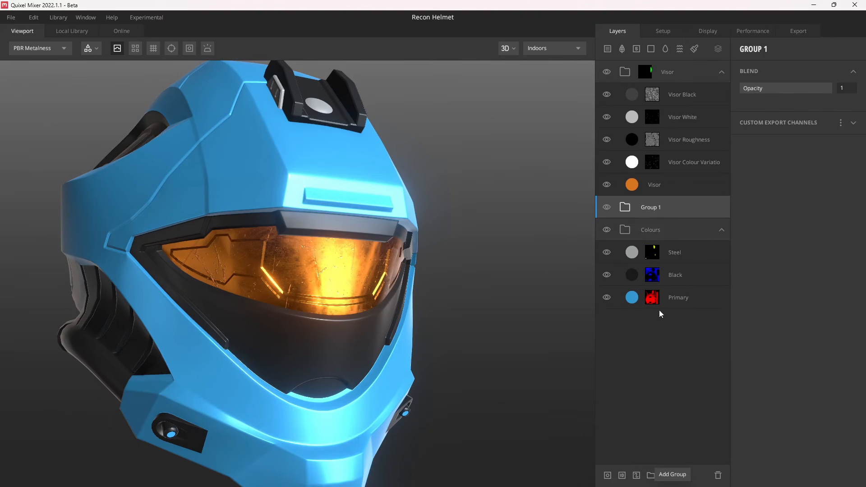
{"action": "double_click", "coordinate": [655, 212]}
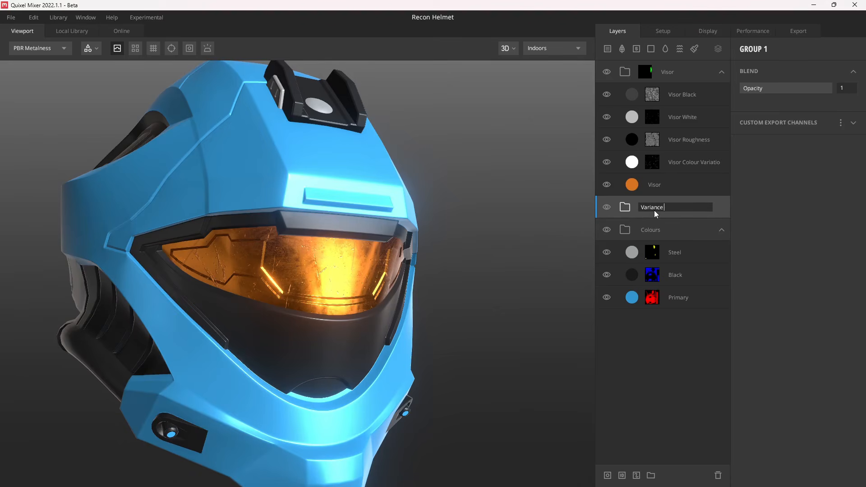
{"action": "key", "text": "Return"}
Add a solid layer, move it into the Variance group and rename it Variance Base
{"action": "left_click", "coordinate": [665, 48]}
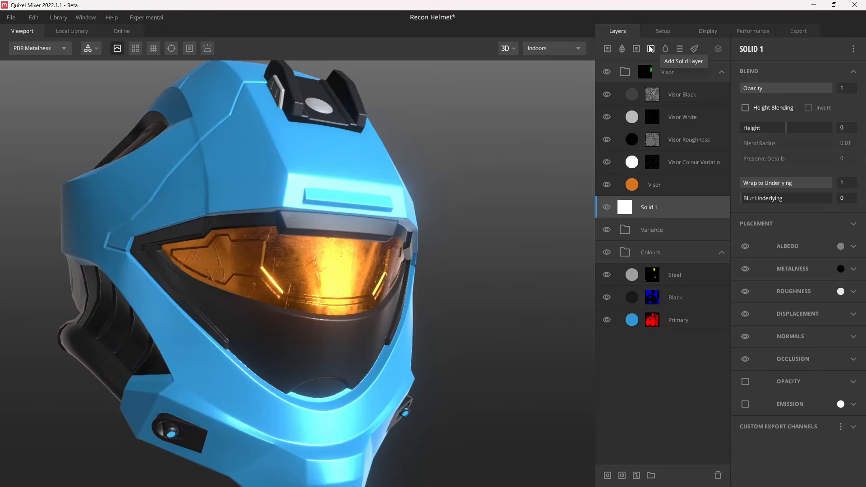
{"action": "left_click_drag", "start_coordinate": [663, 214], "coordinate": [668, 231]}
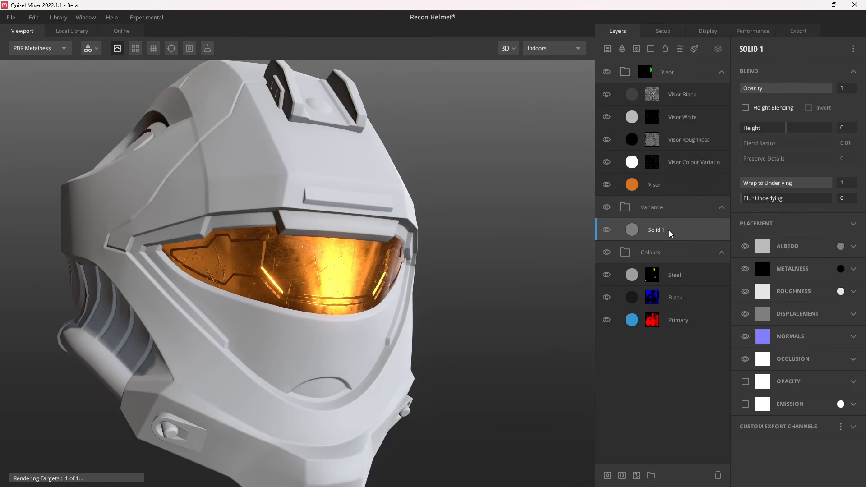
{"action": "double_click", "coordinate": [659, 232]}
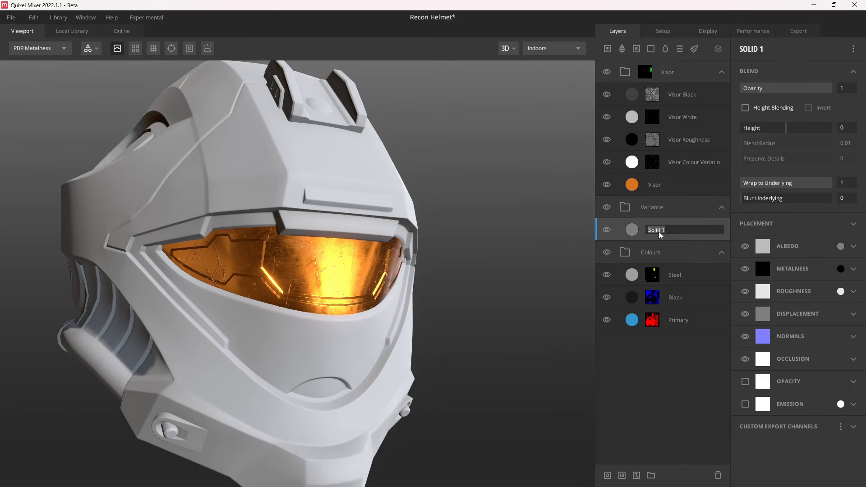
{"action": "type", "text": "Variance Base"}
{"action": "key", "text": "Return"}
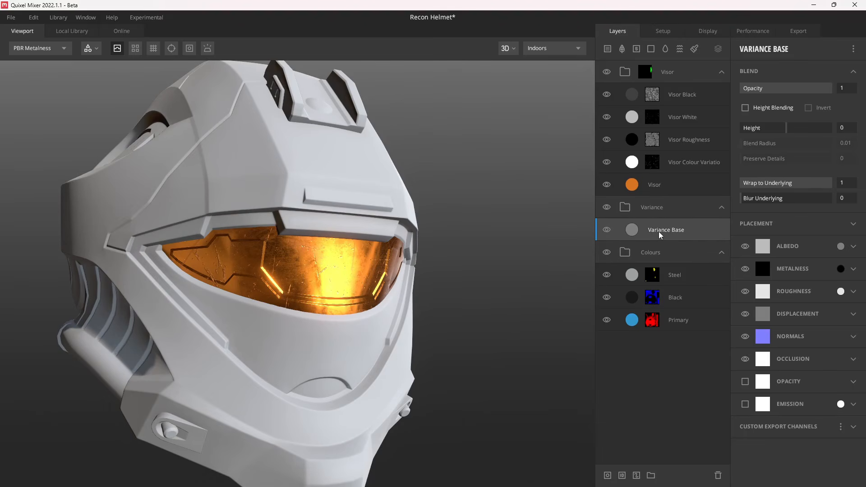
{"action": "scroll", "coordinate": [349, 239], "scroll_direction": "down", "scroll_amount": 2}
{"action": "left_click_drag", "start_coordinate": [349, 239], "coordinate": [307, 284]}
{"action": "left_click_drag", "start_coordinate": [449, 305], "coordinate": [384, 281]}
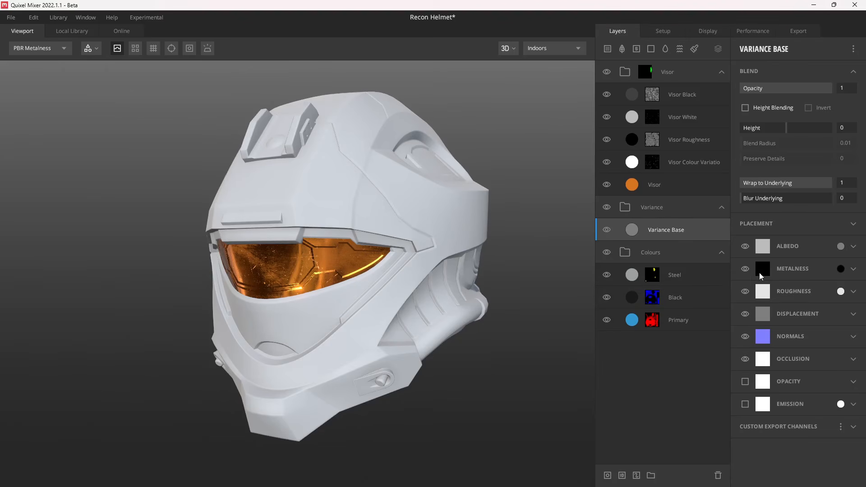
Disable the Variance Base layer's metalness channel and set its albedo colour's Value to 15
{"action": "left_click", "coordinate": [747, 268]}
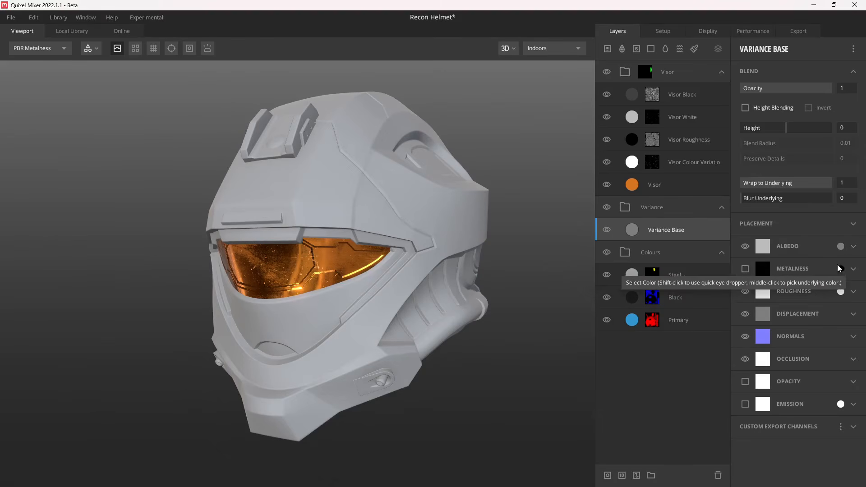
{"action": "left_click", "coordinate": [841, 247]}
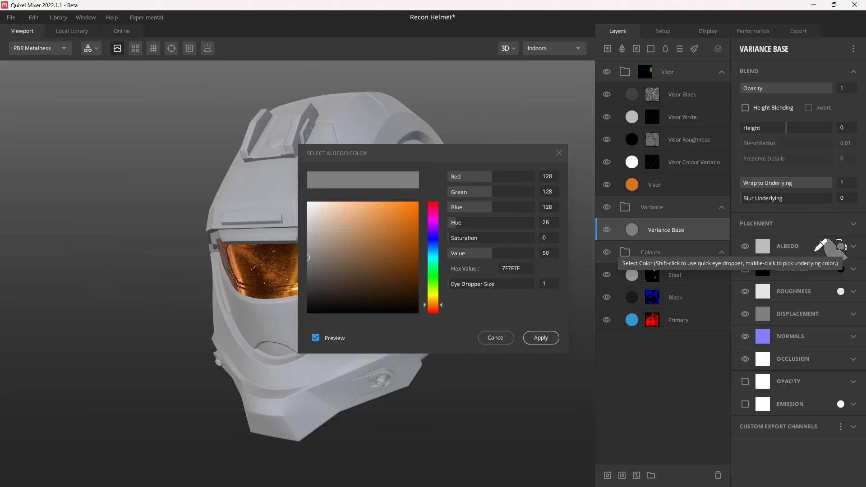
{"action": "left_click", "coordinate": [550, 255]}
{"action": "type", "text": "15"}
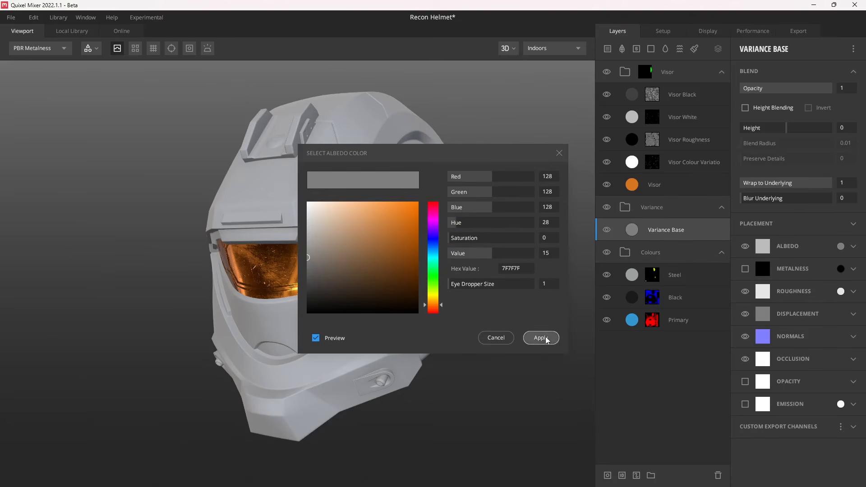
{"action": "left_click", "coordinate": [541, 338]}
Set the albedo blend mode of the Variance Base layer to Subtract
{"action": "left_click", "coordinate": [853, 247]}
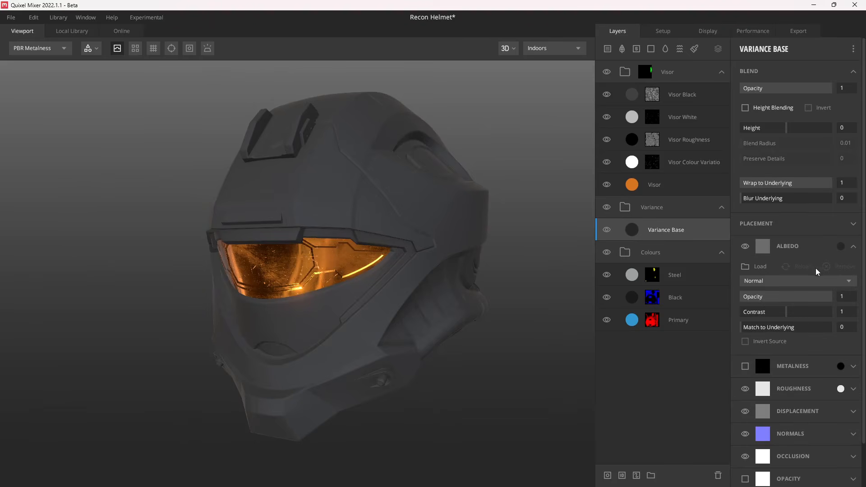
{"action": "left_click", "coordinate": [797, 281]}
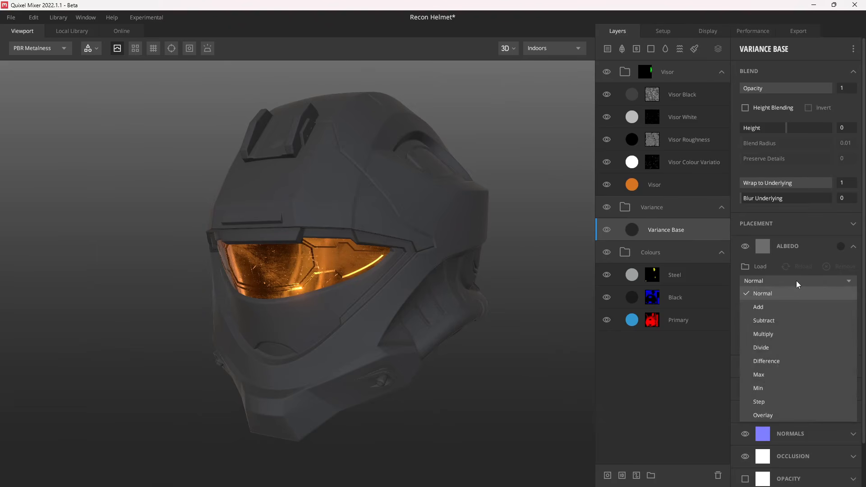
{"action": "left_click", "coordinate": [774, 319]}
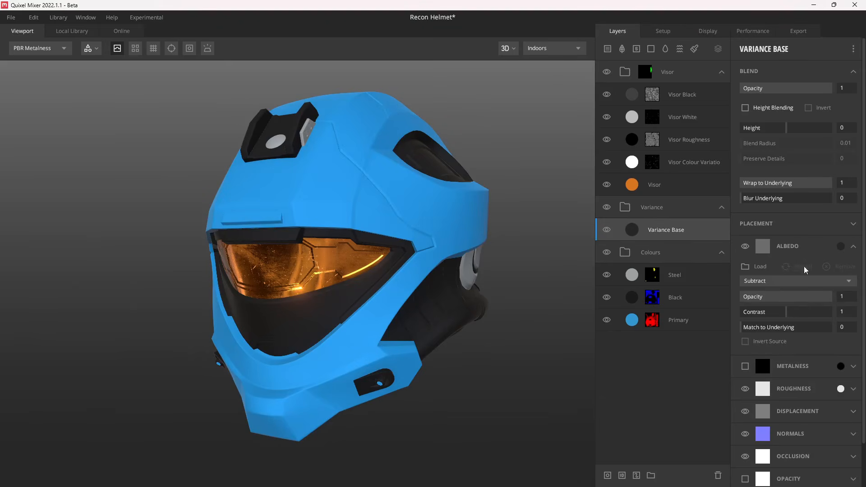
{"action": "left_click", "coordinate": [853, 247]}
Set the Variance Base layer's roughness colour Value to 10 and its roughness blend mode to Add
{"action": "left_click", "coordinate": [853, 291]}
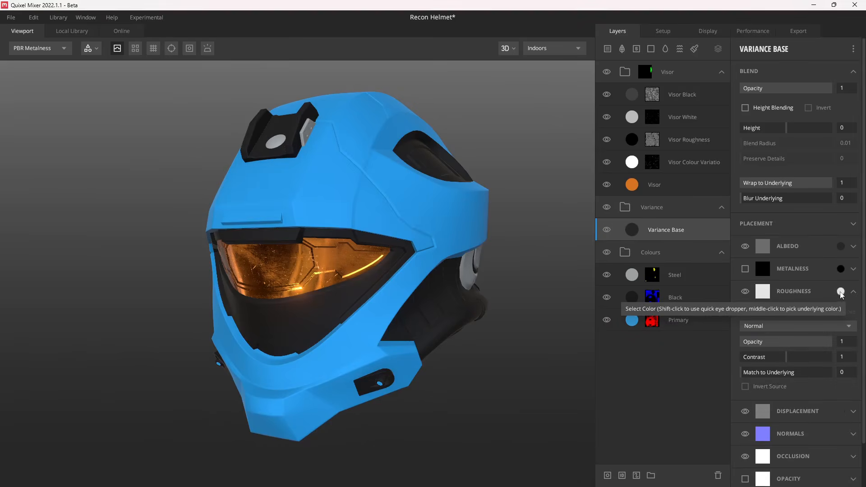
{"action": "left_click", "coordinate": [840, 291]}
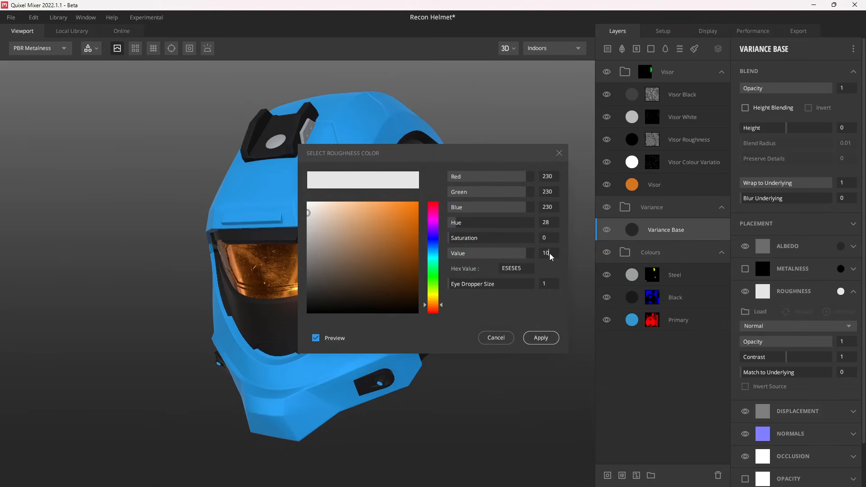
{"action": "key", "text": "Return"}
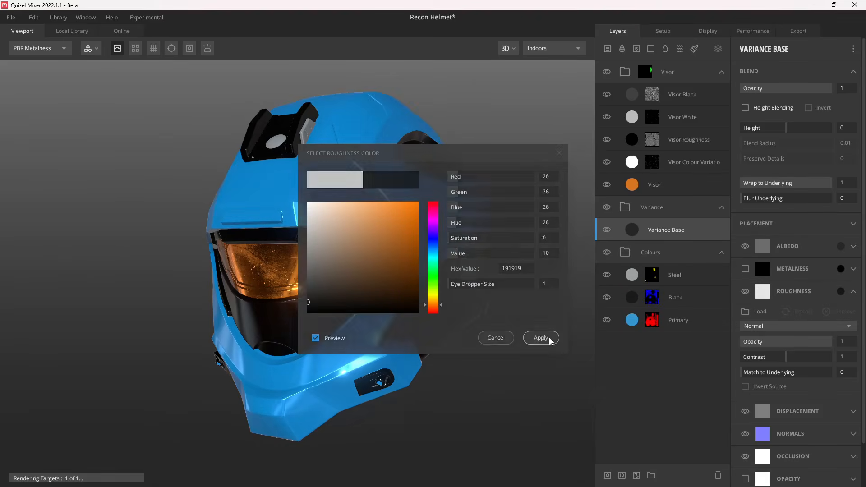
{"action": "left_click", "coordinate": [550, 341]}
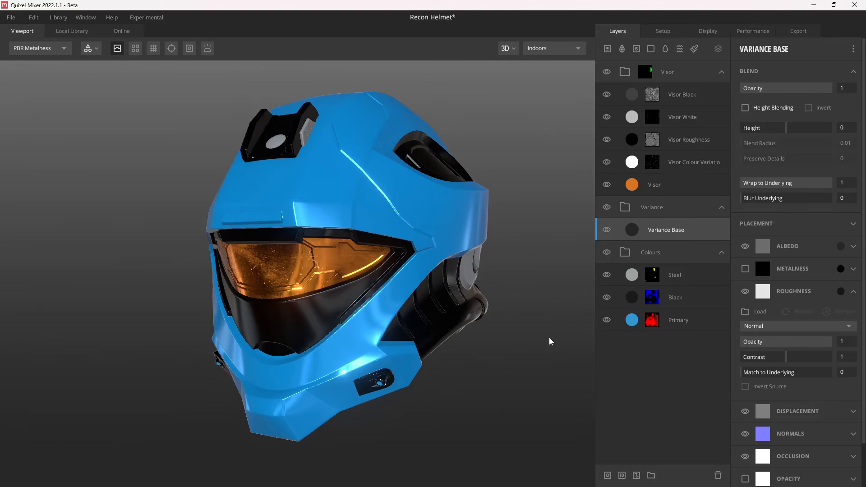
{"action": "left_click", "coordinate": [759, 327]}
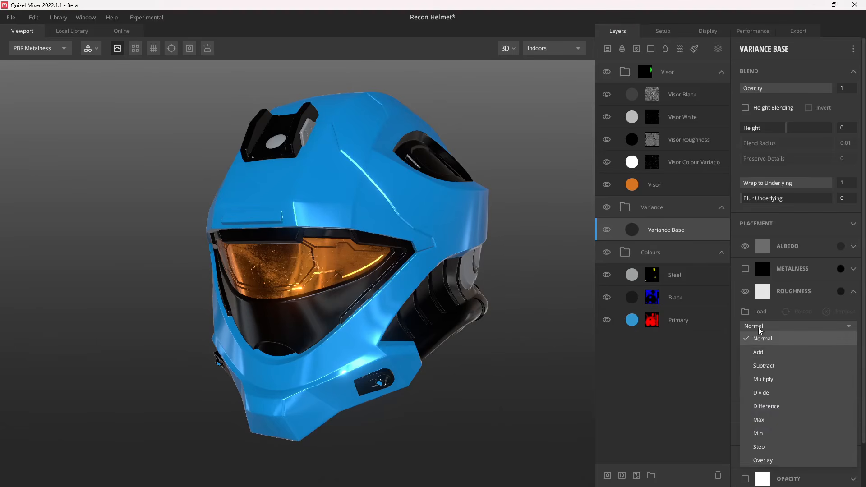
{"action": "left_click", "coordinate": [777, 356]}
{"action": "left_click_drag", "start_coordinate": [427, 271], "coordinate": [404, 272]}
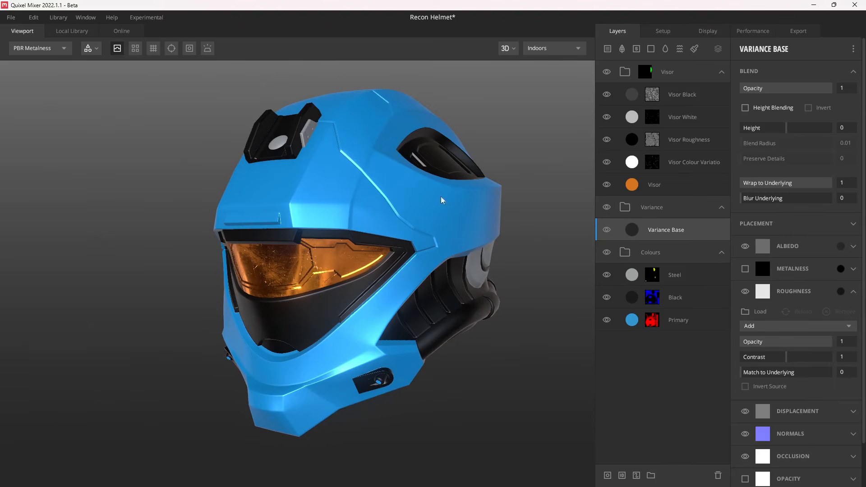
{"action": "left_click_drag", "start_coordinate": [450, 242], "coordinate": [444, 246]}
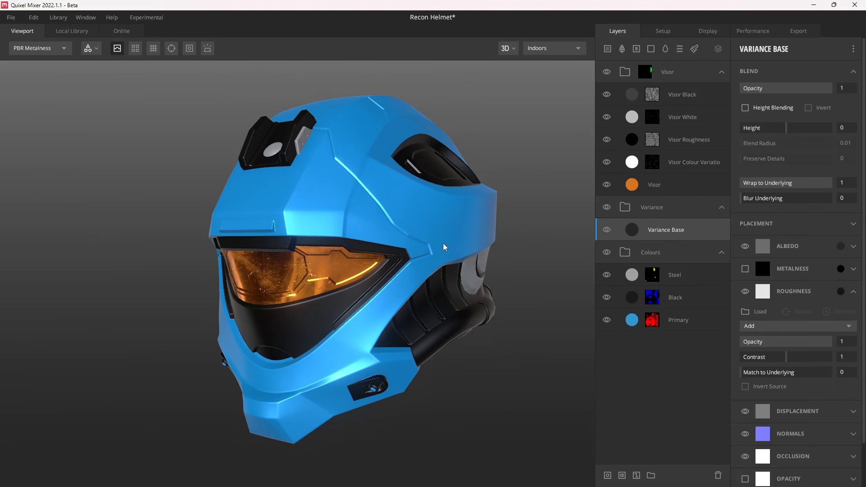
Add a mask stack to the Variance Base layer with a Texture Map component that uses a library asset
{"action": "right_click", "coordinate": [698, 234]}
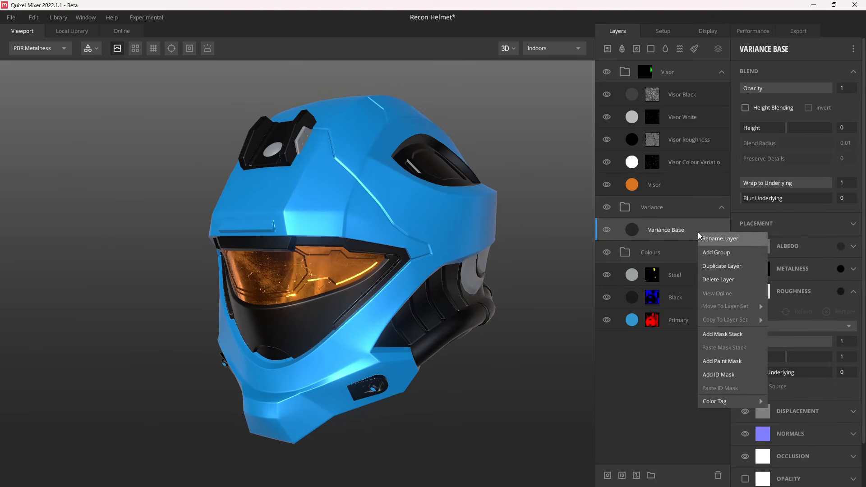
{"action": "left_click", "coordinate": [740, 336]}
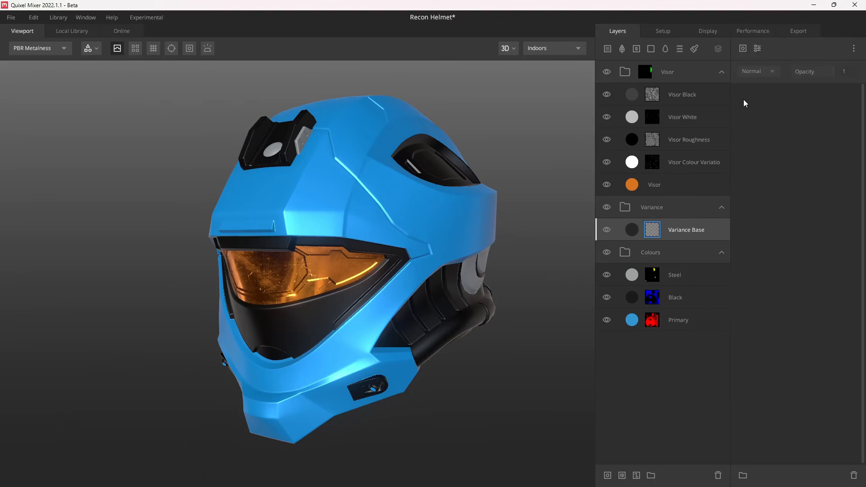
{"action": "left_click", "coordinate": [743, 51]}
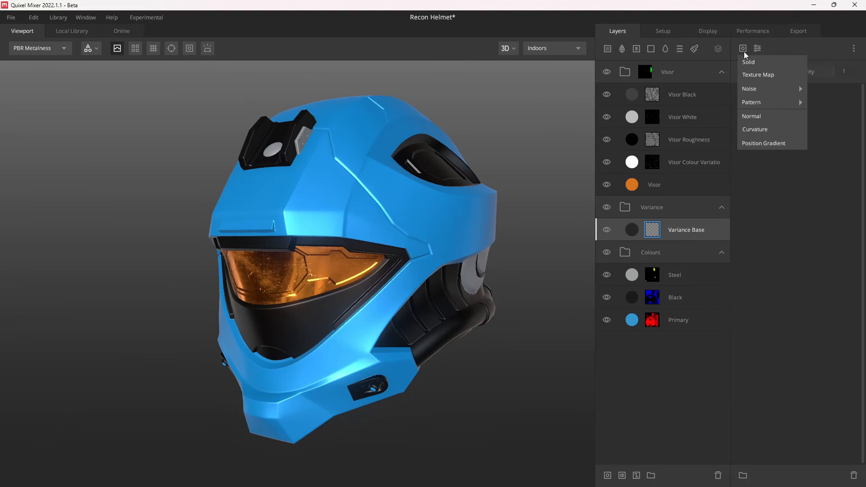
{"action": "left_click", "coordinate": [765, 75]}
{"action": "left_click", "coordinate": [772, 129]}
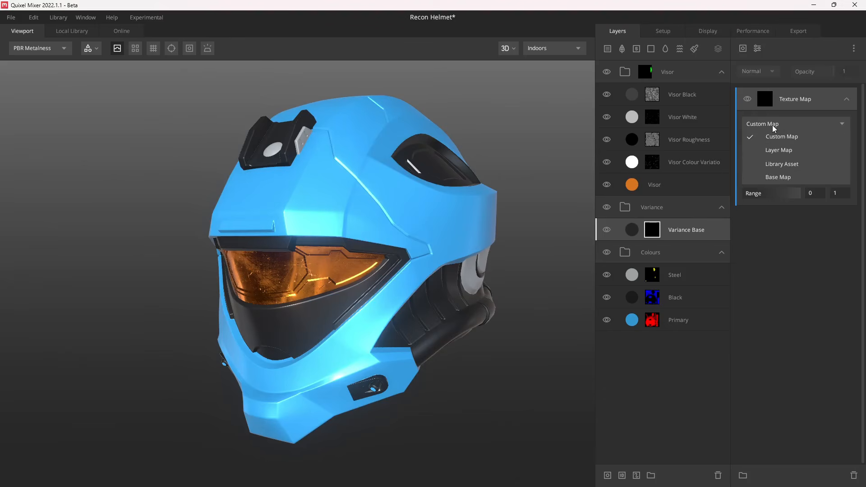
{"action": "left_click", "coordinate": [786, 162]}
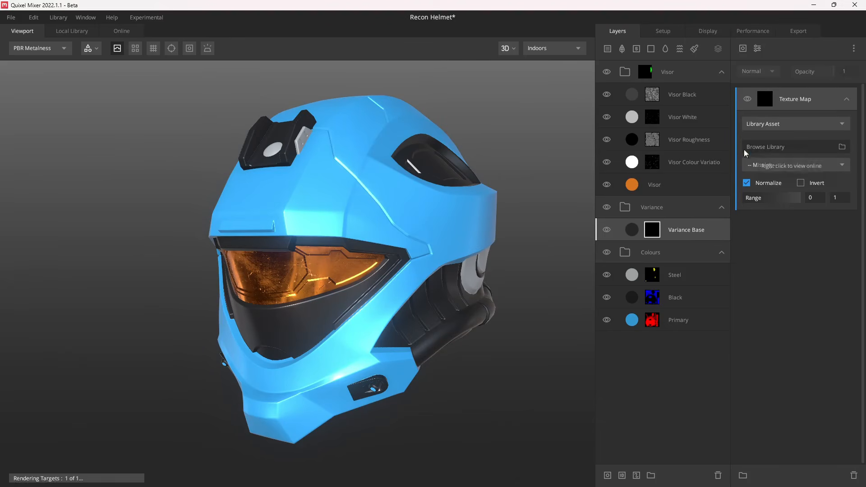
Browse the grunge imperfections in the local library and assign a dark, speckled Grunge asset to the texture map
{"action": "left_click", "coordinate": [773, 145]}
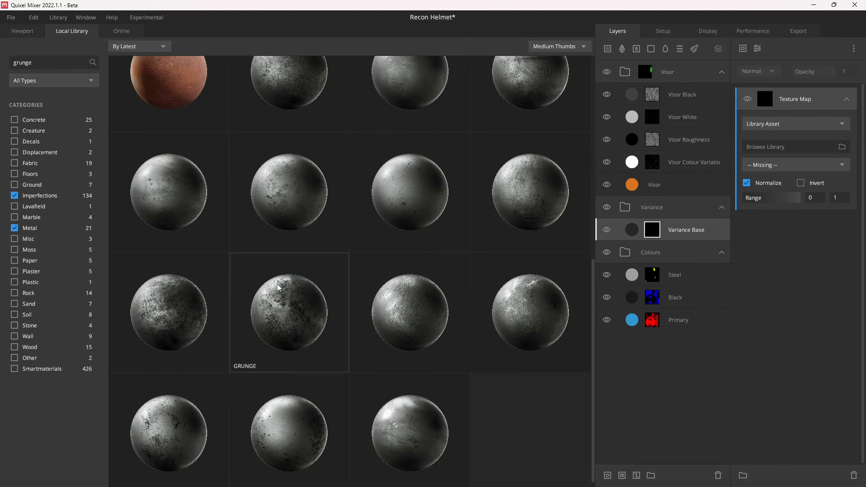
{"action": "scroll", "coordinate": [304, 311], "scroll_direction": "down", "scroll_amount": 1}
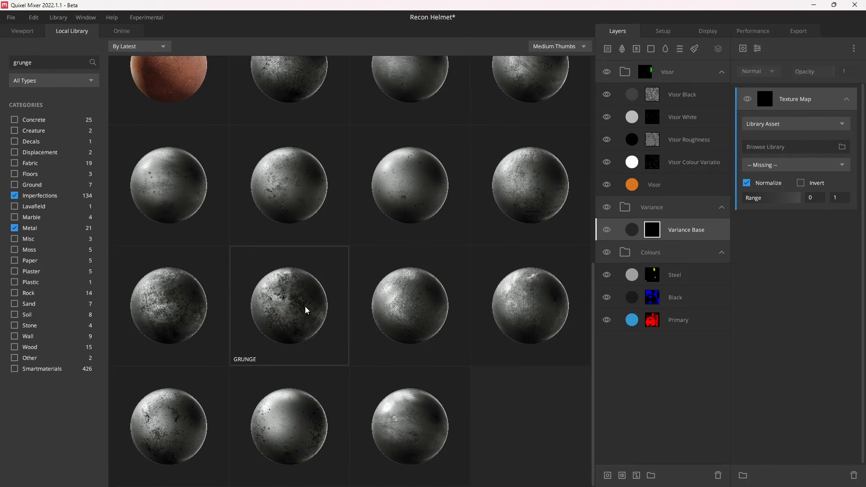
{"action": "scroll", "coordinate": [302, 307], "scroll_direction": "up", "scroll_amount": 2}
{"action": "scroll", "coordinate": [294, 269], "scroll_direction": "up", "scroll_amount": 5}
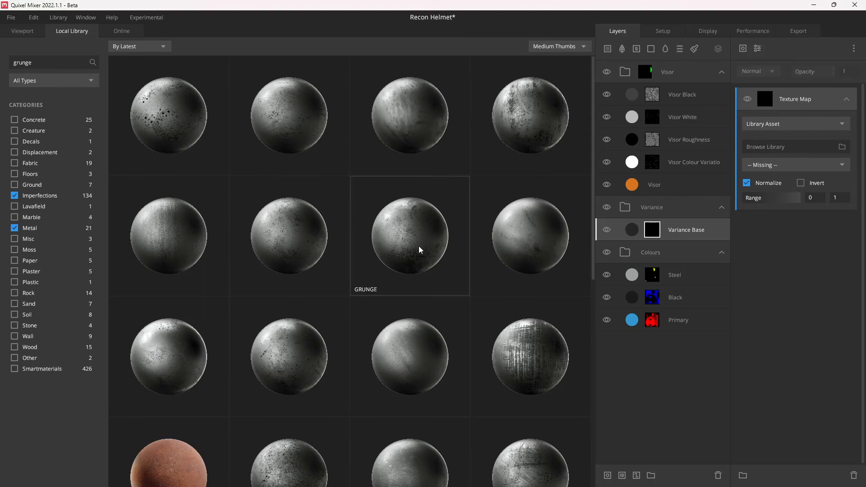
{"action": "left_click", "coordinate": [406, 239]}
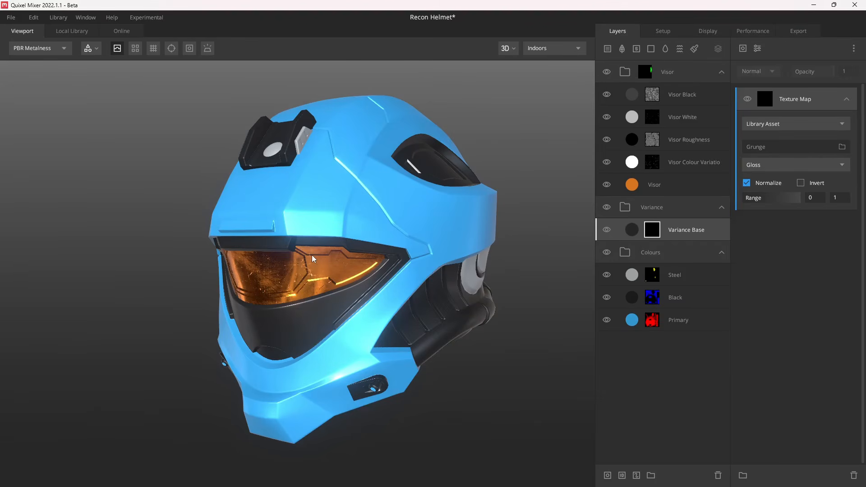
Switch the grunge texture map to its Roughness channel and raise the lower end of its range to 0.23
{"action": "left_click_drag", "start_coordinate": [312, 258], "coordinate": [346, 260]}
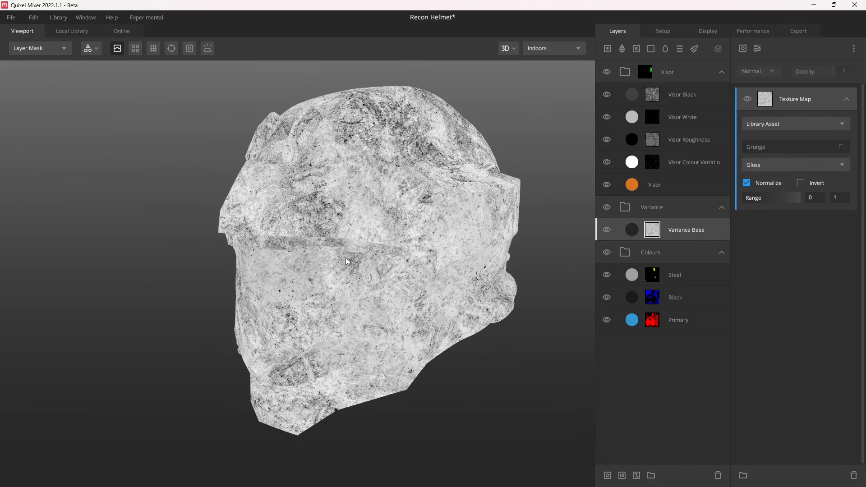
{"action": "left_click", "coordinate": [776, 163]}
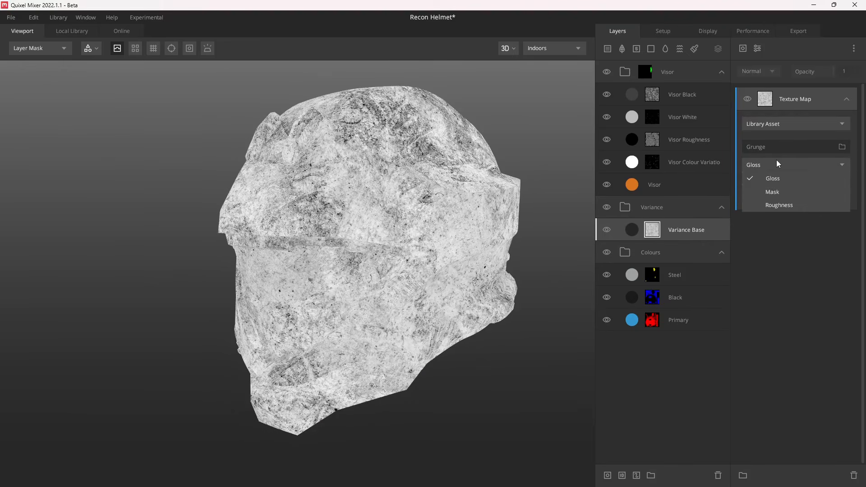
{"action": "left_click", "coordinate": [779, 208]}
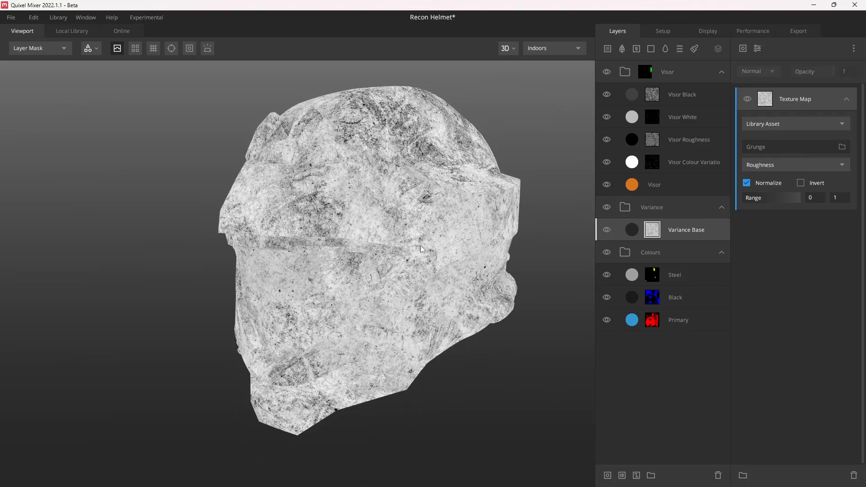
{"action": "left_click_drag", "start_coordinate": [397, 246], "coordinate": [393, 246]}
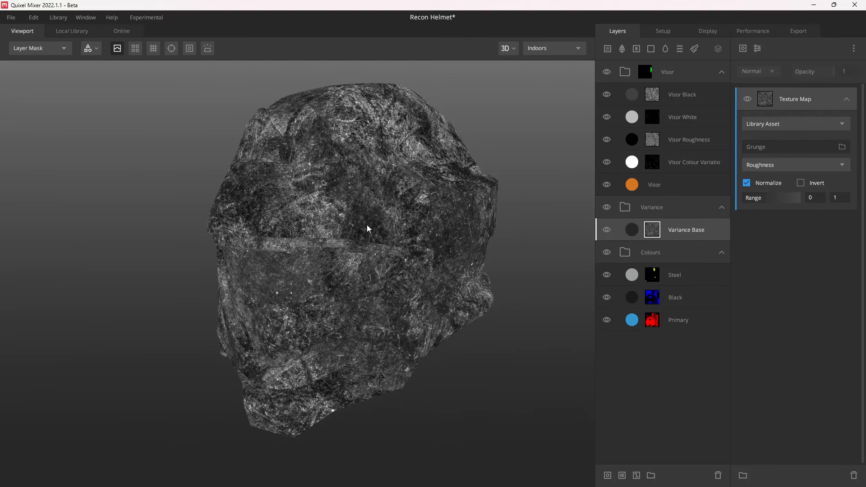
{"action": "left_click_drag", "start_coordinate": [746, 198], "coordinate": [757, 200]}
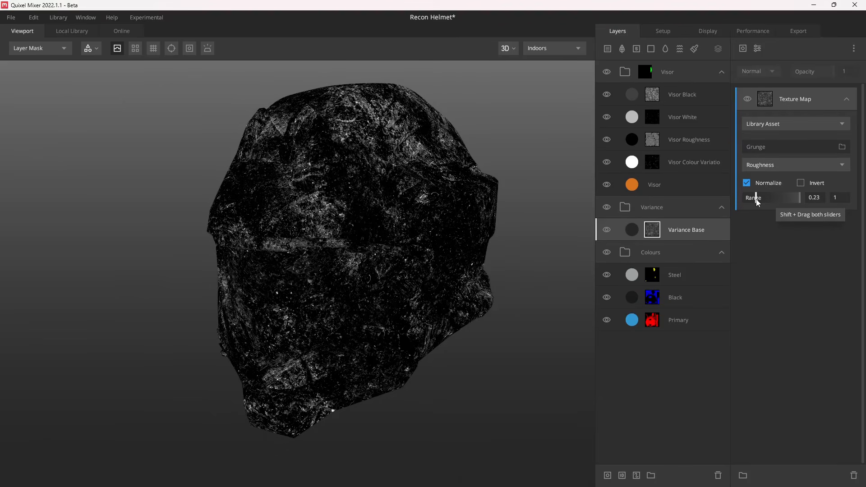
Examine the grunge mask from several angles around the helmet, comparing the mask view with the shaded material
{"action": "left_click_drag", "start_coordinate": [402, 233], "coordinate": [457, 197]}
{"action": "left_click_drag", "start_coordinate": [439, 247], "coordinate": [437, 161]}
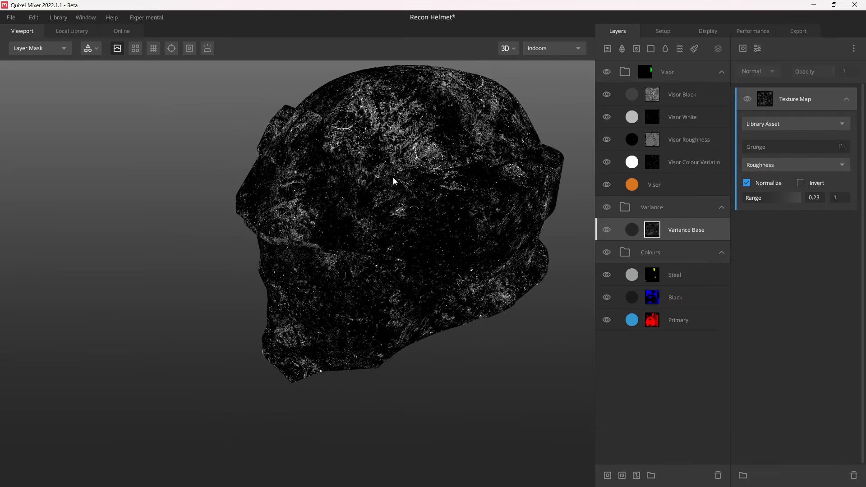
{"action": "left_click_drag", "start_coordinate": [394, 178], "coordinate": [457, 179]}
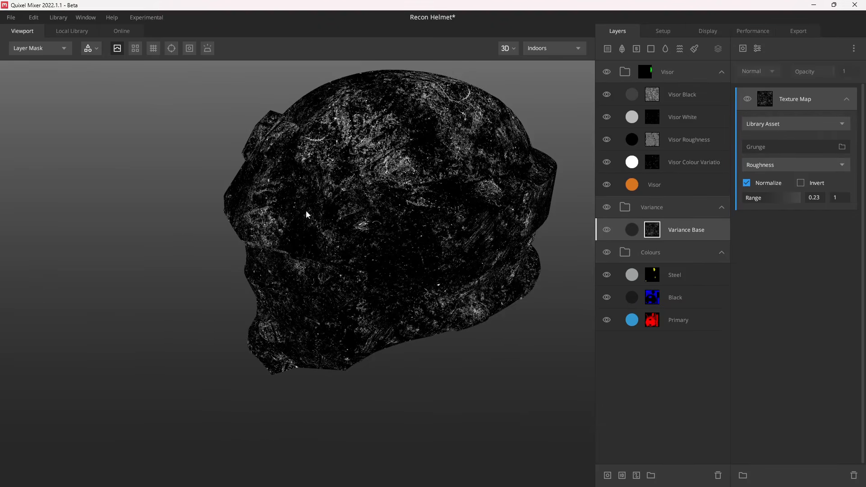
{"action": "left_click_drag", "start_coordinate": [349, 257], "coordinate": [451, 202]}
{"action": "middle_click_drag", "start_coordinate": [272, 275], "coordinate": [302, 267]}
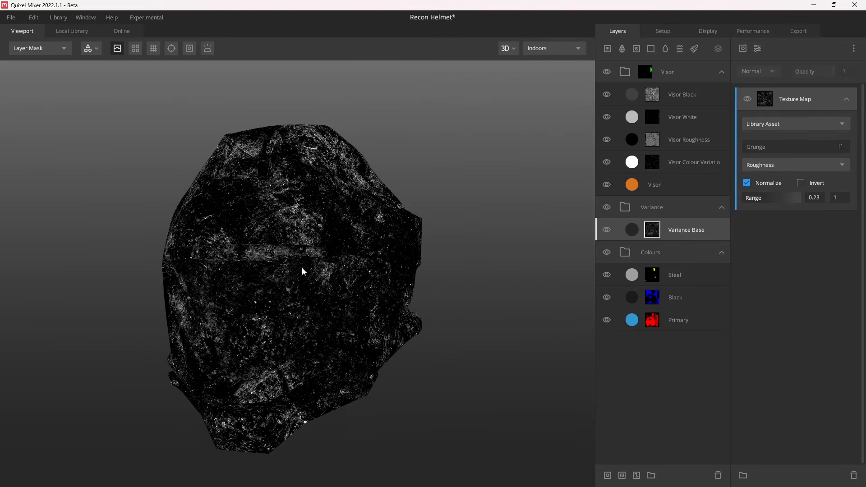
{"action": "key", "text": "m"}
{"action": "left_click_drag", "start_coordinate": [305, 282], "coordinate": [372, 282]}
{"action": "key", "text": "m"}
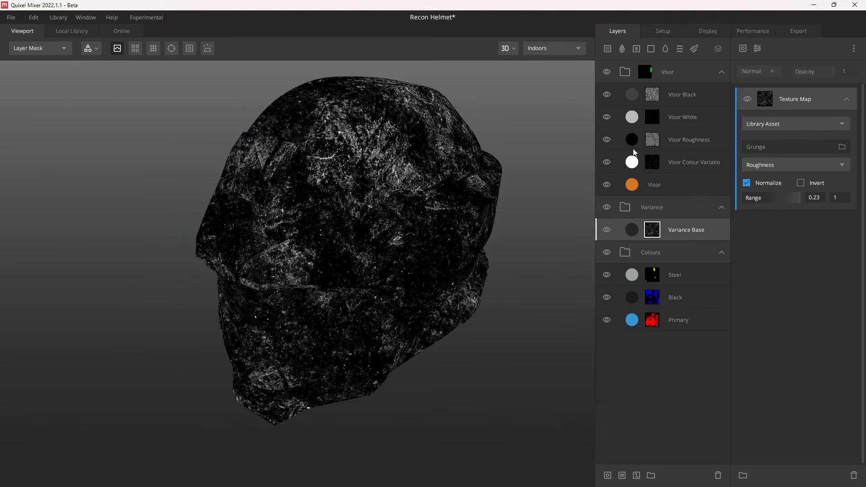
Add a Projection modifier clipped to the grunge texture map and set its tiling repetitions to 2 in X and Y
{"action": "left_click", "coordinate": [758, 48]}
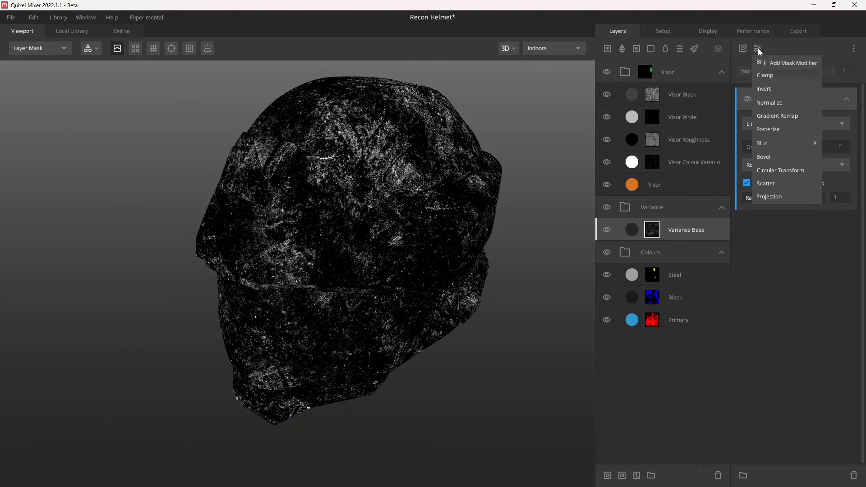
{"action": "left_click", "coordinate": [770, 202]}
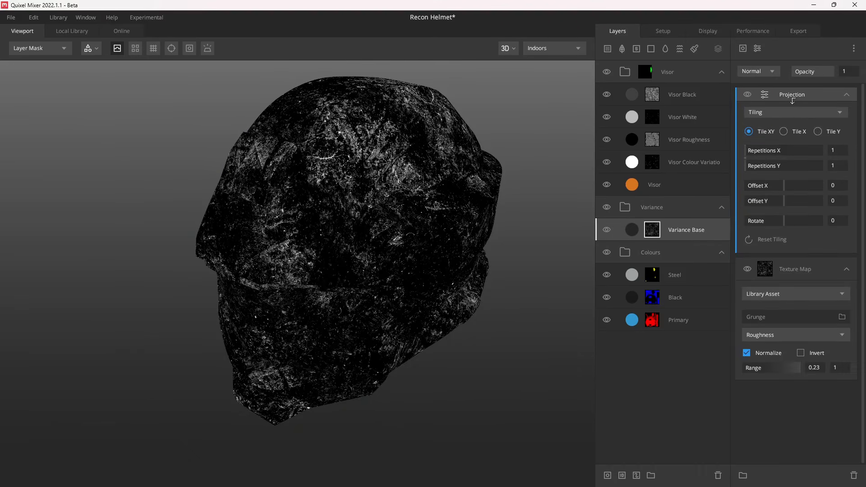
{"action": "left_click", "coordinate": [791, 99], "text": "alt"}
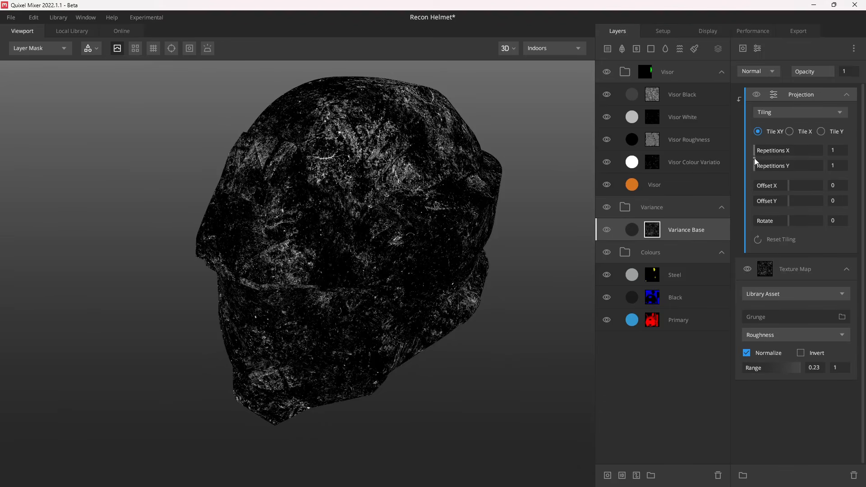
{"action": "left_click_drag", "start_coordinate": [754, 157], "coordinate": [760, 159]}
{"action": "left_click_drag", "start_coordinate": [400, 254], "coordinate": [405, 234], "text": "alt"}
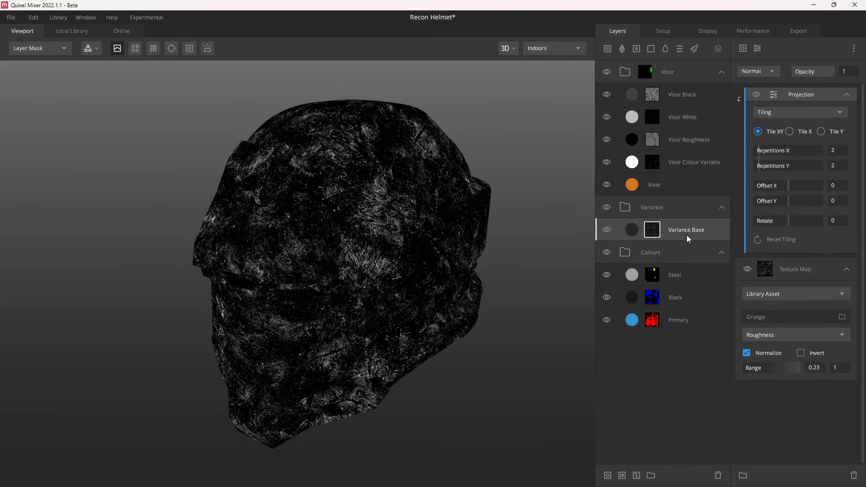
Rotate the grunge tiling projection to 90 and check the mask and the shaded helmet from several angles
{"action": "left_click_drag", "start_coordinate": [790, 219], "coordinate": [805, 221]}
{"action": "left_click_drag", "start_coordinate": [376, 249], "coordinate": [353, 253], "text": "alt"}
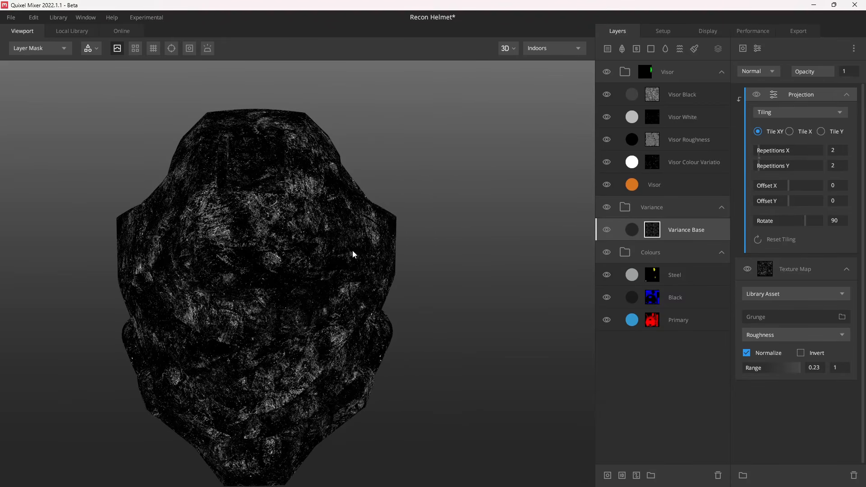
{"action": "left_click_drag", "start_coordinate": [304, 224], "coordinate": [296, 263]}
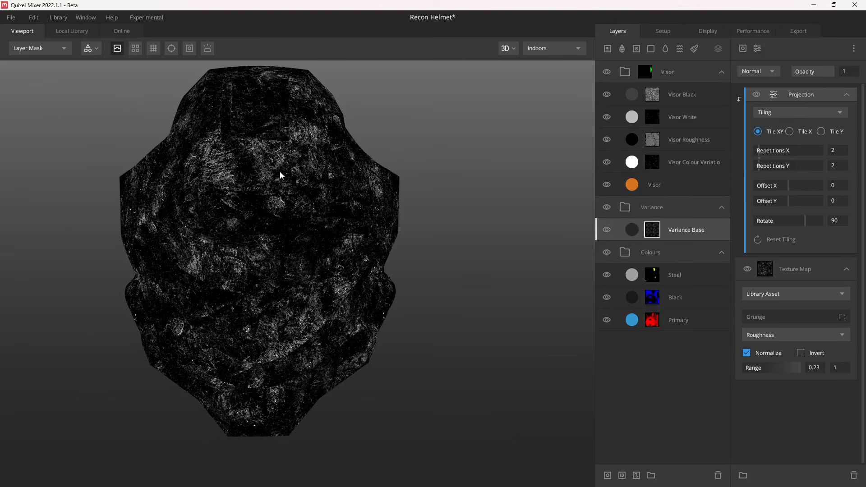
{"action": "left_click_drag", "start_coordinate": [336, 231], "coordinate": [393, 221]}
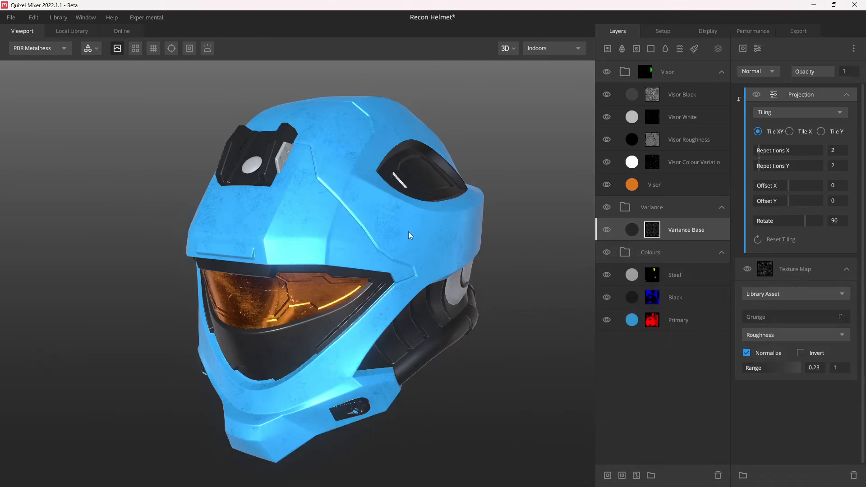
{"action": "left_click_drag", "start_coordinate": [407, 235], "coordinate": [451, 254]}
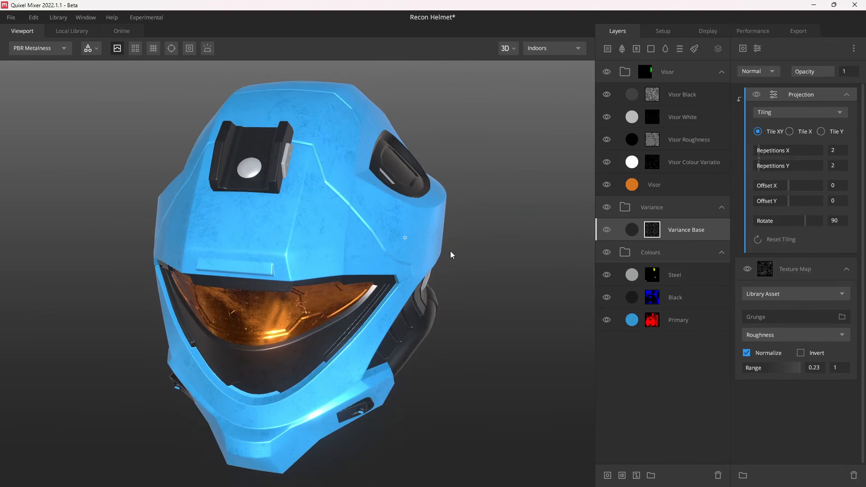
{"action": "left_click_drag", "start_coordinate": [392, 261], "coordinate": [371, 237]}
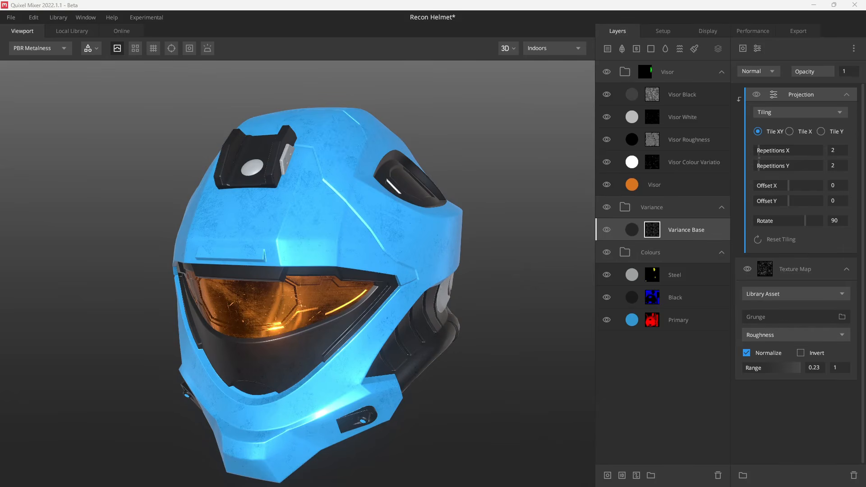
Add a solid layer above Variance Base in the Variance group and rename it "Varainace Dark"
{"action": "left_click", "coordinate": [720, 229]}
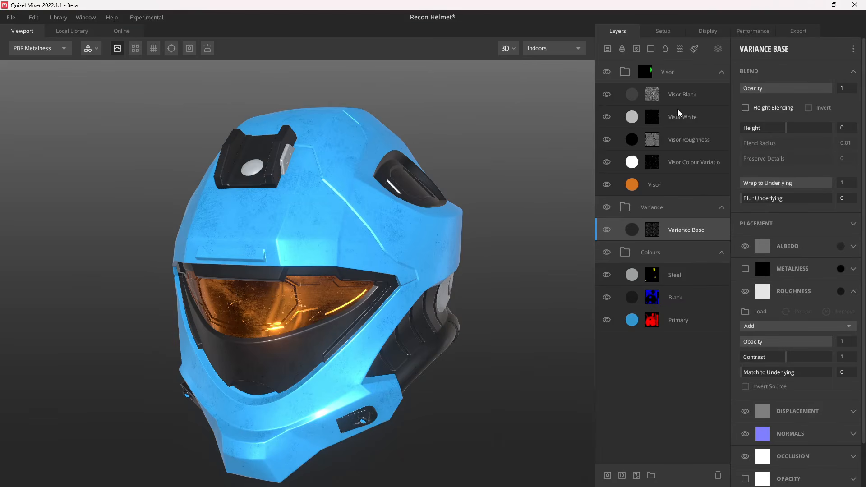
{"action": "left_click", "coordinate": [651, 49]}
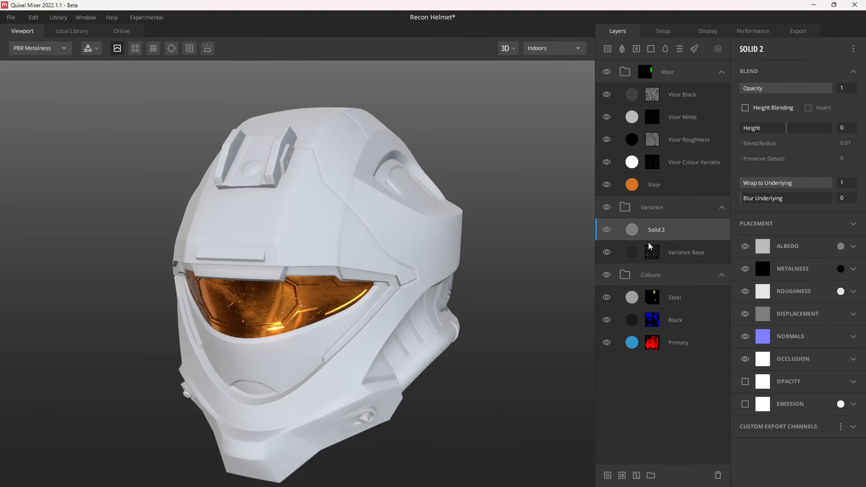
{"action": "double_click", "coordinate": [659, 231]}
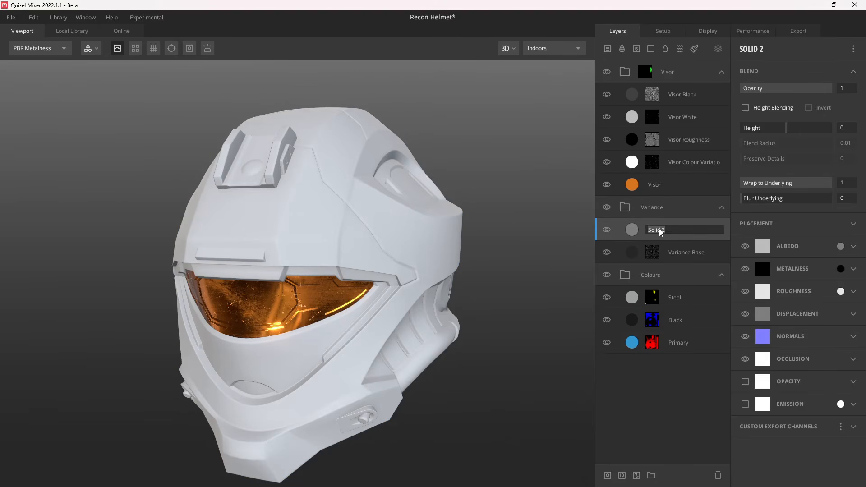
{"action": "type", "text": "Varainace Dark"}
{"action": "key", "text": "Return"}
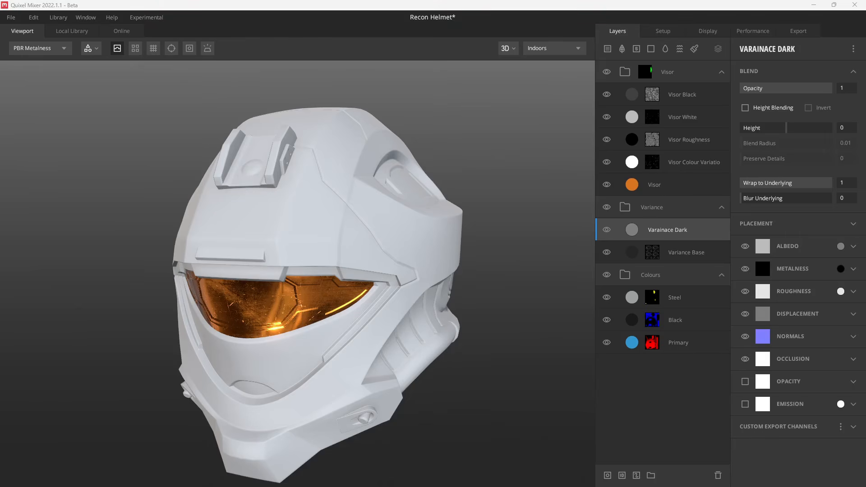
Set the Varainace Dark layer's albedo colour value to 35 and its albedo blend mode to Overlay
{"action": "left_click", "coordinate": [840, 246]}
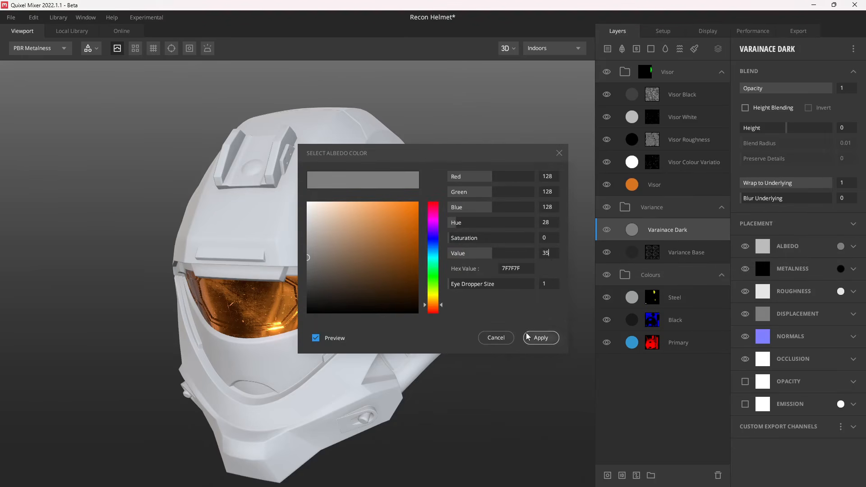
{"action": "left_click", "coordinate": [540, 338]}
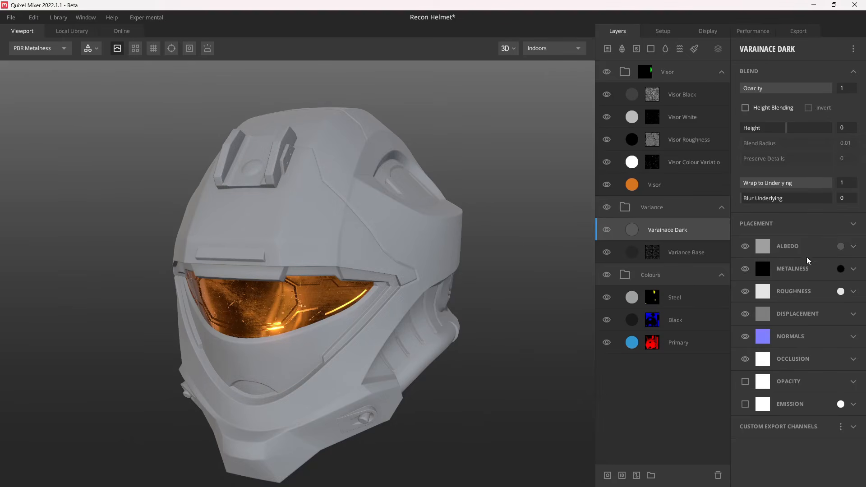
{"action": "left_click", "coordinate": [853, 247]}
{"action": "left_click", "coordinate": [779, 282]}
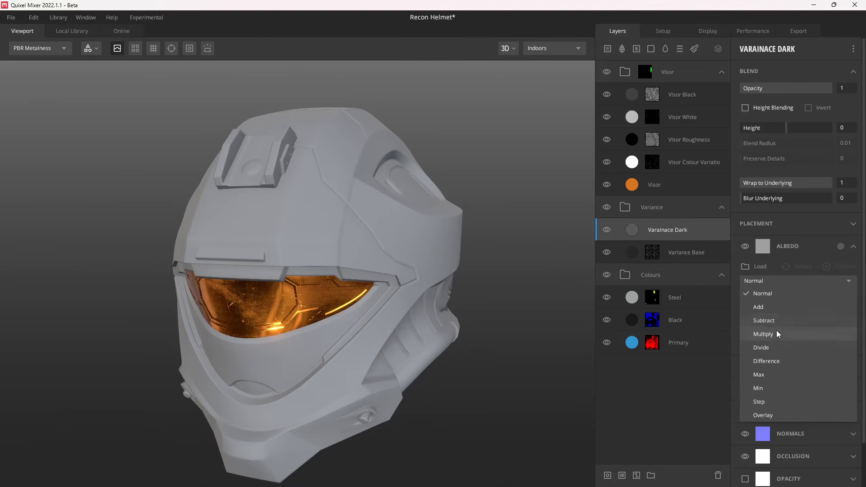
{"action": "left_click", "coordinate": [770, 415]}
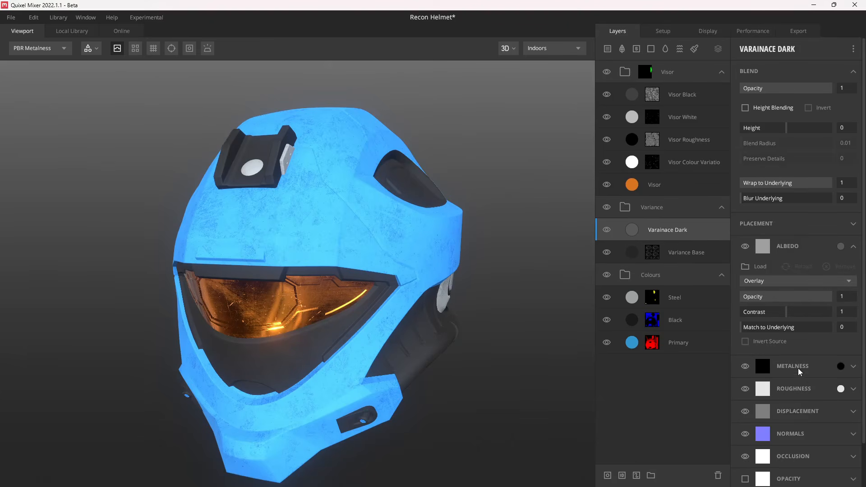
{"action": "left_click_drag", "start_coordinate": [424, 307], "coordinate": [374, 301]}
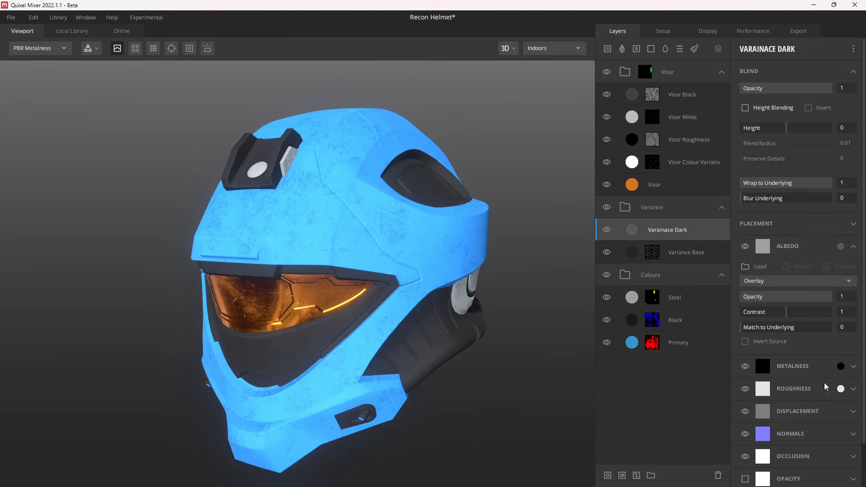
Examine the Varainace Dark layer's metalness settings and the helmet's metalness channel, returning to the shaded PBR view
{"action": "left_click", "coordinate": [854, 367]}
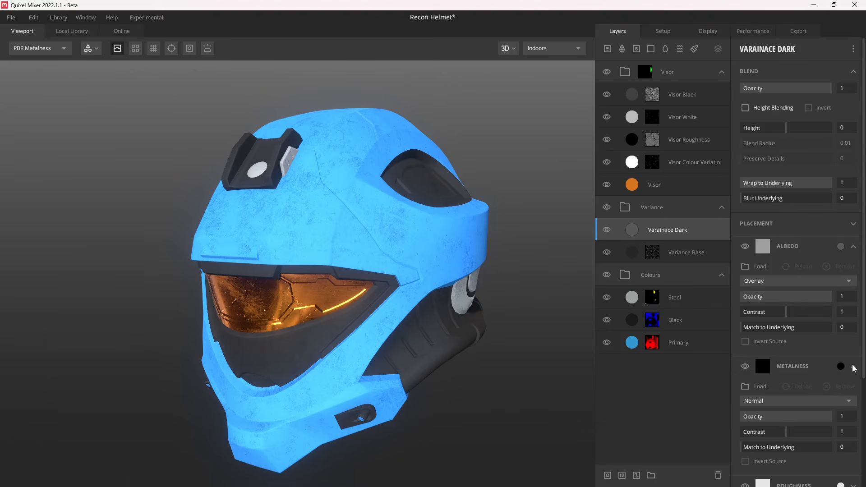
{"action": "left_click", "coordinate": [852, 367]}
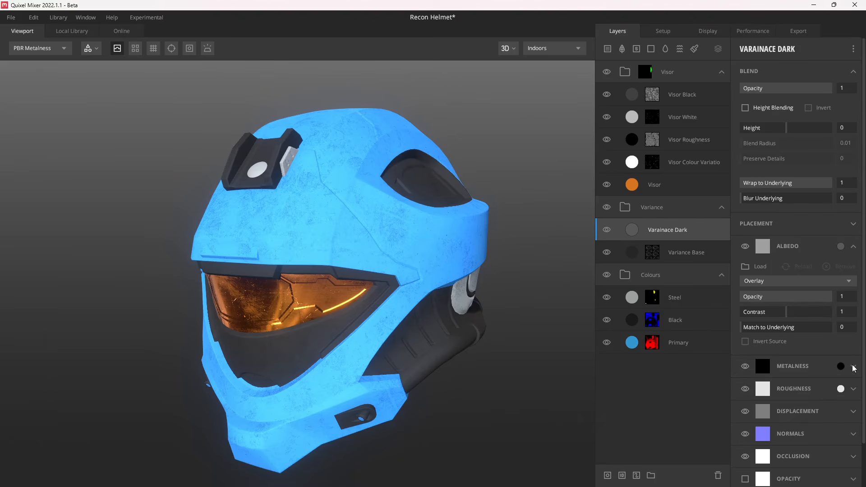
{"action": "key", "text": "3"}
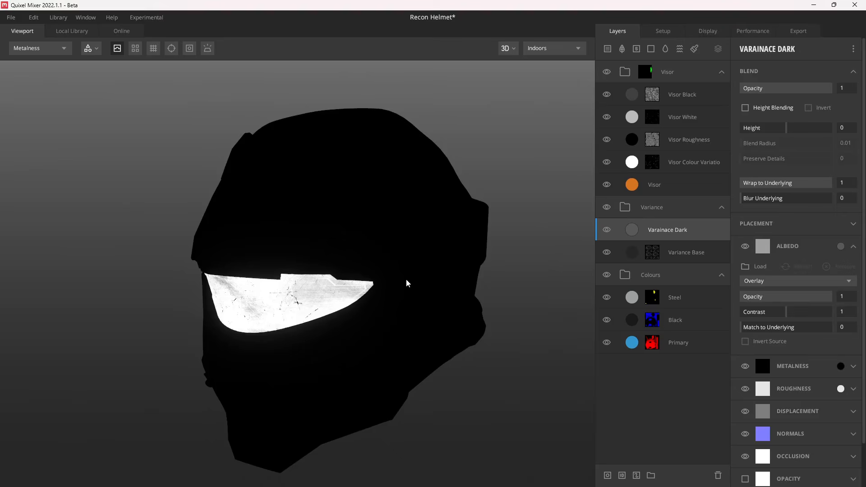
{"action": "key", "text": "1"}
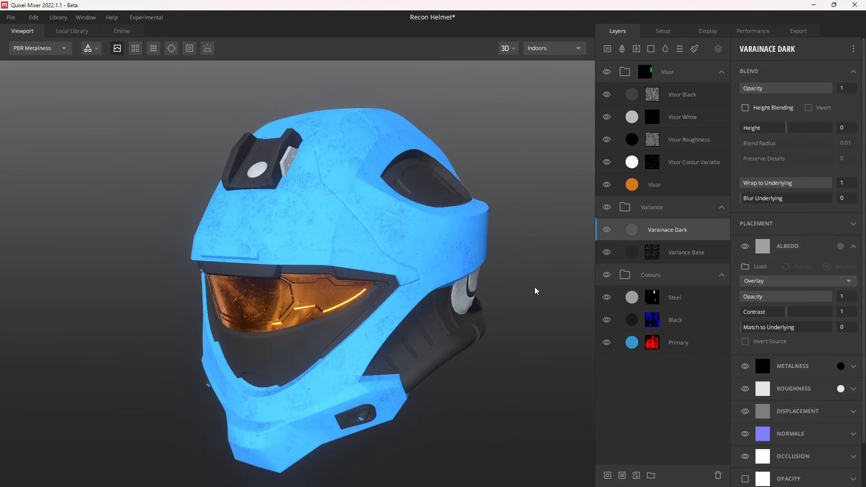
Darken the Varainace Dark layer's roughness colour to a dark grey and set its roughness blend mode to Add
{"action": "left_click", "coordinate": [840, 389]}
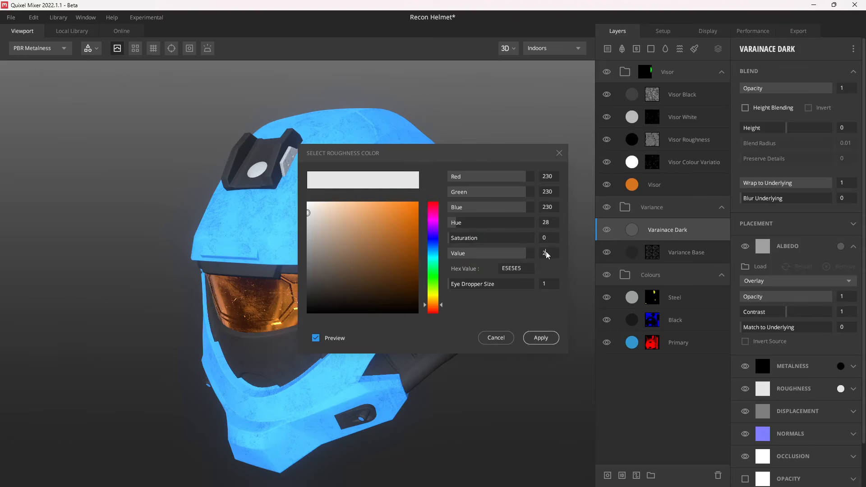
{"action": "left_click", "coordinate": [540, 338]}
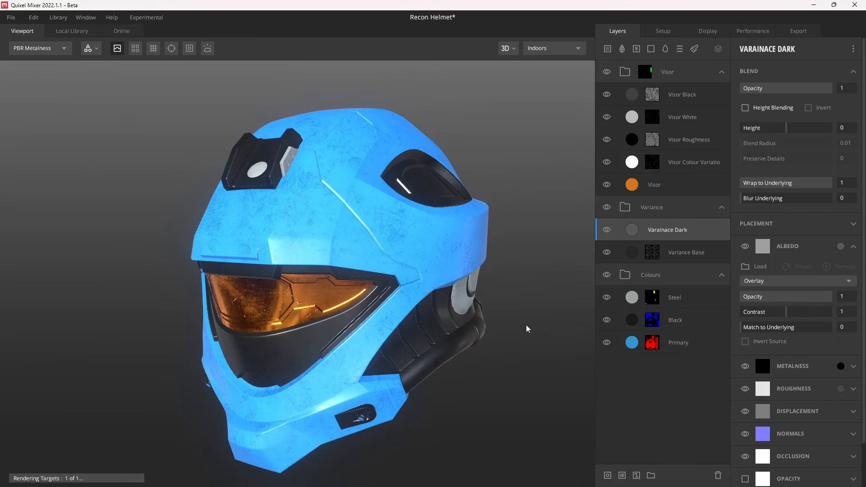
{"action": "left_click", "coordinate": [851, 389]}
{"action": "left_click", "coordinate": [775, 427]}
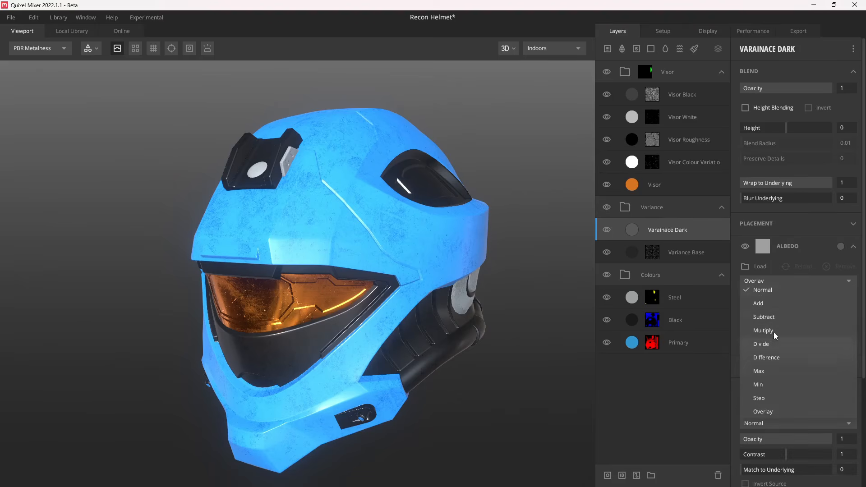
{"action": "left_click", "coordinate": [770, 305]}
{"action": "left_click_drag", "start_coordinate": [370, 253], "coordinate": [404, 260]}
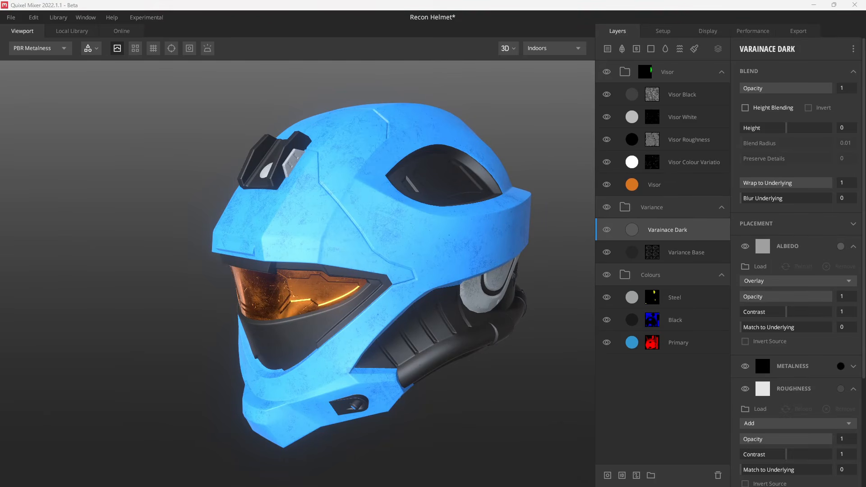
Give the Varainace Dark layer a mask stack containing a Texture Map that uses a Library Asset as its source
{"action": "right_click", "coordinate": [702, 236]}
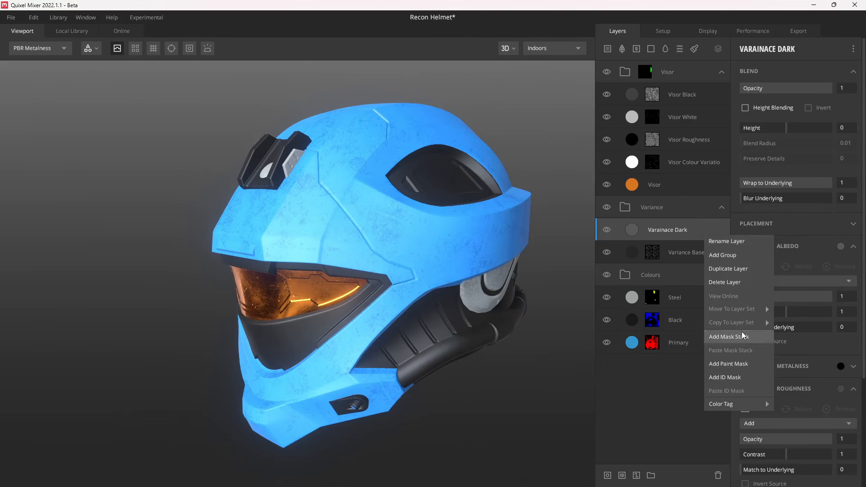
{"action": "left_click", "coordinate": [722, 336]}
{"action": "left_click", "coordinate": [743, 49]}
{"action": "mouse_move", "coordinate": [758, 89]}
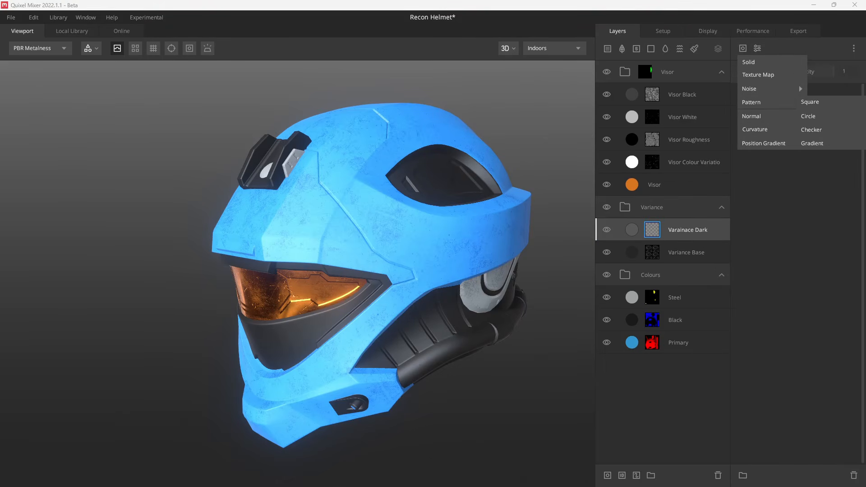
{"action": "left_click", "coordinate": [759, 75]}
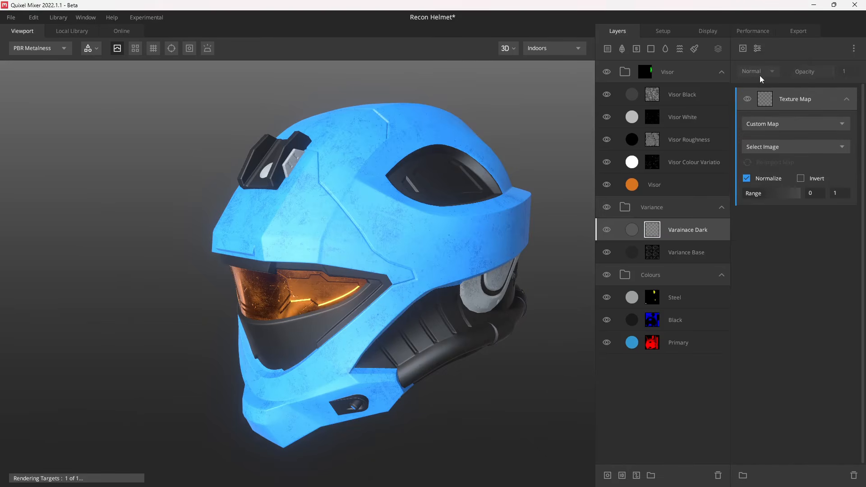
{"action": "left_click", "coordinate": [772, 124]}
{"action": "left_click", "coordinate": [783, 164]}
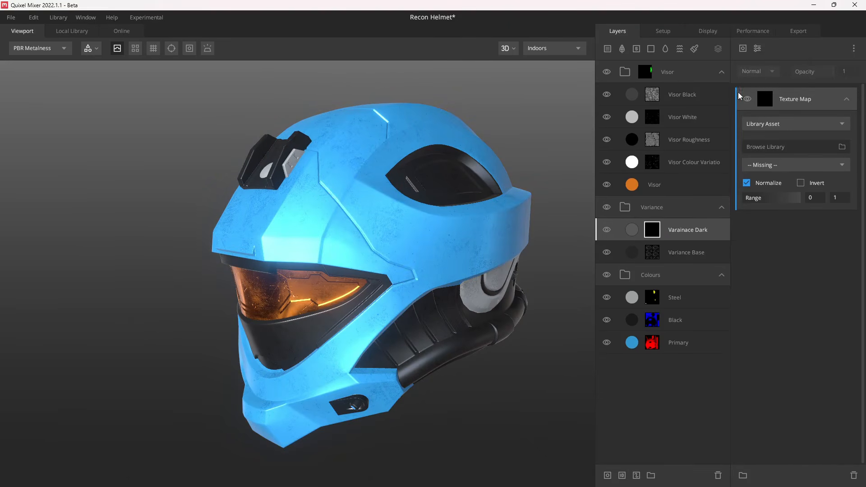
Search the local library for "scratched" and assign the cloudy-looking Scratched Metal asset to the mask's texture map
{"action": "left_click", "coordinate": [770, 147]}
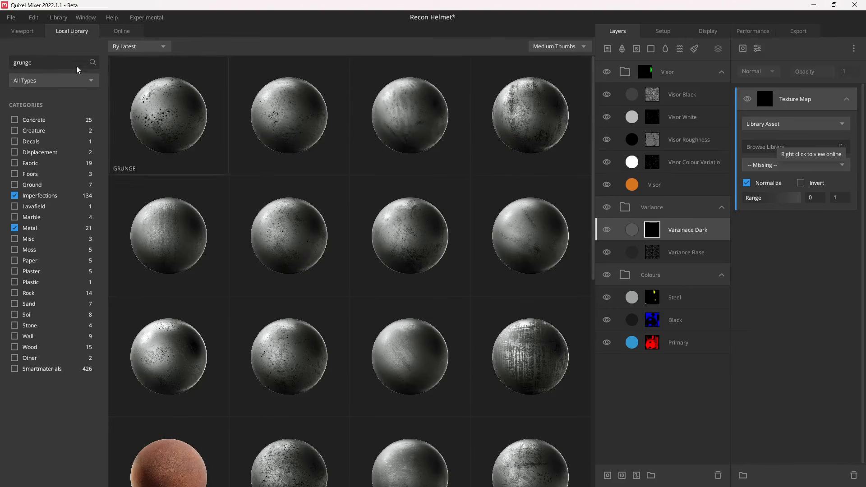
{"action": "double_click", "coordinate": [48, 63]}
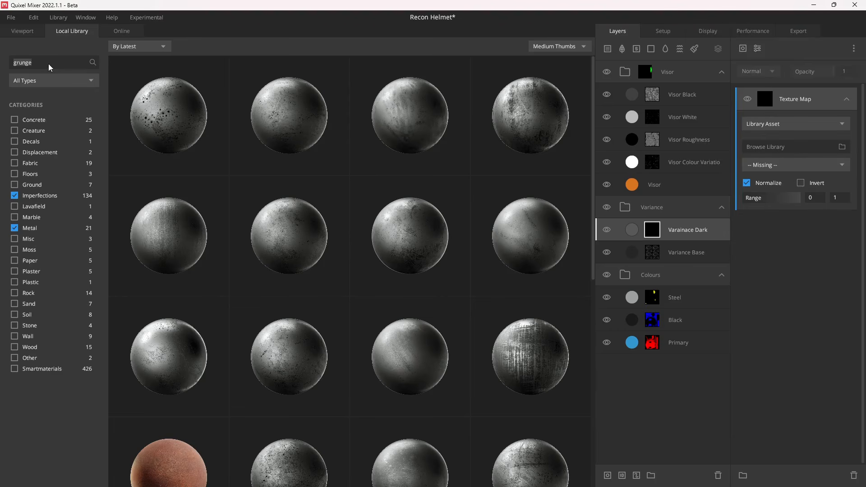
{"action": "type", "text": "scratch"}
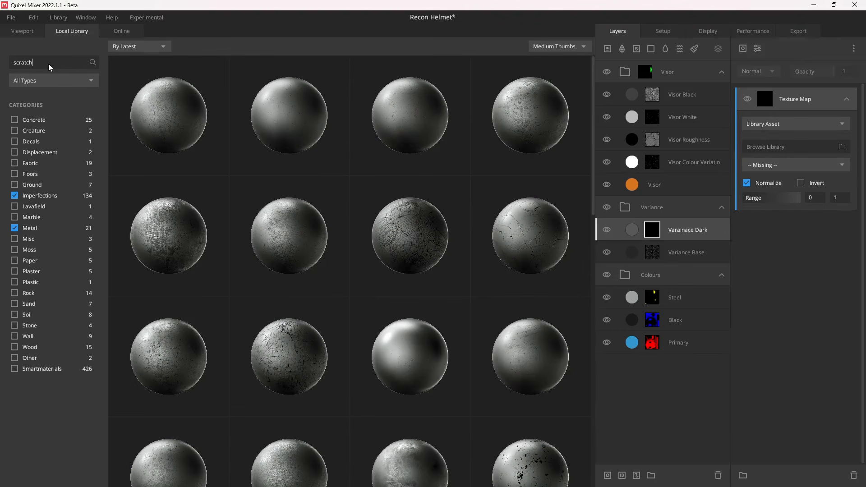
{"action": "type", "text": "ed"}
{"action": "scroll", "coordinate": [345, 217], "scroll_direction": "down", "scroll_amount": 5}
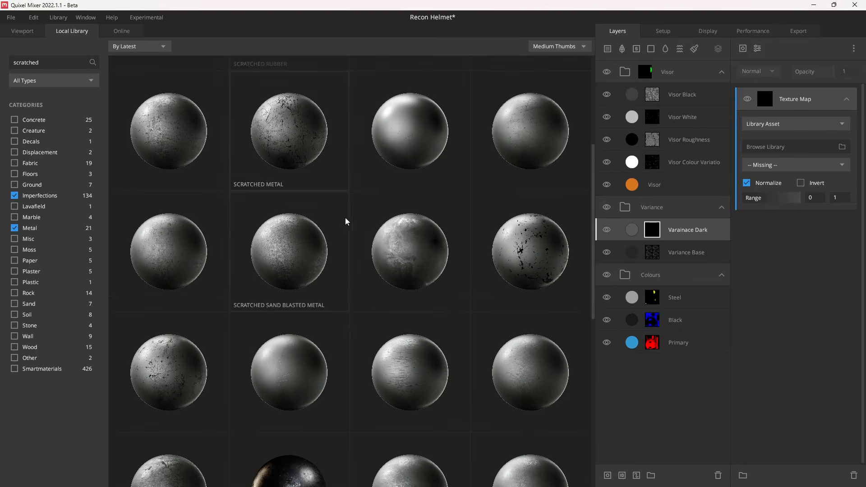
{"action": "left_click", "coordinate": [405, 261]}
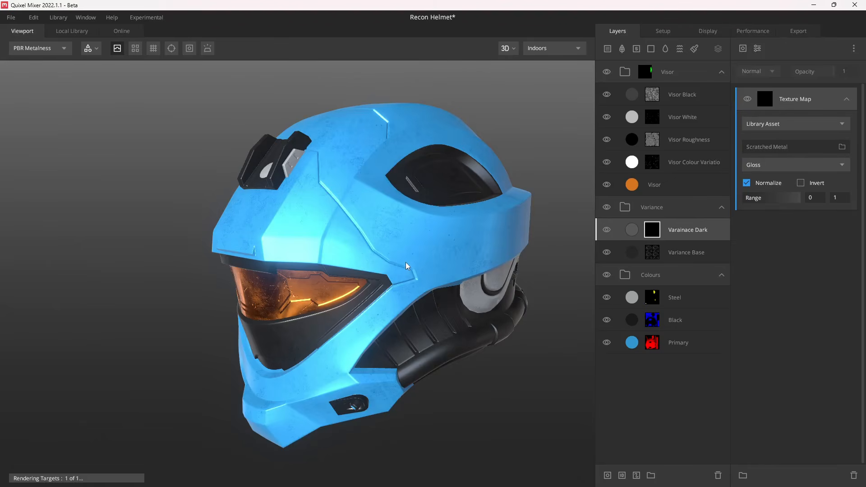
Add a Gradient Remap modifier to the Varainace Dark layer's mask stack and lower its upper range value to 0.627
{"action": "key", "text": "m"}
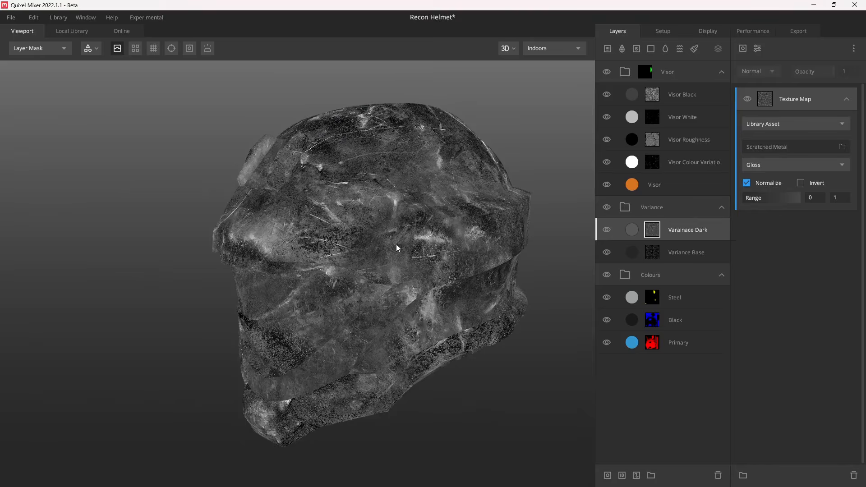
{"action": "left_click_drag", "start_coordinate": [396, 245], "coordinate": [488, 206]}
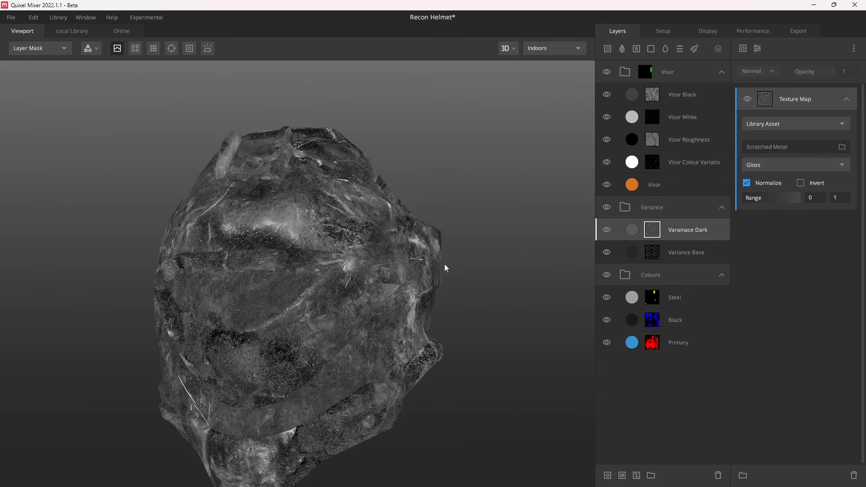
{"action": "left_click_drag", "start_coordinate": [445, 264], "coordinate": [330, 288]}
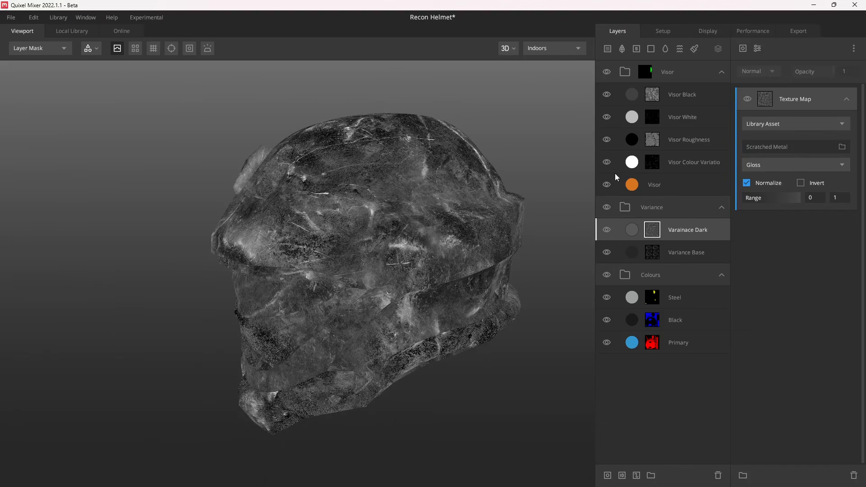
{"action": "left_click", "coordinate": [758, 48]}
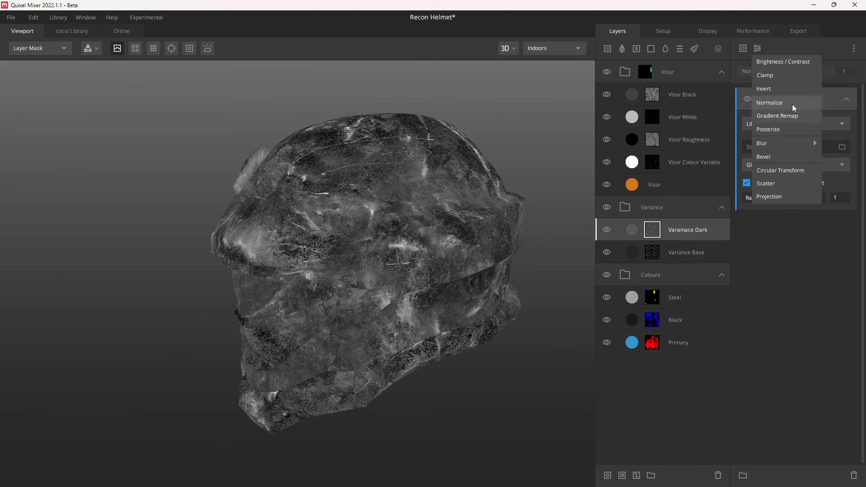
{"action": "left_click", "coordinate": [795, 116]}
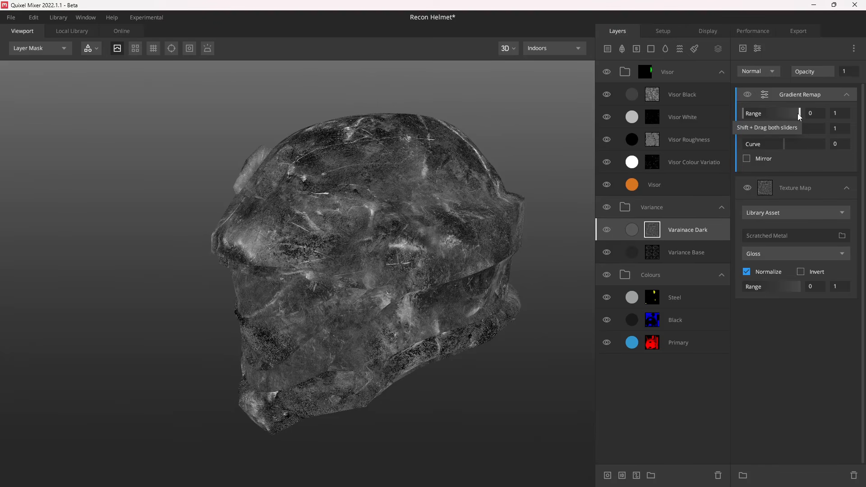
{"action": "left_click_drag", "start_coordinate": [798, 113], "coordinate": [779, 116]}
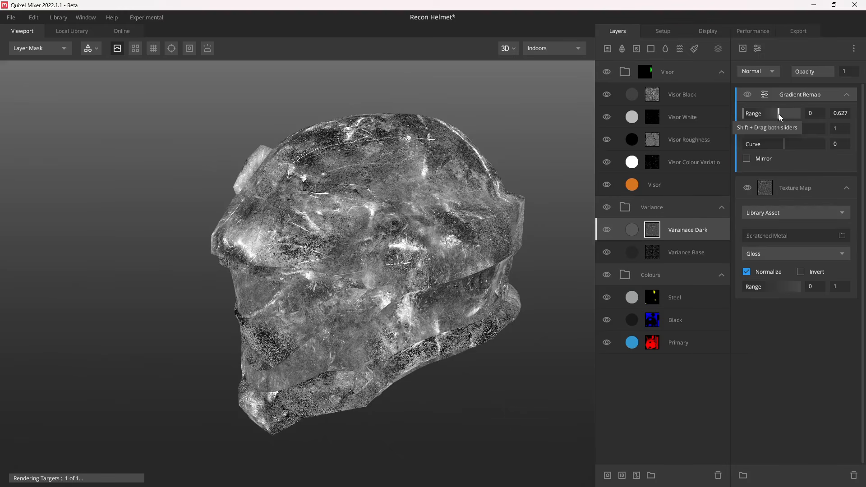
Inspect the remapped mask around the helmet's front and clip the Gradient Remap modifier to the Texture Map below it
{"action": "left_click_drag", "start_coordinate": [323, 275], "coordinate": [324, 319]}
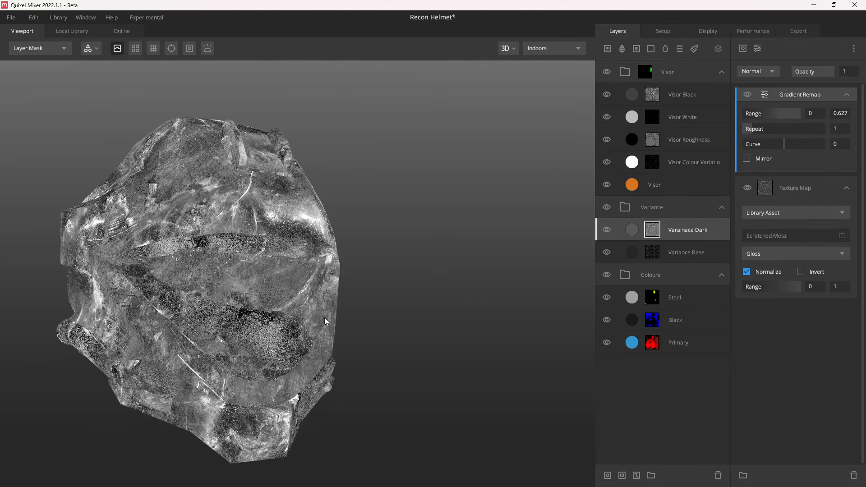
{"action": "left_click_drag", "start_coordinate": [267, 339], "coordinate": [294, 285]}
{"action": "scroll", "coordinate": [294, 286], "scroll_direction": "up", "scroll_amount": 3}
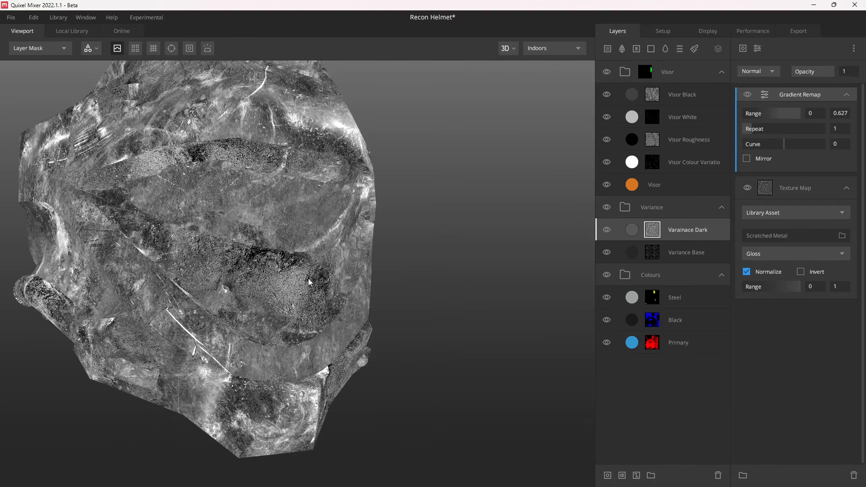
{"action": "left_click_drag", "start_coordinate": [231, 264], "coordinate": [298, 257]}
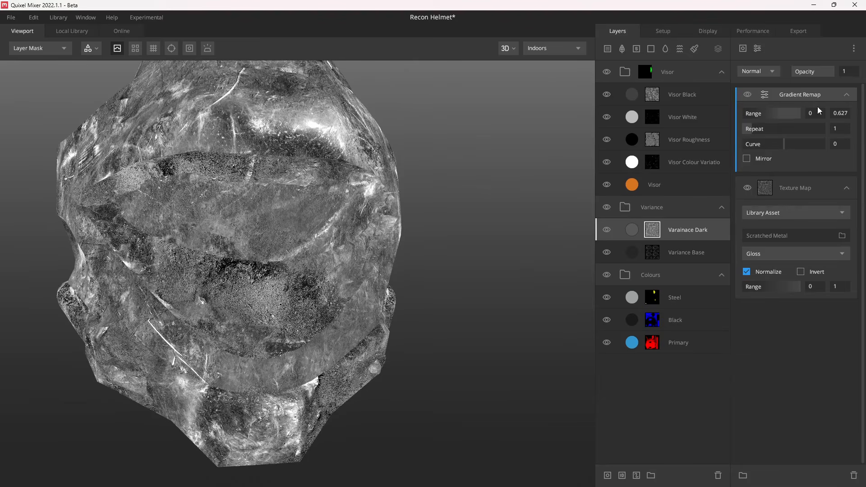
{"action": "left_click_drag", "start_coordinate": [793, 98], "coordinate": [801, 98]}
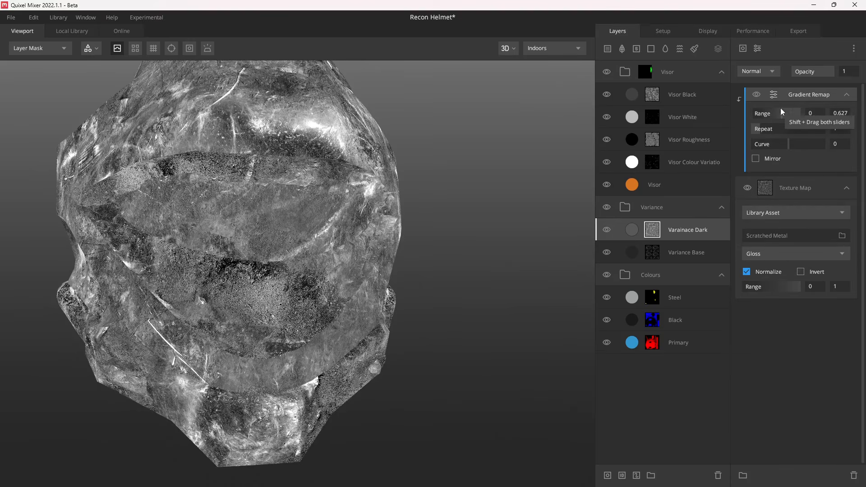
Add a Projection modifier above the Gradient Remap, clip it to the Texture Map and set it to Box Projection
{"action": "left_click", "coordinate": [758, 48]}
{"action": "left_click", "coordinate": [780, 198]}
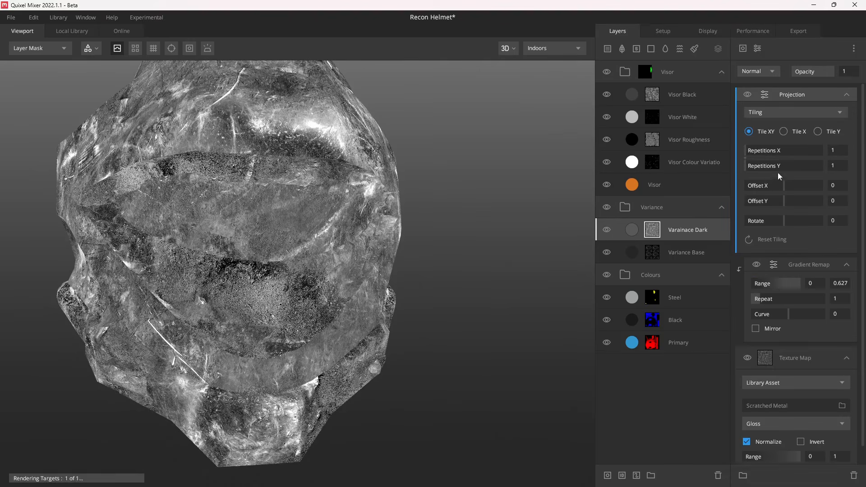
{"action": "left_click", "coordinate": [791, 112]}
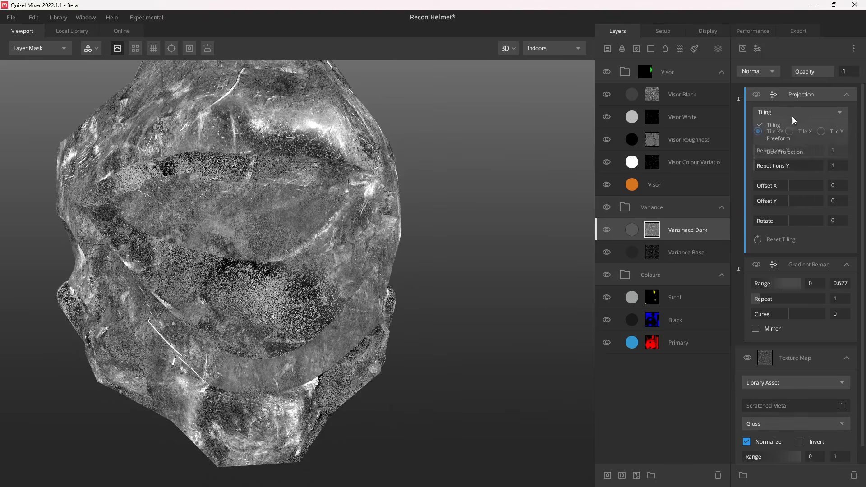
{"action": "left_click", "coordinate": [795, 153]}
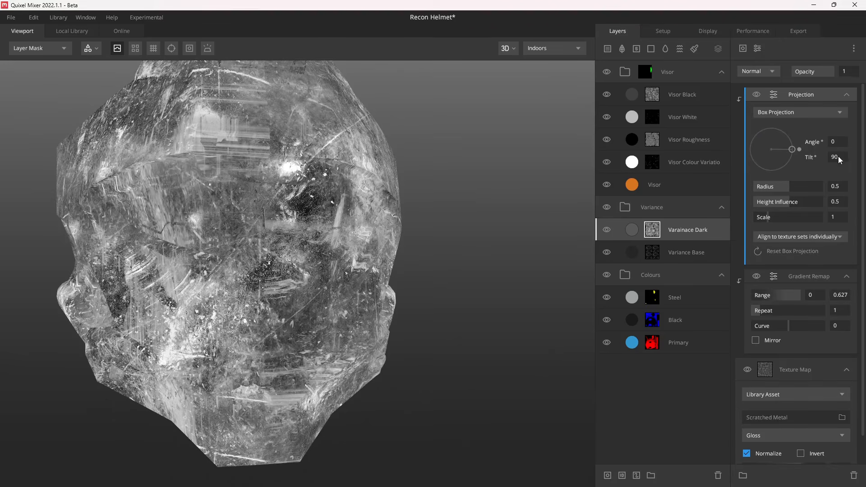
Set the box projection's radius to 1, height influence to 0 and scale to 0.636, checking the shaded and mask views
{"action": "left_click_drag", "start_coordinate": [789, 184], "coordinate": [709, 205]}
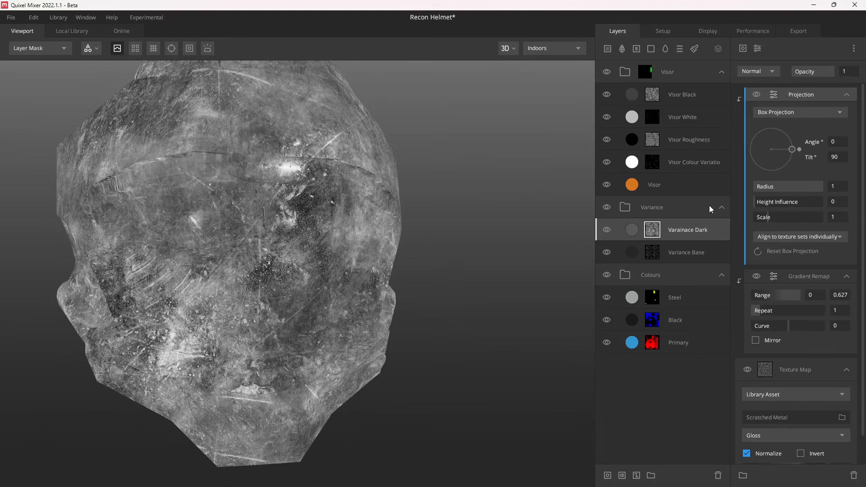
{"action": "left_click_drag", "start_coordinate": [767, 218], "coordinate": [762, 217]}
{"action": "left_click_drag", "start_coordinate": [320, 283], "coordinate": [269, 280]}
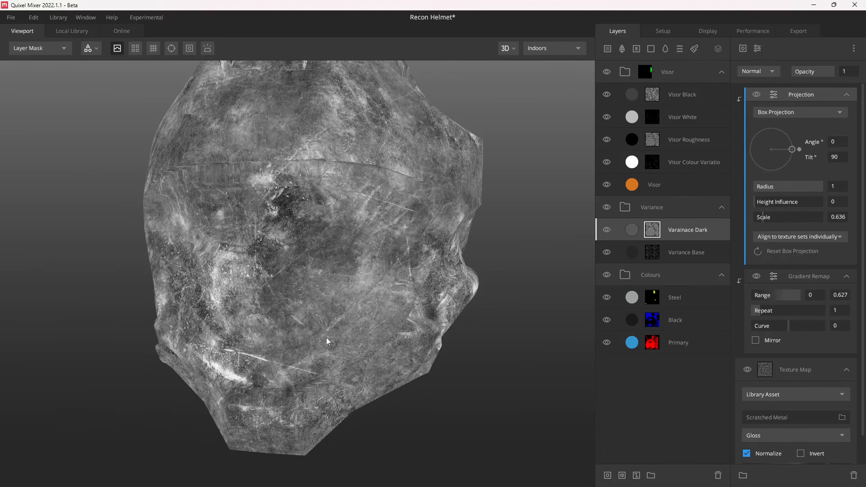
{"action": "left_click_drag", "start_coordinate": [327, 341], "coordinate": [357, 424]}
{"action": "key", "text": "m"}
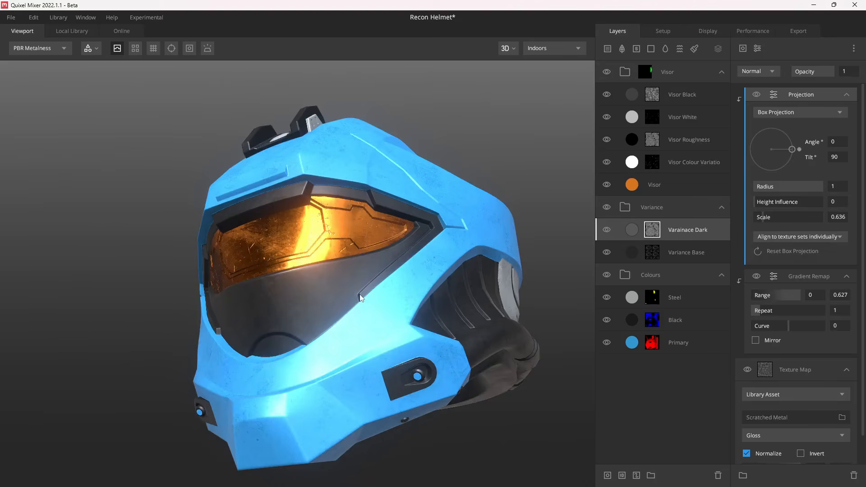
{"action": "left_click_drag", "start_coordinate": [361, 297], "coordinate": [328, 392]}
{"action": "mouse_move", "coordinate": [395, 199]}
{"action": "left_mouse_down"}
{"action": "mouse_move", "coordinate": [377, 218]}
{"action": "mouse_move", "coordinate": [411, 190]}
{"action": "left_mouse_up"}
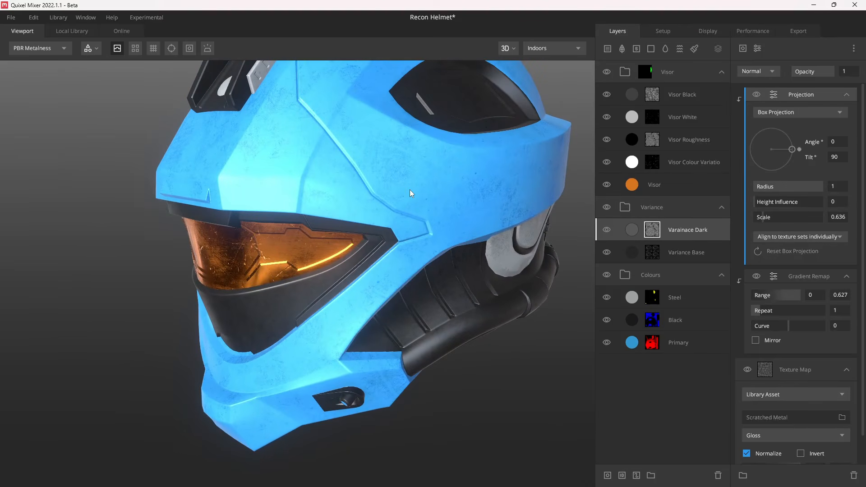
{"action": "key", "text": "m"}
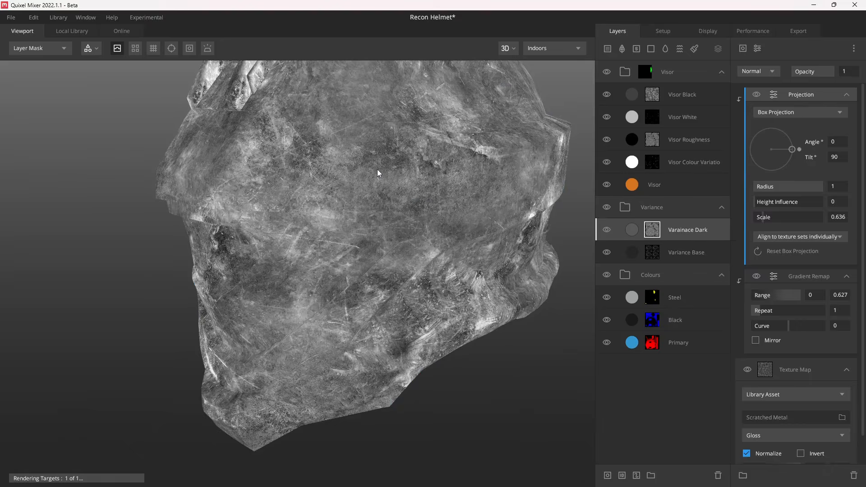
Collapse the existing entries in the mask stack and add a Simplex noise component above them
{"action": "left_click", "coordinate": [847, 94]}
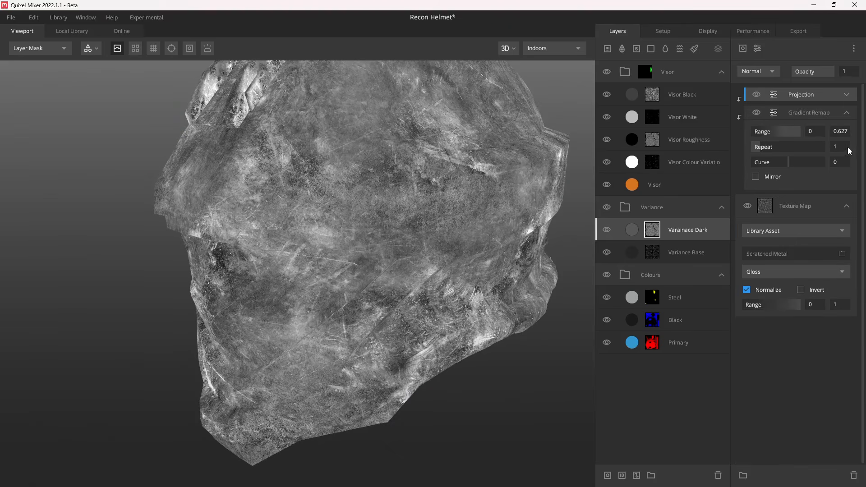
{"action": "left_click", "coordinate": [847, 113]}
{"action": "left_click", "coordinate": [847, 136]}
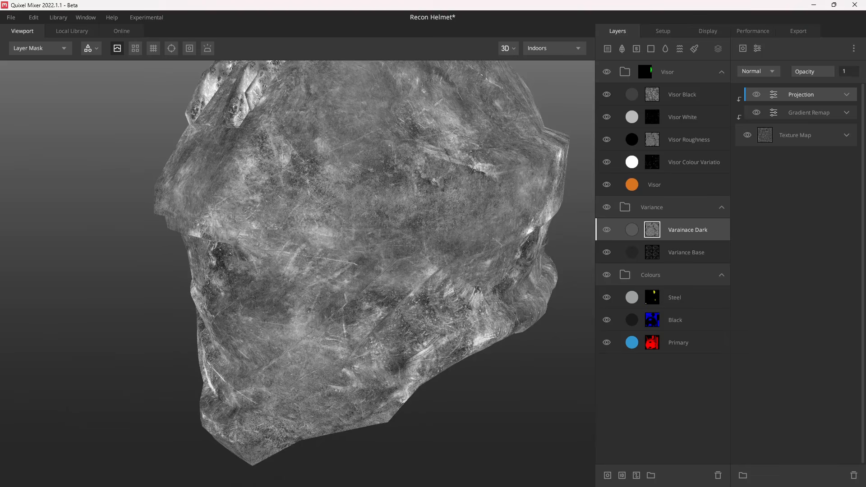
{"action": "left_click", "coordinate": [757, 48]}
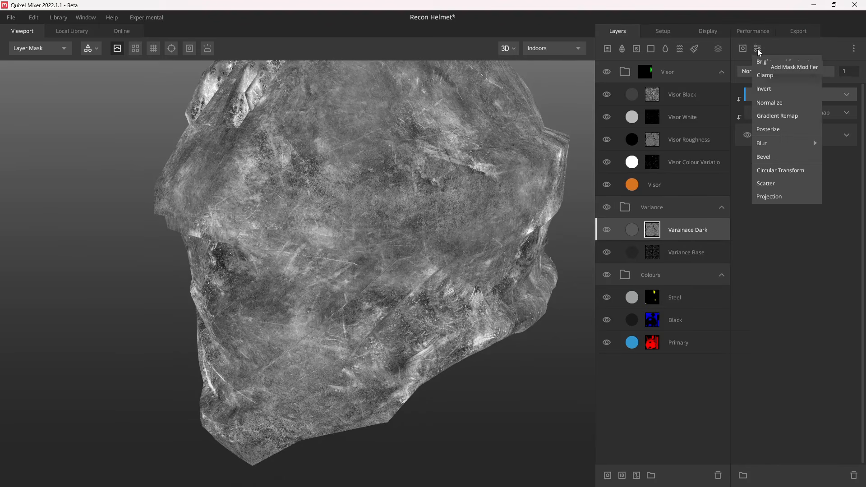
{"action": "left_click", "coordinate": [745, 48]}
{"action": "left_click", "coordinate": [744, 49]}
{"action": "mouse_move", "coordinate": [775, 87]}
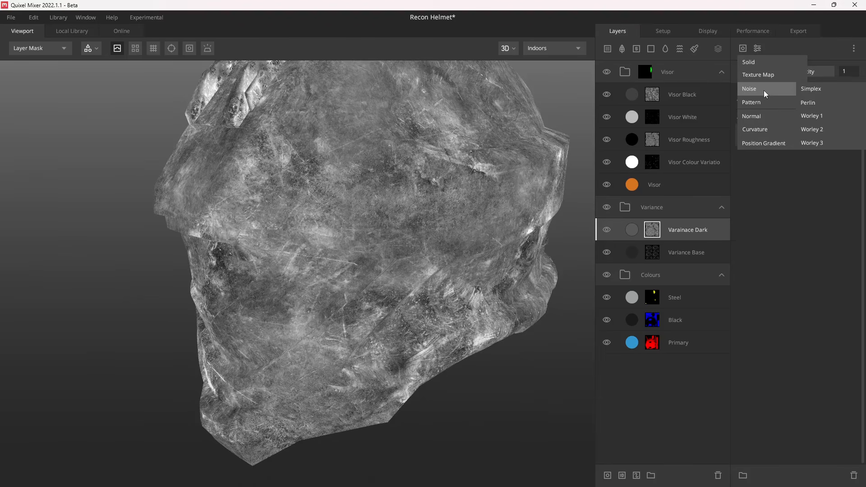
{"action": "left_click", "coordinate": [819, 89]}
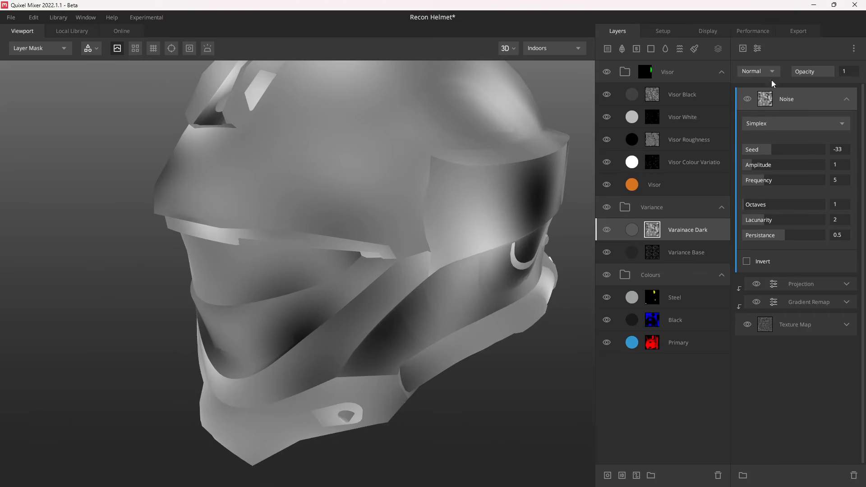
Set the noise component's blend mode to Overlay and compare the mask with the noise hidden and shown
{"action": "left_click", "coordinate": [762, 71]}
{"action": "left_click", "coordinate": [772, 204]}
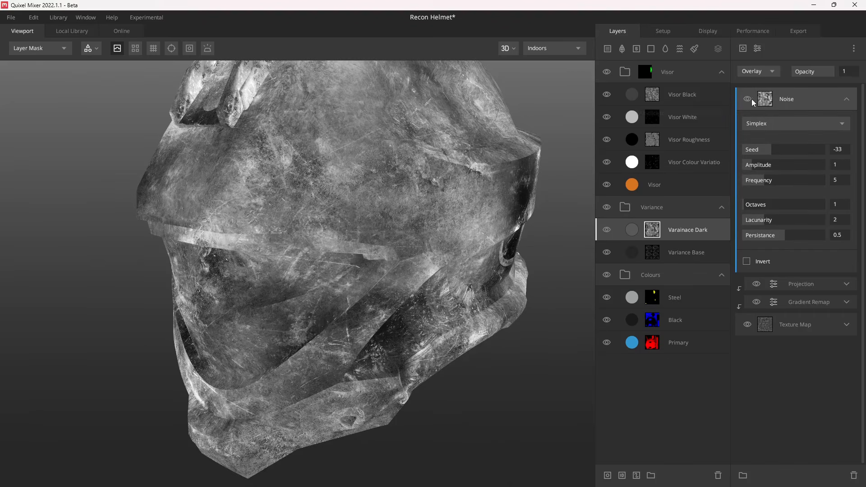
{"action": "left_click", "coordinate": [750, 99]}
{"action": "left_click", "coordinate": [750, 100]}
Set the Simplex noise's seed to 71, amplitude to 0.6 and frequency to 8
{"action": "key", "text": "Return"}
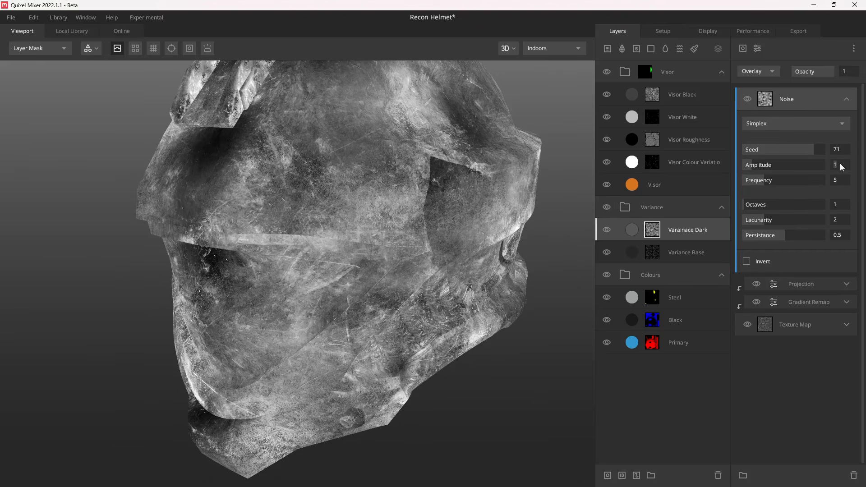
{"action": "type", "text": "0.6"}
{"action": "key", "text": "Return"}
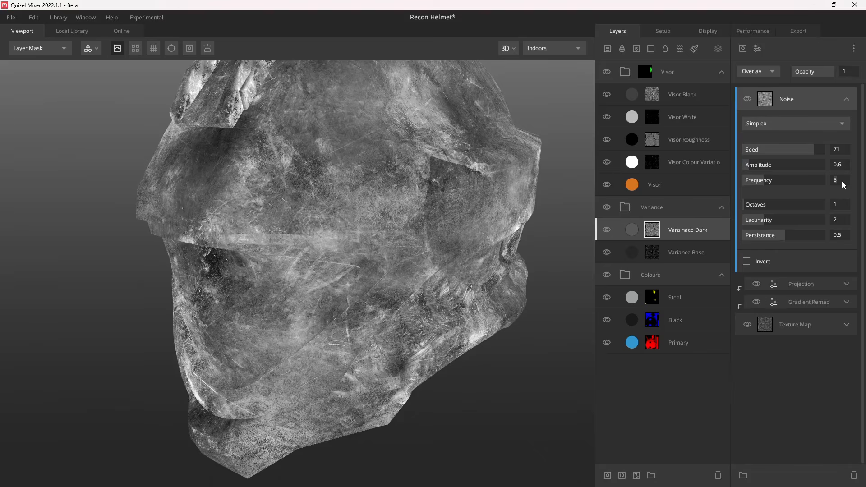
{"action": "type", "text": "8"}
{"action": "key", "text": "Return"}
{"action": "left_click_drag", "start_coordinate": [439, 213], "coordinate": [371, 220]}
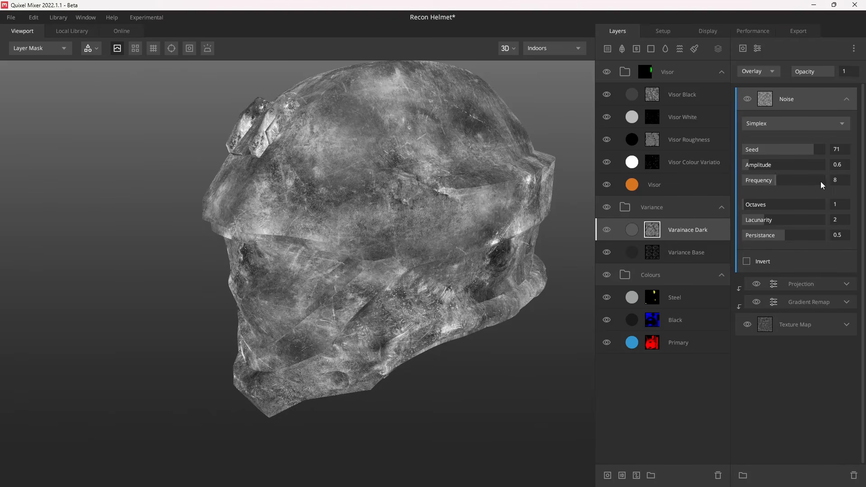
Refine the noise with frequency 10.93, octaves 8, lacunarity 1.978 and persistance 0.765
{"action": "left_click", "coordinate": [843, 182]}
{"action": "type", "text": "10.93"}
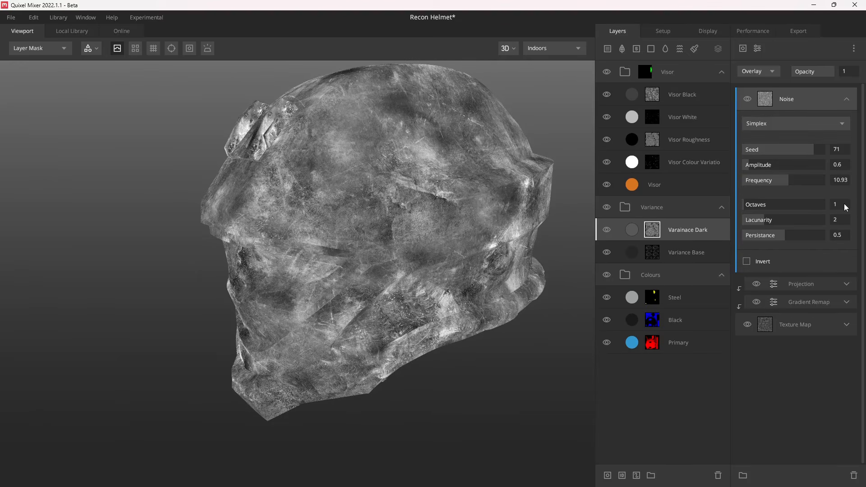
{"action": "key", "text": "Return"}
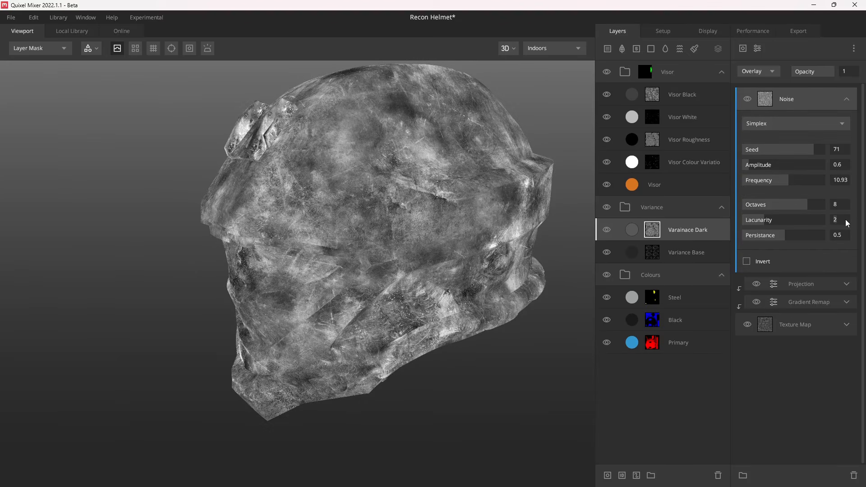
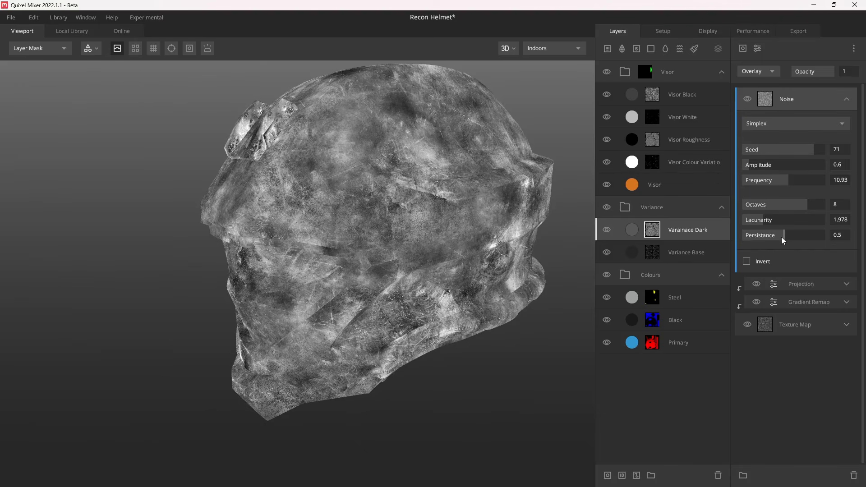
{"action": "left_click_drag", "start_coordinate": [782, 237], "coordinate": [805, 237]}
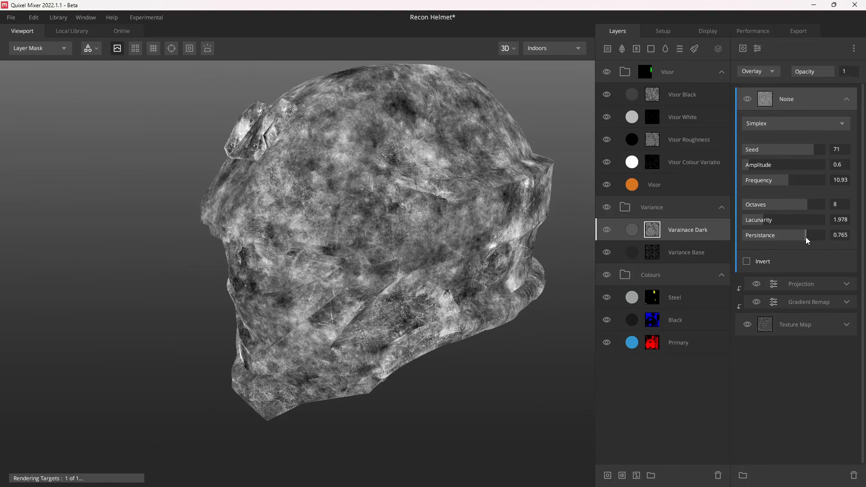
Compare the mask with and without the noise, and the shaded helmet with and without the Varainace Dark layer
{"action": "left_click_drag", "start_coordinate": [436, 244], "coordinate": [518, 217]}
{"action": "left_click", "coordinate": [748, 98]}
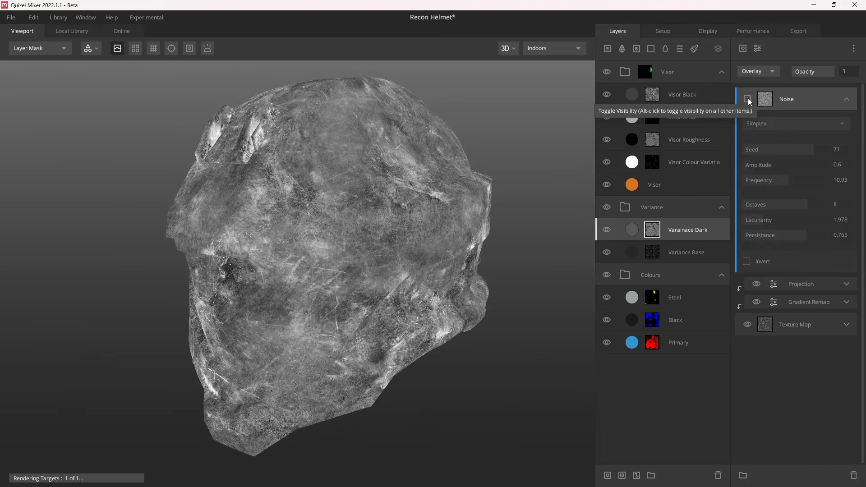
{"action": "left_click", "coordinate": [748, 99]}
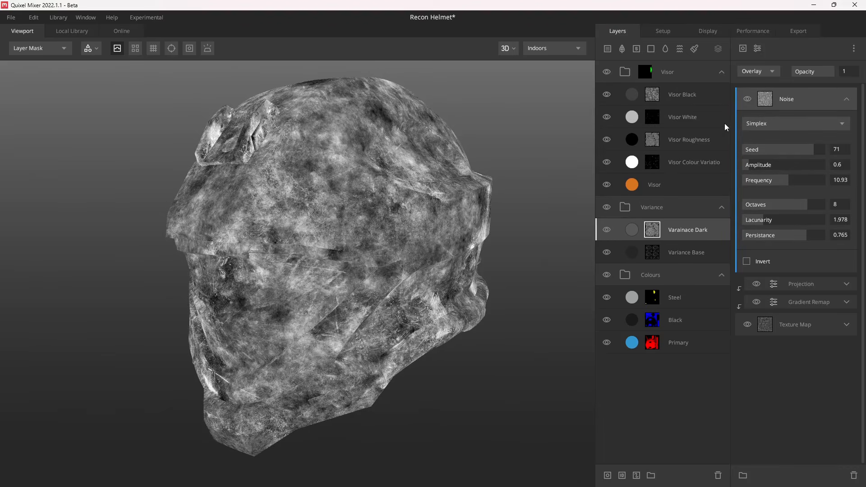
{"action": "key", "text": "m"}
{"action": "left_click_drag", "start_coordinate": [388, 230], "coordinate": [438, 242]}
{"action": "left_click", "coordinate": [607, 231]}
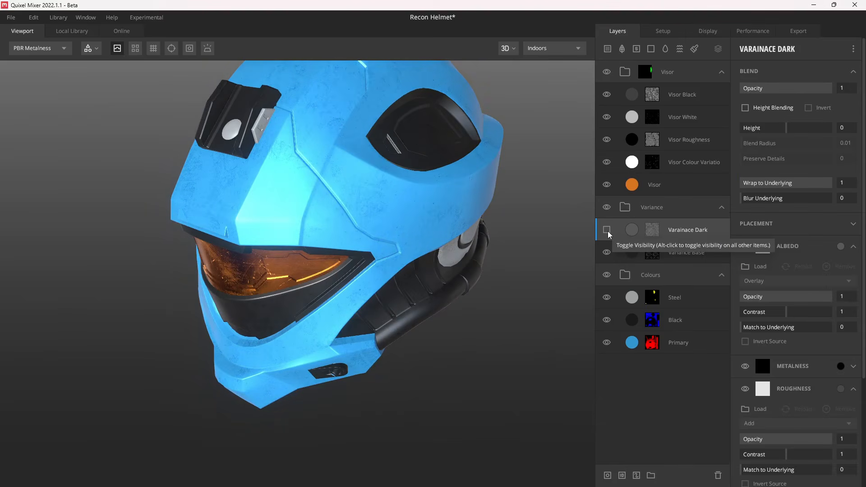
{"action": "left_click_drag", "start_coordinate": [493, 238], "coordinate": [385, 200]}
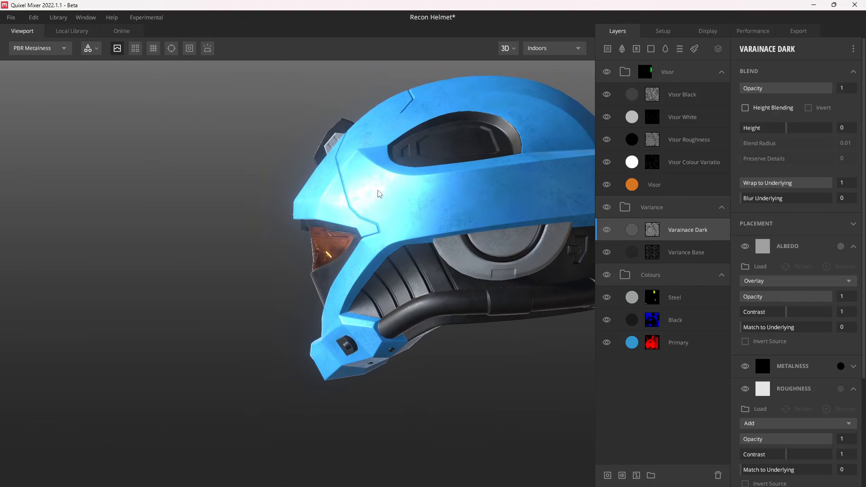
Examine the shaded helmet from the side, then inspect its roughness channel alone from the side and front
{"action": "mouse_move", "coordinate": [396, 217]}
{"action": "right_mouse_down", "text": "shift"}
{"action": "mouse_move", "coordinate": [326, 218]}
{"action": "mouse_move", "coordinate": [404, 217]}
{"action": "right_mouse_up", "text": "shift"}
{"action": "left_click_drag", "start_coordinate": [367, 204], "coordinate": [444, 224]}
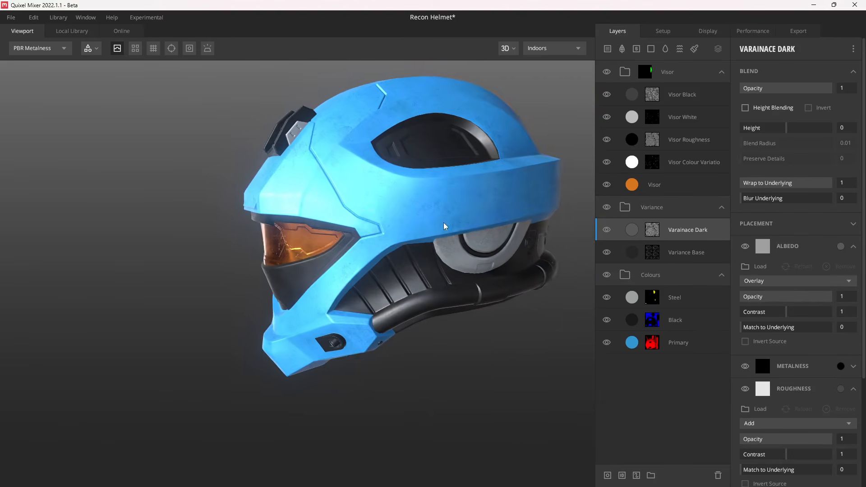
{"action": "key", "text": "c"}
{"action": "key", "text": "c"}
{"action": "key", "text": "c"}
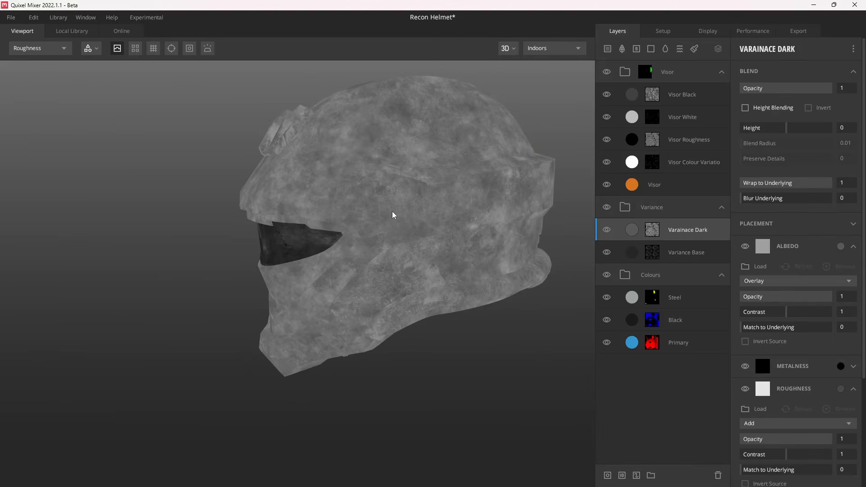
{"action": "left_click_drag", "start_coordinate": [377, 198], "coordinate": [411, 197]}
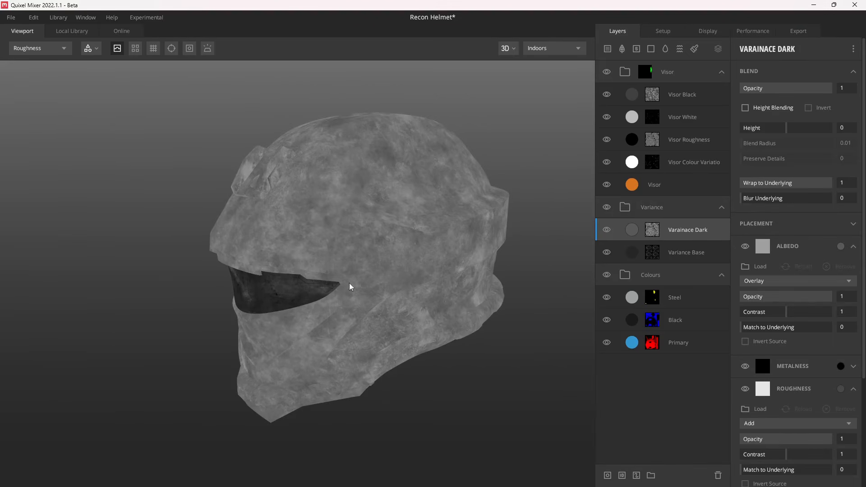
{"action": "left_click_drag", "start_coordinate": [309, 215], "coordinate": [397, 228]}
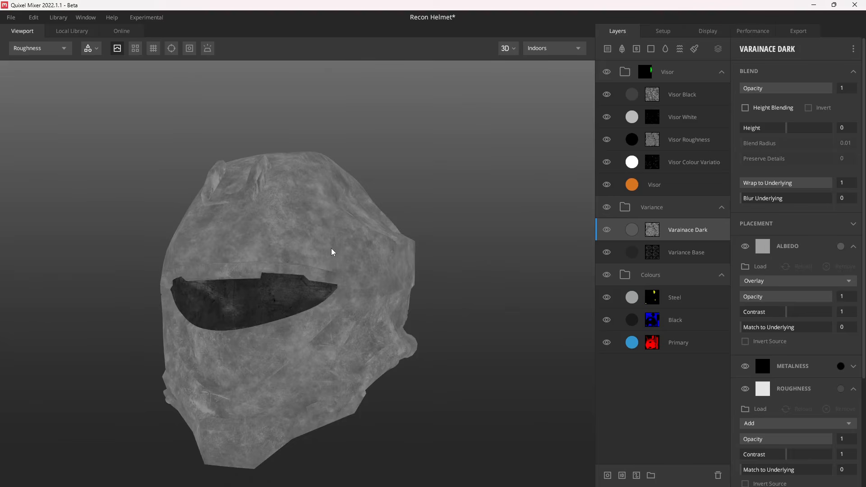
{"action": "left_click_drag", "start_coordinate": [322, 241], "coordinate": [399, 163]}
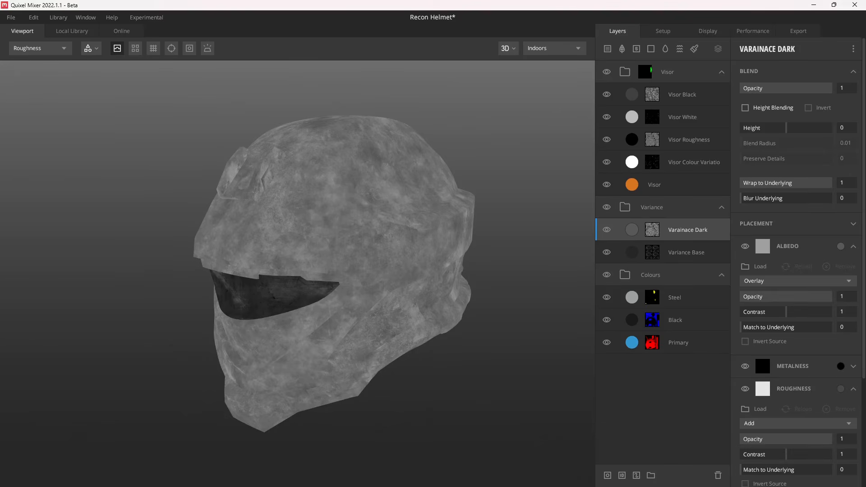
Add a solid layer above Varainace Dark in the Variance group and name it Roughness Variance
{"action": "left_click", "coordinate": [651, 48]}
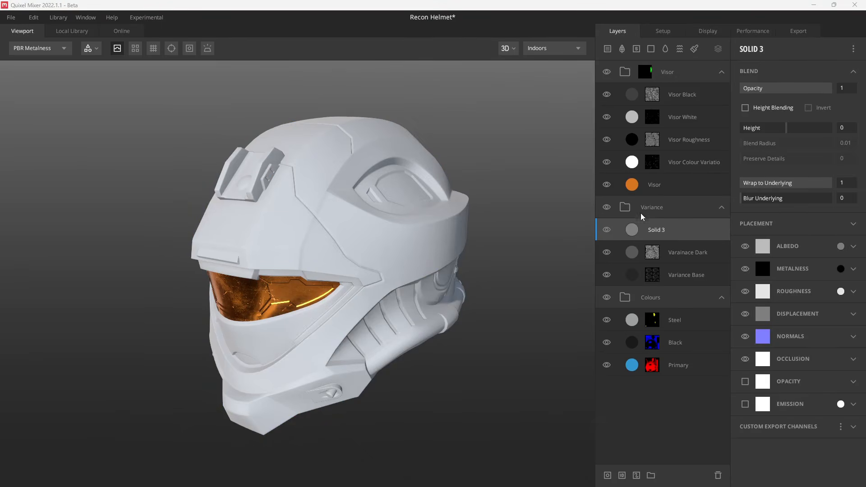
{"action": "double_click", "coordinate": [660, 235]}
{"action": "type", "text": "Roug"}
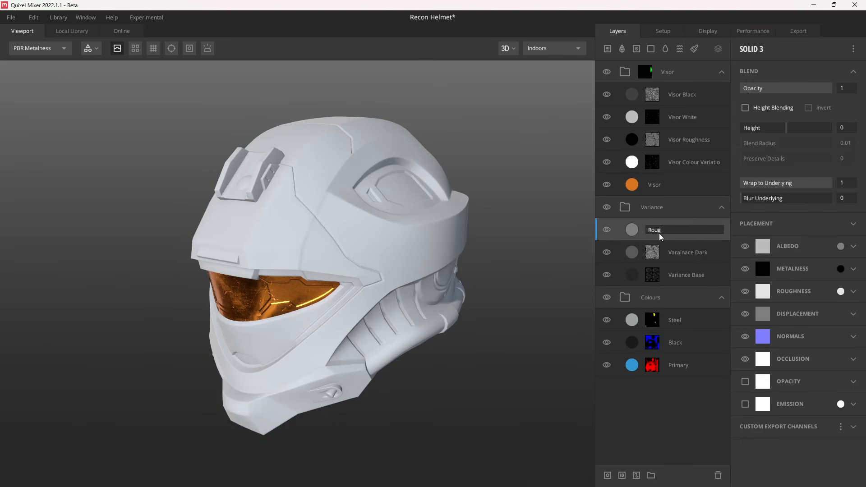
{"action": "type", "text": "hness Variance"}
{"action": "key", "text": "Return"}
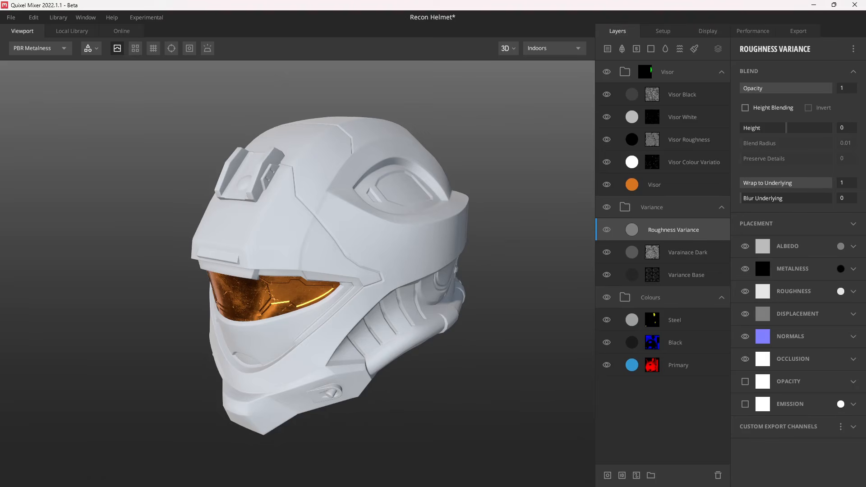
Disable the Roughness Variance layer's albedo and metalness channels and set its roughness colour's value to 94
{"action": "left_click", "coordinate": [745, 246]}
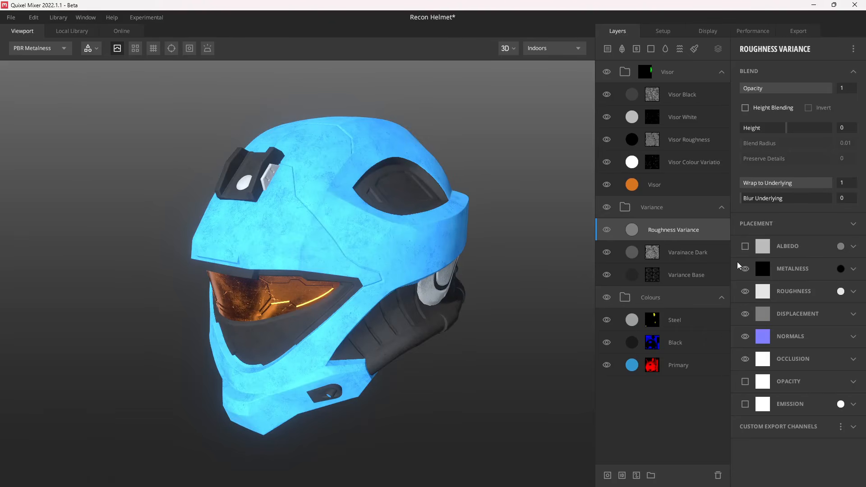
{"action": "left_click", "coordinate": [745, 269]}
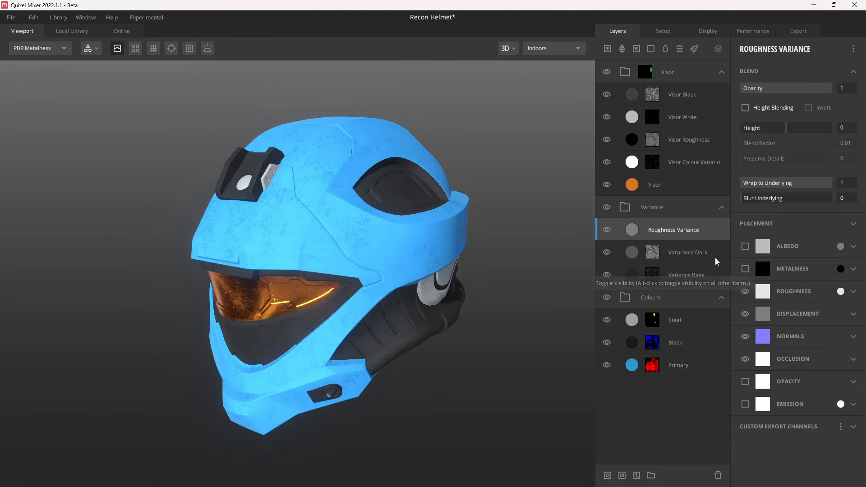
{"action": "left_click", "coordinate": [840, 293]}
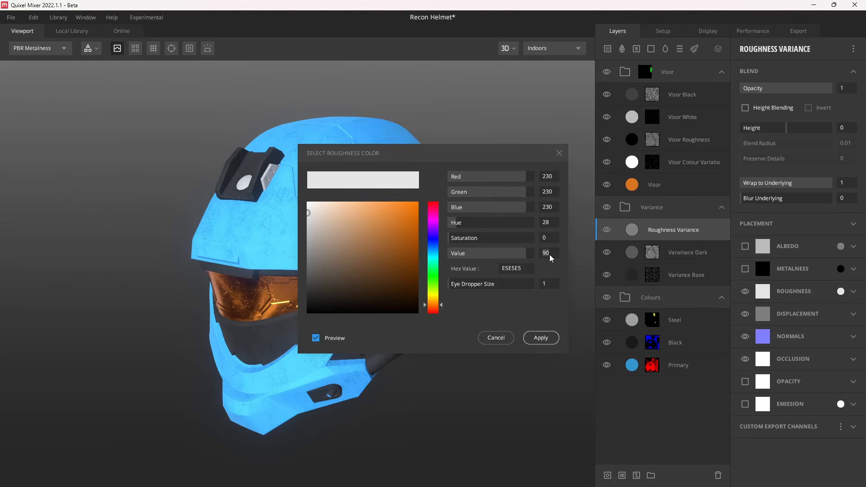
{"action": "type", "text": "94"}
{"action": "key", "text": "Return"}
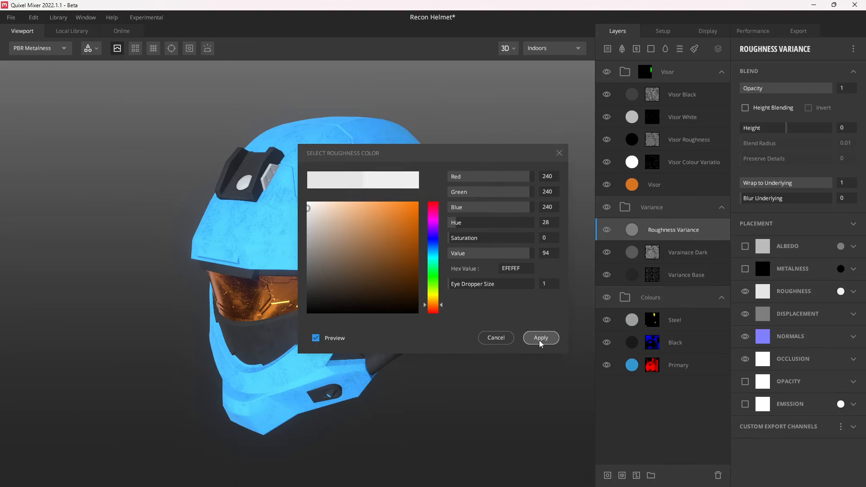
{"action": "left_click", "coordinate": [540, 338]}
Set the layer's roughness channel to Add blending with an opacity of 0.75
{"action": "left_click", "coordinate": [853, 291]}
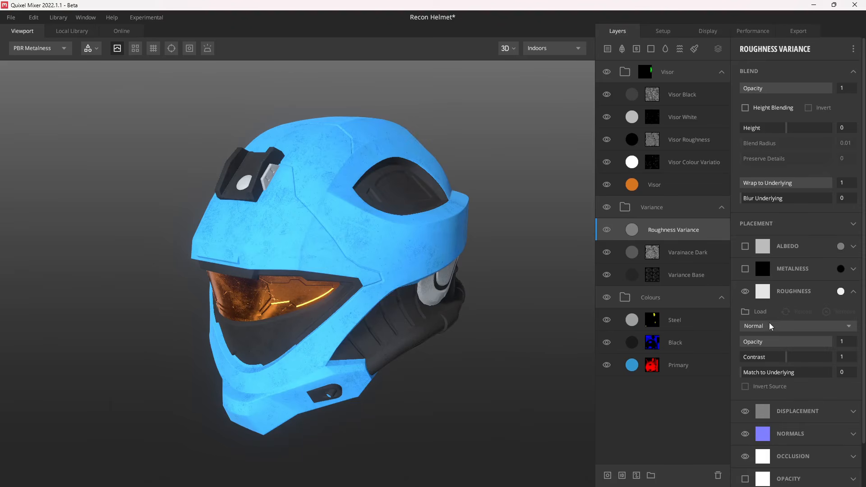
{"action": "left_click", "coordinate": [770, 327]}
{"action": "left_click", "coordinate": [762, 352]}
{"action": "left_click", "coordinate": [843, 342]}
{"action": "type", "text": "0.75"}
{"action": "key", "text": "Return"}
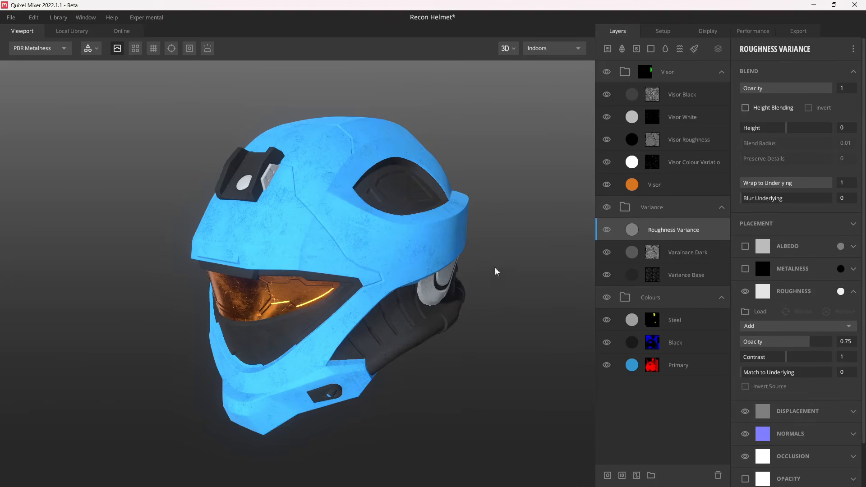
Display the layer mask on the helmet and give Roughness Variance a mask stack with a Texture Map component
{"action": "left_click_drag", "start_coordinate": [331, 230], "coordinate": [340, 243]}
{"action": "key", "text": "m"}
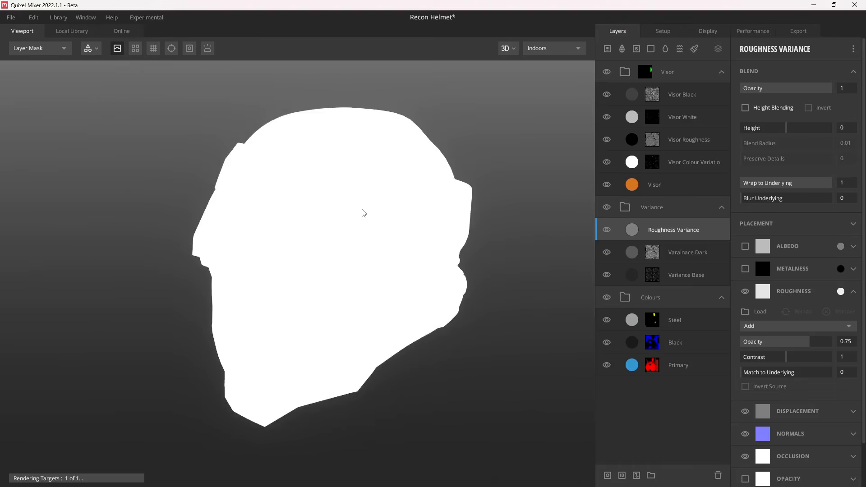
{"action": "right_click", "coordinate": [707, 238]}
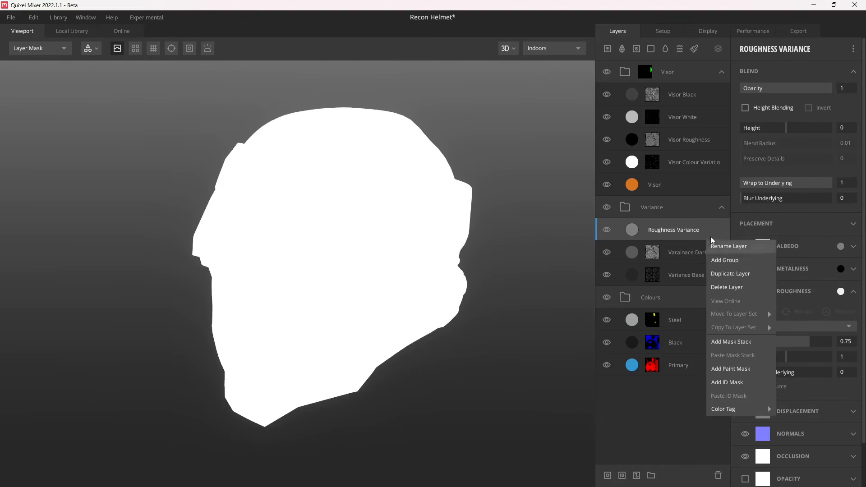
{"action": "left_click", "coordinate": [734, 339]}
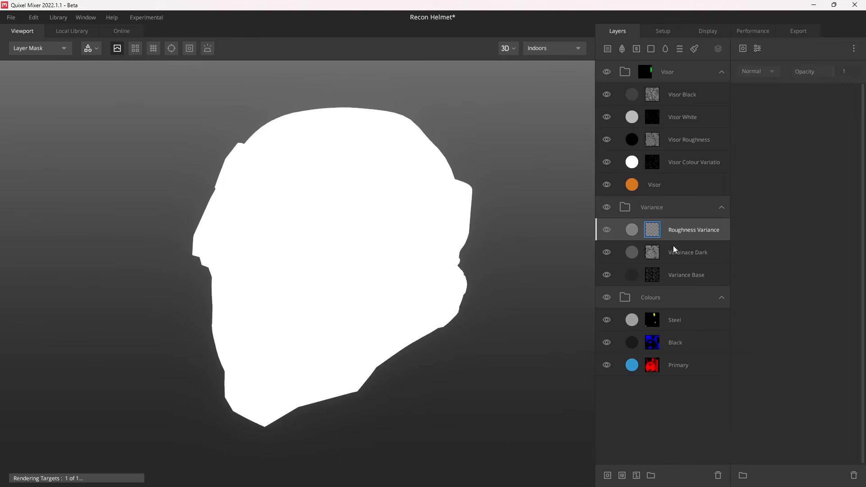
{"action": "left_click", "coordinate": [744, 50]}
{"action": "left_click", "coordinate": [768, 75]}
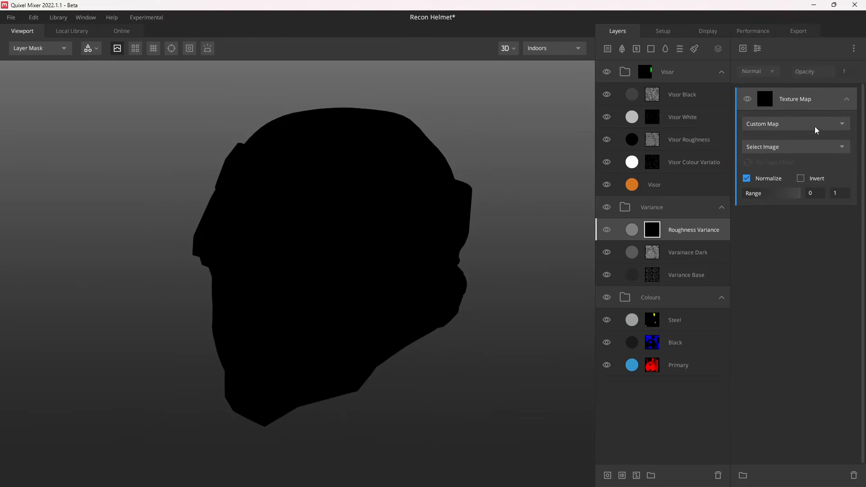
Use the Grunge library asset as the mask's texture map and raise its lower range limit to 0.524
{"action": "left_click", "coordinate": [771, 129]}
{"action": "left_click", "coordinate": [782, 158]}
{"action": "left_click", "coordinate": [773, 147]}
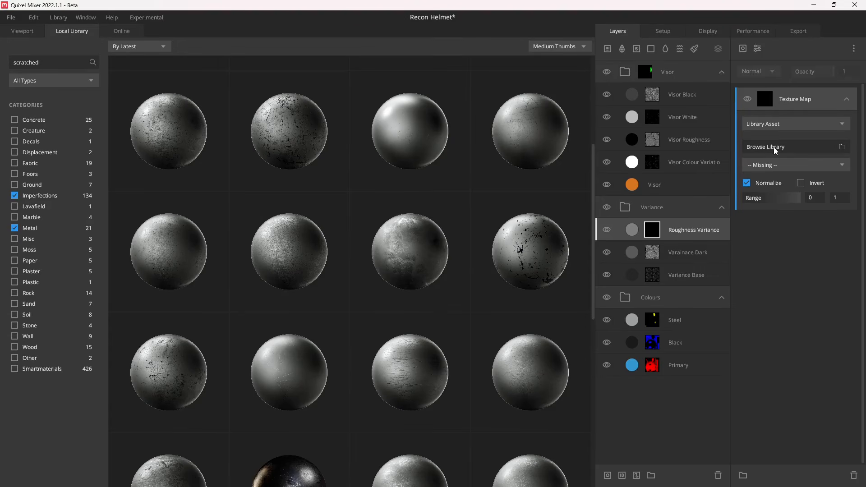
{"action": "double_click", "coordinate": [58, 59]}
{"action": "type", "text": "grunge"}
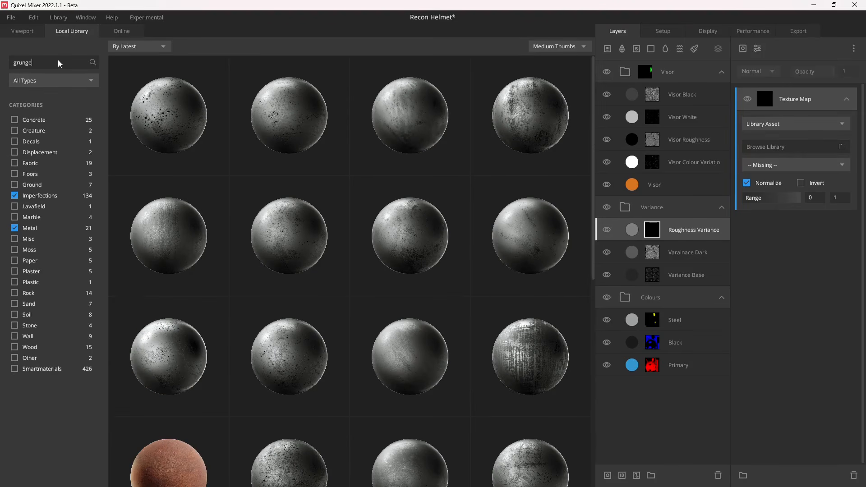
{"action": "left_click", "coordinate": [512, 131]}
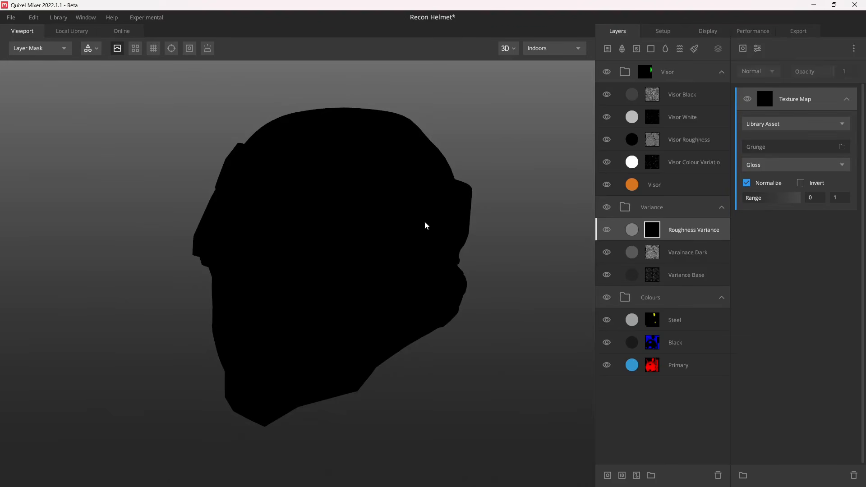
{"action": "left_click_drag", "start_coordinate": [380, 239], "coordinate": [348, 246]}
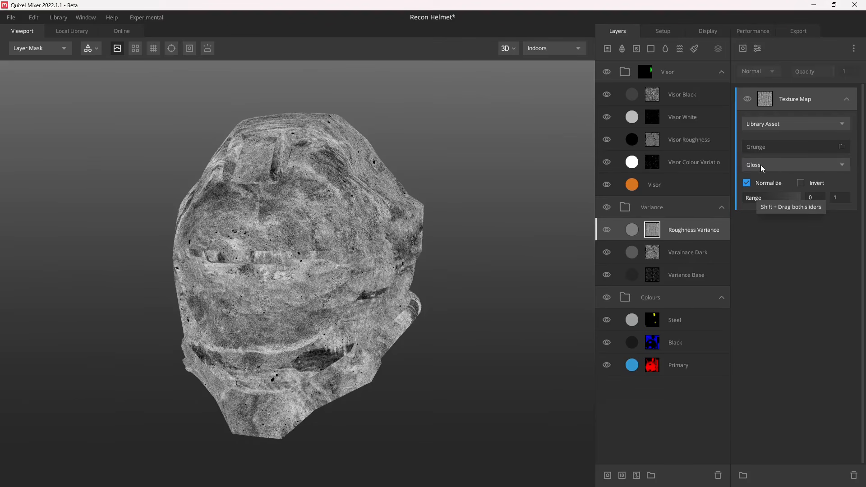
{"action": "left_click_drag", "start_coordinate": [746, 200], "coordinate": [774, 204]}
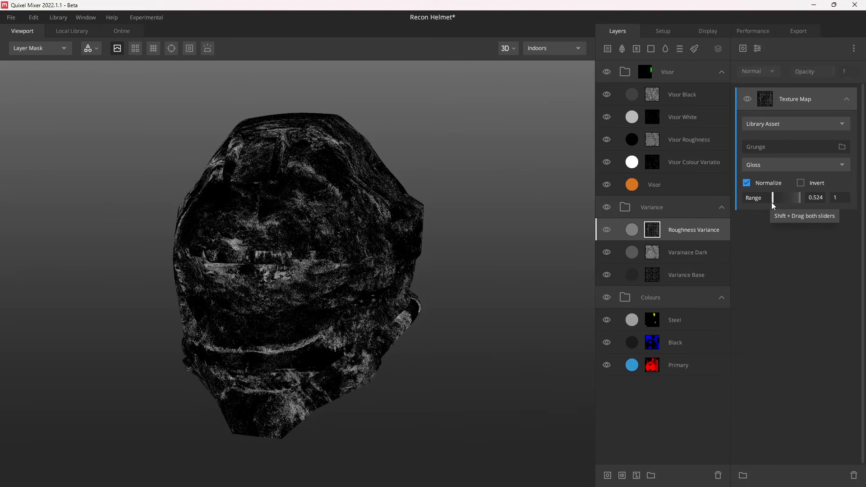
{"action": "left_click_drag", "start_coordinate": [381, 254], "coordinate": [355, 248]}
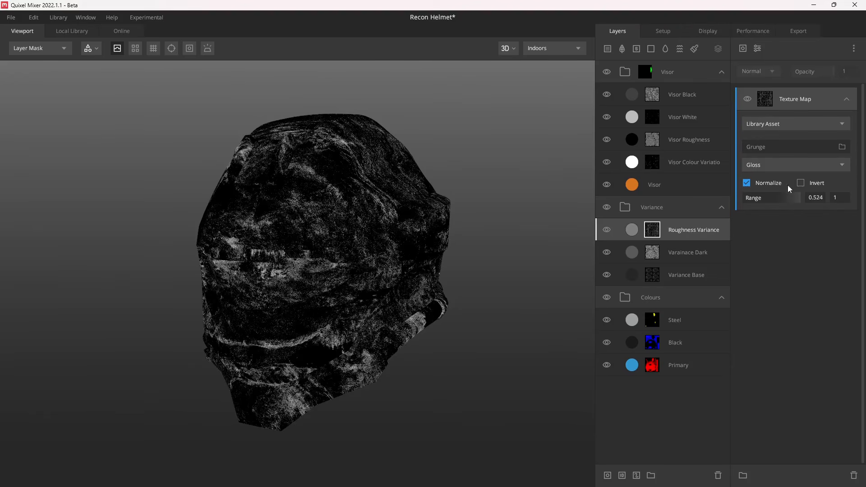
Add a Projection modifier to the grunge texture map and set it to Box Projection
{"action": "left_click", "coordinate": [757, 49]}
{"action": "left_click", "coordinate": [771, 198]}
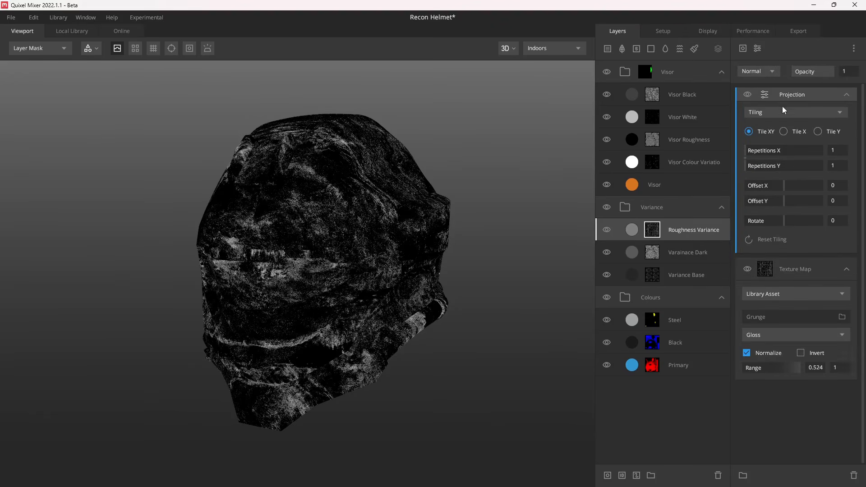
{"action": "left_click", "coordinate": [786, 112]}
{"action": "left_click", "coordinate": [787, 154]}
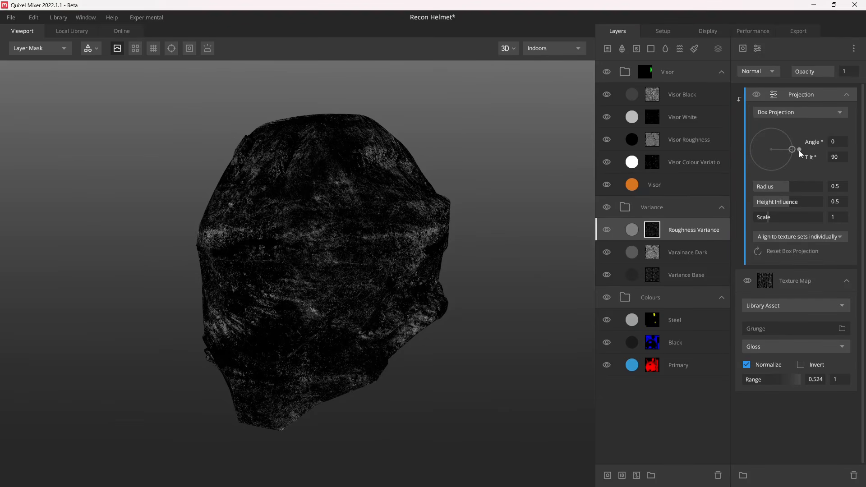
Set the box projection's angle to -30, radius to 1, height influence to 0 and scale to 0.407
{"action": "left_click_drag", "start_coordinate": [800, 151], "coordinate": [798, 166]}
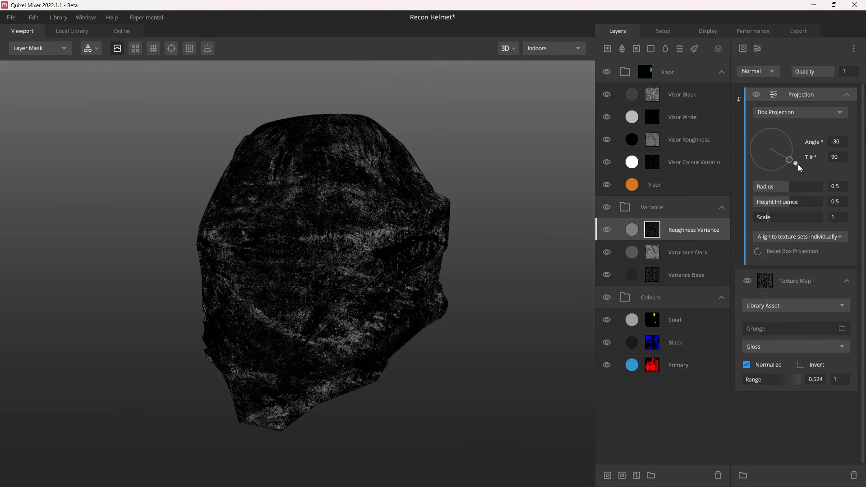
{"action": "left_click_drag", "start_coordinate": [271, 231], "coordinate": [332, 221]}
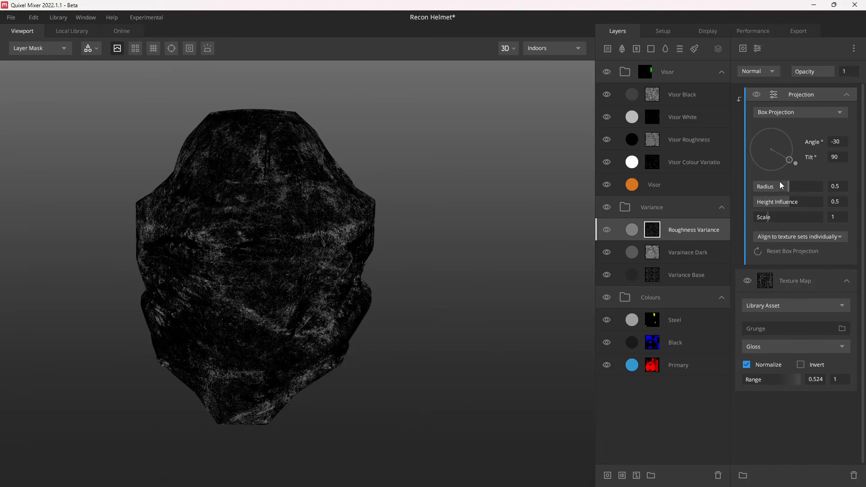
{"action": "left_click_drag", "start_coordinate": [779, 185], "coordinate": [703, 202]}
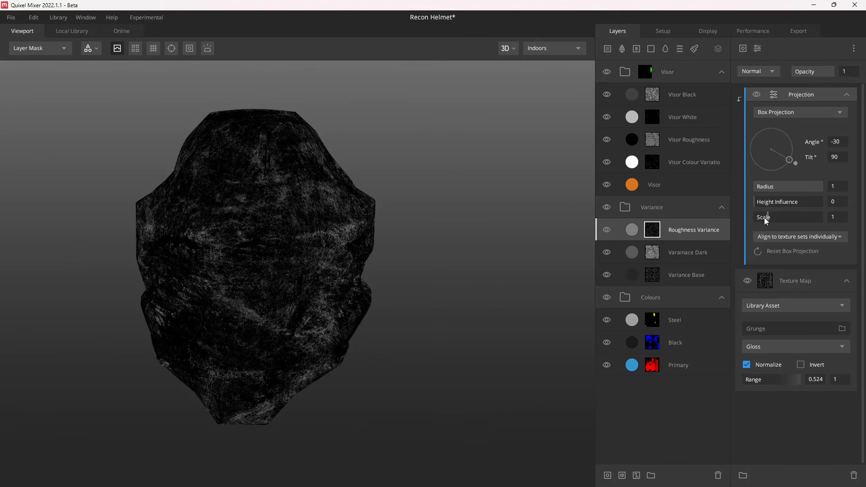
{"action": "left_click_drag", "start_coordinate": [765, 217], "coordinate": [759, 218]}
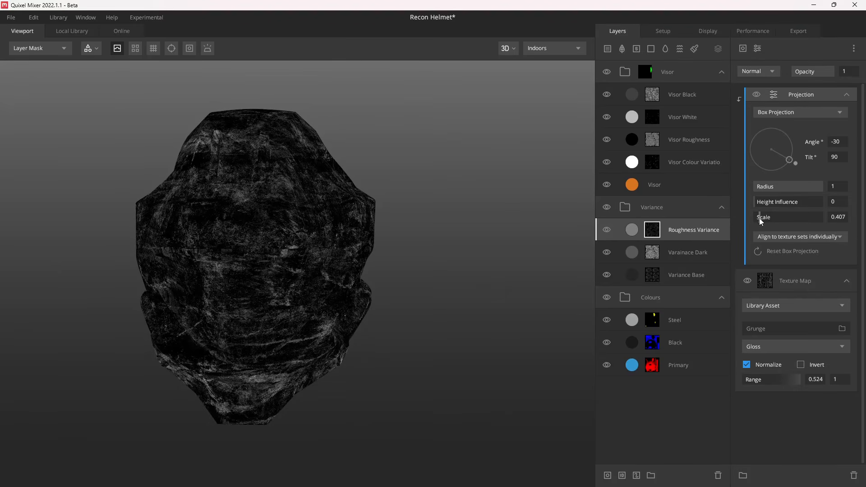
{"action": "left_click_drag", "start_coordinate": [316, 252], "coordinate": [339, 267]}
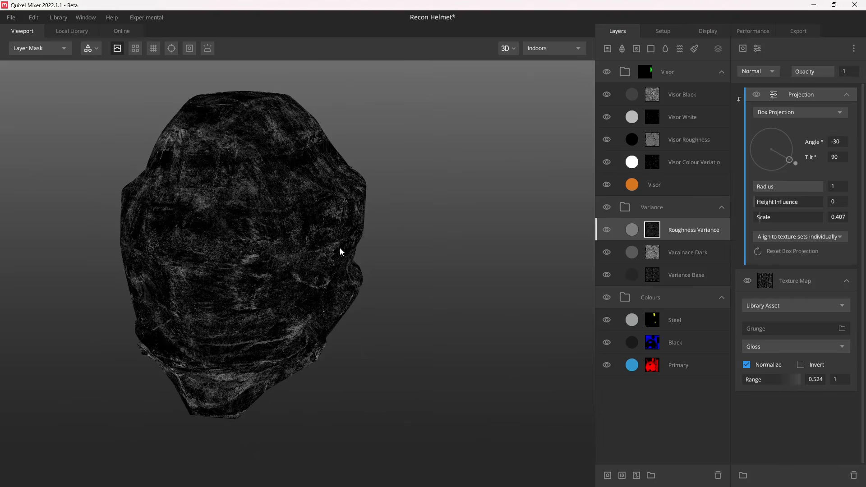
{"action": "left_click_drag", "start_coordinate": [339, 247], "coordinate": [318, 259]}
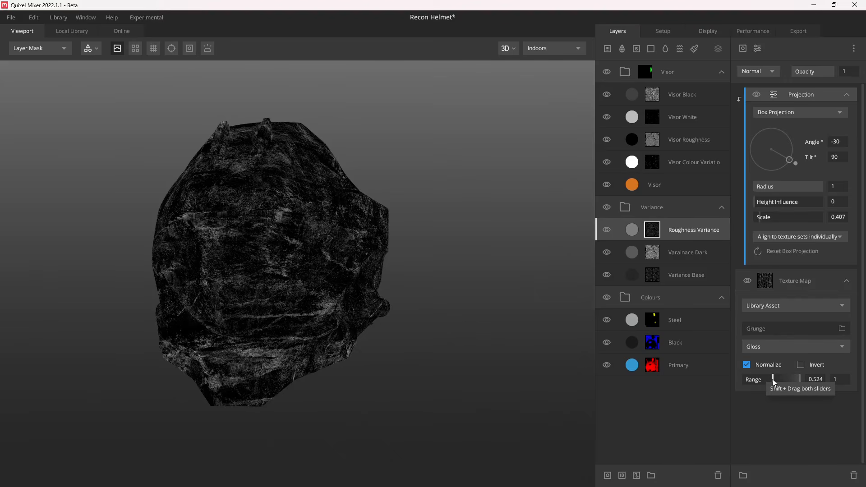
Raise the grunge map's lower range limit to 0.571 and return to the shaded PBR Metalness view of the helmet
{"action": "left_click_drag", "start_coordinate": [773, 381], "coordinate": [776, 382]}
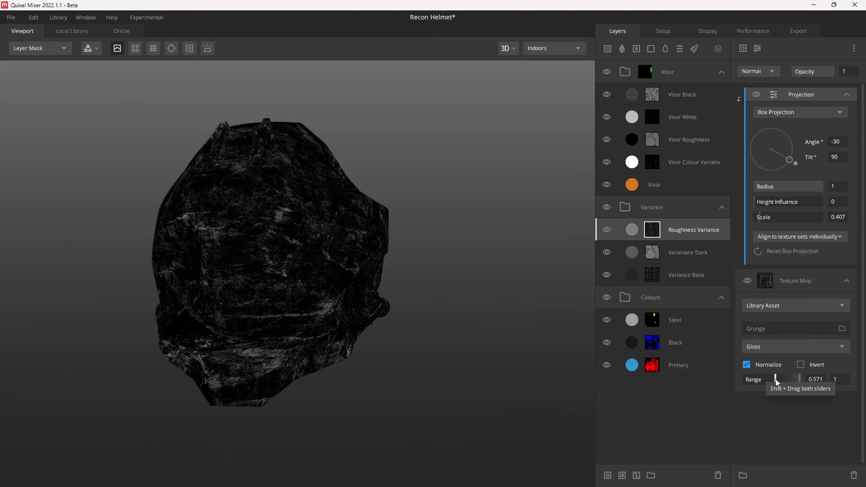
{"action": "left_click_drag", "start_coordinate": [292, 342], "coordinate": [379, 216]}
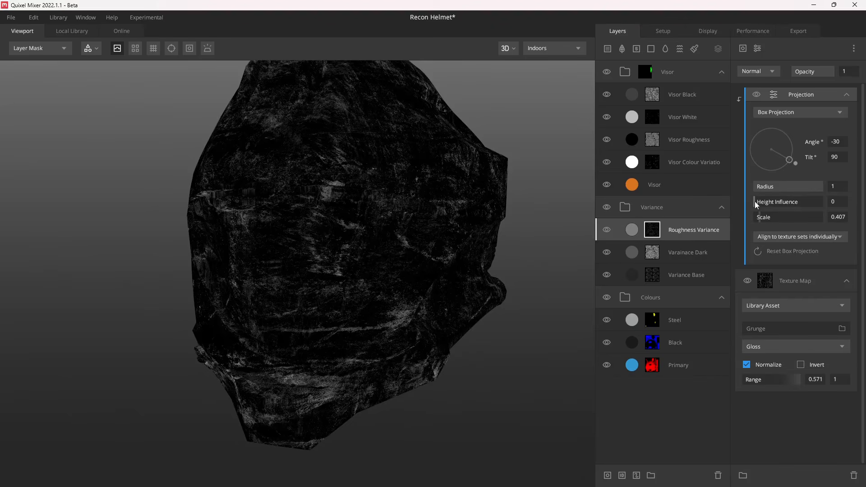
{"action": "key", "text": "m"}
{"action": "left_click_drag", "start_coordinate": [456, 172], "coordinate": [382, 232]}
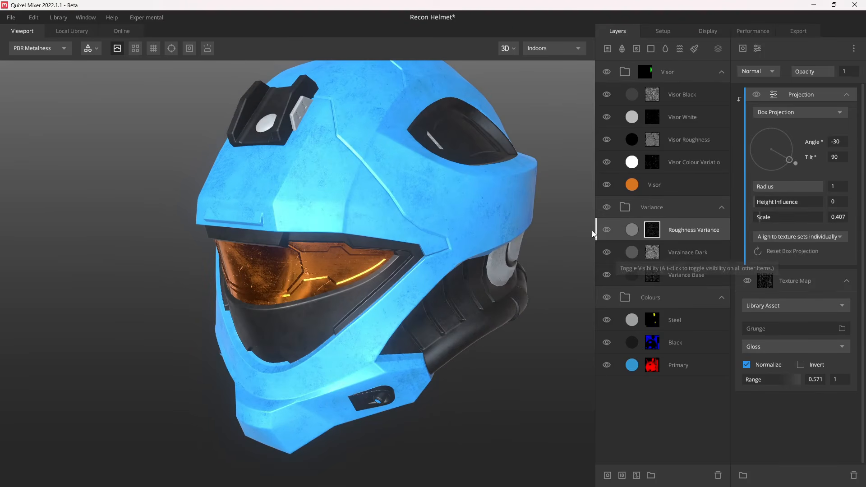
Compare the helmet's albedo view with the Roughness Variance layer hidden and shown
{"action": "left_click", "coordinate": [608, 229]}
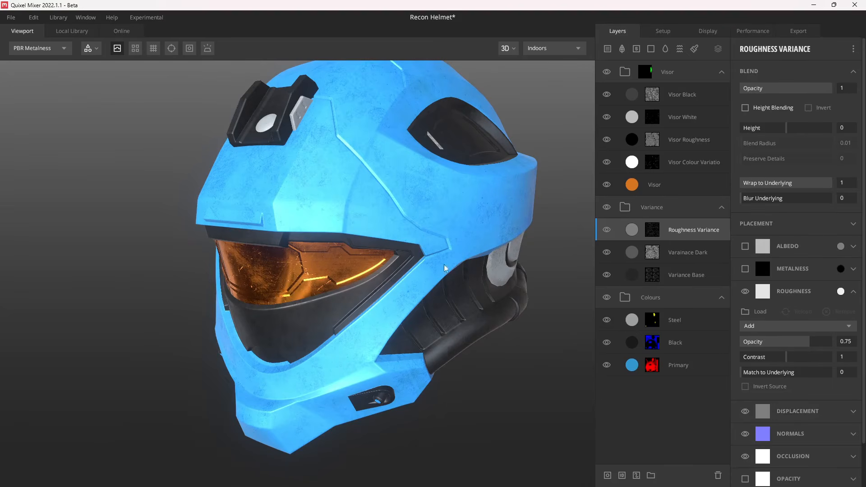
{"action": "left_click_drag", "start_coordinate": [444, 265], "coordinate": [497, 286]}
{"action": "middle_click_drag", "start_coordinate": [496, 285], "coordinate": [432, 258]}
{"action": "key", "text": "c"}
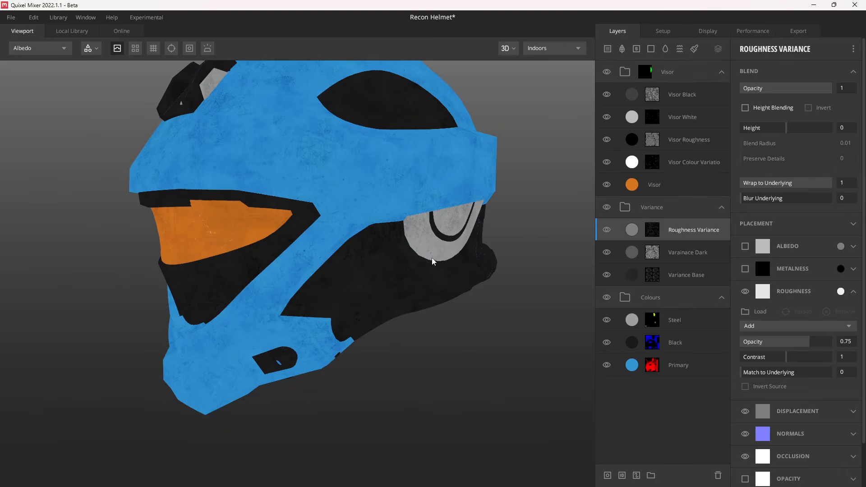
{"action": "left_click", "coordinate": [607, 230]}
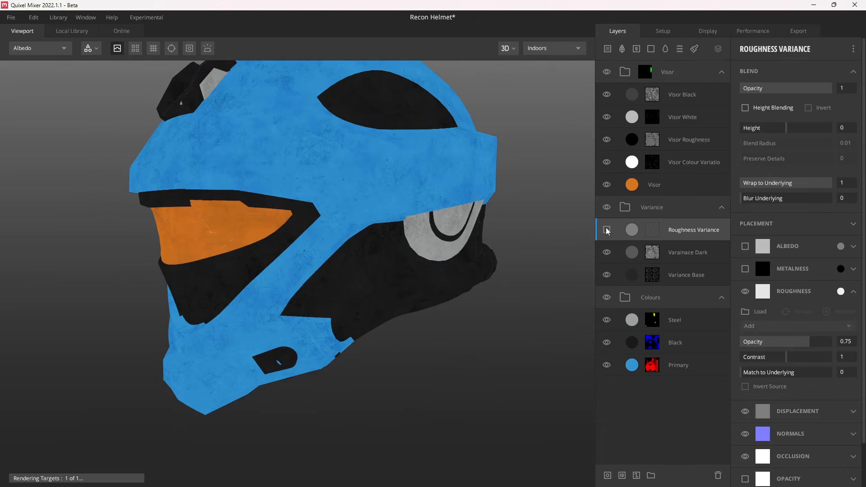
{"action": "left_click", "coordinate": [607, 229]}
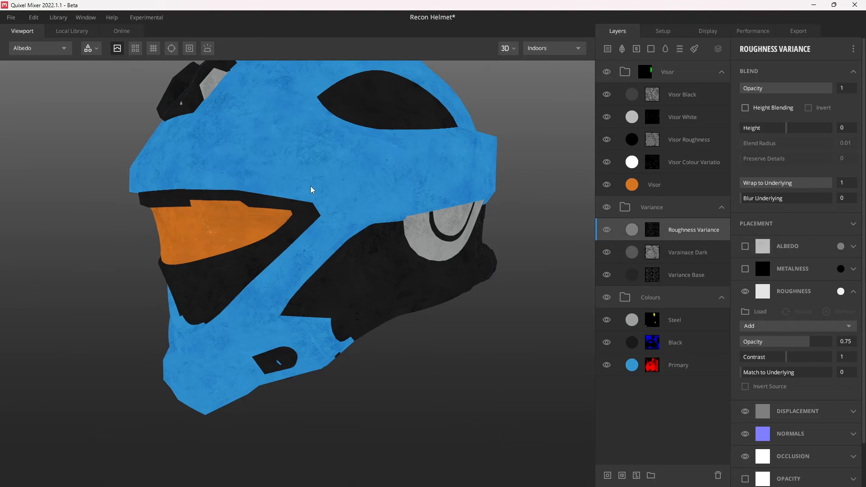
Compare the helmet's roughness view with the Roughness Variance layer hidden and shown, and return to the PBR Metalness view
{"action": "key", "text": "m"}
{"action": "key", "text": "c"}
{"action": "key", "text": "c"}
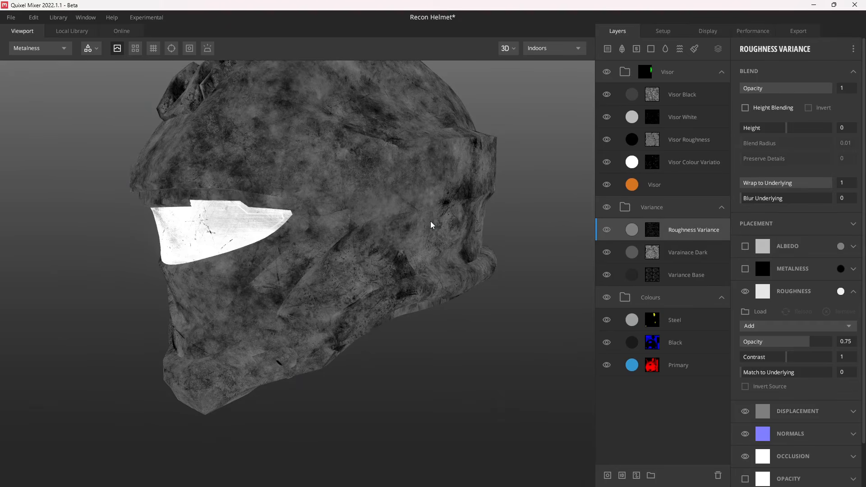
{"action": "key", "text": "r"}
{"action": "left_click", "coordinate": [607, 230]}
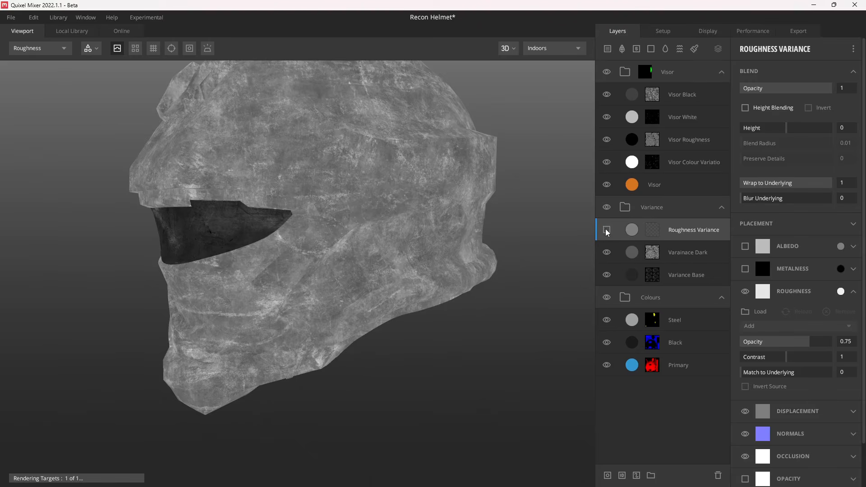
{"action": "left_click", "coordinate": [607, 229]}
{"action": "middle_click_drag", "start_coordinate": [334, 218], "coordinate": [334, 282]}
{"action": "left_click_drag", "start_coordinate": [305, 205], "coordinate": [347, 212]}
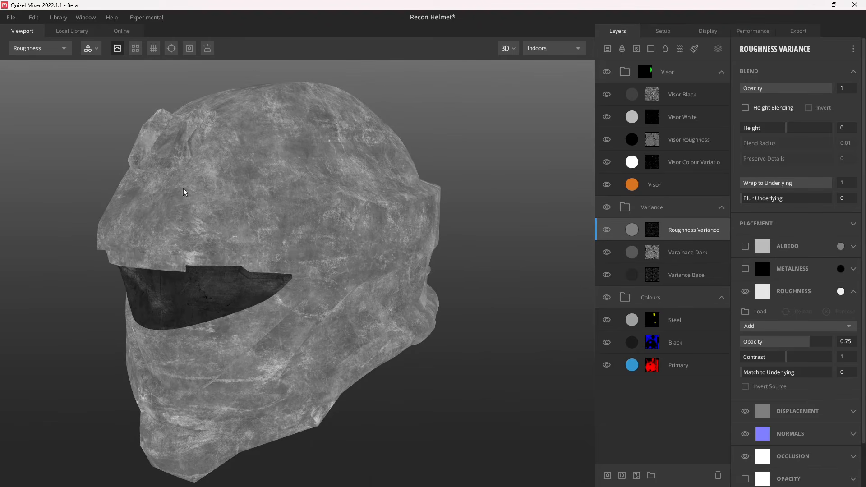
{"action": "key", "text": "m"}
{"action": "left_click_drag", "start_coordinate": [384, 209], "coordinate": [311, 227]}
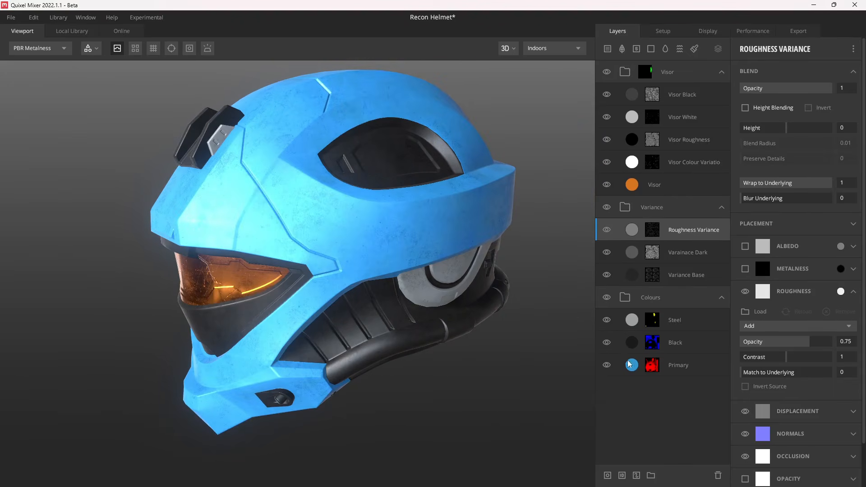
Change the Primary layer's albedo colour to dark red, hex 893030
{"action": "left_click", "coordinate": [676, 366]}
{"action": "left_click", "coordinate": [840, 246]}
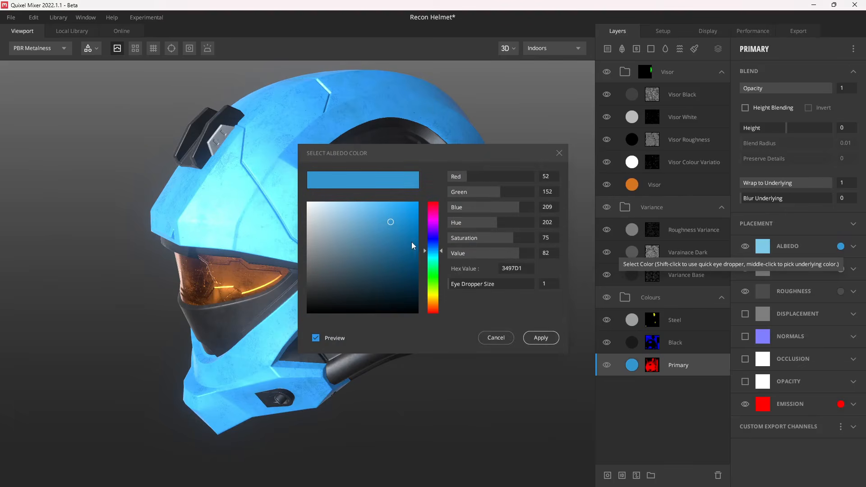
{"action": "left_click_drag", "start_coordinate": [434, 232], "coordinate": [388, 242]}
{"action": "left_click_drag", "start_coordinate": [380, 253], "coordinate": [378, 255]}
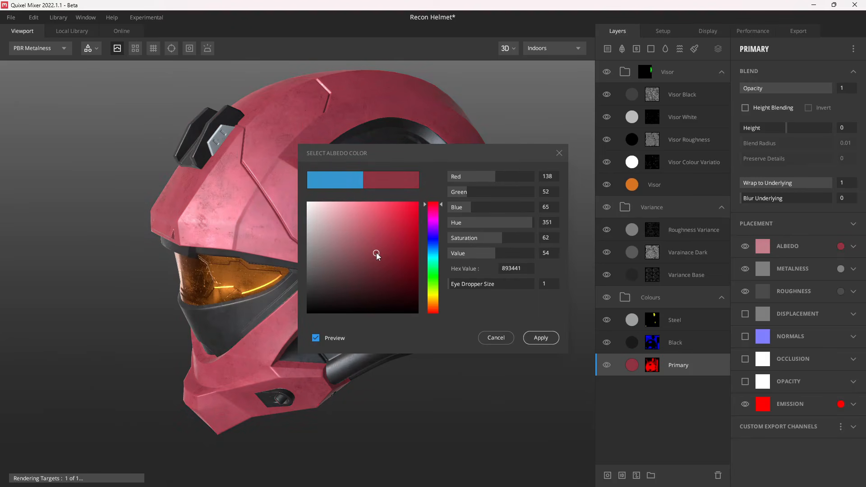
{"action": "mouse_move", "coordinate": [253, 235]}
{"action": "left_mouse_down"}
{"action": "mouse_move", "coordinate": [415, 237]}
{"action": "mouse_move", "coordinate": [385, 226]}
{"action": "mouse_move", "coordinate": [385, 241]}
{"action": "mouse_move", "coordinate": [360, 229]}
{"action": "mouse_move", "coordinate": [401, 212]}
{"action": "left_mouse_up"}
{"action": "left_click", "coordinate": [434, 198]}
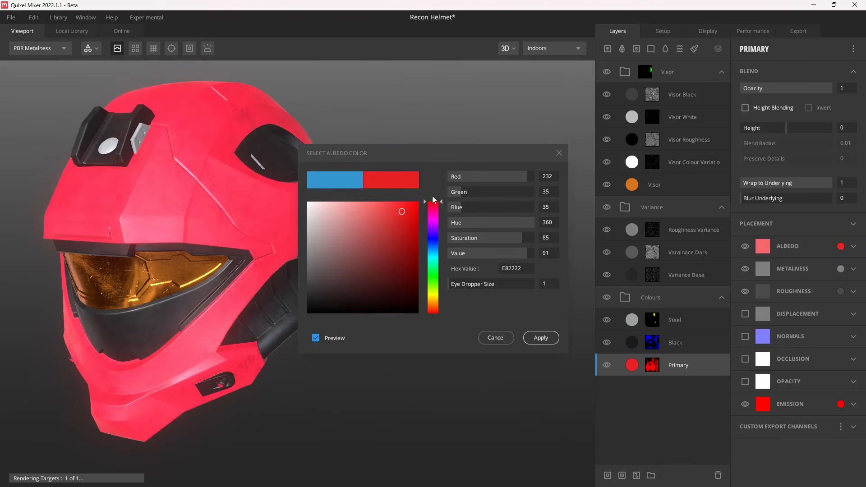
{"action": "left_click_drag", "start_coordinate": [397, 227], "coordinate": [379, 253]}
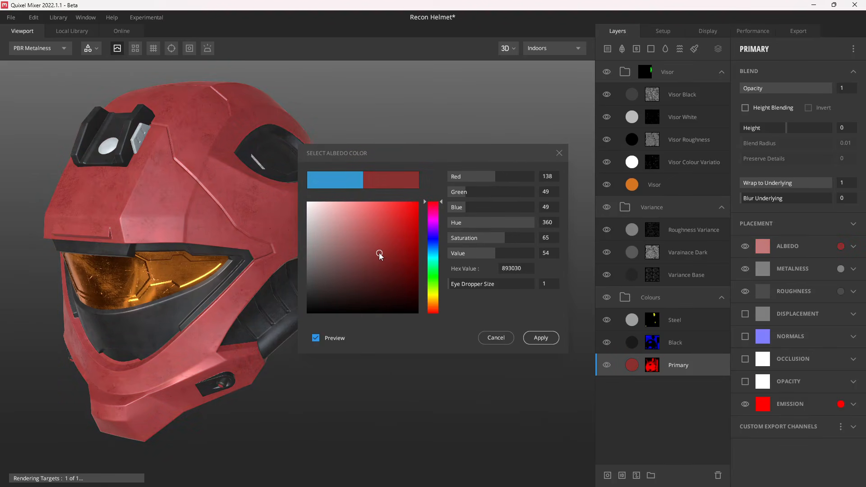
{"action": "left_click_drag", "start_coordinate": [188, 255], "coordinate": [225, 232], "text": "alt"}
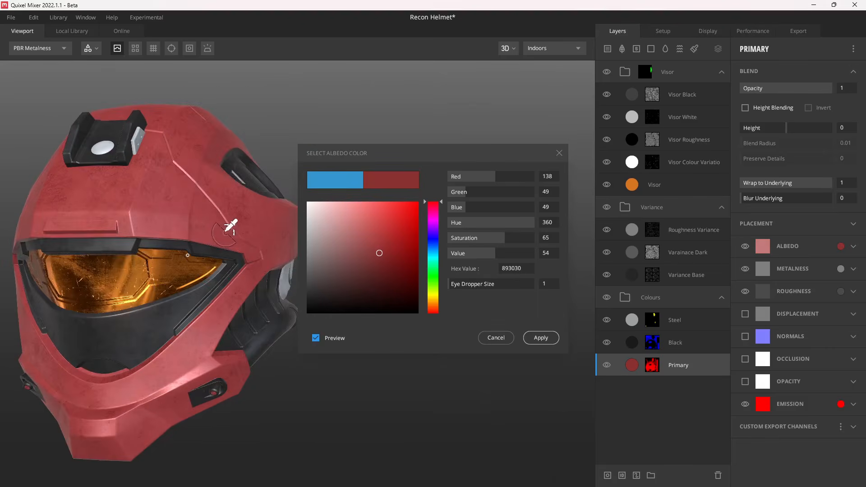
{"action": "left_click", "coordinate": [541, 338]}
Hide all three layers in the Variance group and show them again one by one to examine each layer's effect on the red paint
{"action": "left_click_drag", "start_coordinate": [347, 238], "coordinate": [211, 258], "text": "alt"}
{"action": "left_click", "coordinate": [607, 274]}
{"action": "left_click", "coordinate": [606, 252]}
{"action": "left_click", "coordinate": [606, 230]}
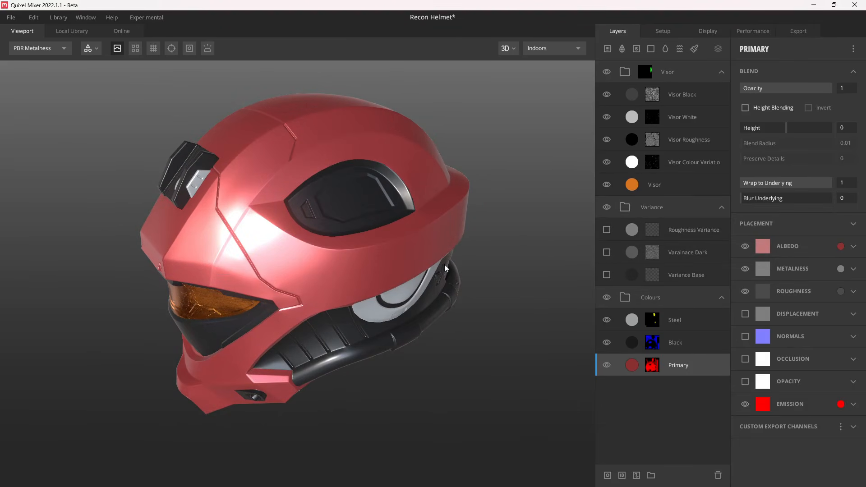
{"action": "left_click", "coordinate": [607, 275]}
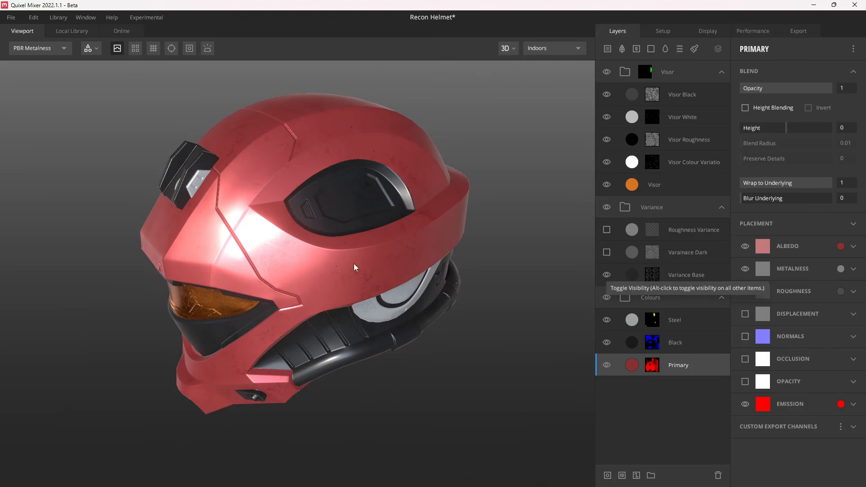
{"action": "left_click_drag", "start_coordinate": [351, 264], "coordinate": [171, 224]}
{"action": "left_click", "coordinate": [606, 253]}
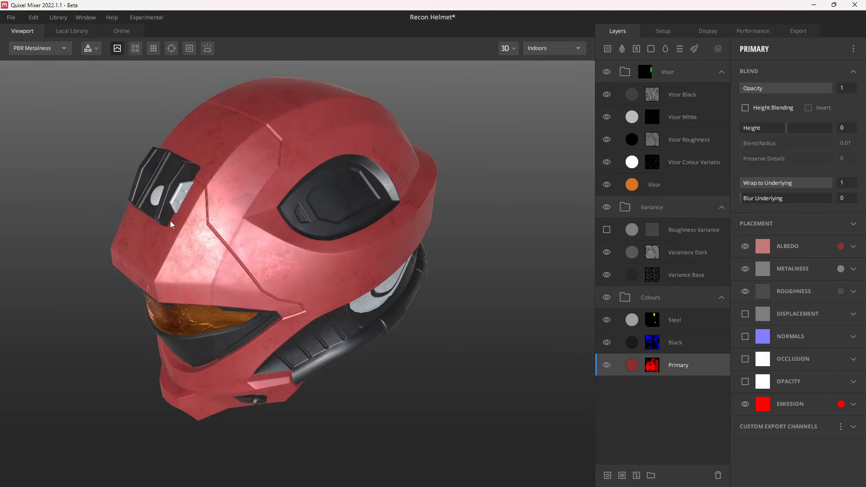
{"action": "left_click", "coordinate": [606, 230]}
{"action": "left_click_drag", "start_coordinate": [270, 267], "coordinate": [353, 222]}
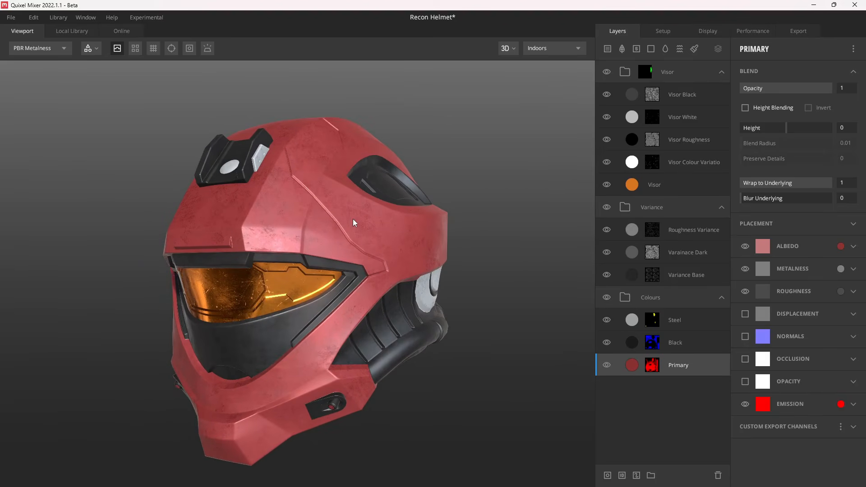
{"action": "left_click_drag", "start_coordinate": [405, 239], "coordinate": [393, 236]}
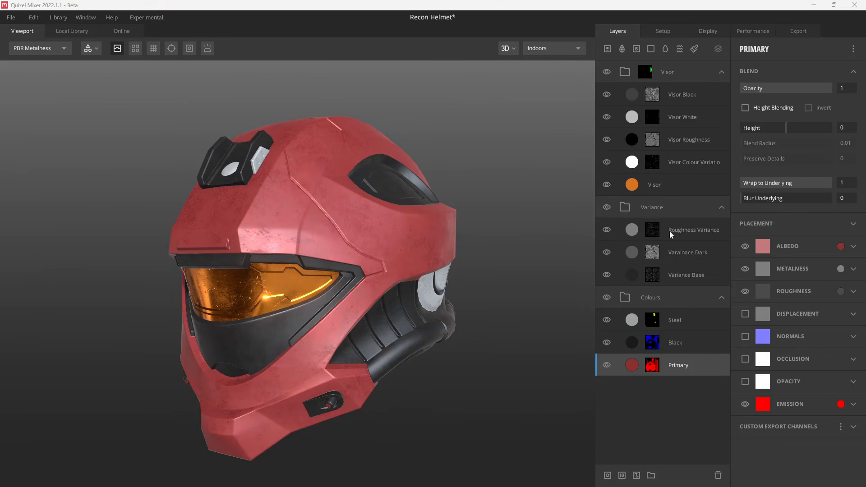
Add a solid layer above Roughness Variance in the Variance group and name it Roughness
{"action": "left_click", "coordinate": [670, 231]}
{"action": "left_click", "coordinate": [652, 49]}
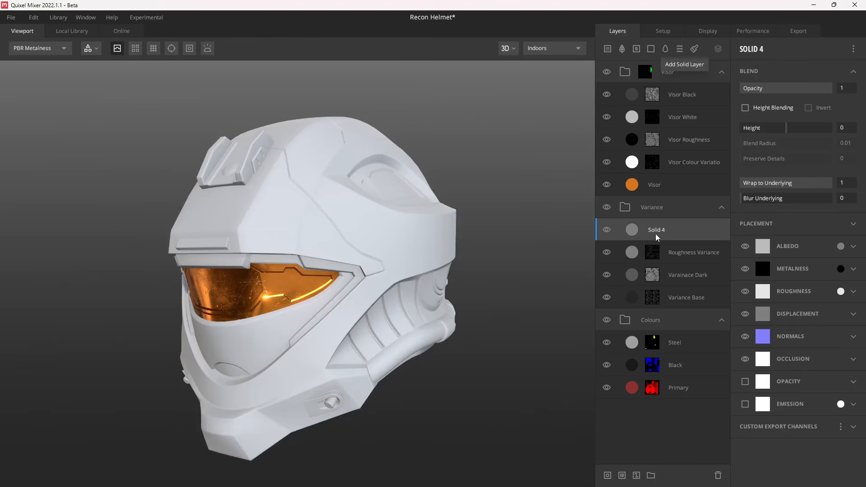
{"action": "double_click", "coordinate": [657, 230]}
{"action": "type", "text": "Ro"}
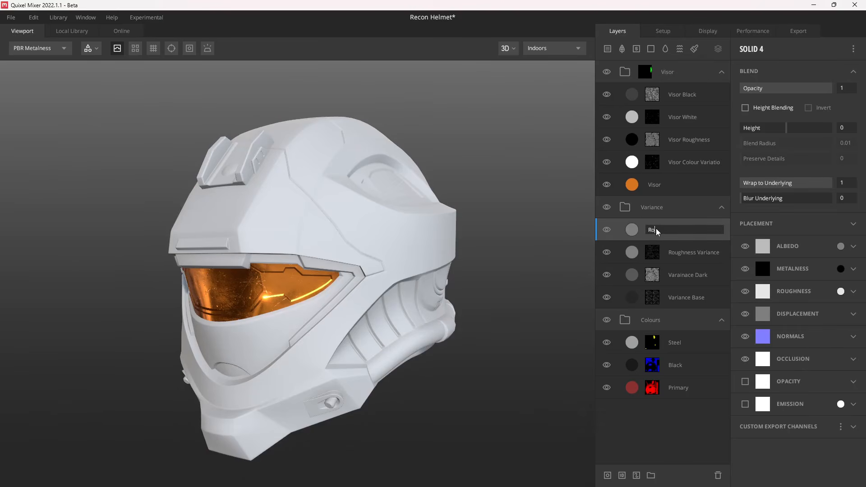
{"action": "type", "text": "ughness"}
{"action": "key", "text": "Return"}
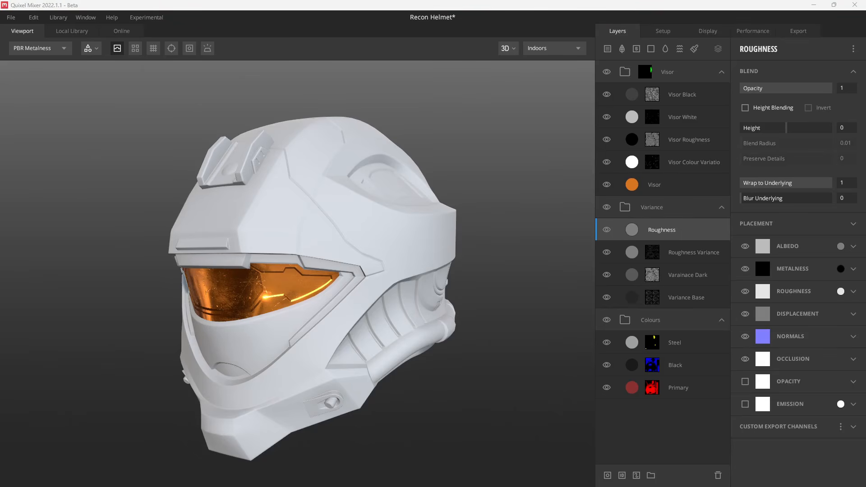
Darken the Roughness layer's albedo colour by setting its Value to 15
{"action": "left_click", "coordinate": [840, 246]}
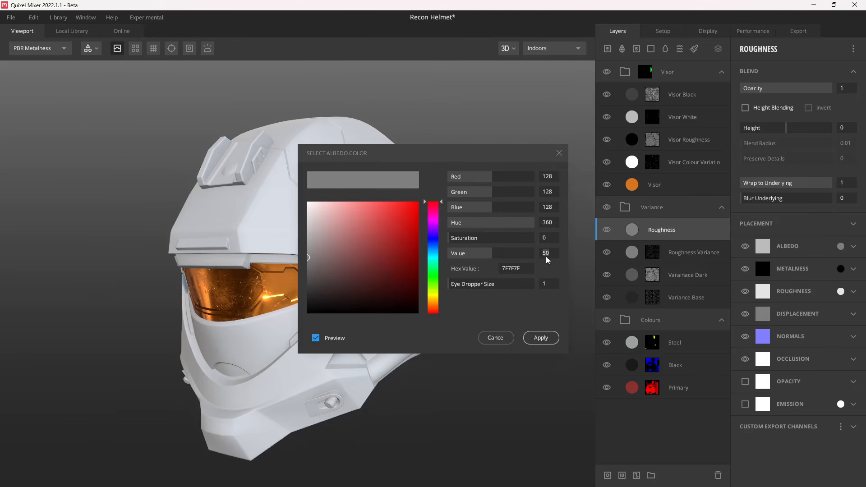
{"action": "type", "text": "15"}
{"action": "key", "text": "Return"}
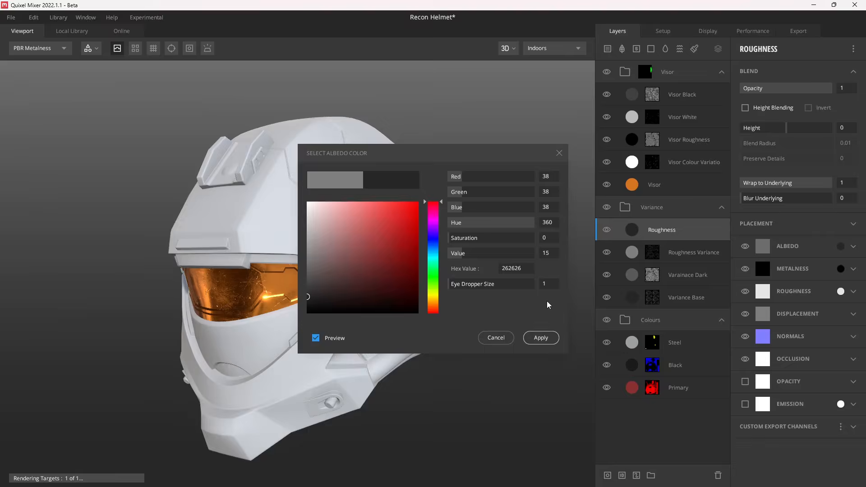
{"action": "left_click", "coordinate": [541, 338]}
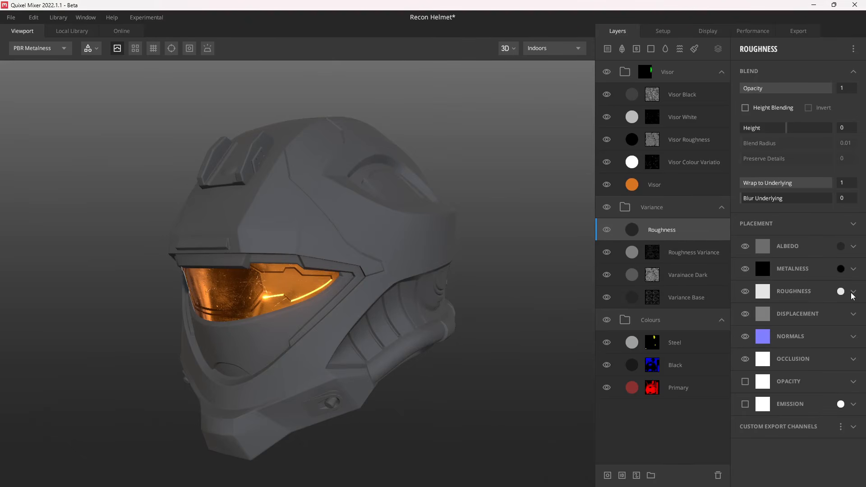
Set the Roughness layer's roughness colour to black, hex 000000
{"action": "left_click", "coordinate": [854, 292]}
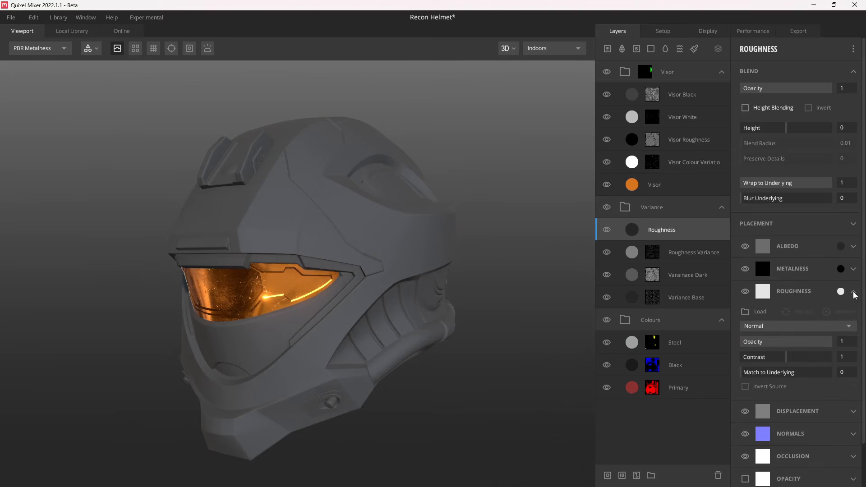
{"action": "left_click", "coordinate": [841, 291]}
{"action": "left_click_drag", "start_coordinate": [323, 290], "coordinate": [282, 332]}
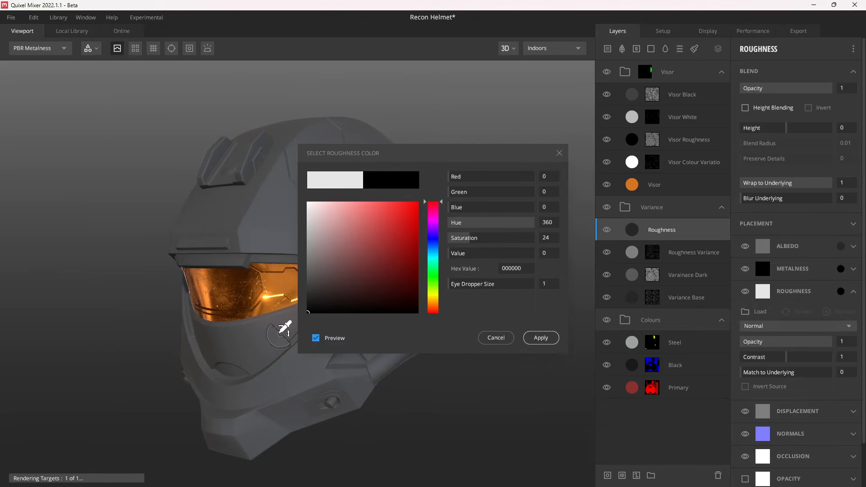
{"action": "left_click", "coordinate": [541, 337]}
{"action": "left_click", "coordinate": [853, 291]}
{"action": "left_click", "coordinate": [853, 291]}
Add a mask stack to the Roughness layer and put a Texture Map component in it
{"action": "right_click", "coordinate": [687, 231]}
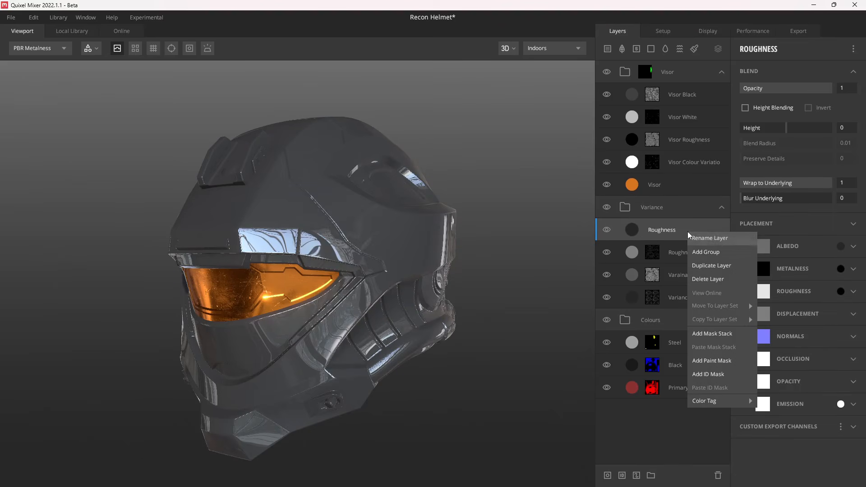
{"action": "left_click", "coordinate": [713, 319]}
{"action": "left_click", "coordinate": [743, 49]}
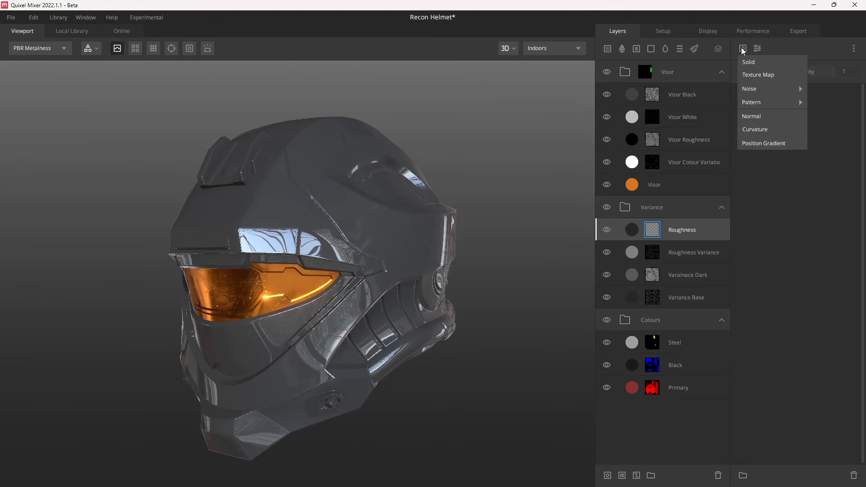
{"action": "mouse_move", "coordinate": [765, 87]}
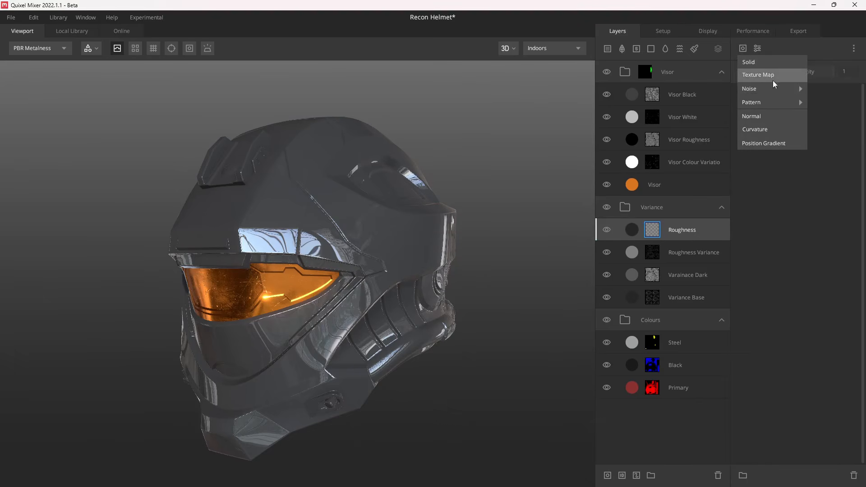
{"action": "left_click", "coordinate": [772, 76]}
Switch the mask's texture map source to Library Asset, search the library for "scratched" and assign a Scratched Metal imperfection
{"action": "left_click", "coordinate": [779, 122]}
{"action": "left_click", "coordinate": [779, 163]}
{"action": "left_click", "coordinate": [776, 147]}
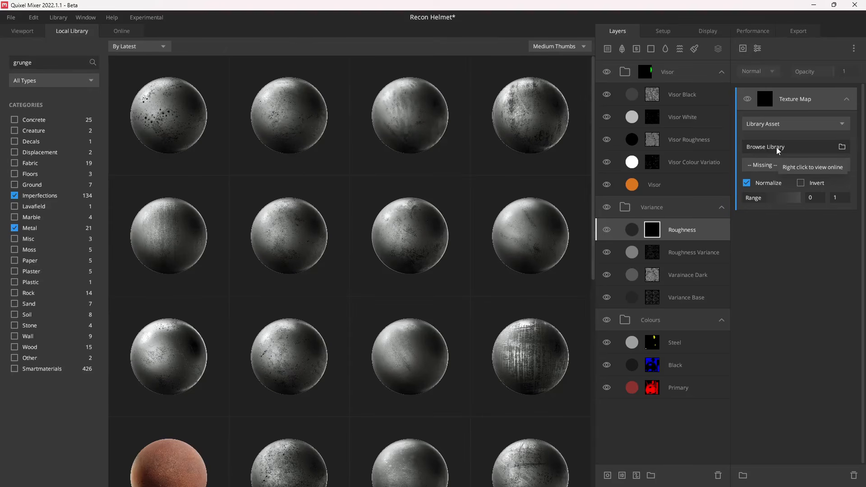
{"action": "type", "text": "sc"}
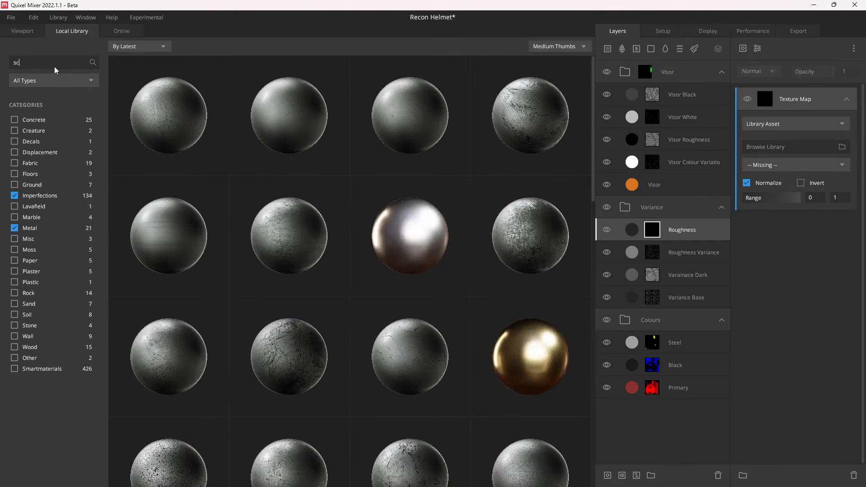
{"action": "type", "text": "ratched"}
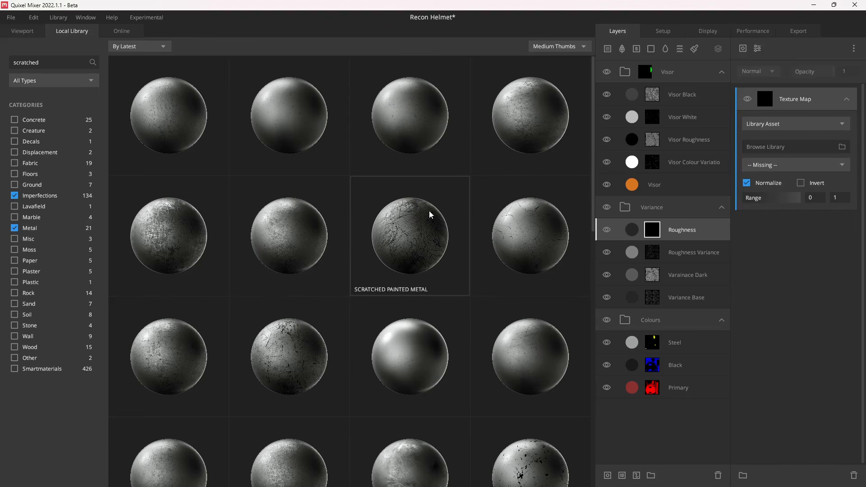
{"action": "scroll", "coordinate": [141, 349], "scroll_direction": "down", "scroll_amount": 4}
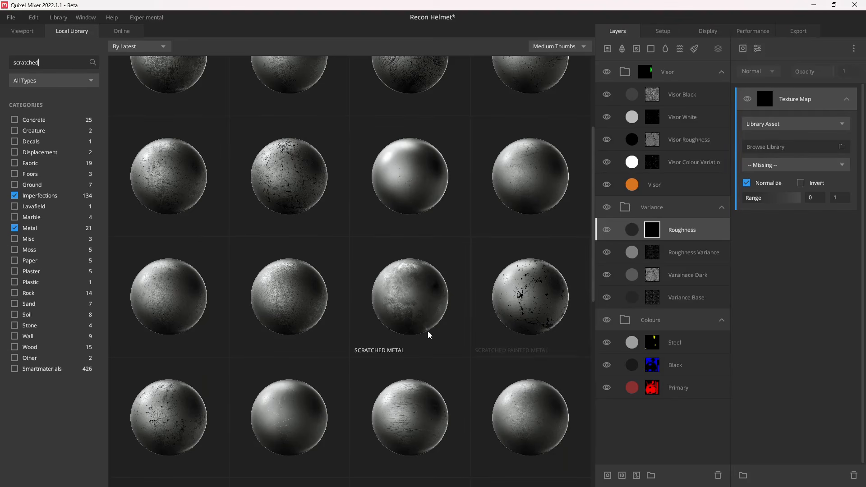
{"action": "scroll", "coordinate": [186, 356], "scroll_direction": "down", "scroll_amount": 2}
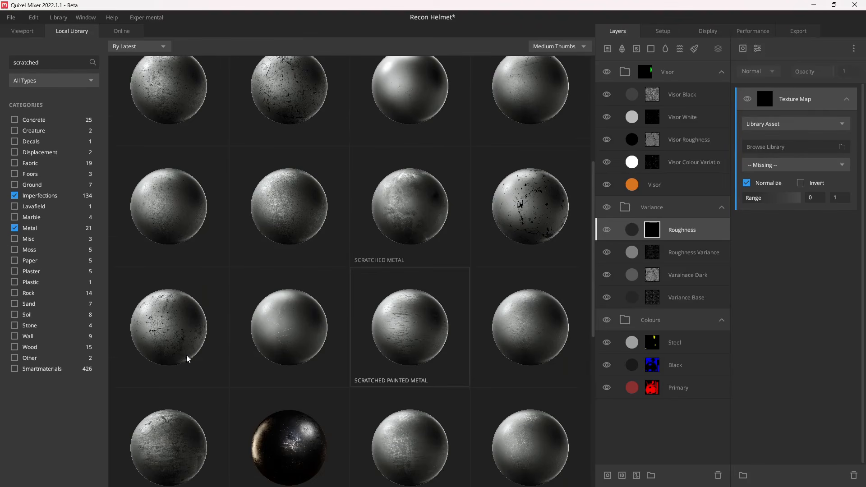
{"action": "left_click", "coordinate": [174, 335]}
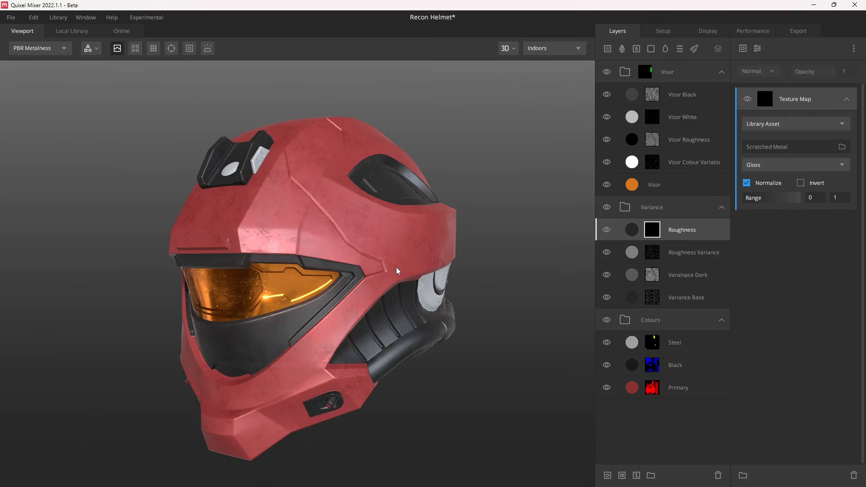
Preview the Roughness layer's mask and swap its texture for a different Scratched Metal imperfection from the library
{"action": "key", "text": "m"}
{"action": "left_click_drag", "start_coordinate": [378, 237], "coordinate": [399, 280]}
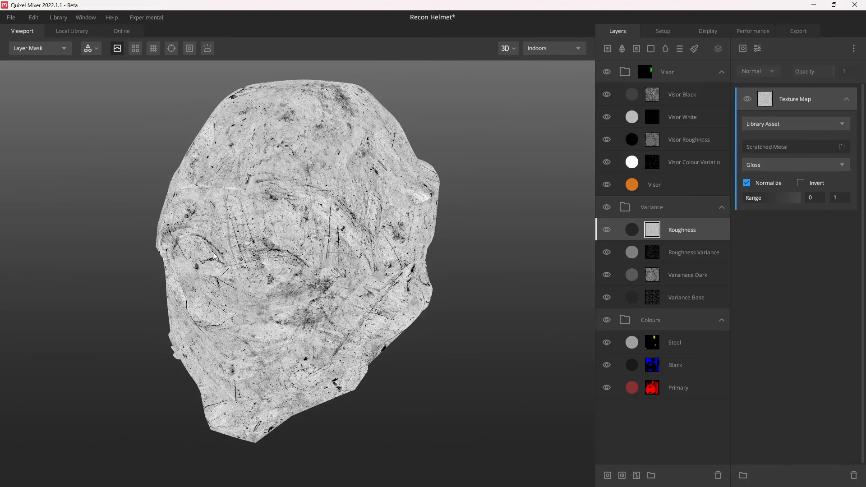
{"action": "left_click_drag", "start_coordinate": [343, 221], "coordinate": [318, 203]}
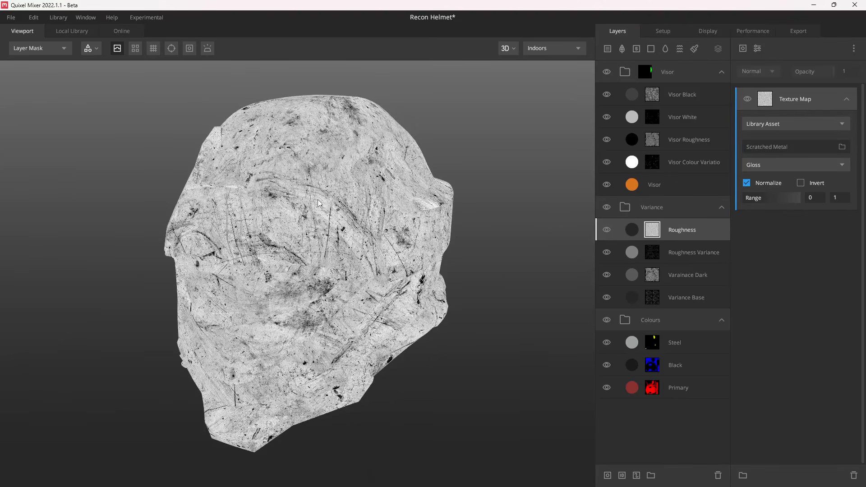
{"action": "left_click", "coordinate": [773, 152]}
{"action": "left_click", "coordinate": [148, 315]}
{"action": "scroll", "coordinate": [148, 315], "scroll_direction": "up", "scroll_amount": 3}
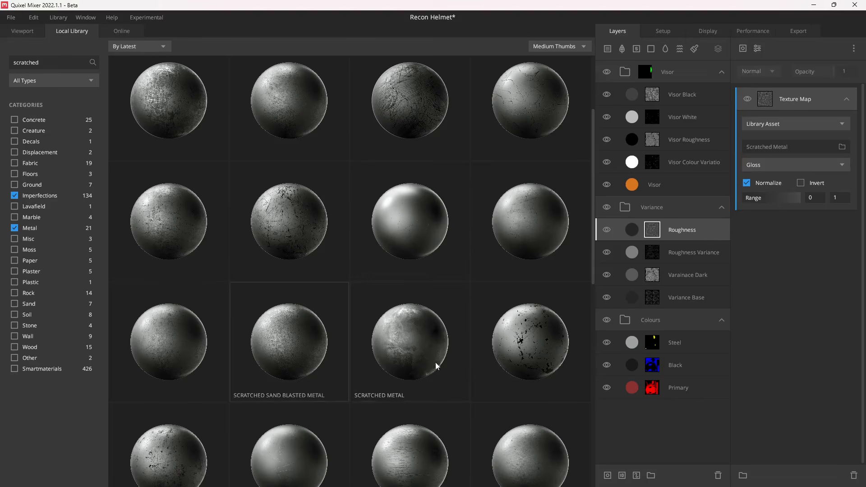
{"action": "left_click", "coordinate": [412, 340]}
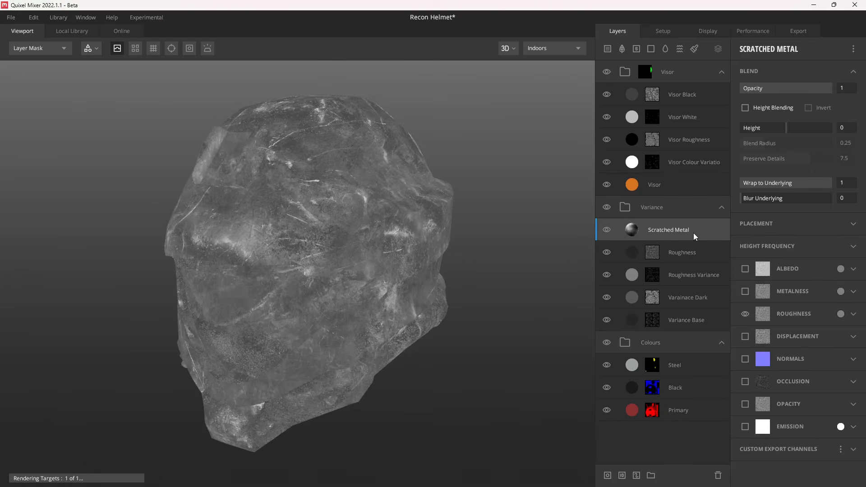
{"action": "key", "text": "Delete"}
{"action": "left_click", "coordinate": [652, 230]}
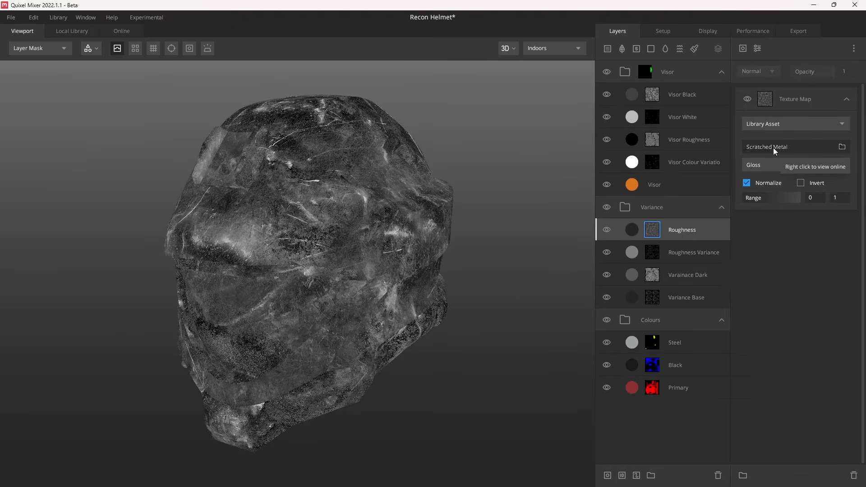
Assign the Scratched Metal imperfection to the Roughness mask's texture map and raise its range minimum to 0.405
{"action": "left_click", "coordinate": [773, 147]}
{"action": "left_click", "coordinate": [432, 320]}
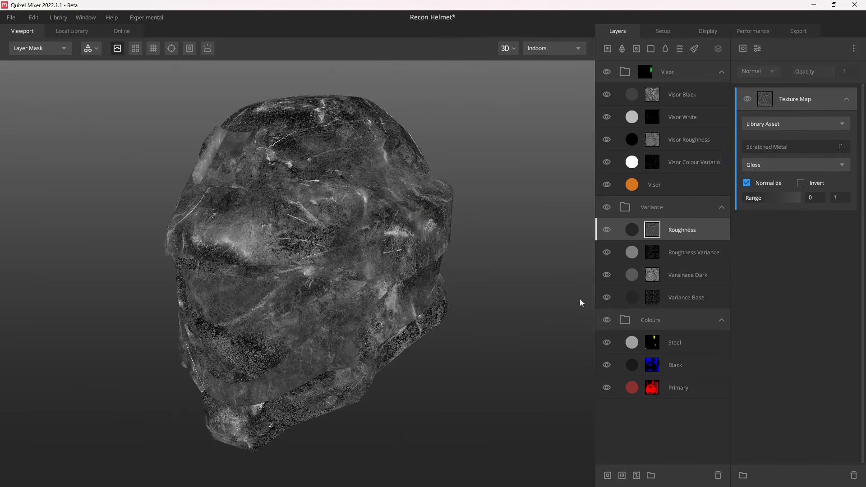
{"action": "left_click_drag", "start_coordinate": [398, 261], "coordinate": [398, 254]}
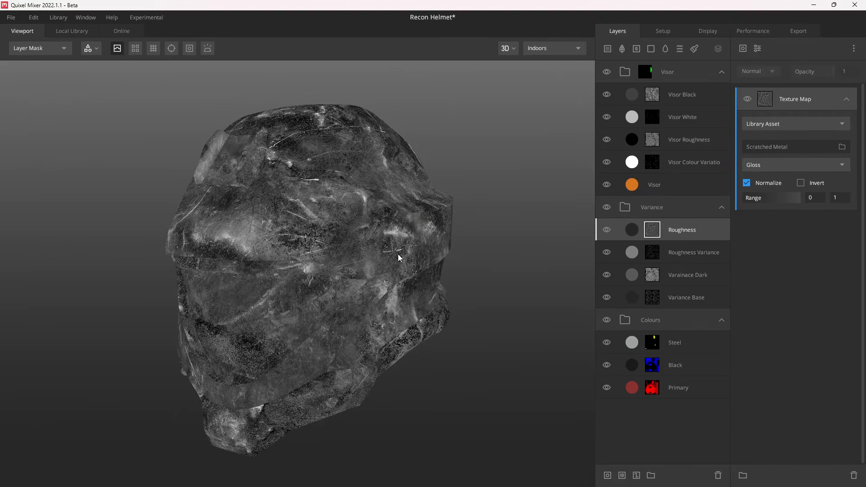
{"action": "left_click_drag", "start_coordinate": [745, 199], "coordinate": [766, 204]}
{"action": "left_click_drag", "start_coordinate": [450, 251], "coordinate": [372, 195]}
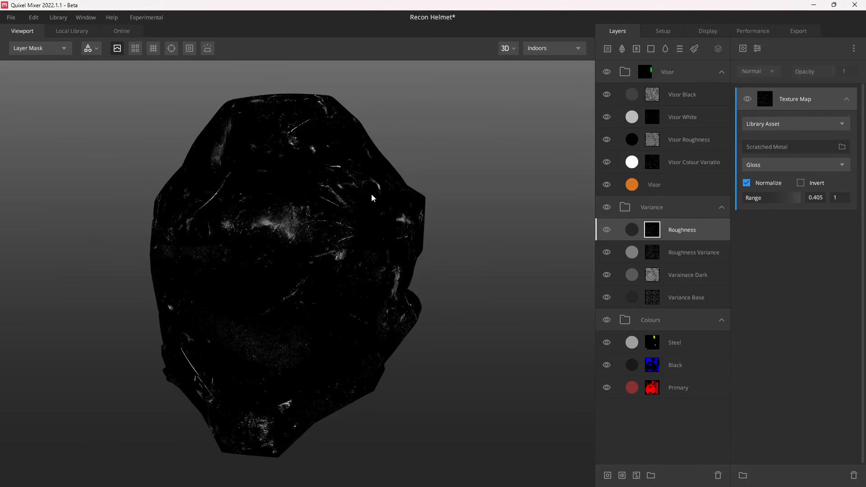
{"action": "left_click_drag", "start_coordinate": [444, 279], "coordinate": [332, 176]}
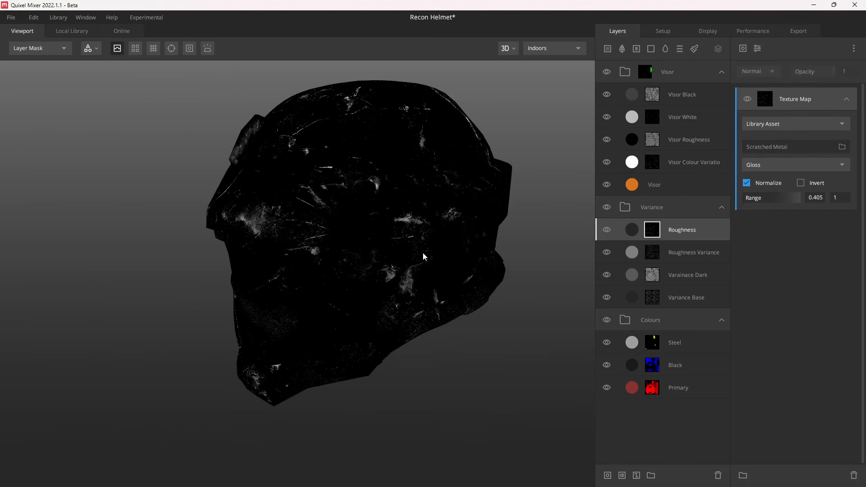
Add a second Texture Map component to the Roughness mask and set its source to Library Asset
{"action": "left_click", "coordinate": [744, 48]}
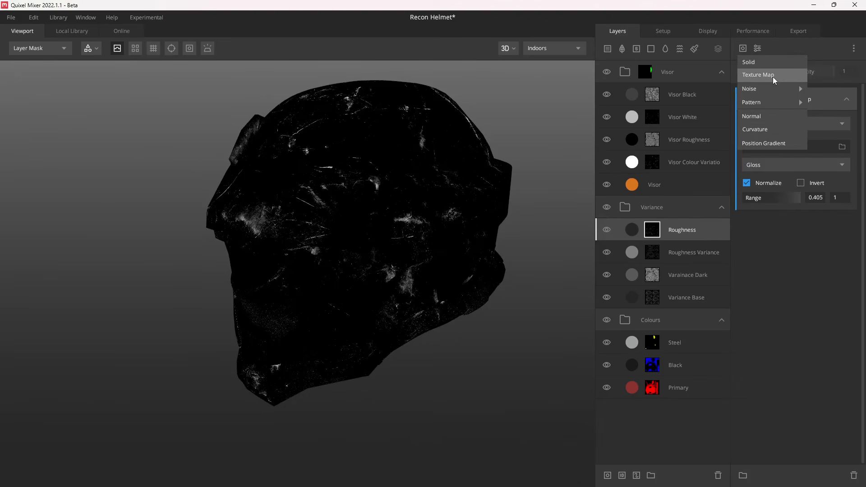
{"action": "left_click", "coordinate": [773, 77]}
{"action": "left_click", "coordinate": [792, 124]}
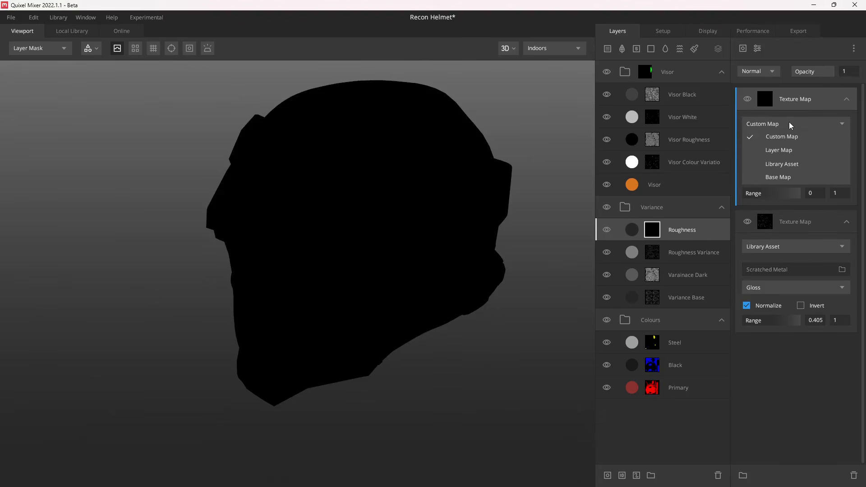
{"action": "left_click", "coordinate": [795, 165]}
Search the local library for "dirty" and assign Dirty Metal to the new texture map
{"action": "left_click", "coordinate": [765, 146]}
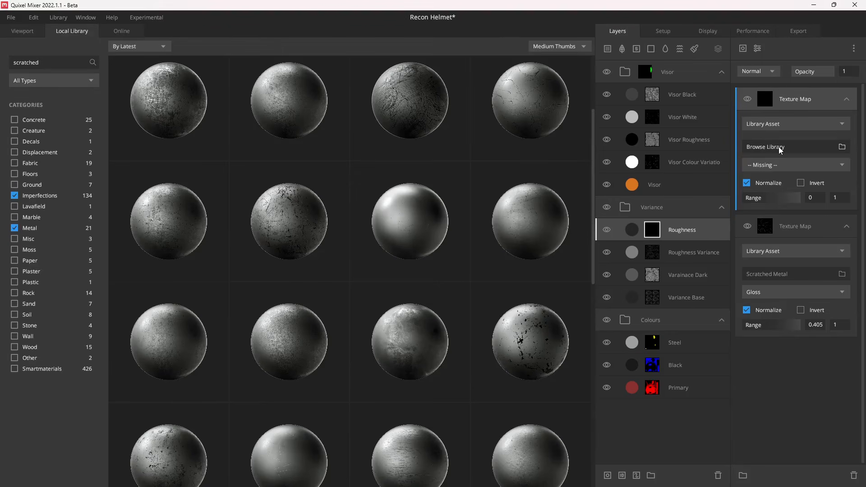
{"action": "double_click", "coordinate": [55, 62]}
{"action": "key", "text": "BackSpace"}
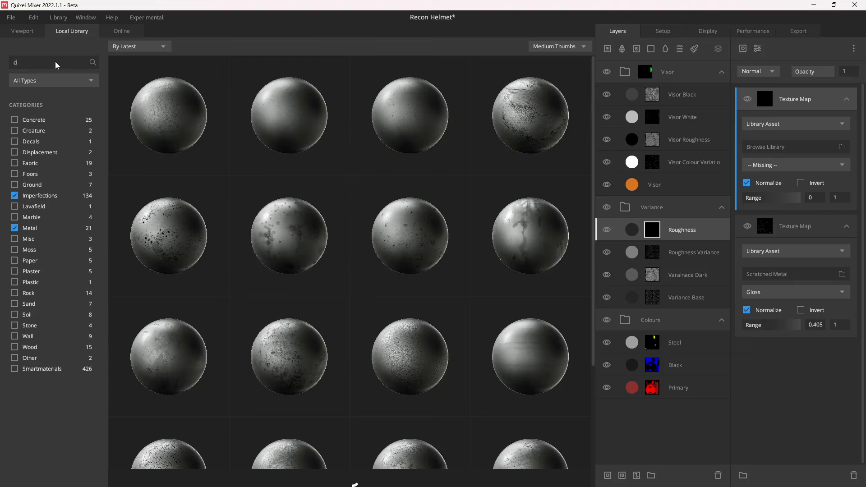
{"action": "type", "text": "dirty"}
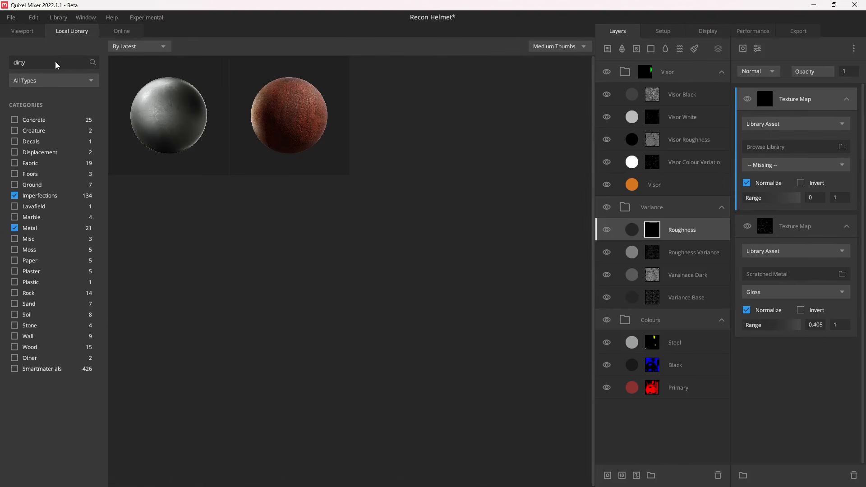
{"action": "left_click", "coordinate": [141, 98]}
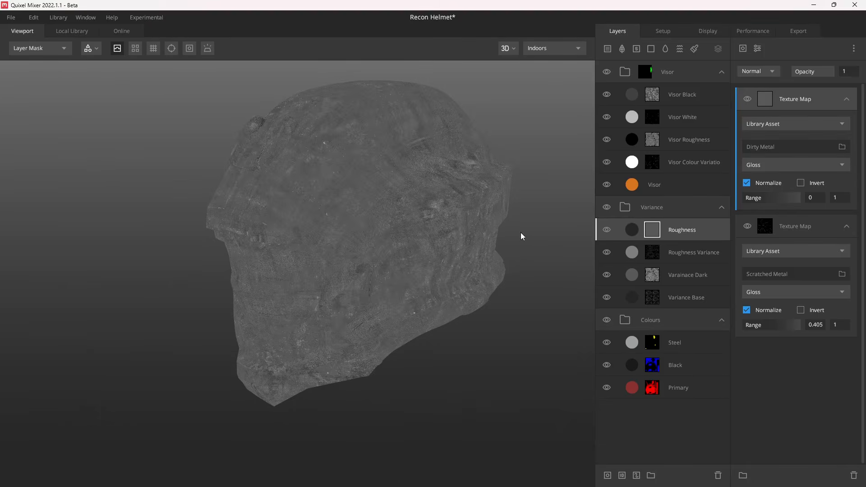
Set the Dirty Metal map to its Mask channel with Add blending and lower its range maximum to 0.603
{"action": "left_click", "coordinate": [766, 166]}
{"action": "left_click", "coordinate": [779, 187]}
{"action": "left_click", "coordinate": [761, 71]}
{"action": "left_click", "coordinate": [760, 98]}
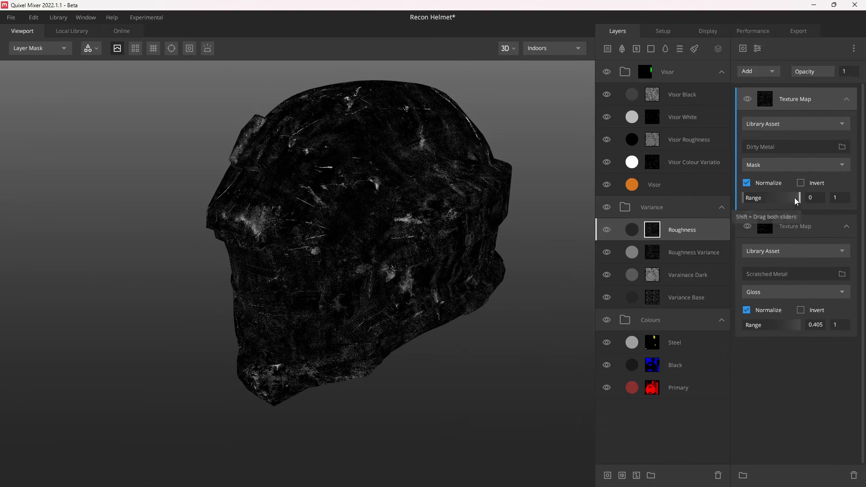
{"action": "left_click_drag", "start_coordinate": [796, 197], "coordinate": [778, 202]}
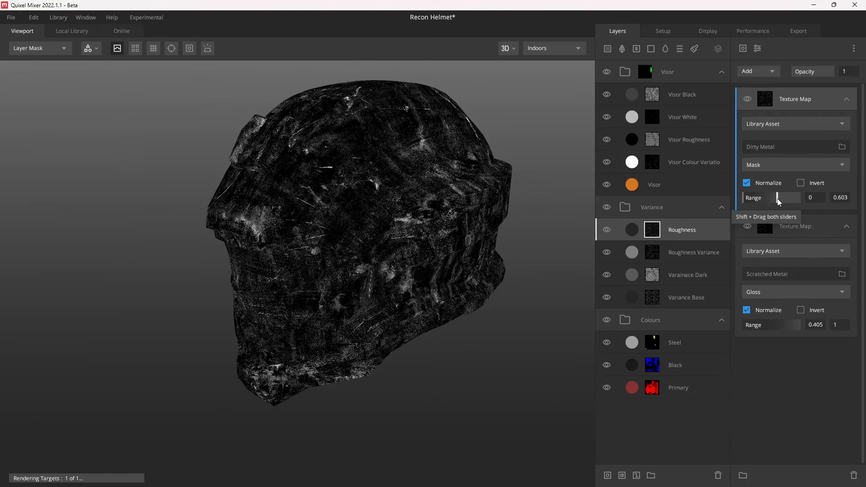
Examine the scratches and dirt on the helmet from several angles, alternating between the shaded view and the layer mask
{"action": "left_click_drag", "start_coordinate": [373, 218], "coordinate": [378, 255]}
{"action": "key", "text": "m"}
{"action": "scroll", "coordinate": [486, 204], "scroll_direction": "up", "scroll_amount": 5}
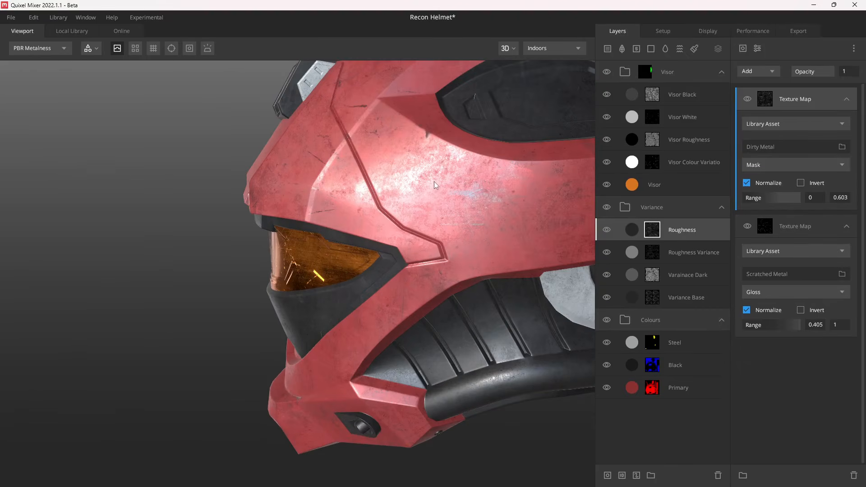
{"action": "left_click_drag", "start_coordinate": [434, 181], "coordinate": [367, 195]}
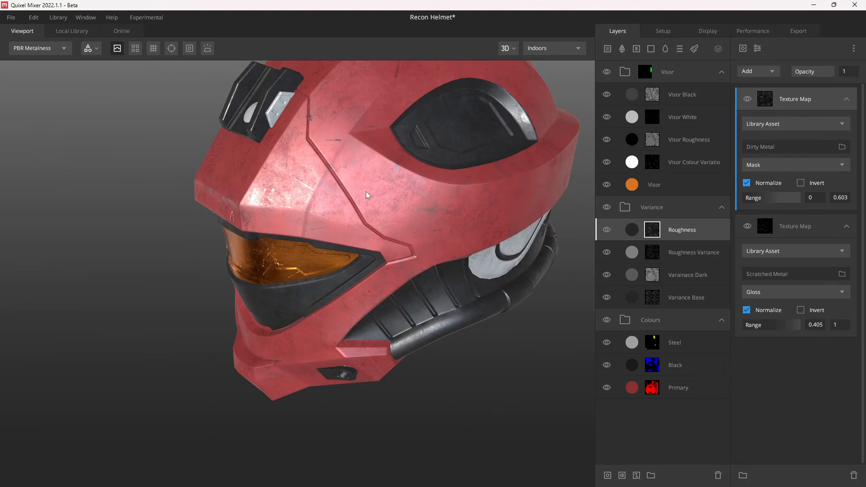
{"action": "left_click_drag", "start_coordinate": [366, 195], "coordinate": [232, 289]}
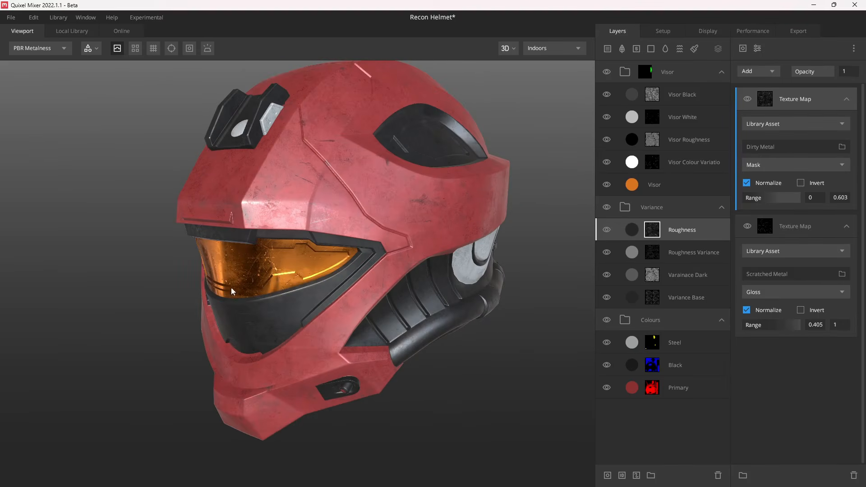
{"action": "key", "text": "m"}
{"action": "left_click_drag", "start_coordinate": [418, 197], "coordinate": [374, 205]}
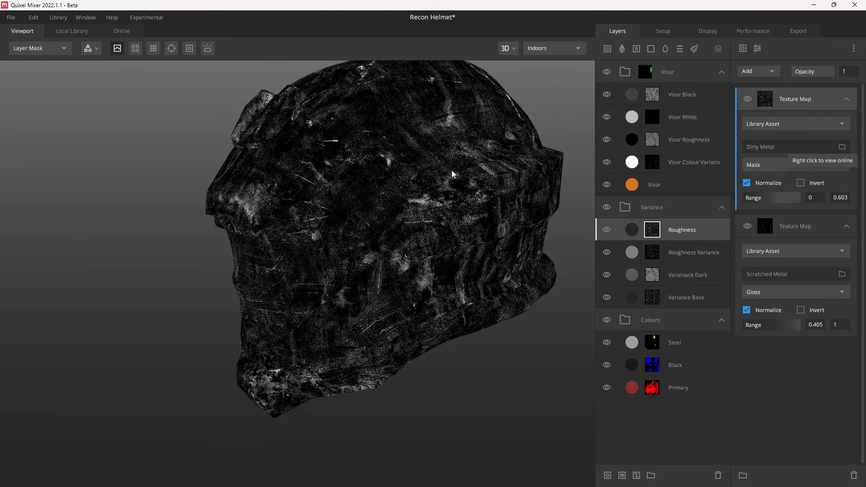
{"action": "mouse_move", "coordinate": [451, 171]}
{"action": "left_mouse_down"}
{"action": "mouse_move", "coordinate": [480, 169]}
{"action": "mouse_move", "coordinate": [475, 181]}
{"action": "mouse_move", "coordinate": [418, 208]}
{"action": "mouse_move", "coordinate": [434, 185]}
{"action": "mouse_move", "coordinate": [439, 243]}
{"action": "mouse_move", "coordinate": [390, 250]}
{"action": "left_mouse_up"}
{"action": "key", "text": "m"}
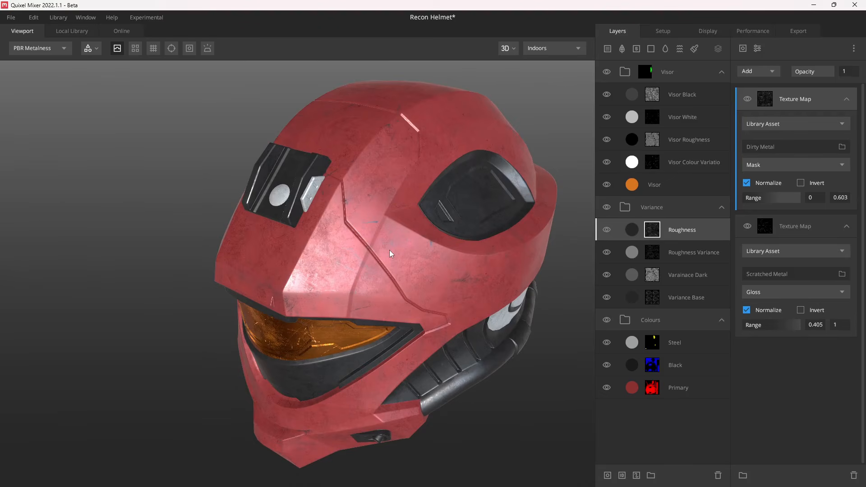
{"action": "key", "text": "m"}
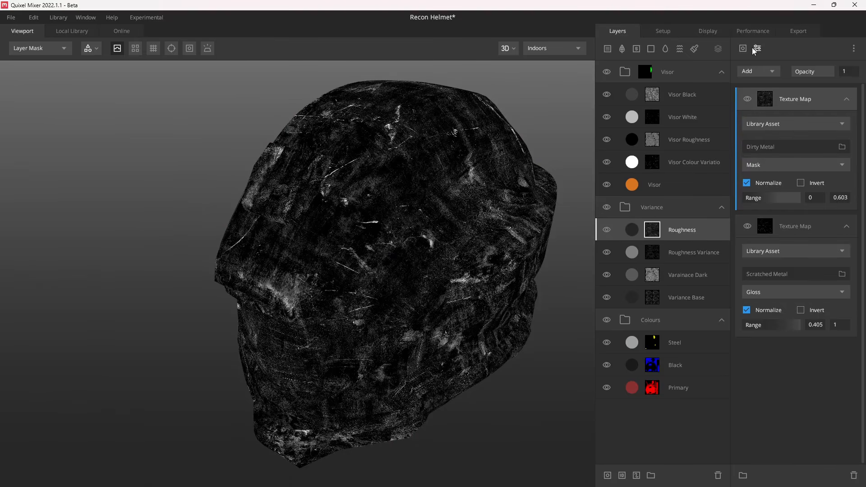
Add a Projection modifier to the Roughness mask stack and set it to Box Projection
{"action": "left_click", "coordinate": [745, 49]}
{"action": "left_click", "coordinate": [758, 51]}
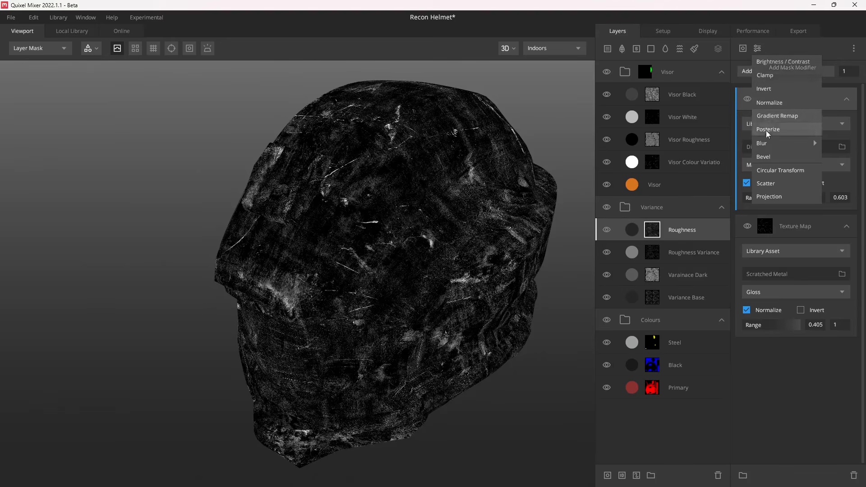
{"action": "left_click", "coordinate": [780, 193]}
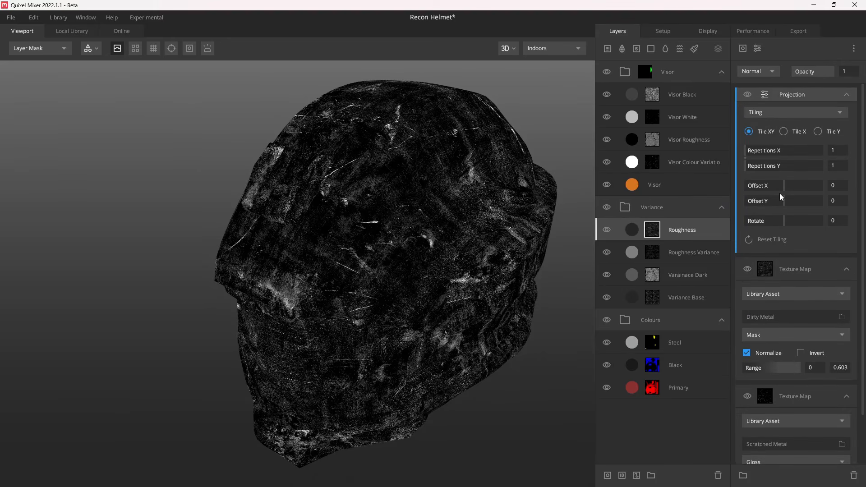
{"action": "left_click", "coordinate": [778, 115]}
{"action": "left_click", "coordinate": [789, 153]}
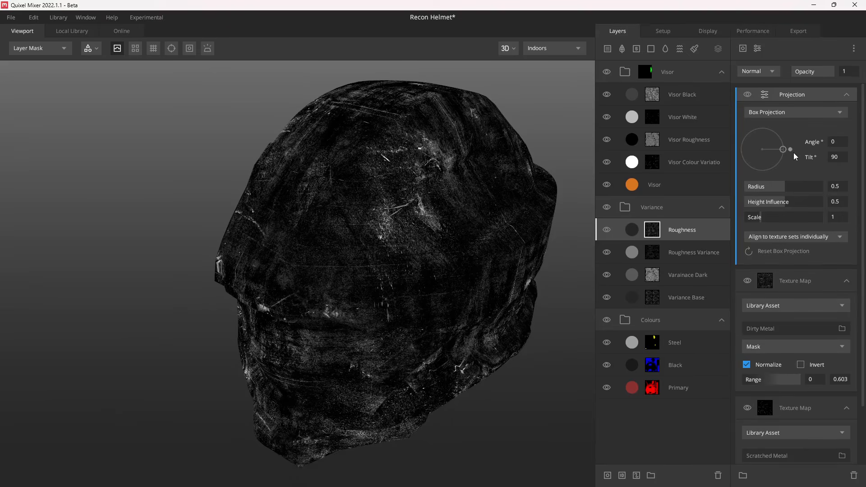
Set the box projection's radius to 1, height influence to 0 and scale to 0.5
{"action": "left_click_drag", "start_coordinate": [768, 188], "coordinate": [824, 187]}
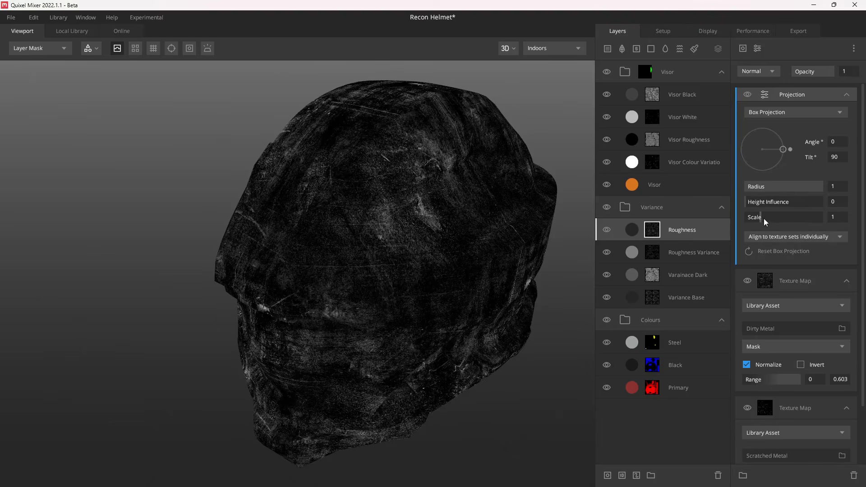
{"action": "left_click", "coordinate": [838, 220]}
{"action": "type", "text": "0.5"}
{"action": "key", "text": "Return"}
Inspect the box-projected mask and check the helmet's surface reflections in the shaded view from several angles
{"action": "left_click_drag", "start_coordinate": [502, 281], "coordinate": [443, 269]}
{"action": "middle_click_drag", "start_coordinate": [443, 269], "coordinate": [434, 262]}
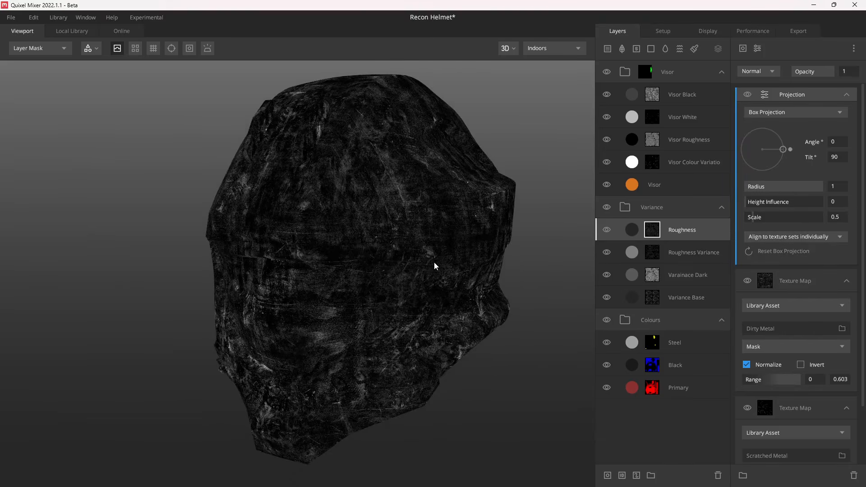
{"action": "key", "text": "m"}
{"action": "left_click_drag", "start_coordinate": [350, 296], "coordinate": [394, 280]}
{"action": "scroll", "coordinate": [439, 263], "scroll_direction": "up", "scroll_amount": 3}
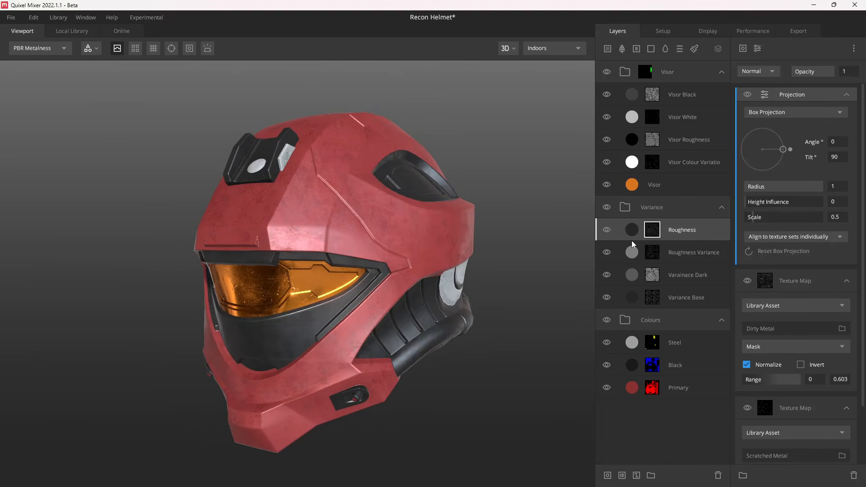
{"action": "left_click_drag", "start_coordinate": [448, 278], "coordinate": [448, 258]}
{"action": "scroll", "coordinate": [408, 277], "scroll_direction": "up", "scroll_amount": 5}
{"action": "left_click_drag", "start_coordinate": [408, 277], "coordinate": [575, 324]}
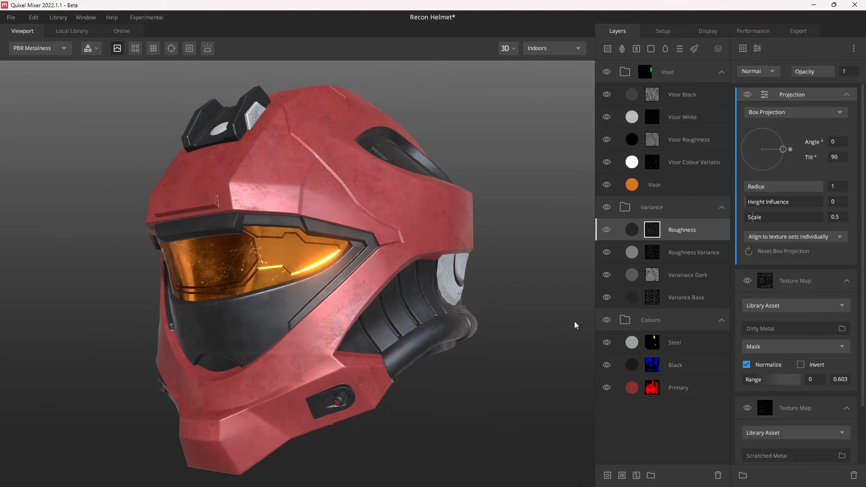
Hide the Variance group and the Visor's black, white, roughness and colour variation layers to view the plain base colours
{"action": "left_click", "coordinate": [608, 231]}
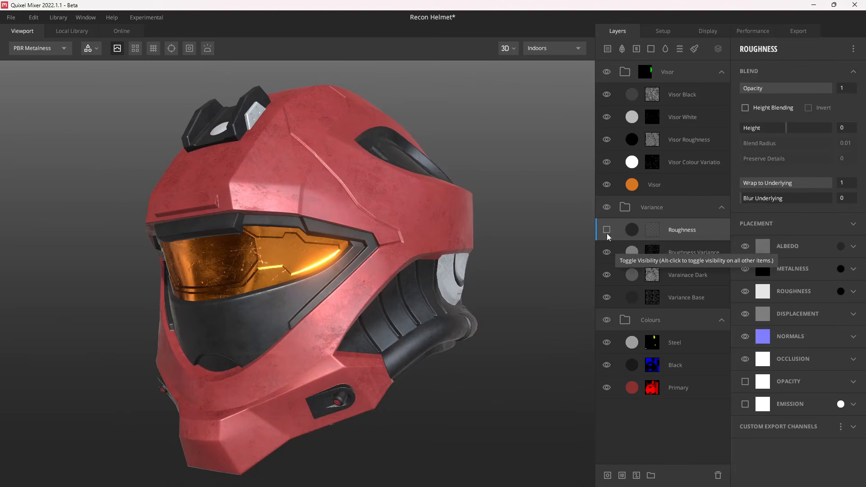
{"action": "left_click", "coordinate": [607, 139]}
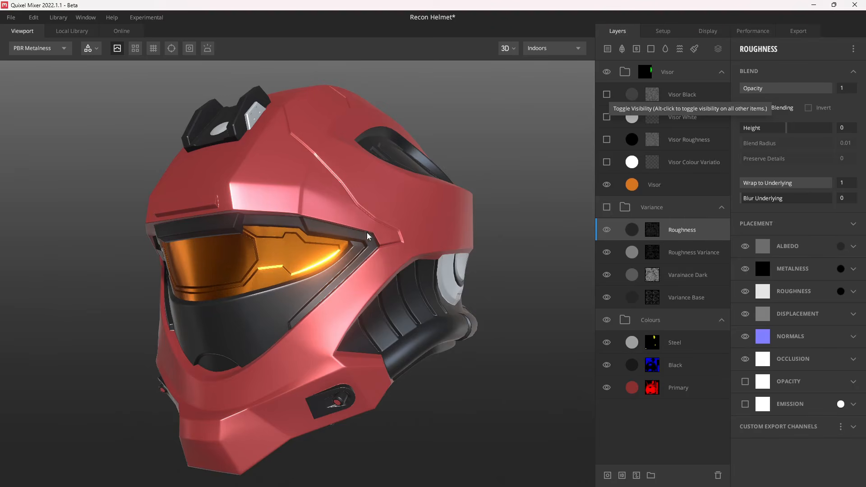
{"action": "mouse_move", "coordinate": [368, 236]}
{"action": "left_mouse_down"}
{"action": "mouse_move", "coordinate": [442, 249]}
{"action": "mouse_move", "coordinate": [288, 256]}
{"action": "mouse_move", "coordinate": [362, 244]}
{"action": "left_mouse_up"}
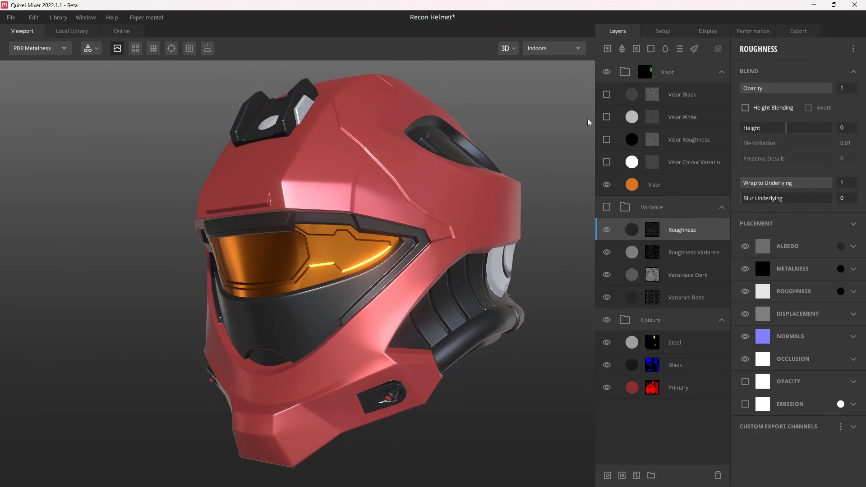
Make the Visor Black, Visor White and Visor Roughness layers visible again one by one
{"action": "left_click", "coordinate": [607, 94]}
{"action": "left_click", "coordinate": [606, 117]}
{"action": "left_click", "coordinate": [607, 139]}
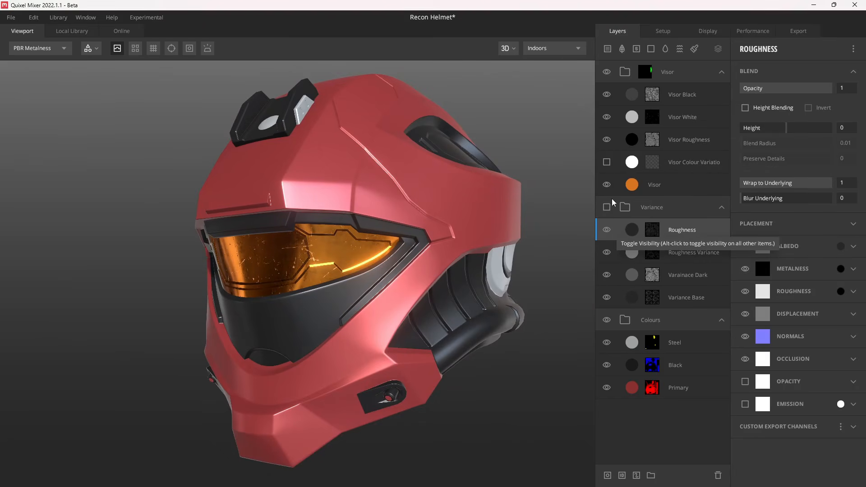